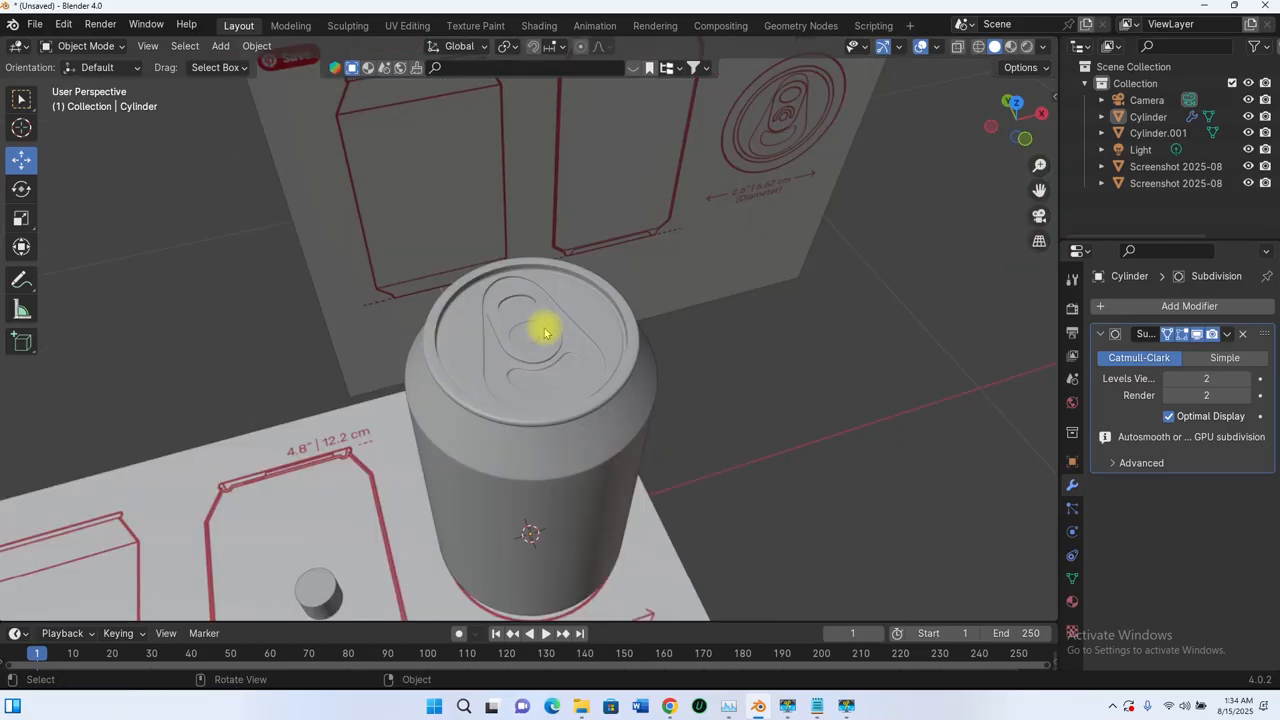
- Zoom in and out around the soda can model to inspect it from different distances
scroll(545, 332, down, 5)
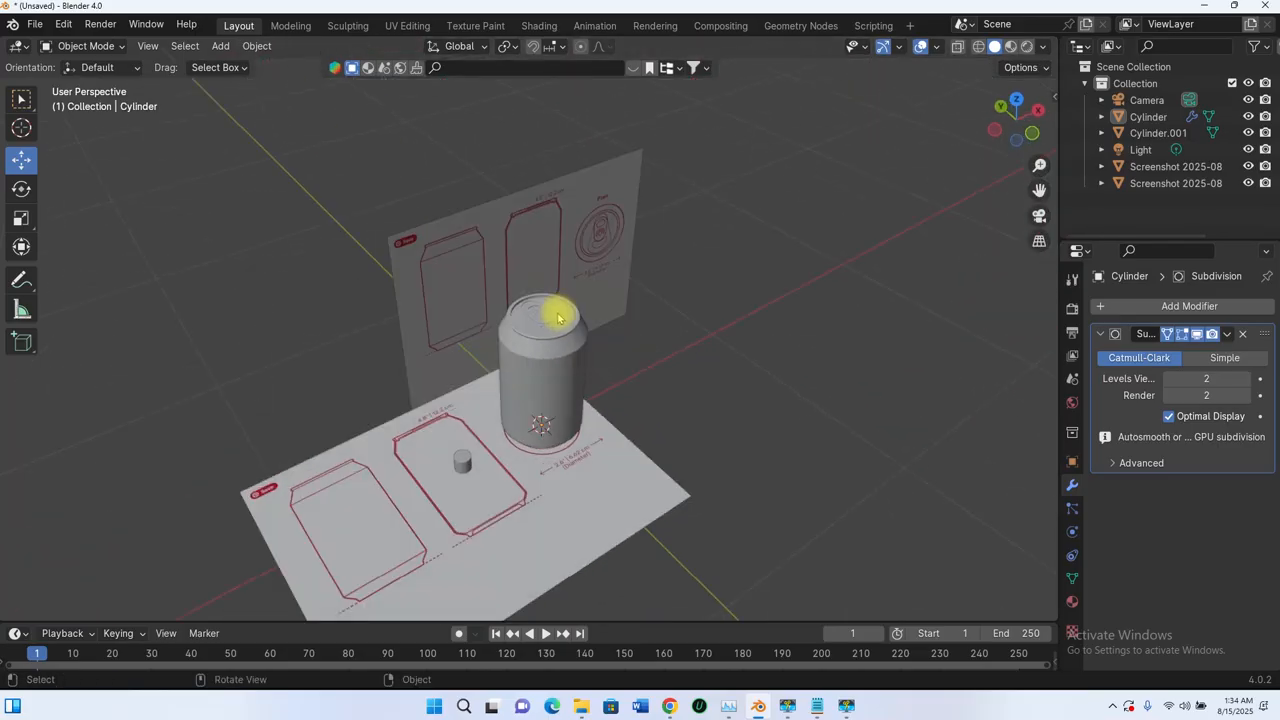
scroll(608, 318, up, 5)
scroll(583, 313, down, 5)
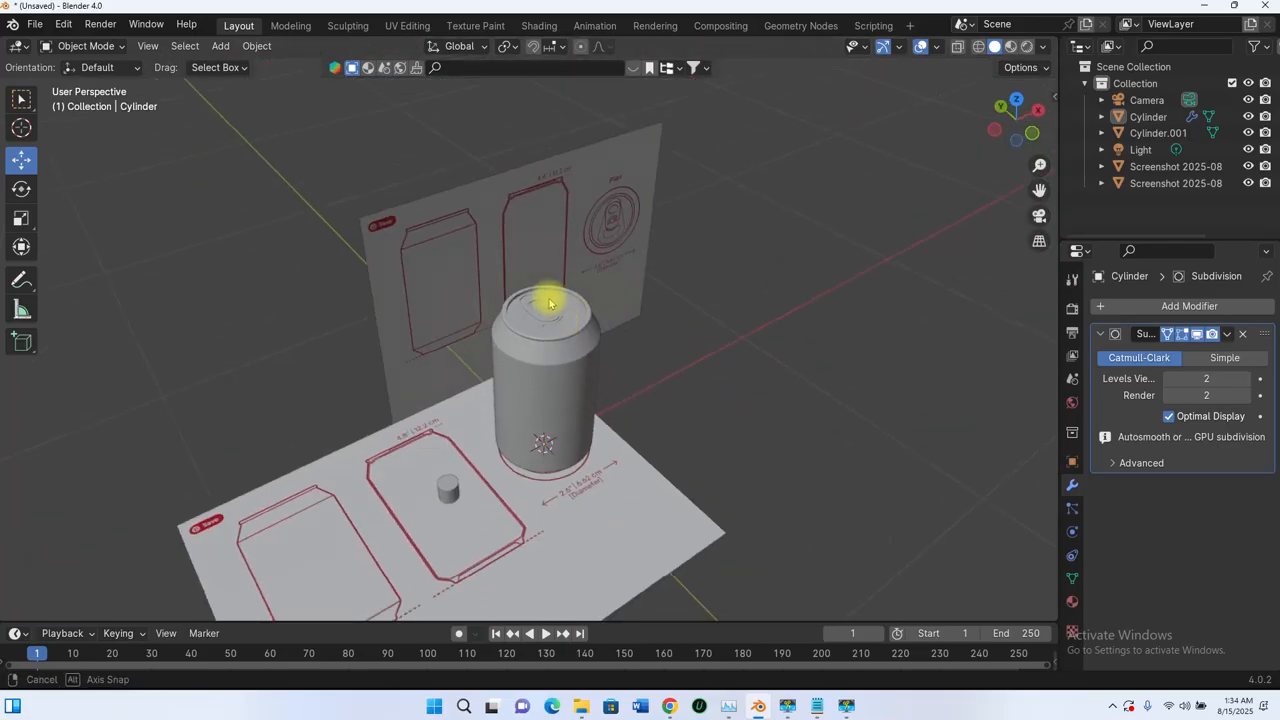
scroll(514, 289, up, 5)
scroll(550, 277, down, 5)
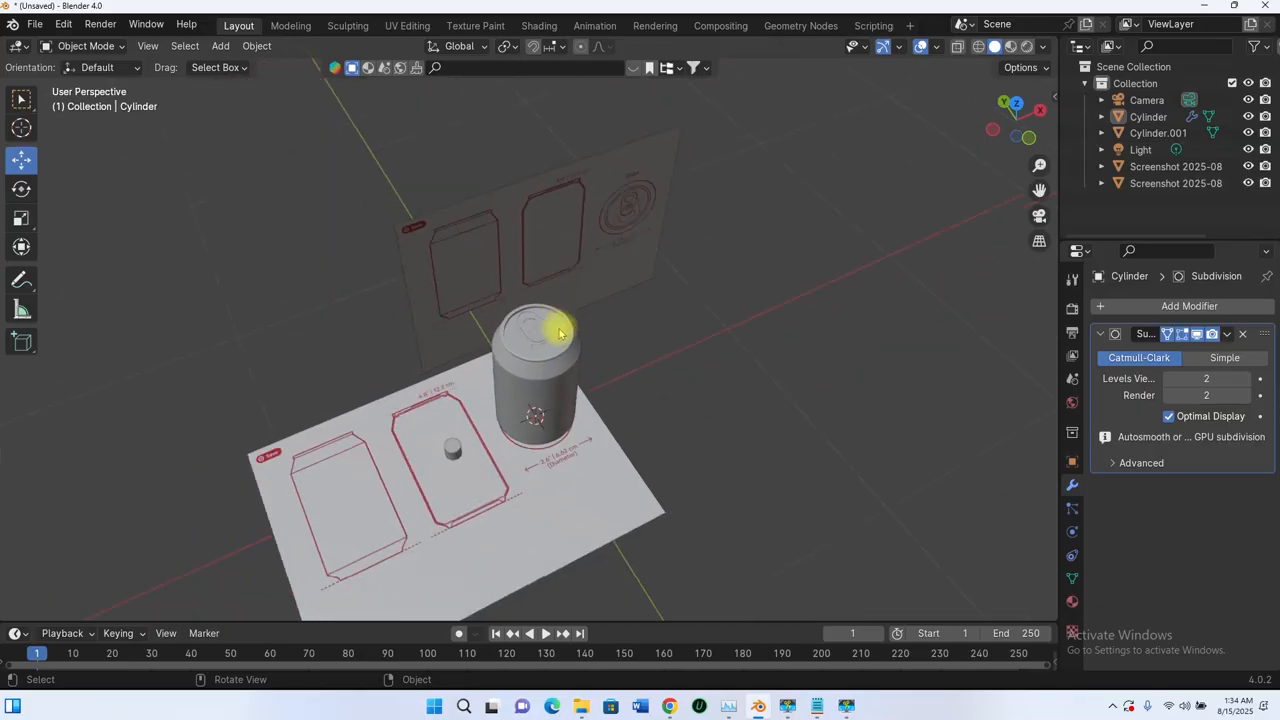
scroll(547, 322, up, 5)
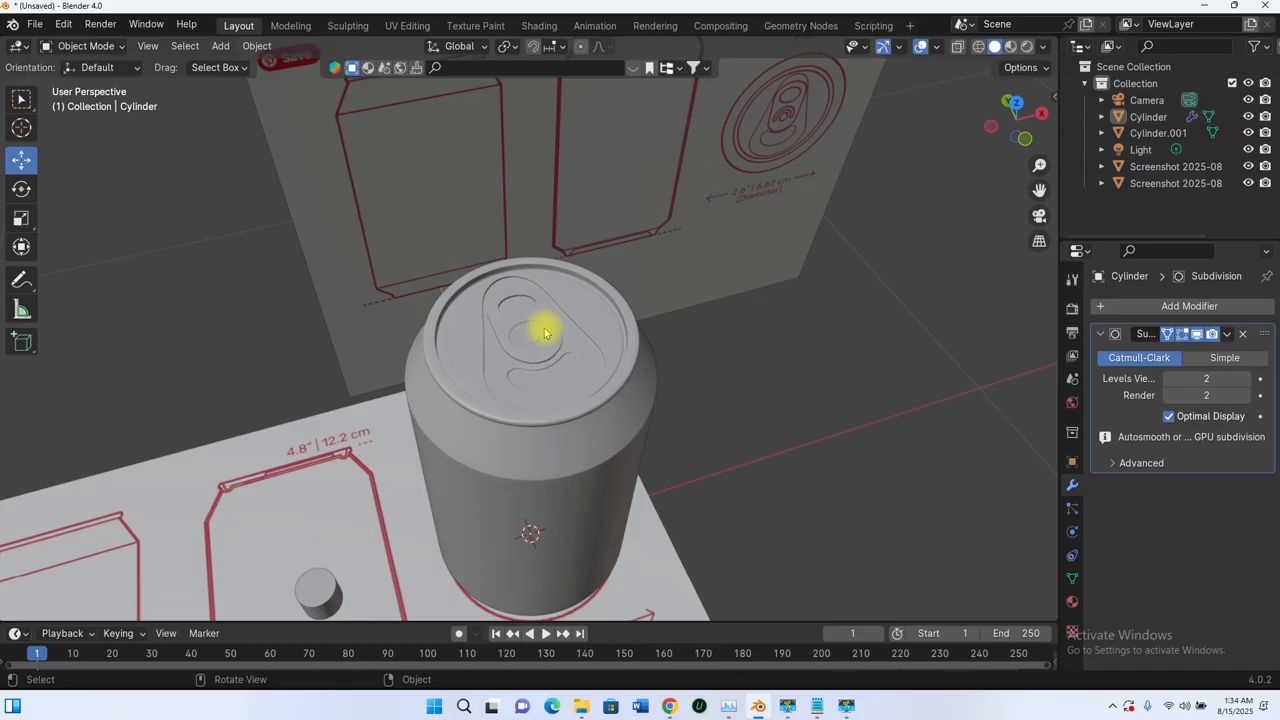
scroll(545, 330, down, 5)
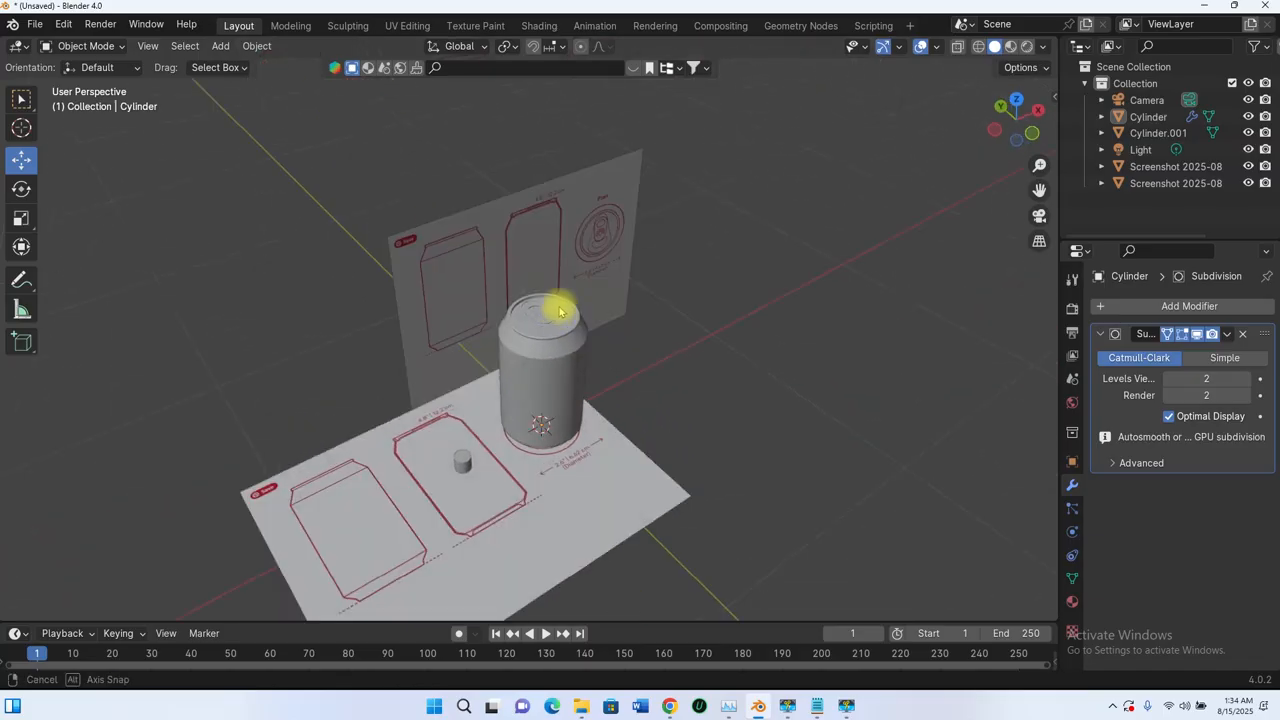
scroll(558, 312, up, 5)
scroll(588, 311, down, 5)
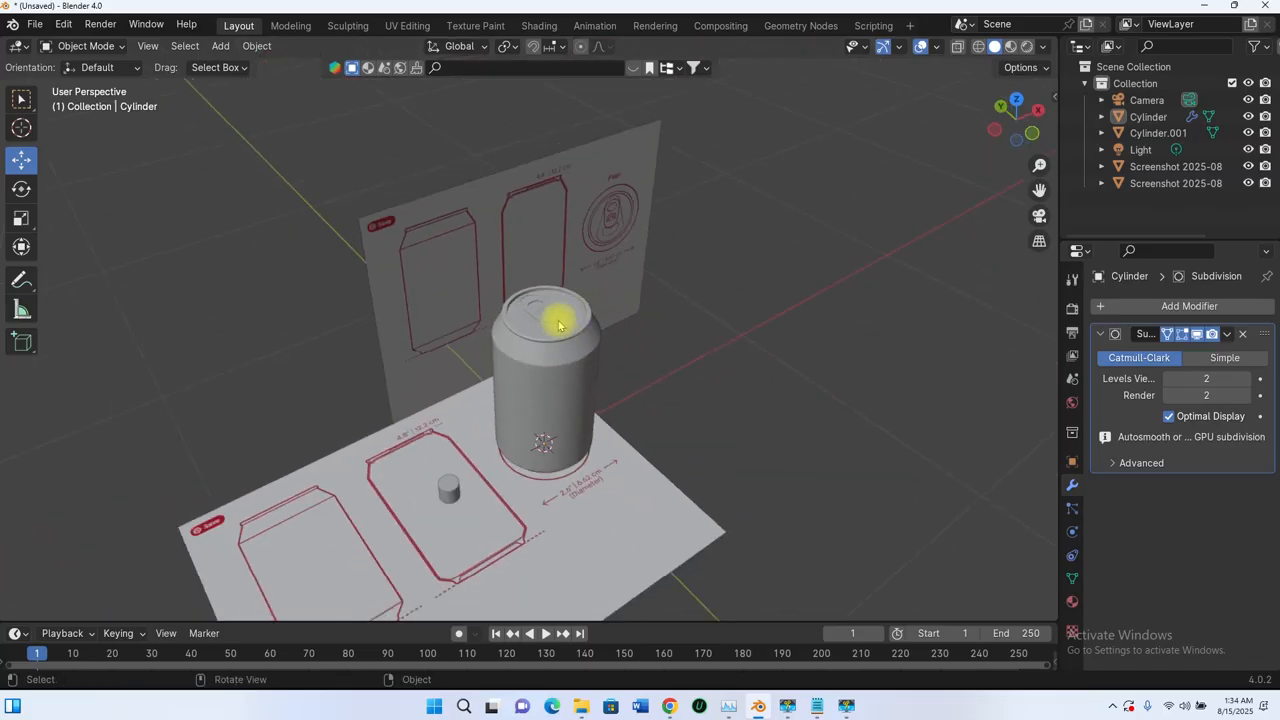
scroll(534, 326, up, 5)
scroll(557, 294, down, 5)
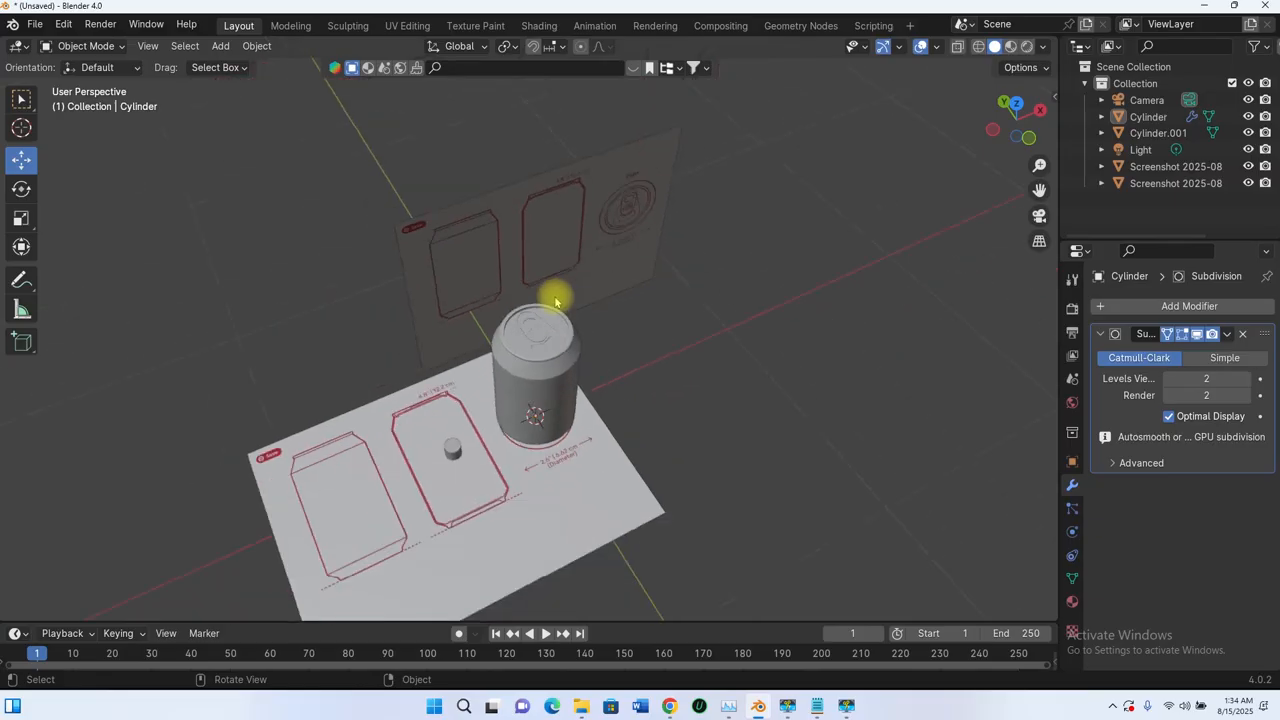
scroll(540, 314, up, 5)
scroll(560, 280, down, 5)
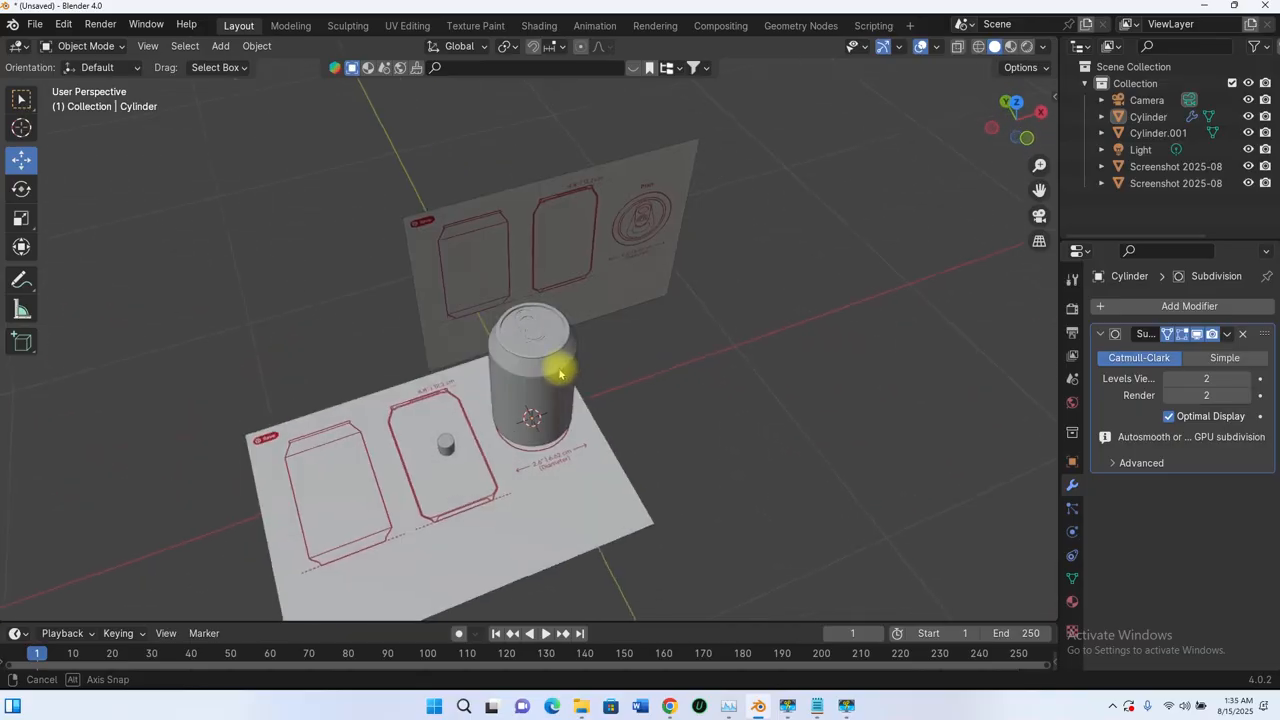
- In Front Orthographic view, select Cylinder.001 and slide it sideways toward the can
key(KP_1)
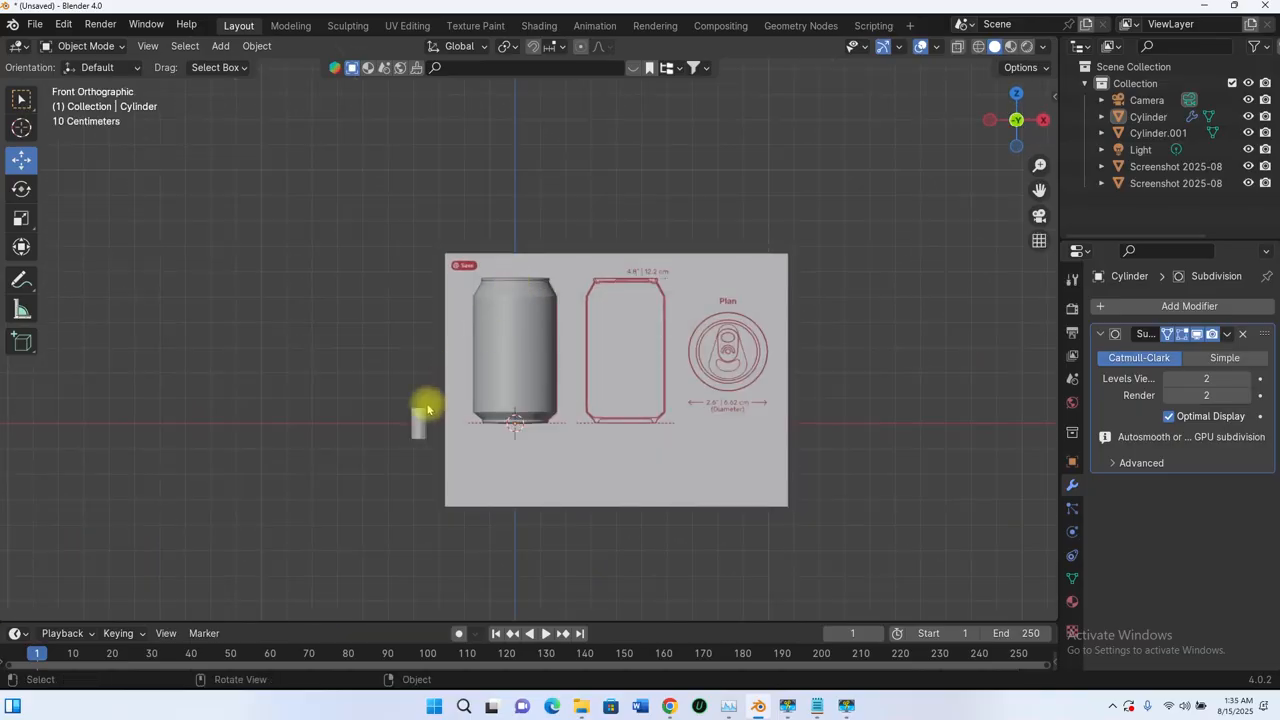
scroll(427, 404, up, 6)
click(258, 545)
shift+middle_drag(406, 463, 482, 383)
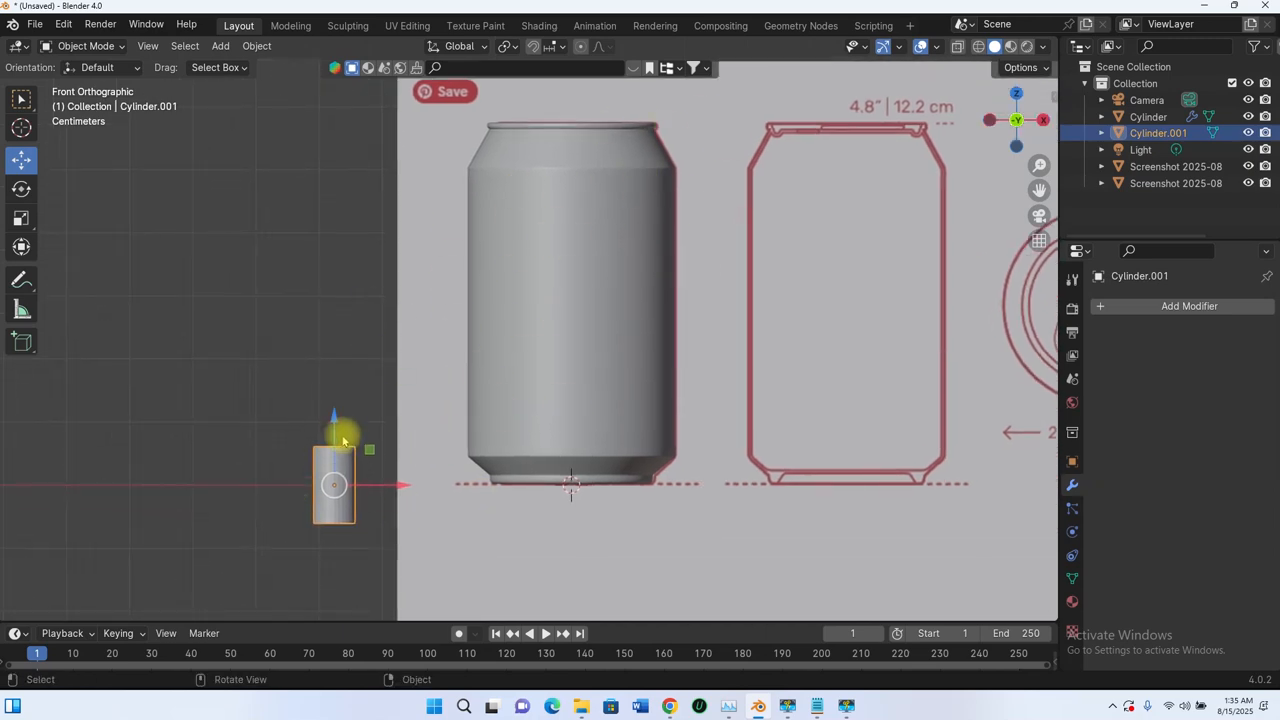
drag(399, 487, 484, 503)
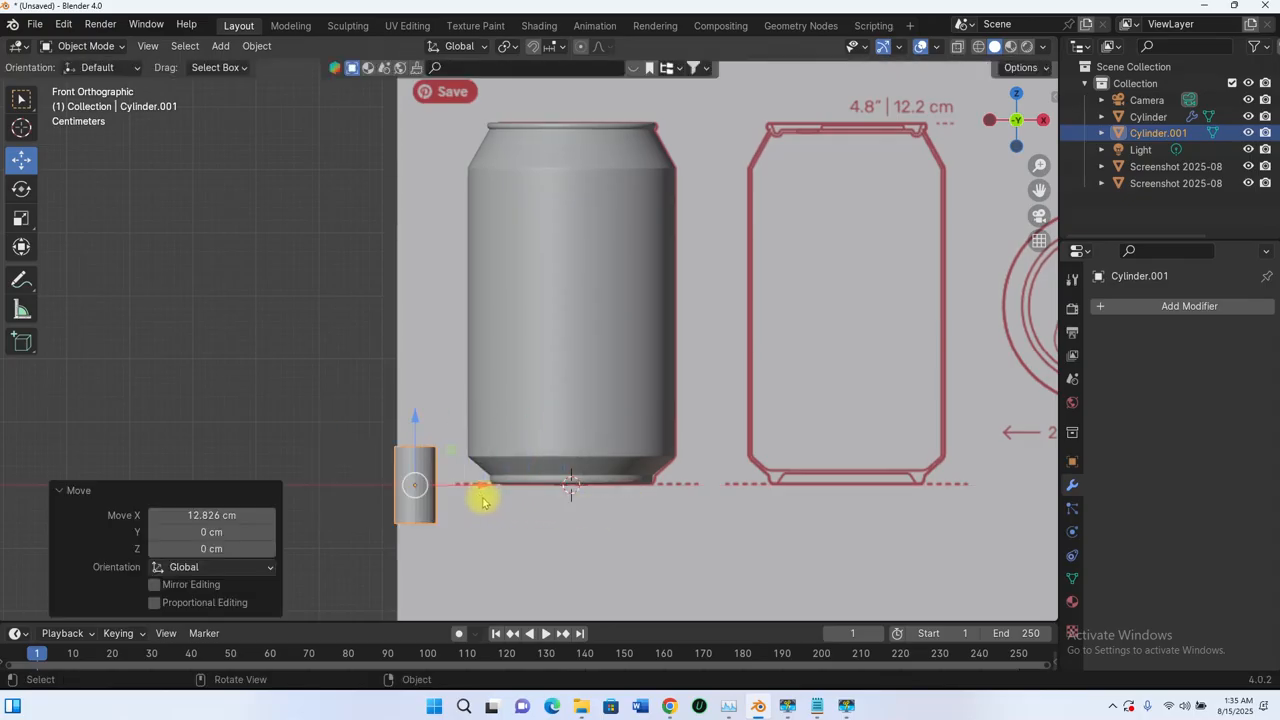
- Set Cylinder.001's Location X to 0 and raise it to Z 6.1478 cm inside the can
key(n)
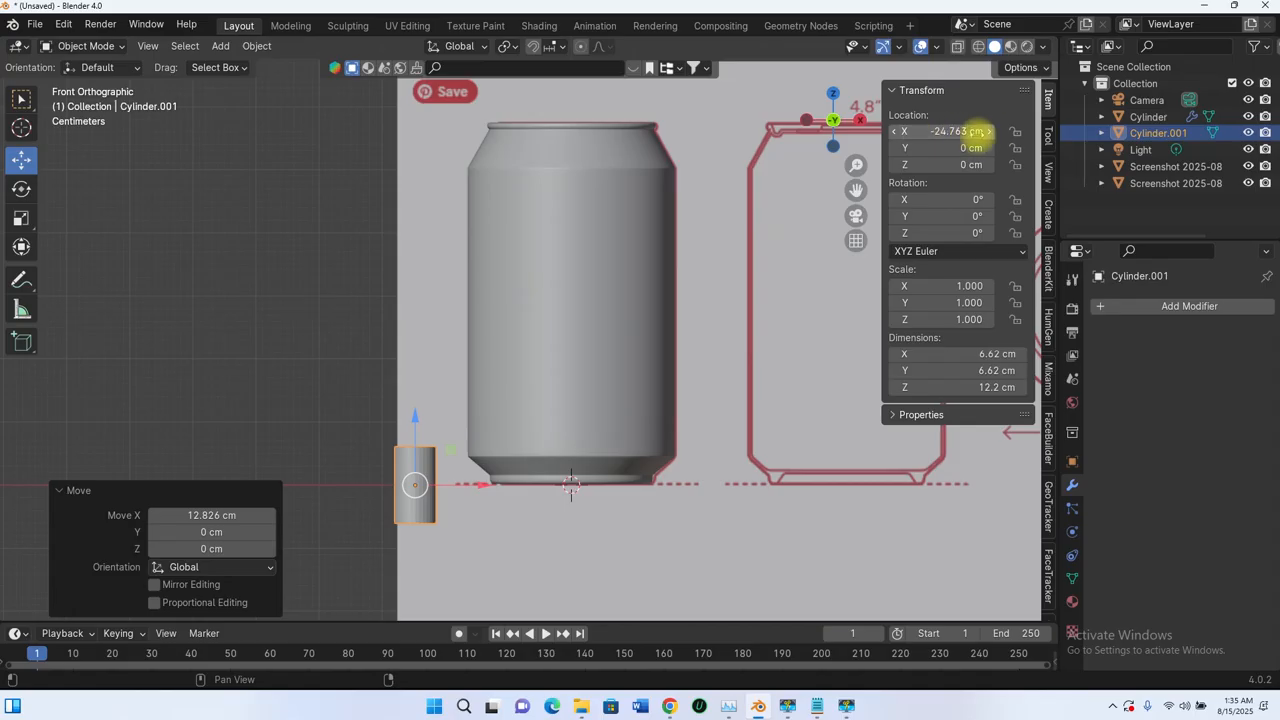
click(953, 132)
text(0)
key(Return)
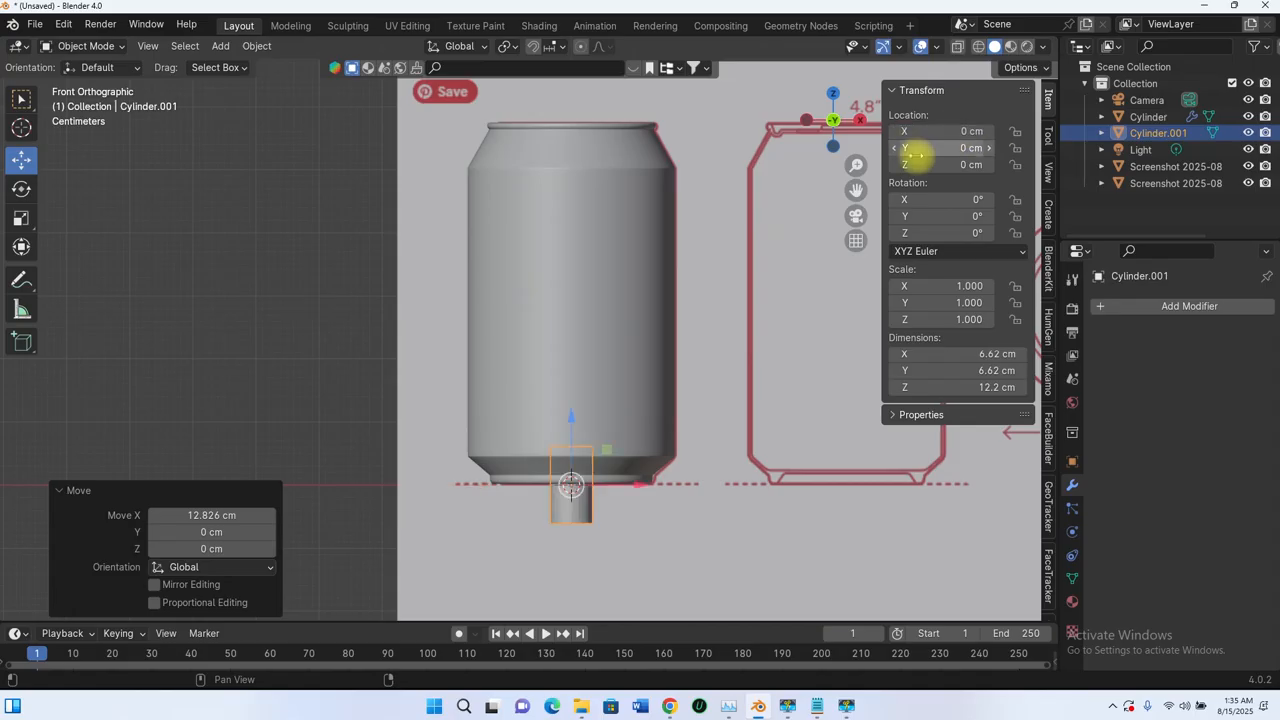
drag(571, 421, 568, 381)
scroll(570, 360, down, 6)
scroll(660, 336, up, 4)
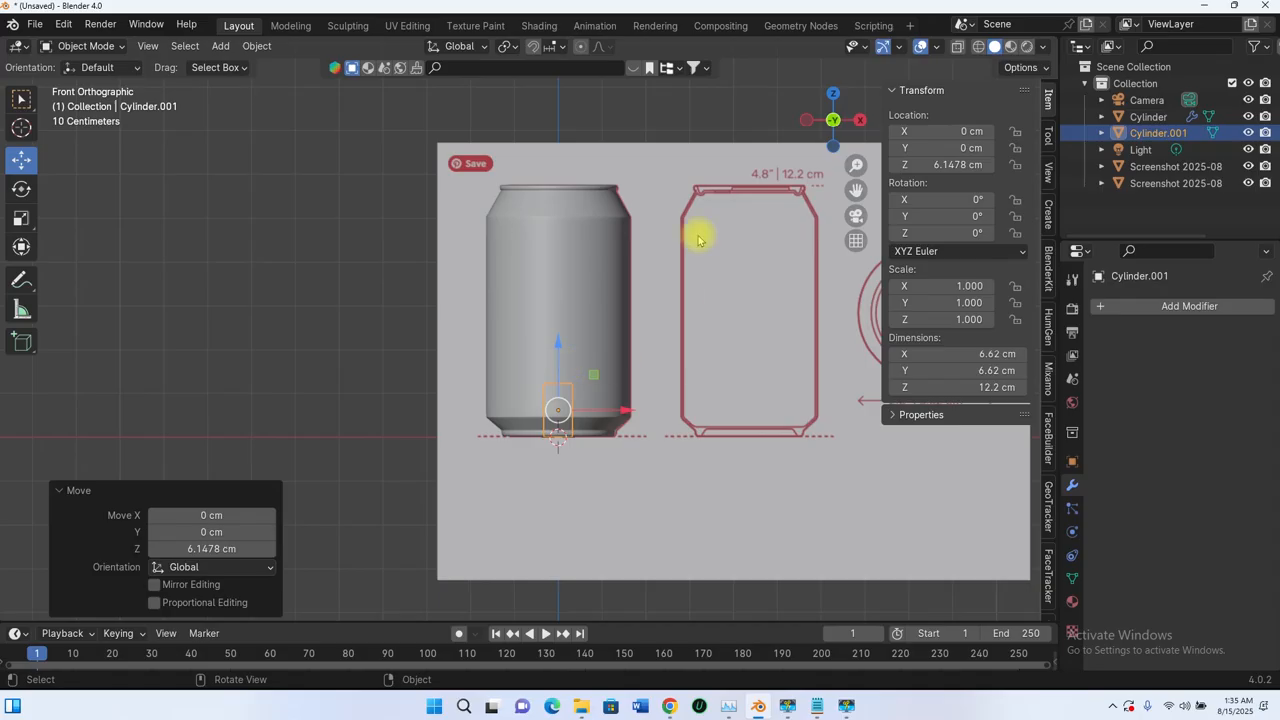
click(957, 46)
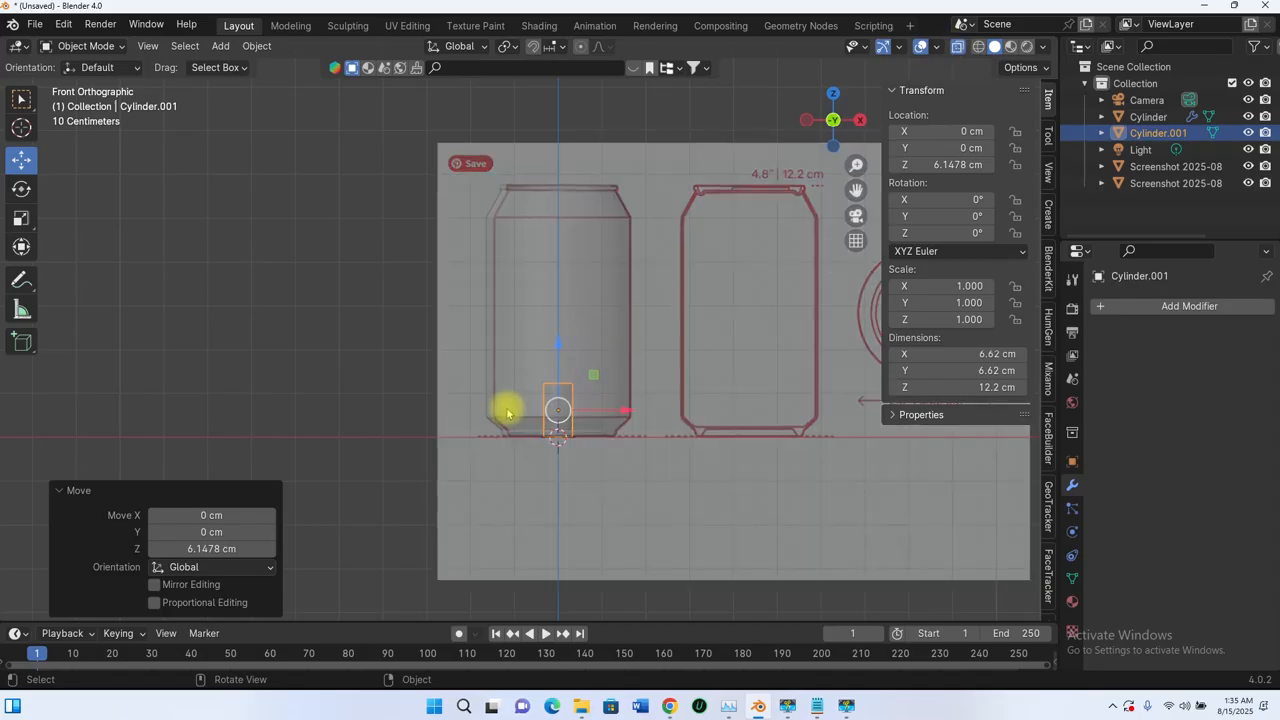
click(586, 226)
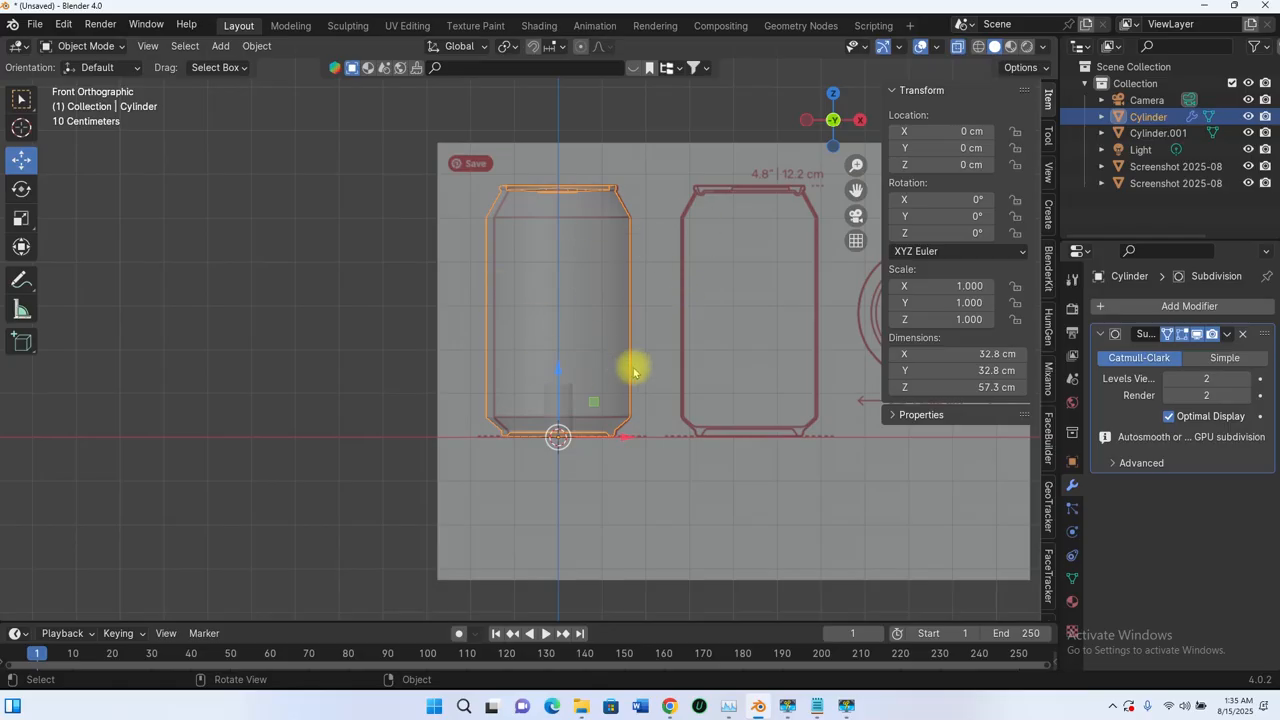
scroll(650, 385, up, 1)
scroll(480, 371, up, 4)
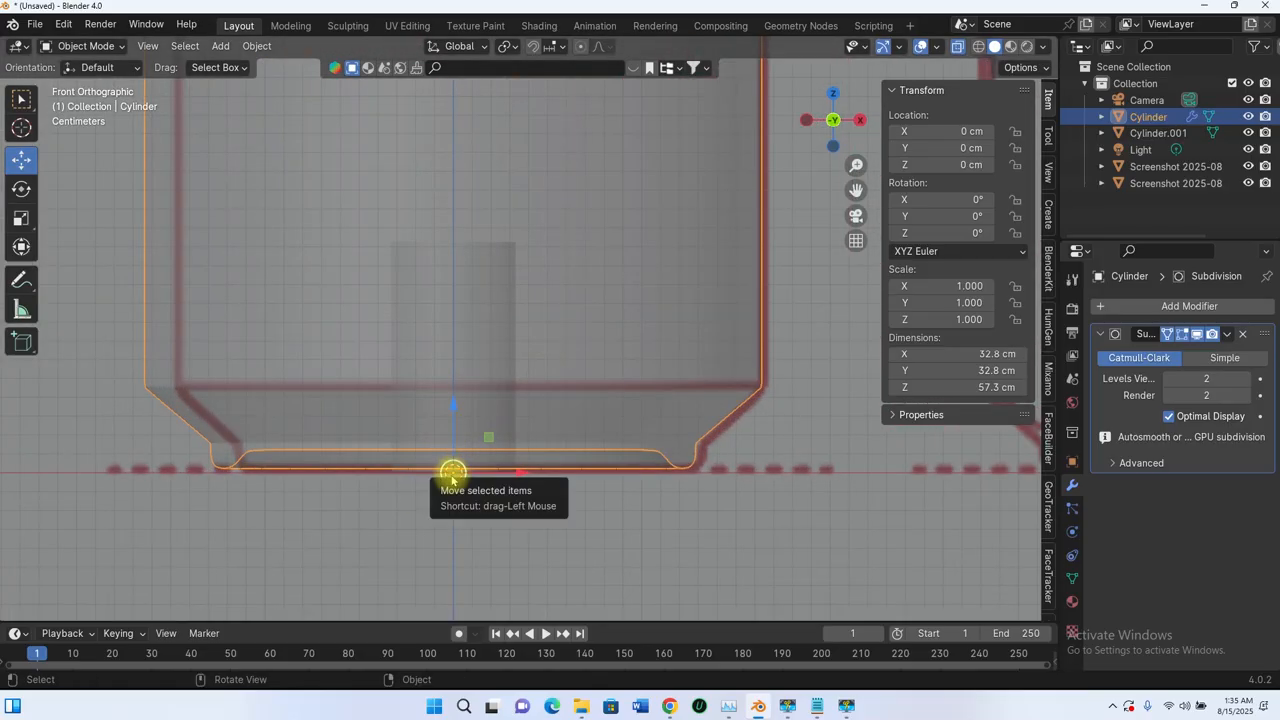
scroll(534, 374, down, 10)
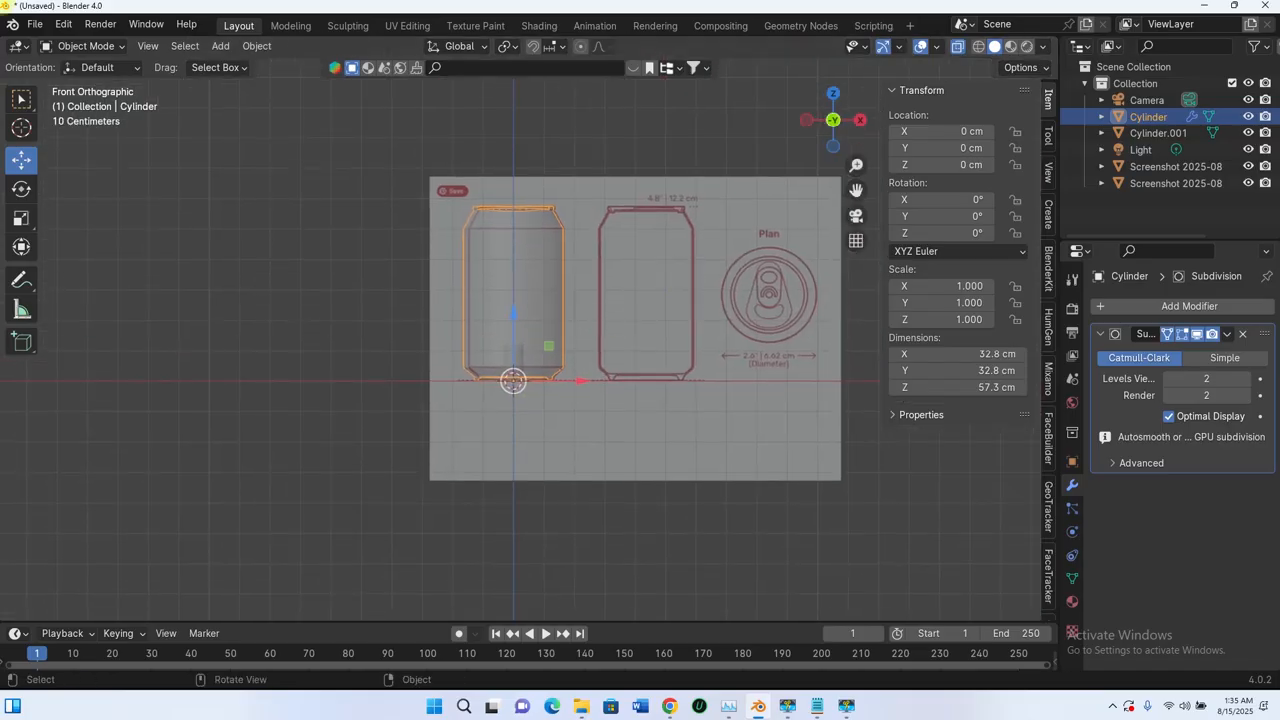
key(s)
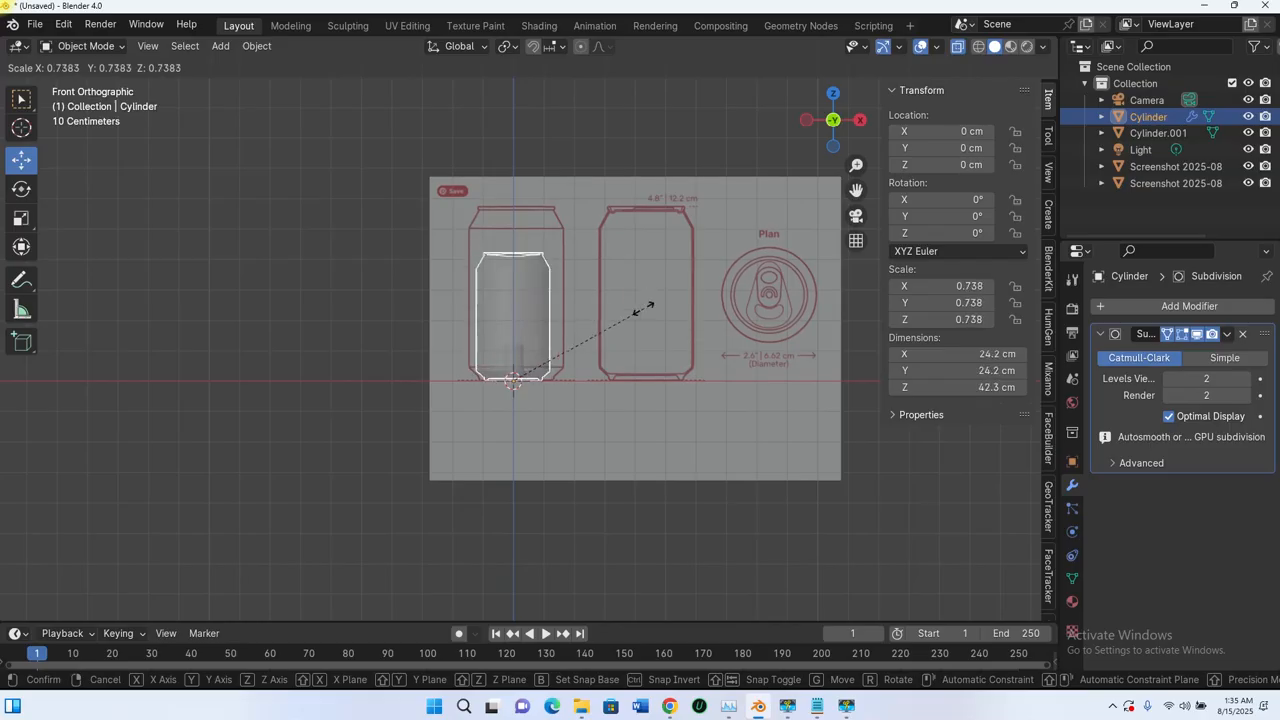
key(Escape)
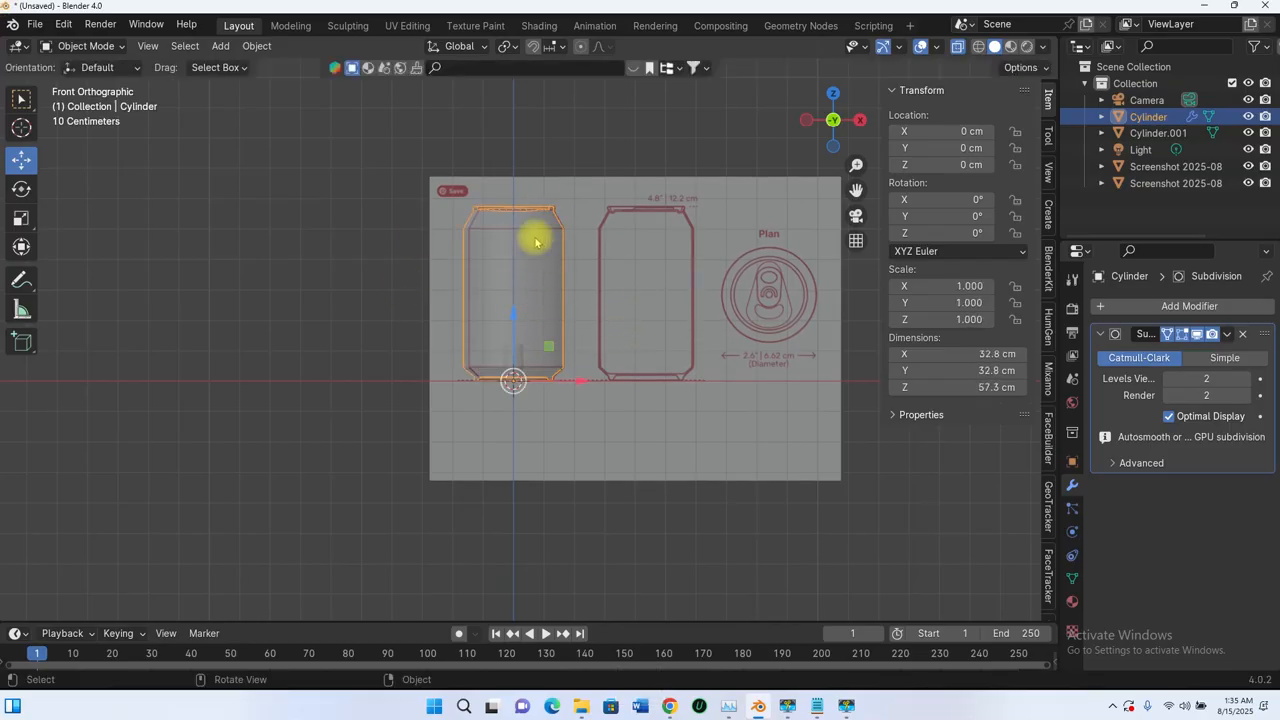
scroll(511, 387, up, 3)
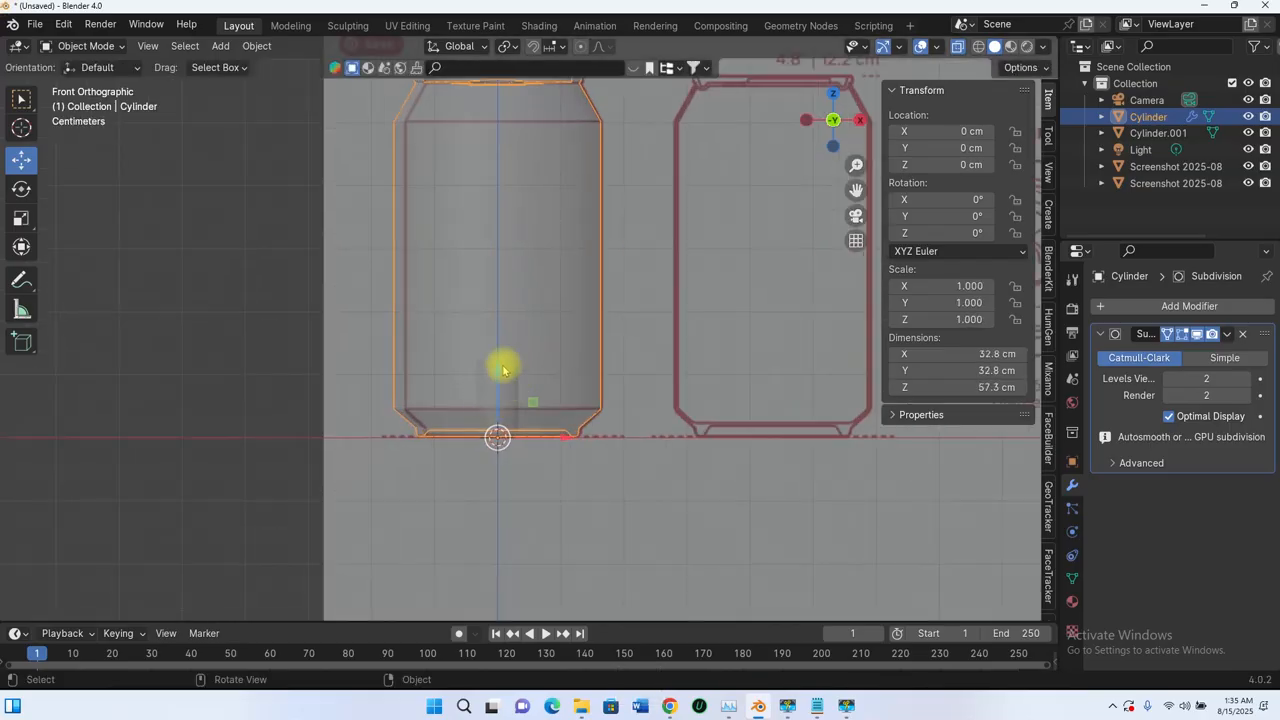
scroll(530, 323, down, 3)
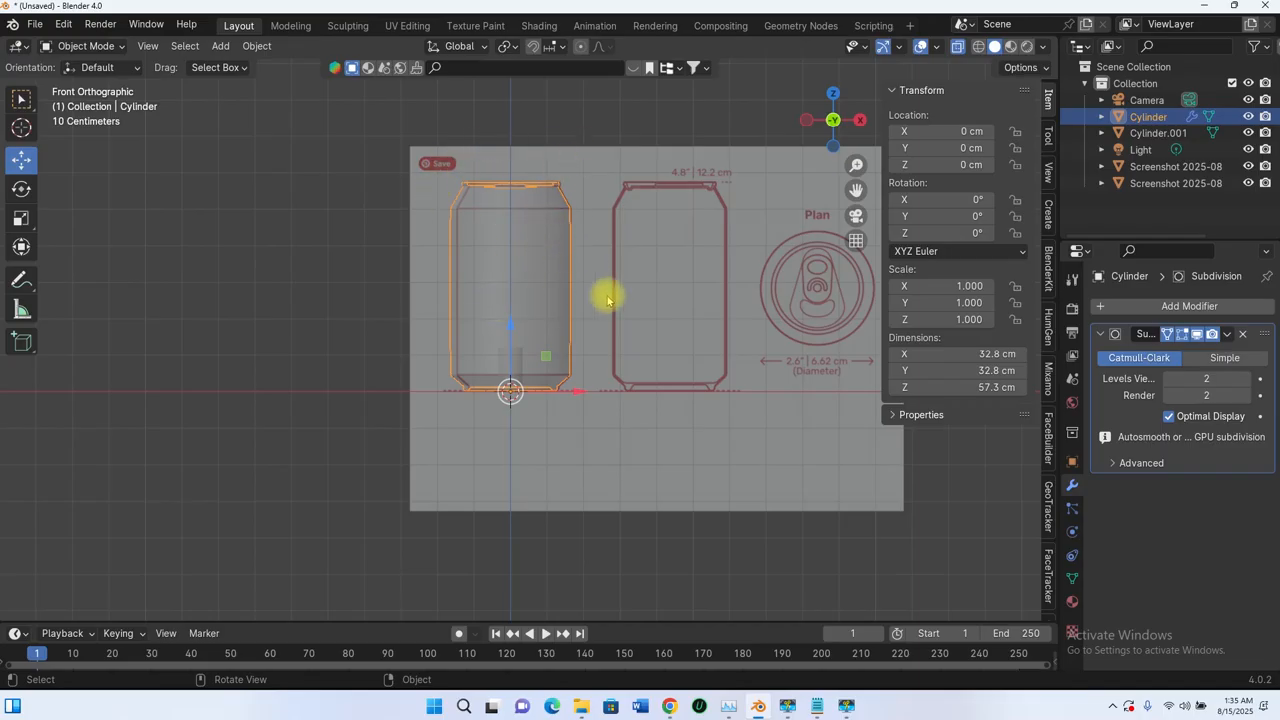
scroll(561, 342, up, 1)
scroll(591, 345, up, 2)
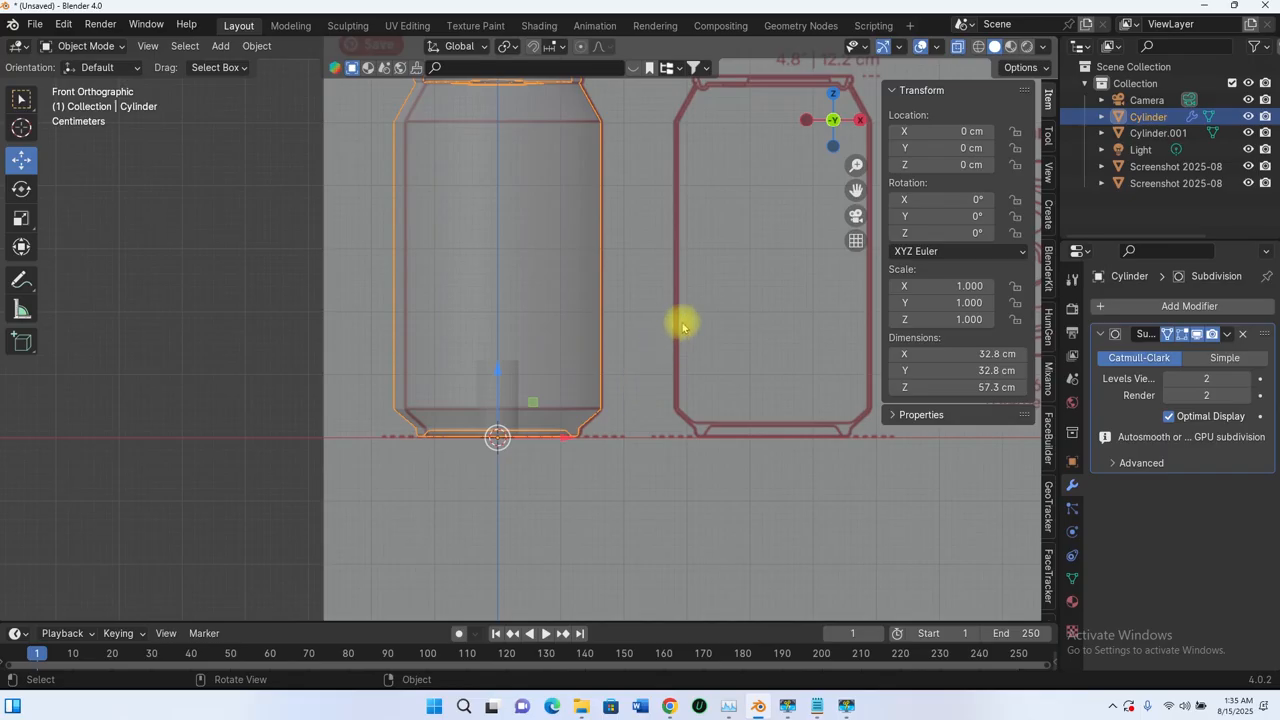
scroll(573, 341, down, 6)
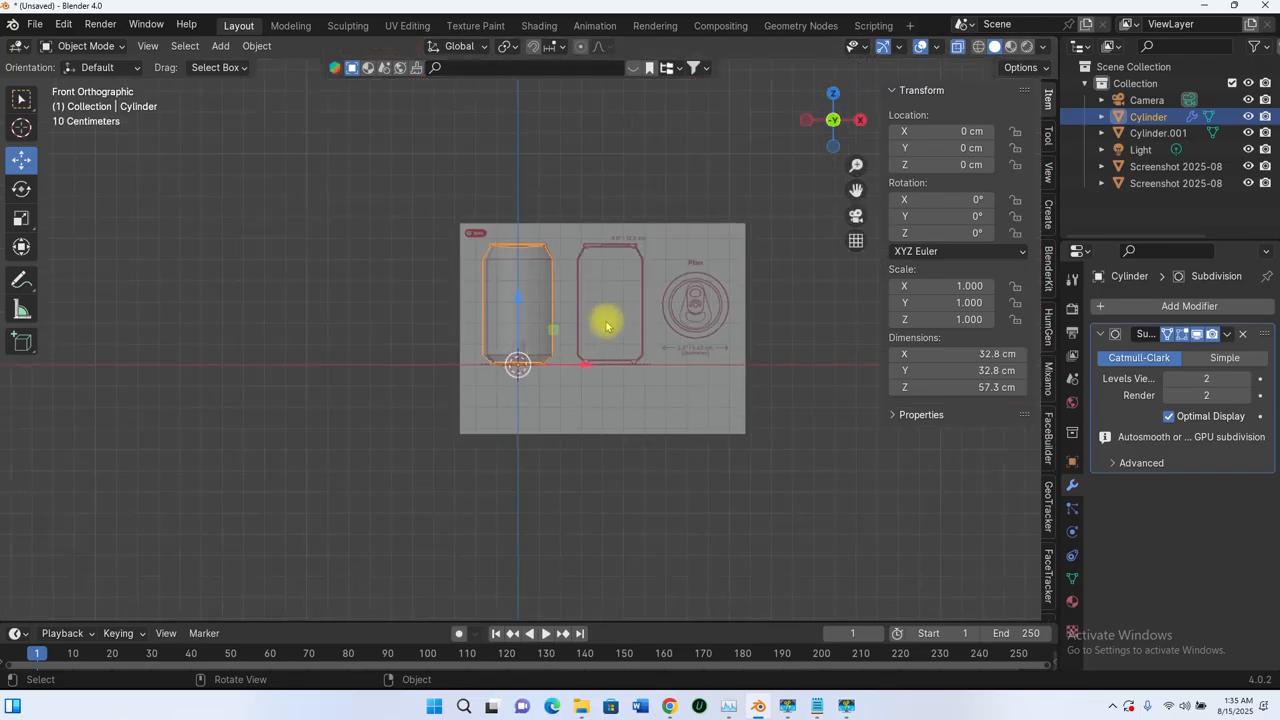
- Scale the can cylinder down to 0.213 so it measures 6.98 × 6.98 × 12.2 cm
scroll(606, 325, up, 6)
key(s)
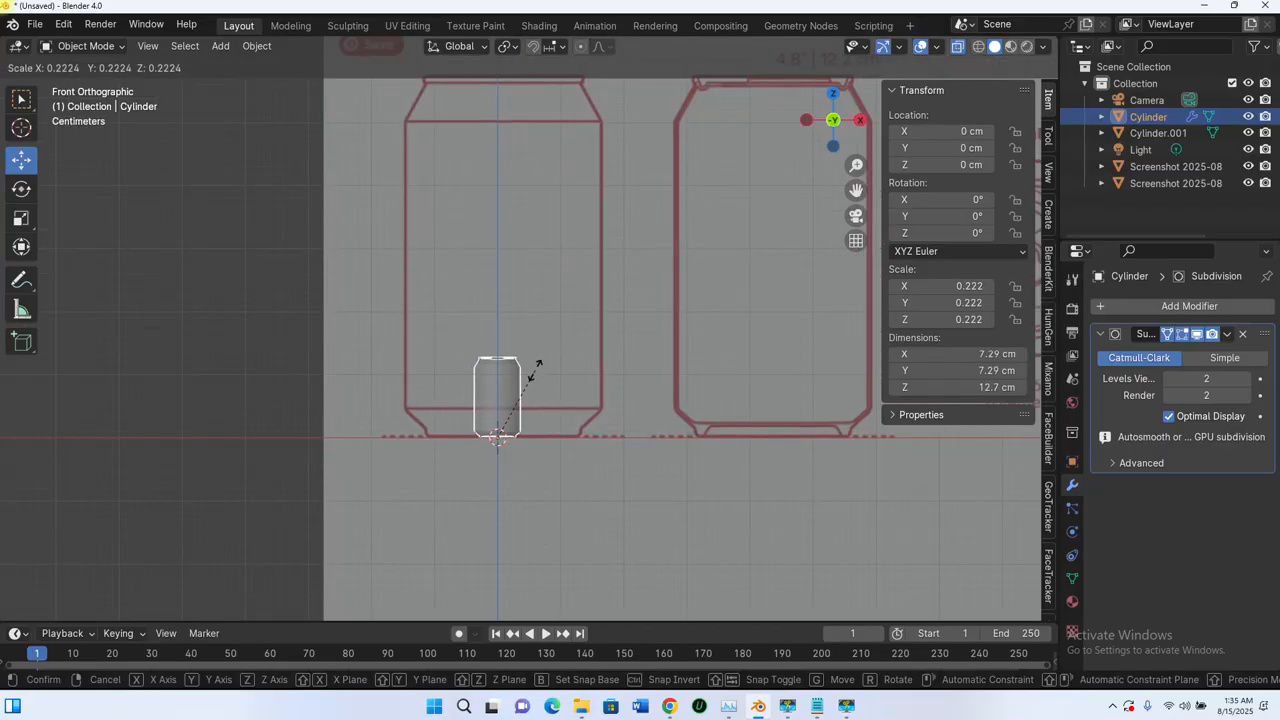
click(535, 373)
scroll(543, 409, up, 3)
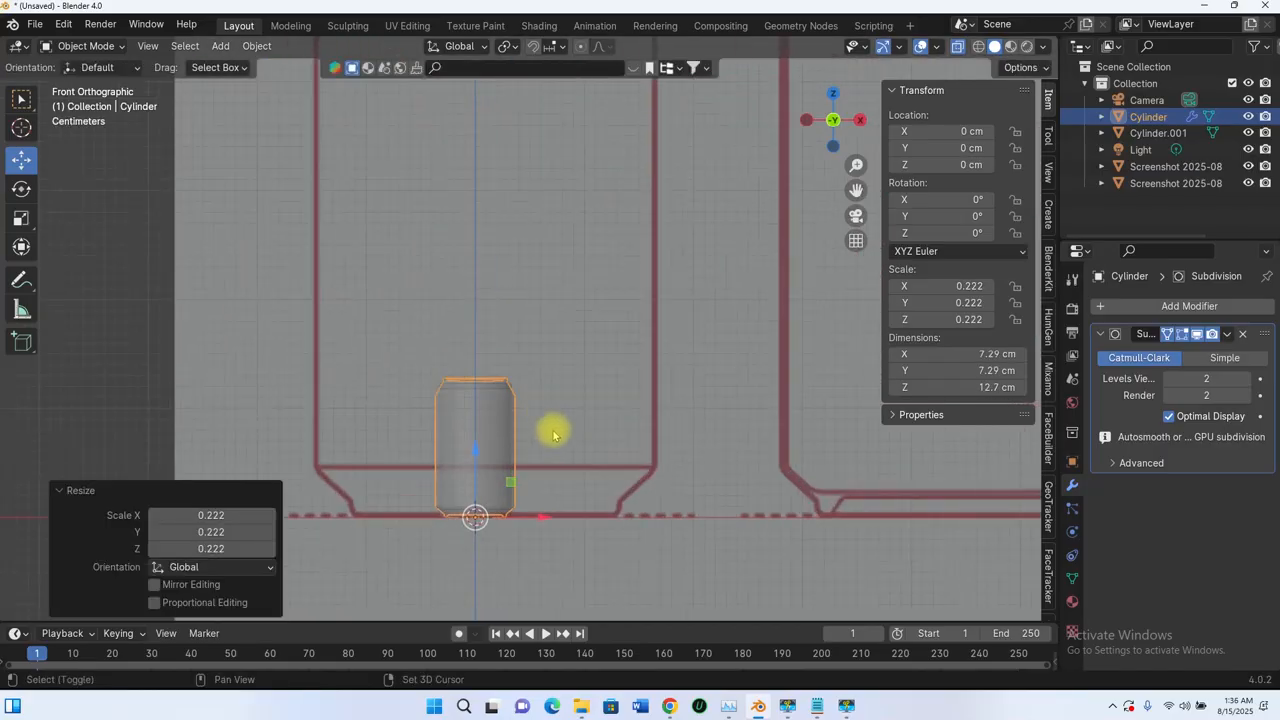
scroll(574, 316, up, 3)
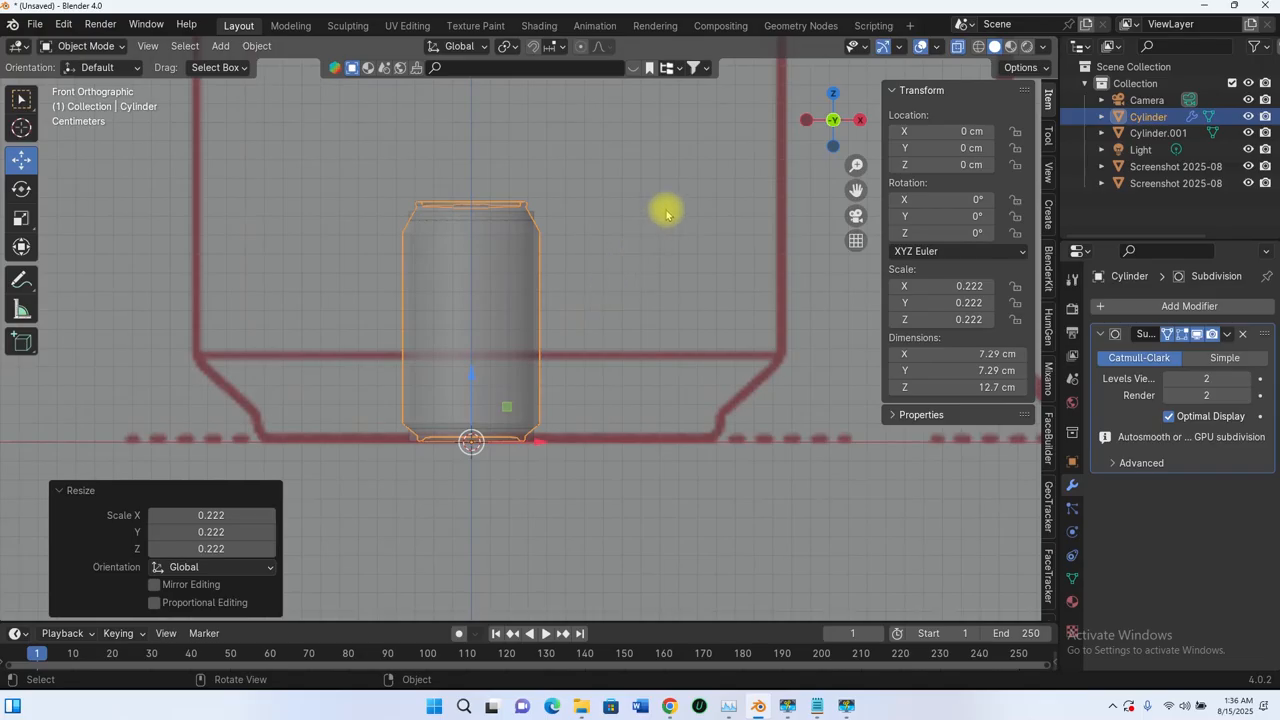
key(s)
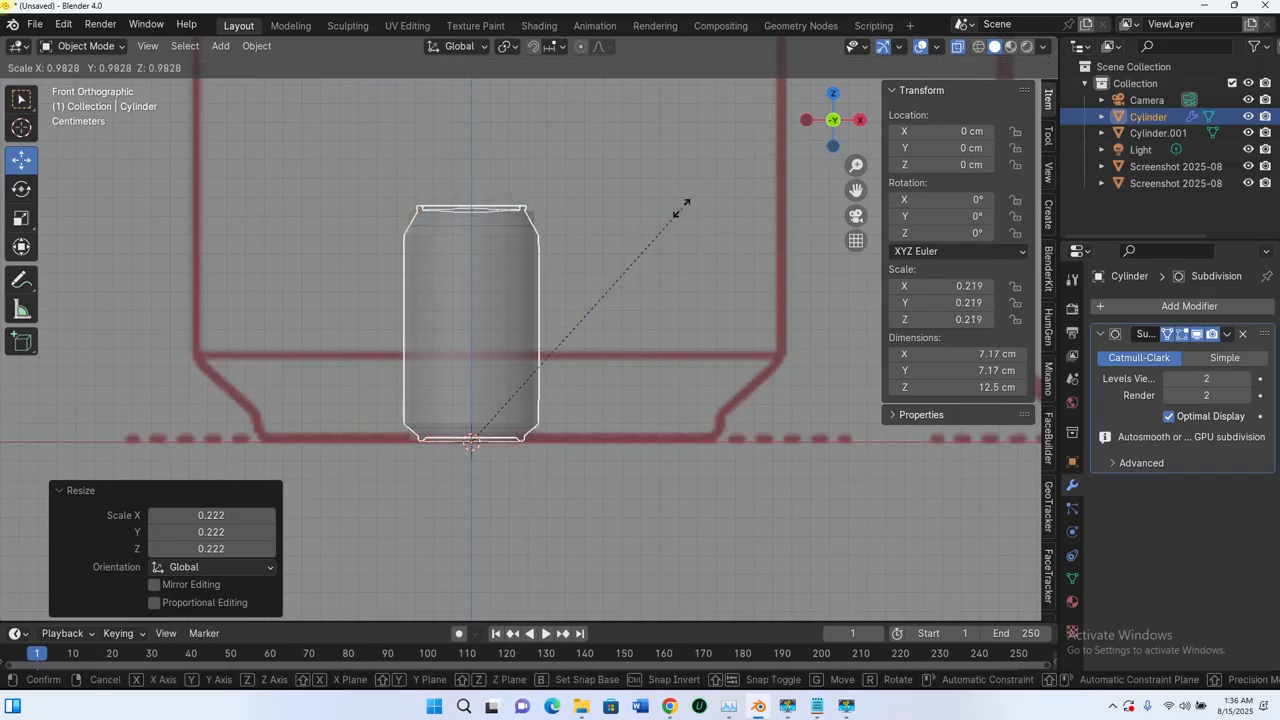
scroll(602, 240, down, 5)
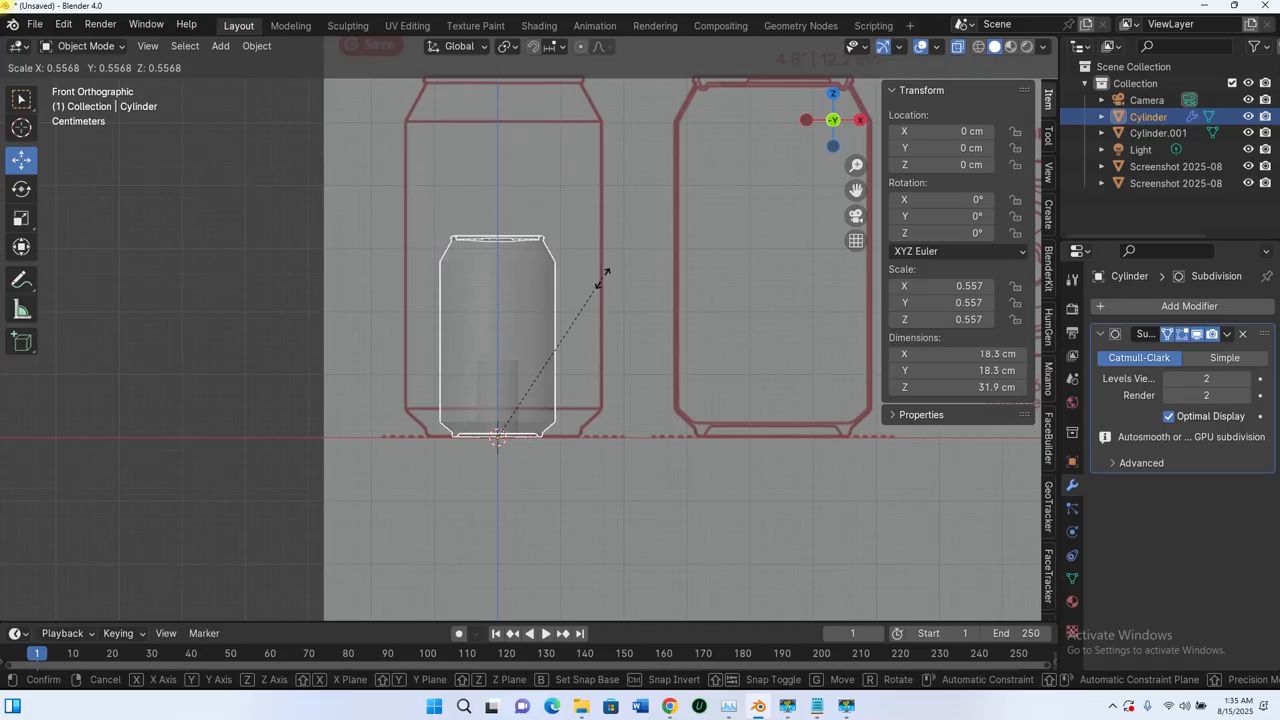
click(535, 370)
scroll(543, 415, up, 5)
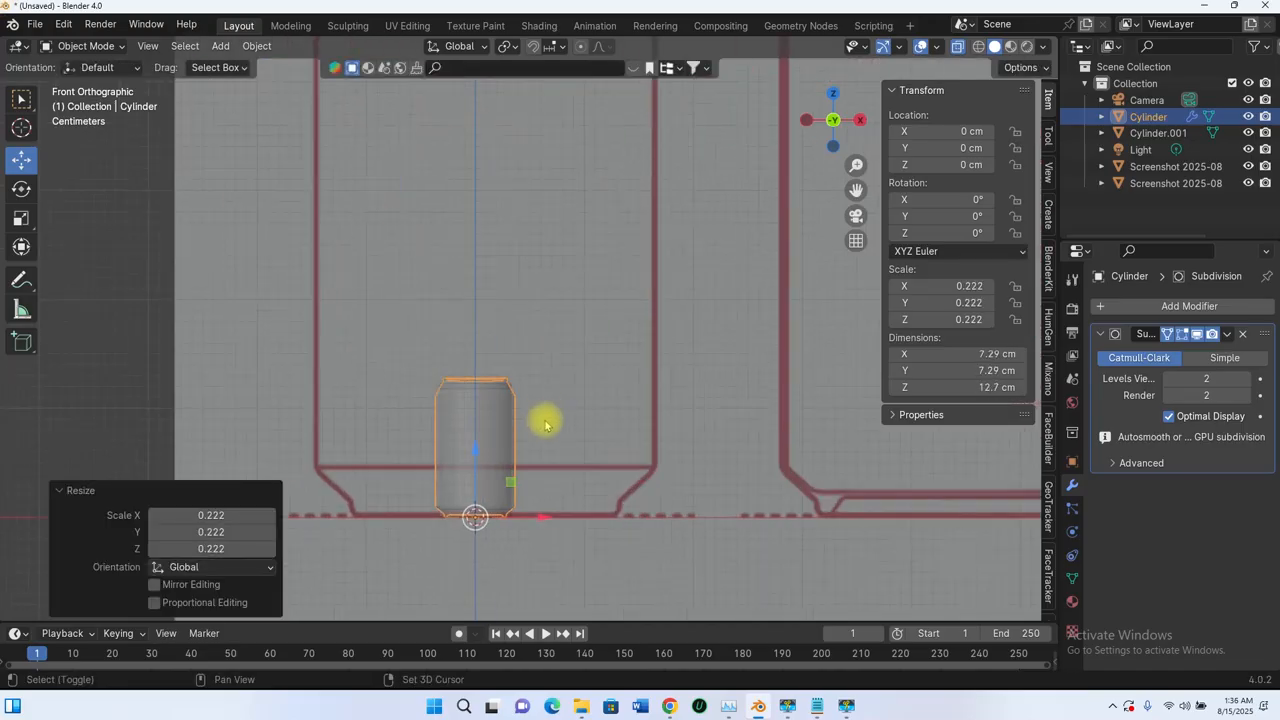
scroll(574, 317, up, 1)
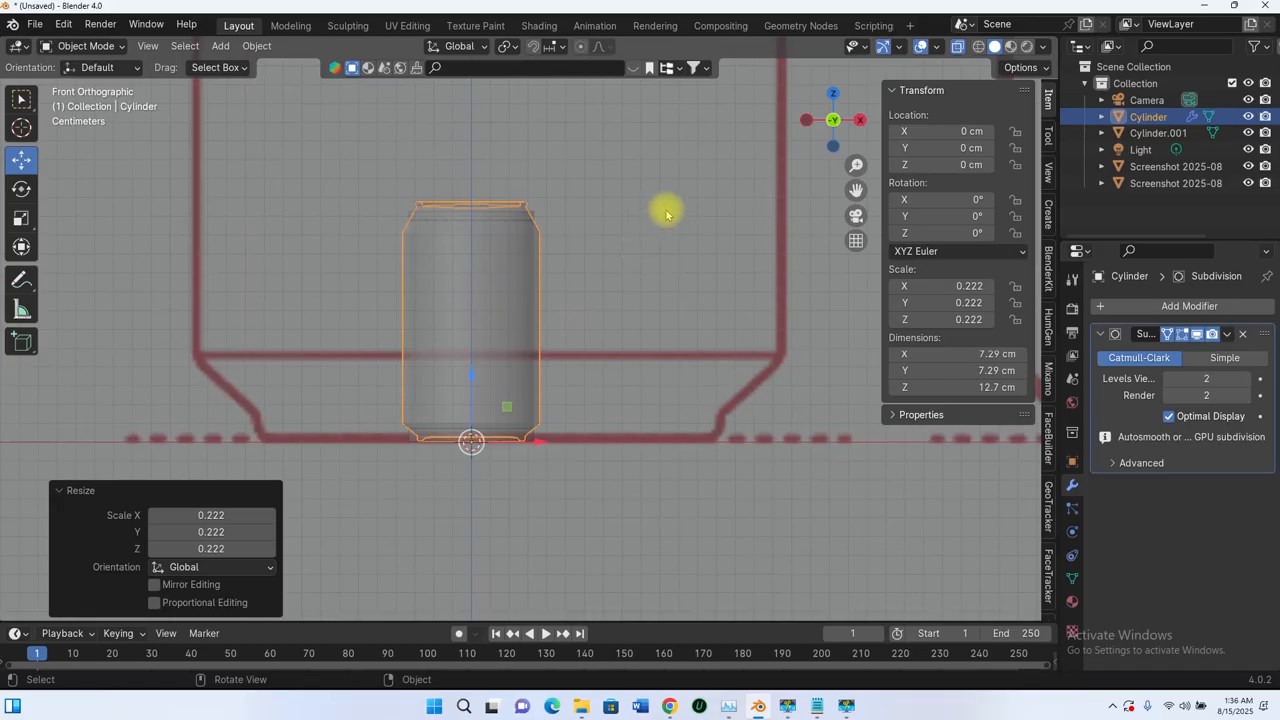
key(s)
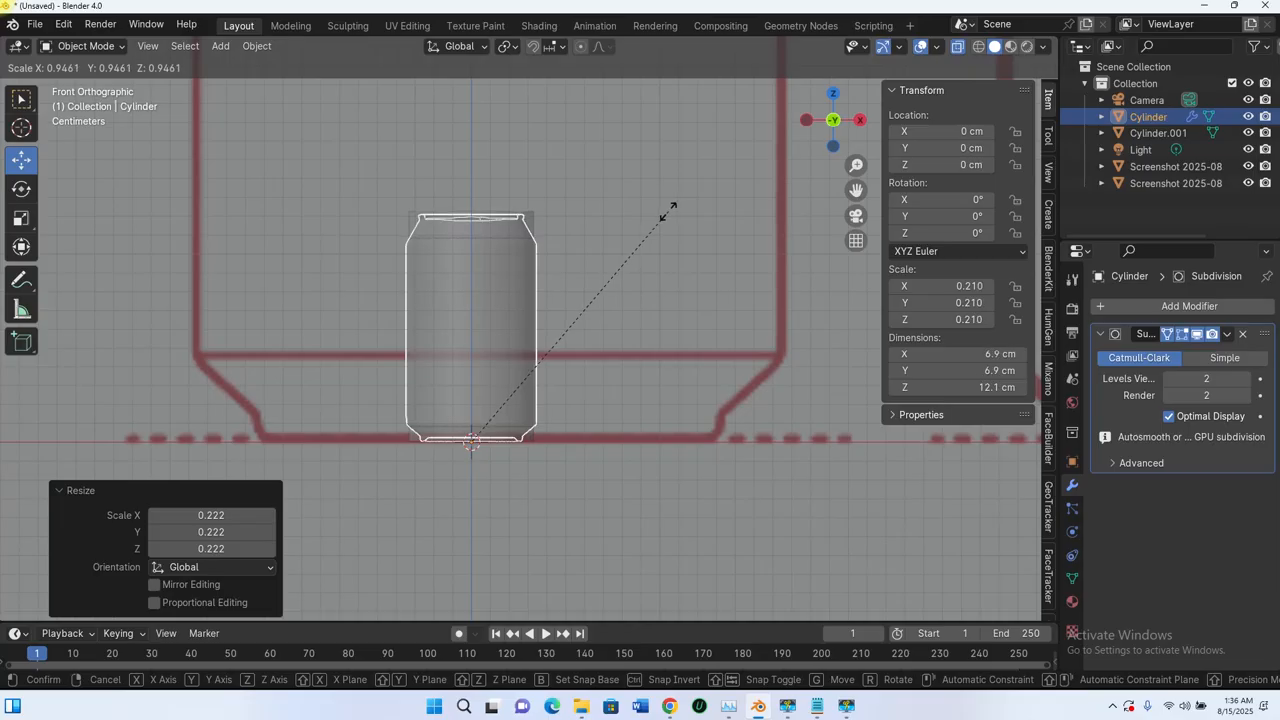
click(671, 212)
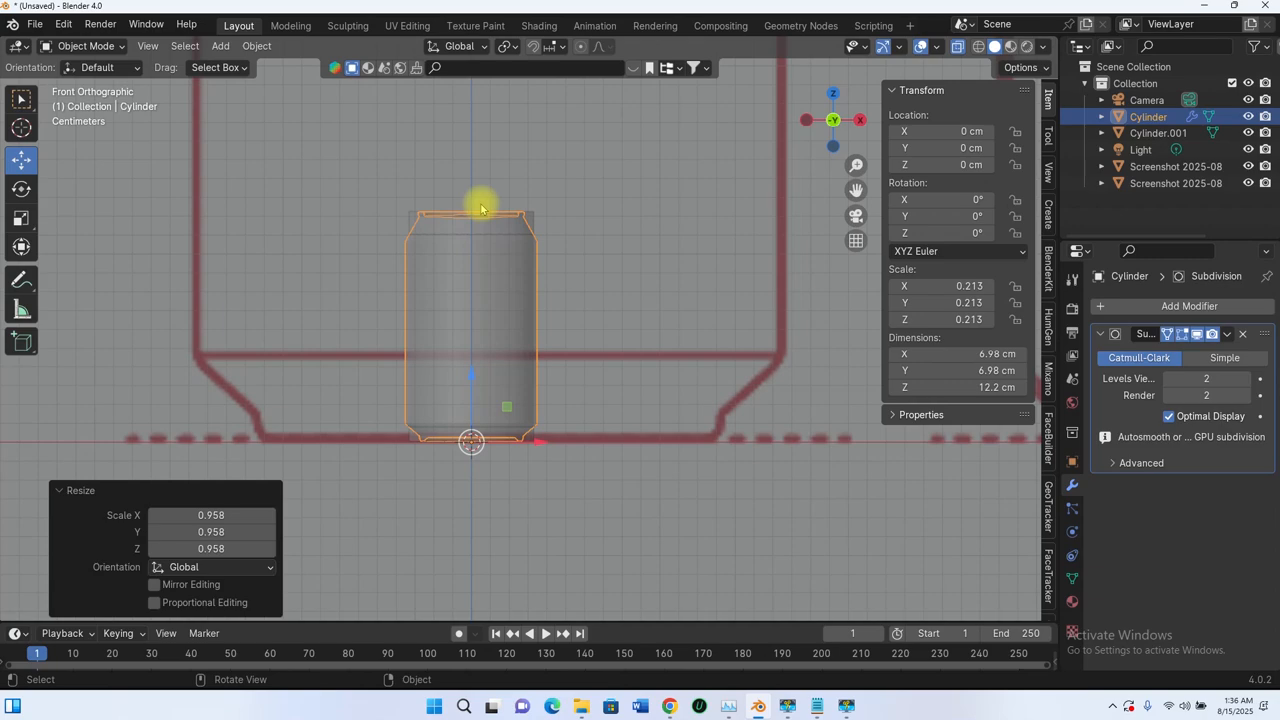
middle_drag(480, 206, 513, 277)
- Turn off X-Ray and delete the upright and flat screenshot reference images
scroll(513, 277, down, 4)
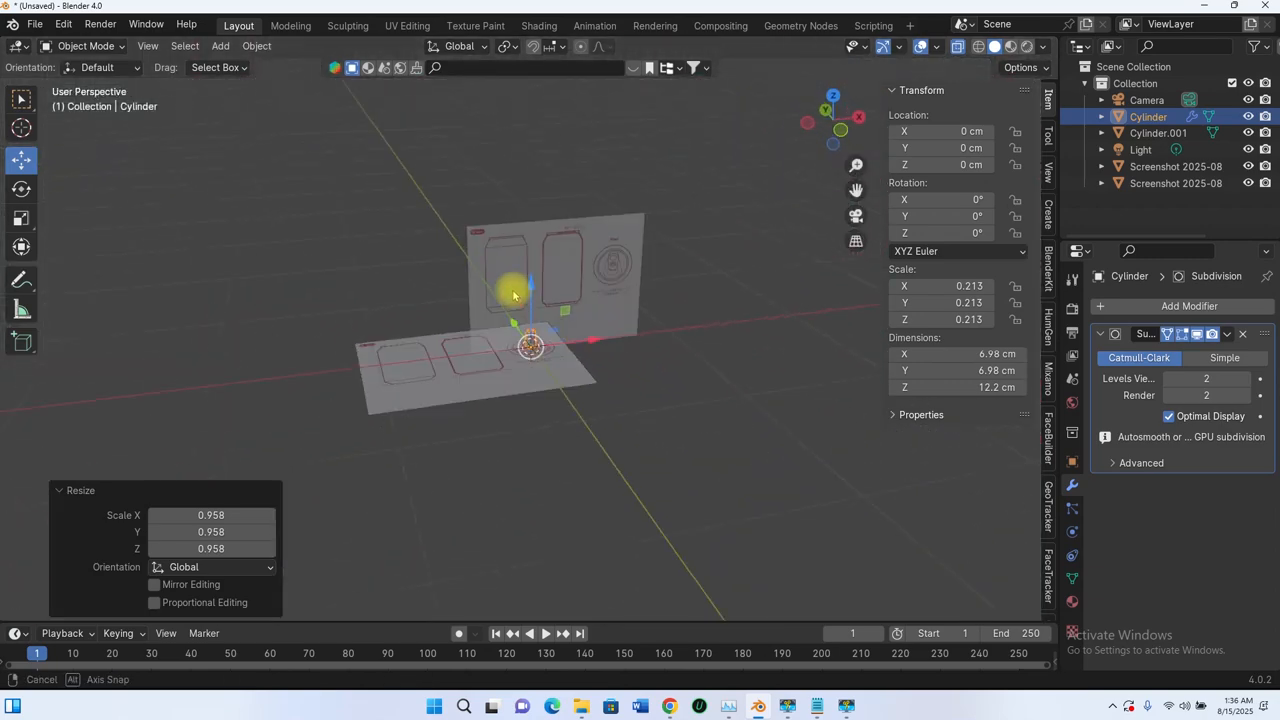
click(956, 47)
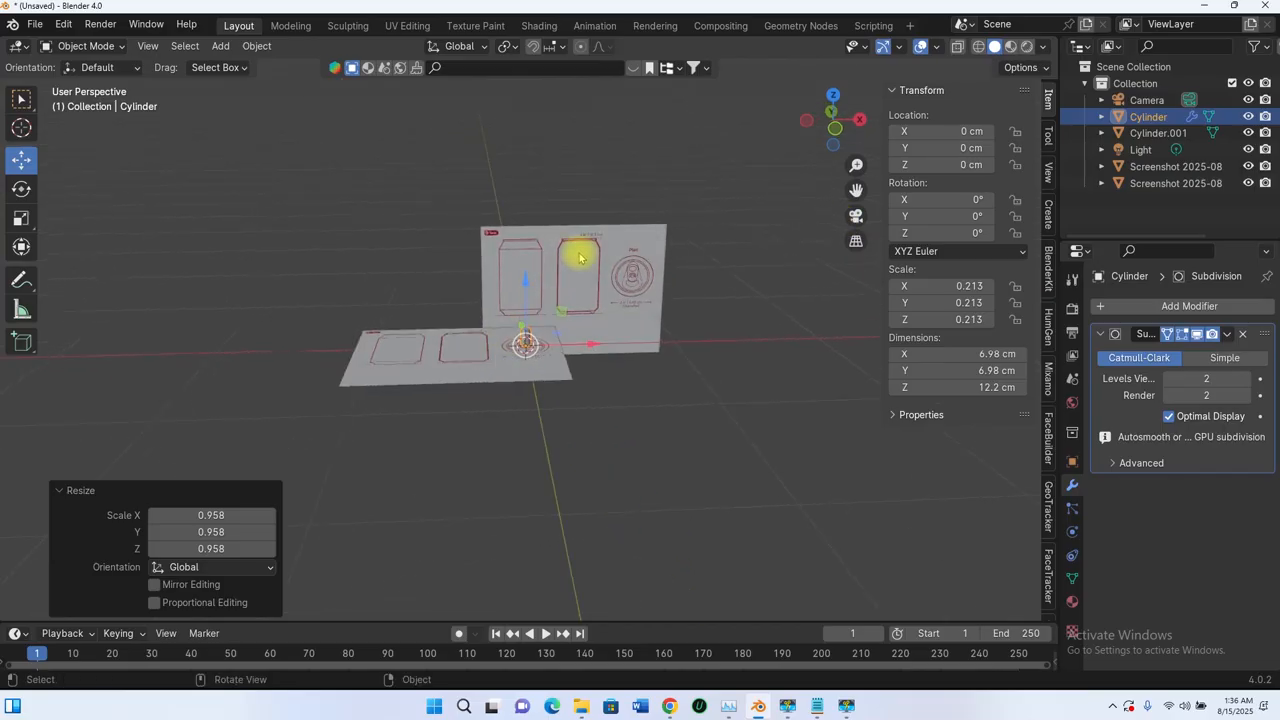
click(580, 257)
key(Delete)
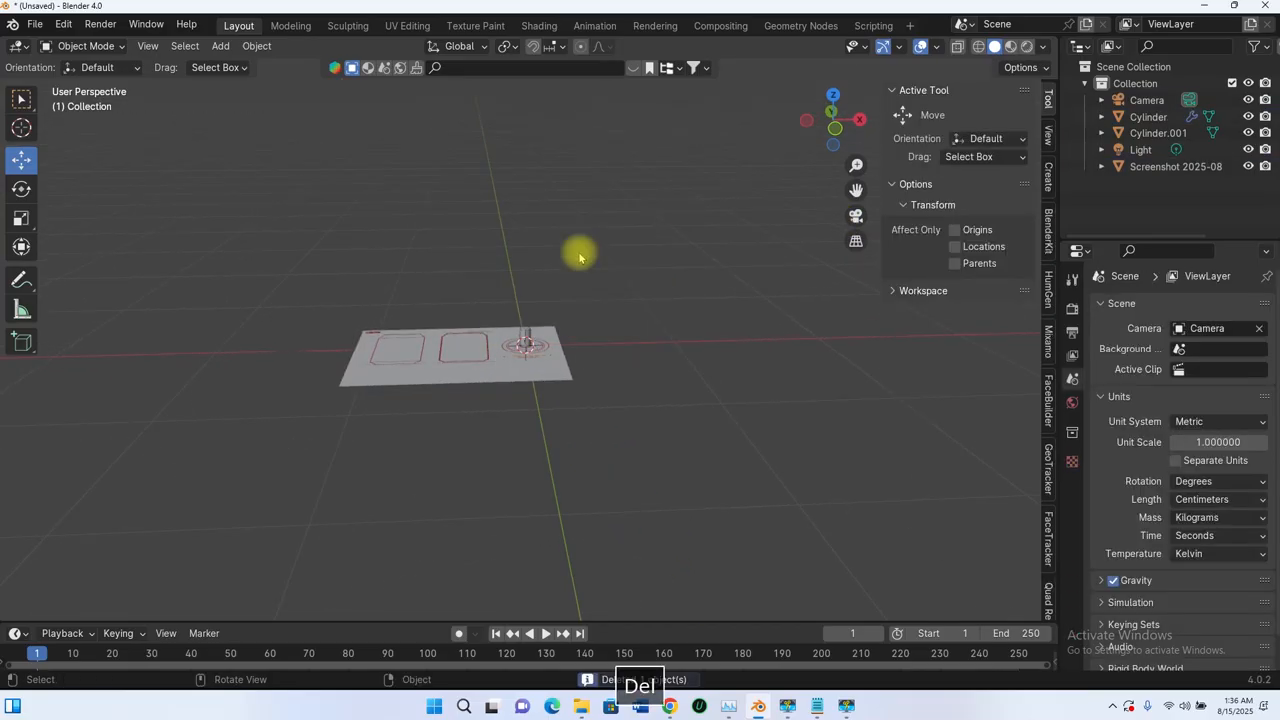
click(451, 366)
key(Delete)
- Move the spare Cylinder.001 beside the can along X, then delete it
scroll(550, 373, up, 10)
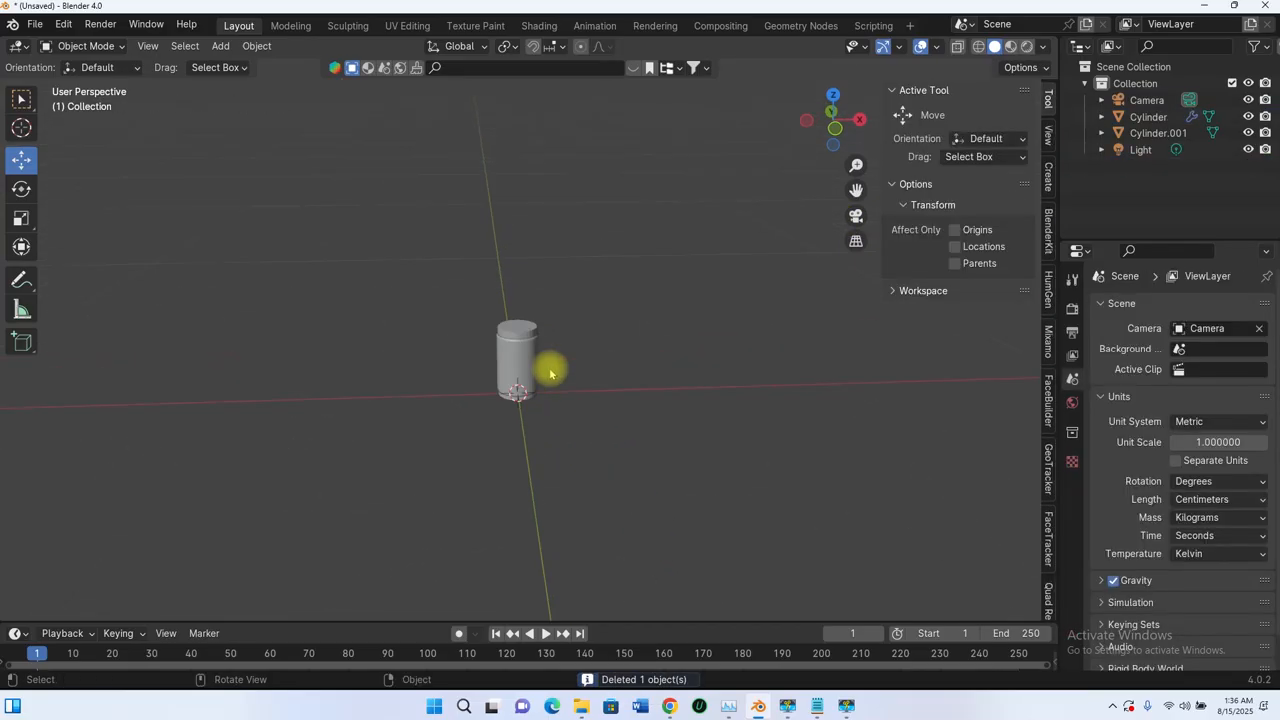
middle_drag(515, 387, 514, 309)
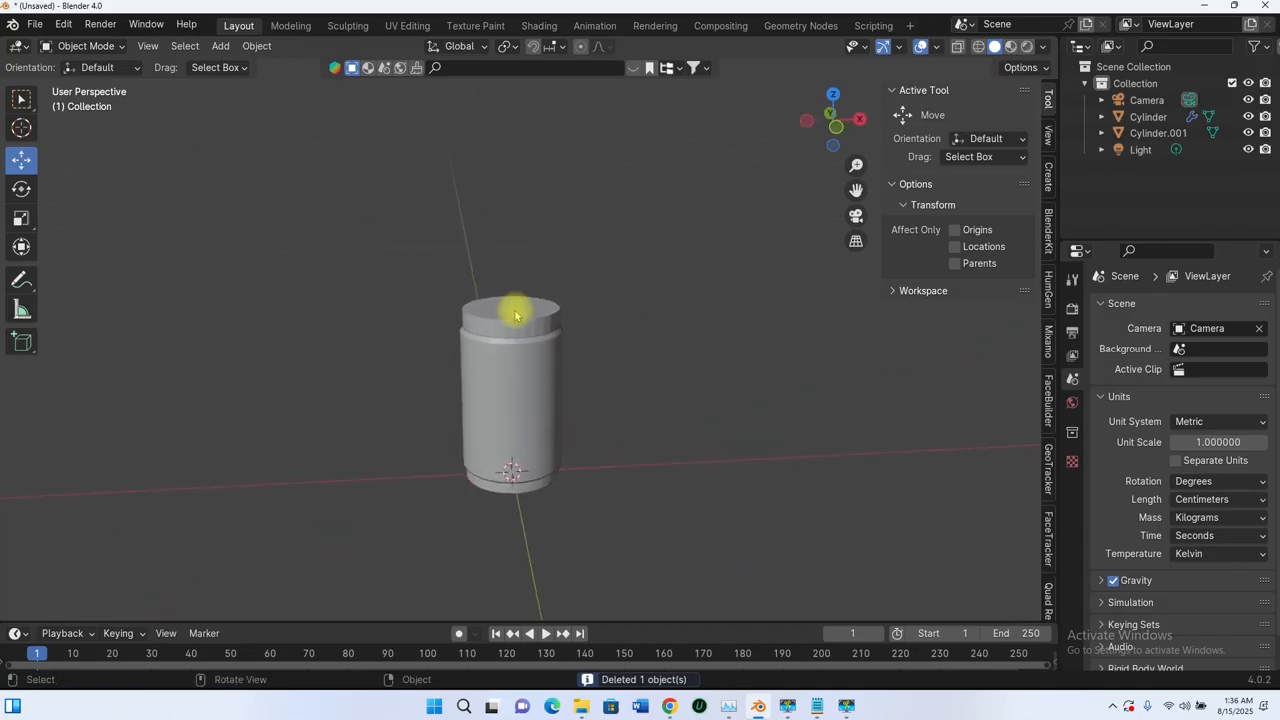
click(510, 337)
drag(577, 407, 371, 394)
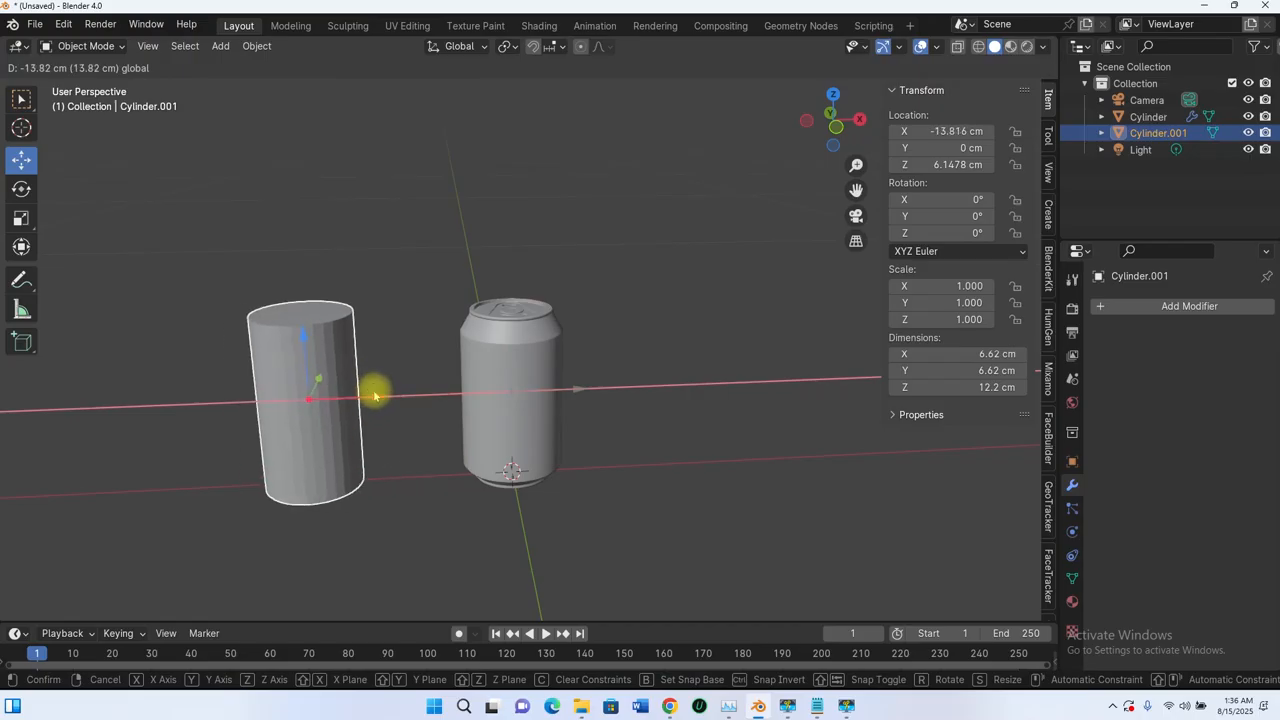
middle_drag(371, 394, 456, 463)
middle_drag(394, 371, 326, 320)
scroll(343, 334, down, 4)
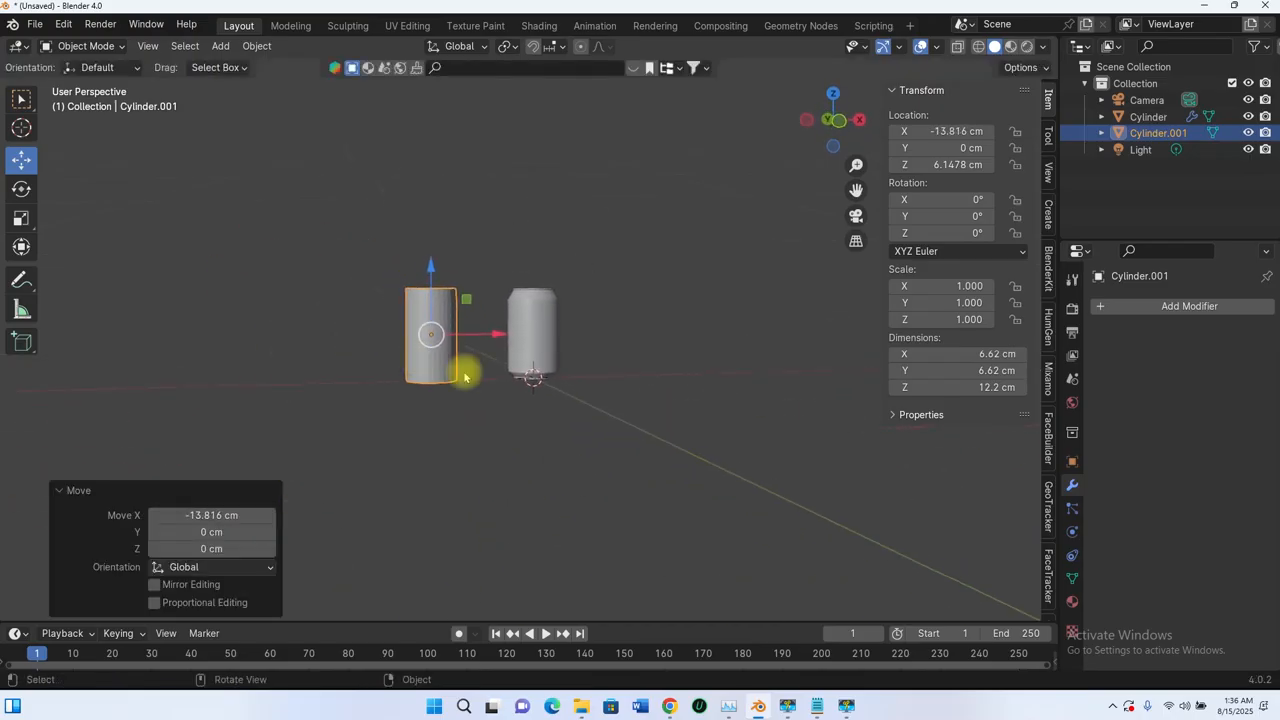
middle_drag(453, 355, 434, 357)
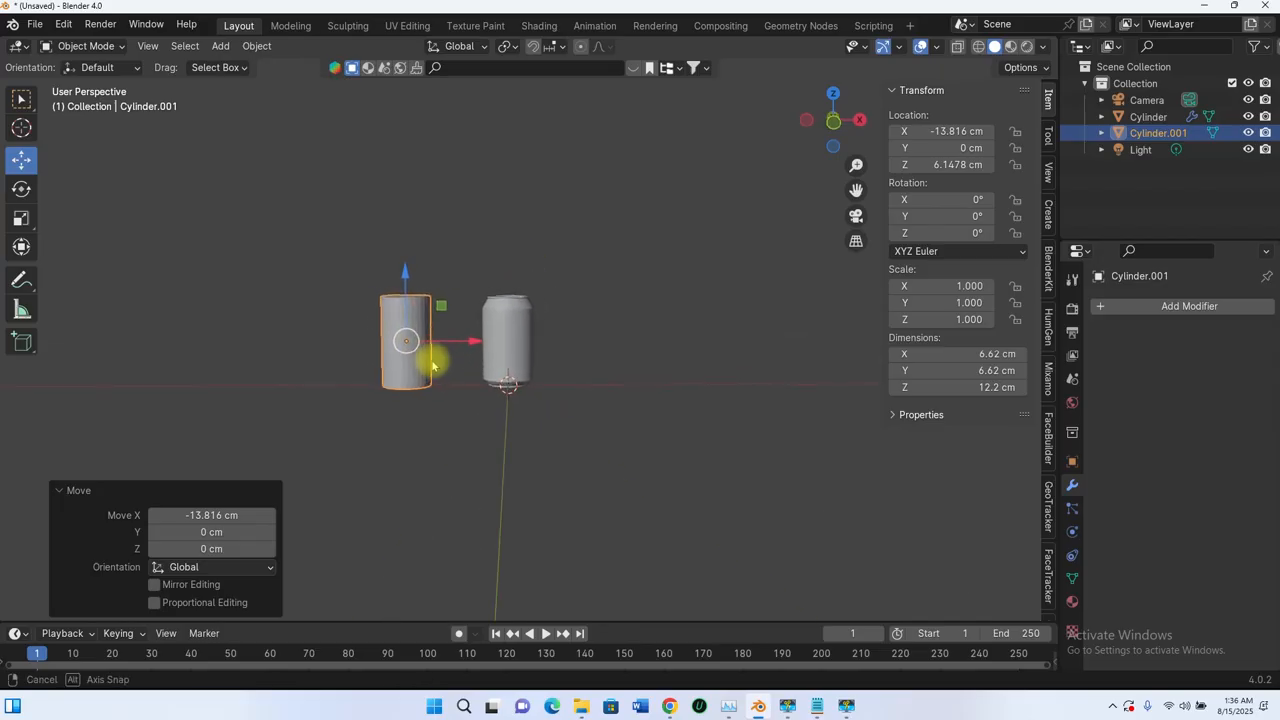
key(Delete)
scroll(520, 337, up, 8)
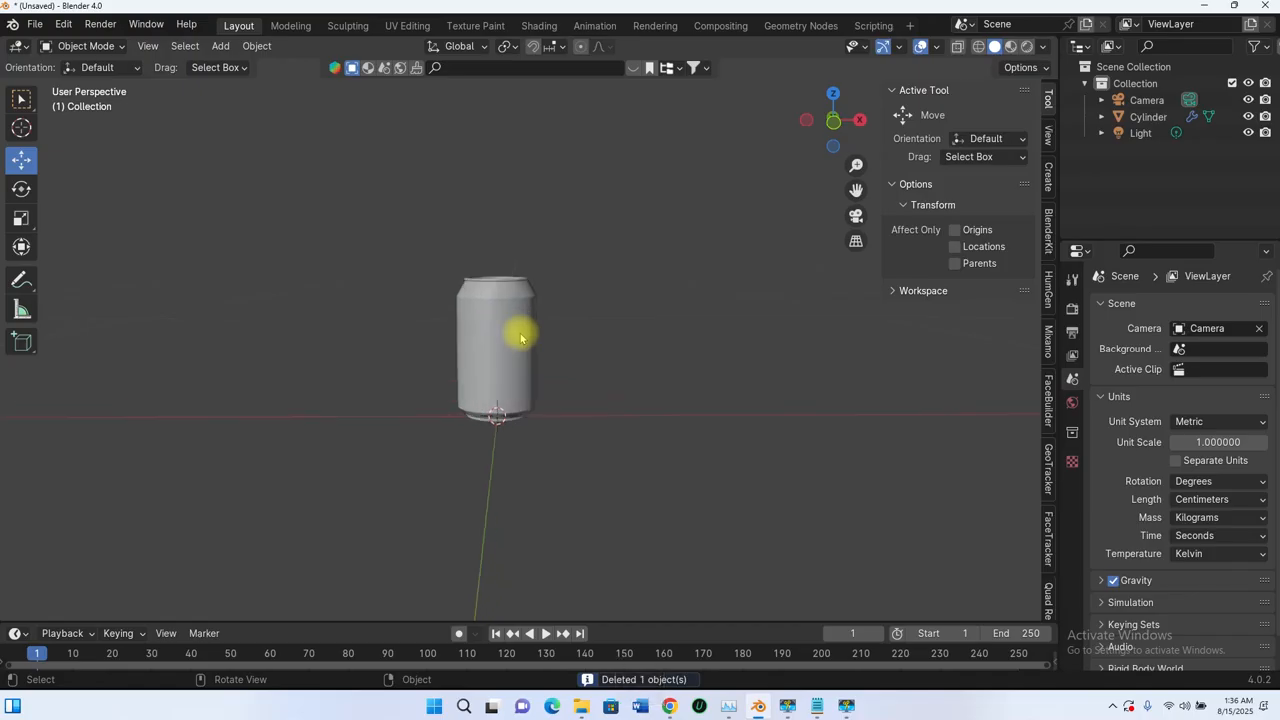
scroll(474, 371, down, 4)
click(494, 400)
middle_drag(494, 400, 580, 354)
scroll(566, 403, up, 6)
scroll(525, 390, down, 6)
scroll(545, 368, down, 4)
scroll(522, 320, up, 7)
scroll(529, 317, down, 6)
scroll(502, 336, up, 3)
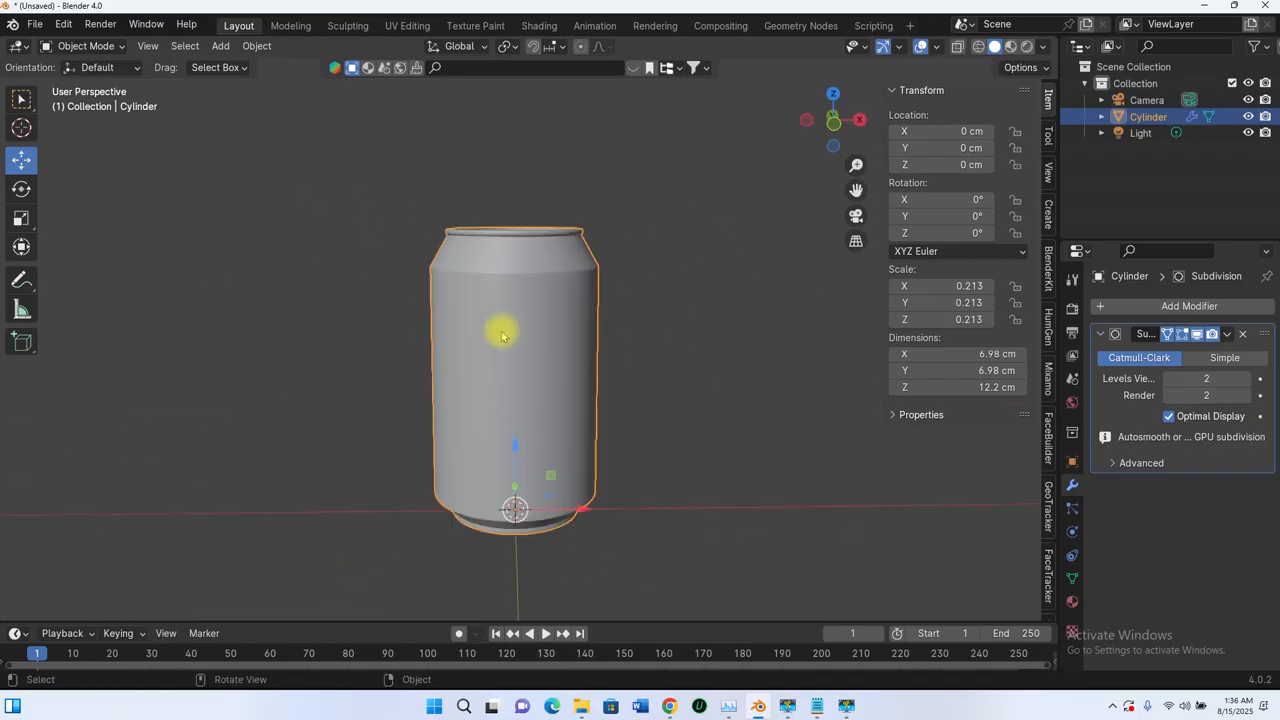
scroll(502, 336, up, 4)
scroll(502, 336, down, 6)
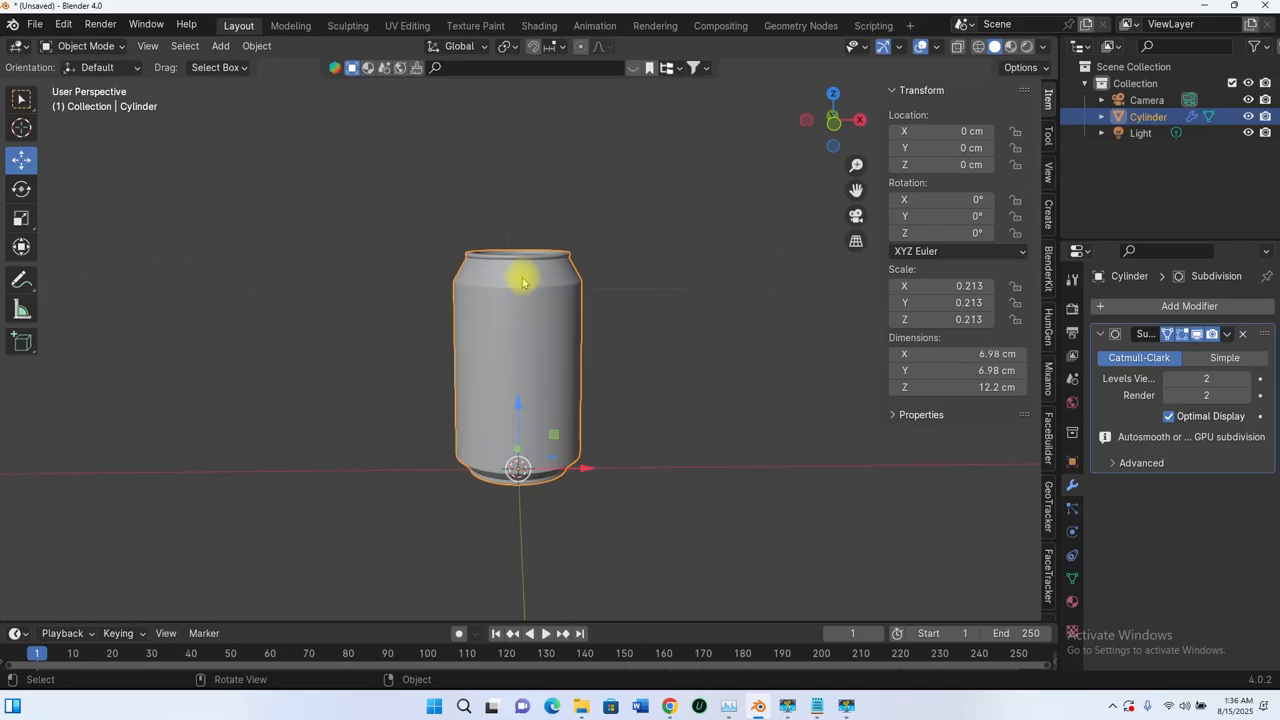
- Bring Chrome up on the 'soda can label' image results and browse the generic soda can labels article
mouse_move(666, 708)
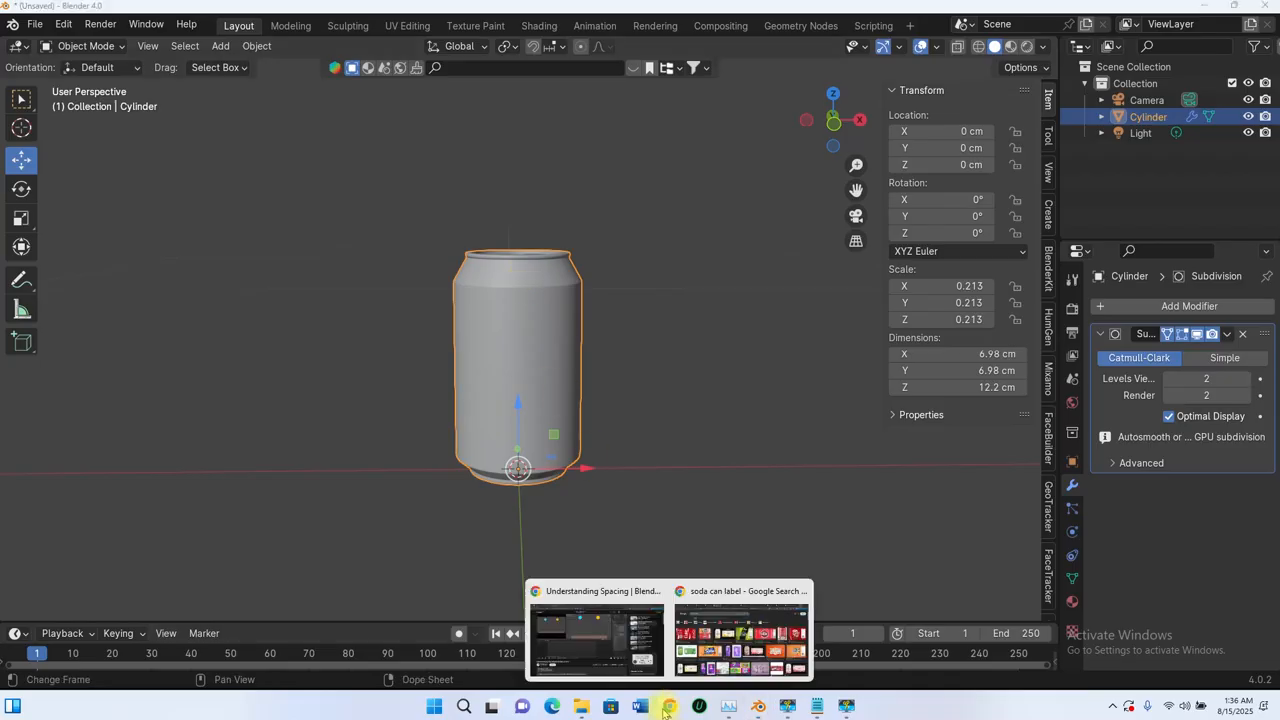
click(722, 648)
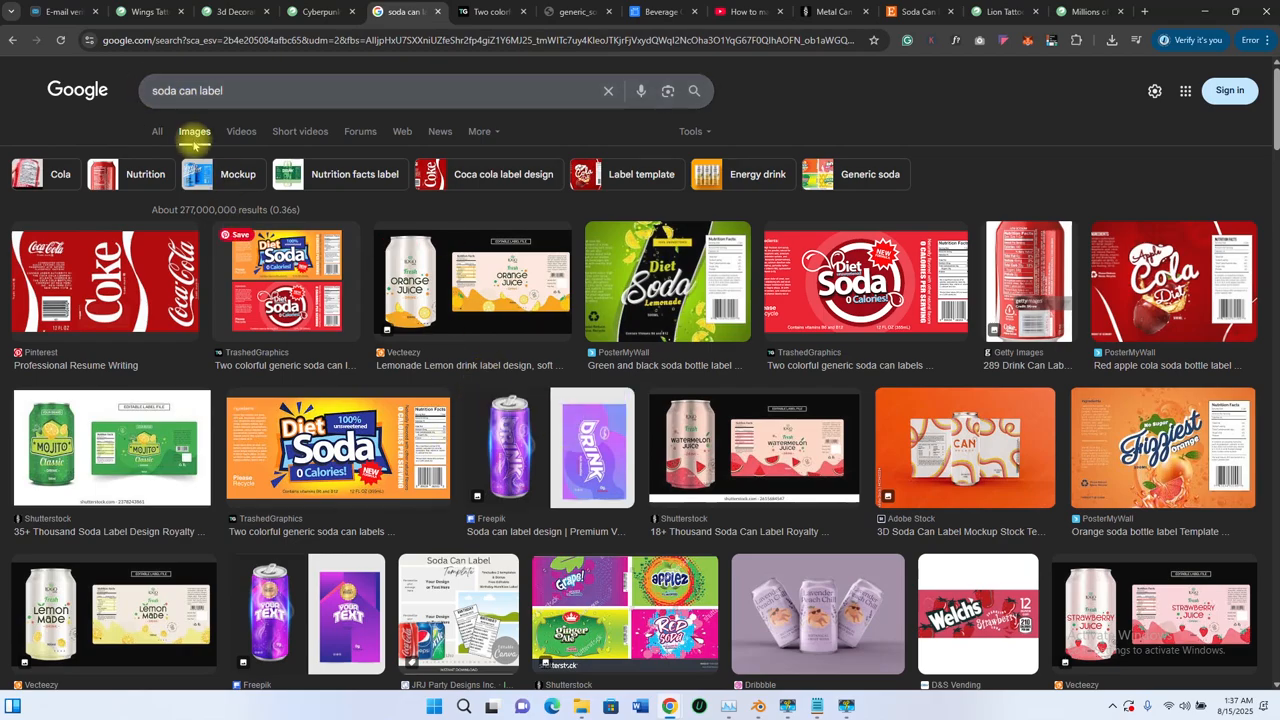
scroll(557, 448, down, 5)
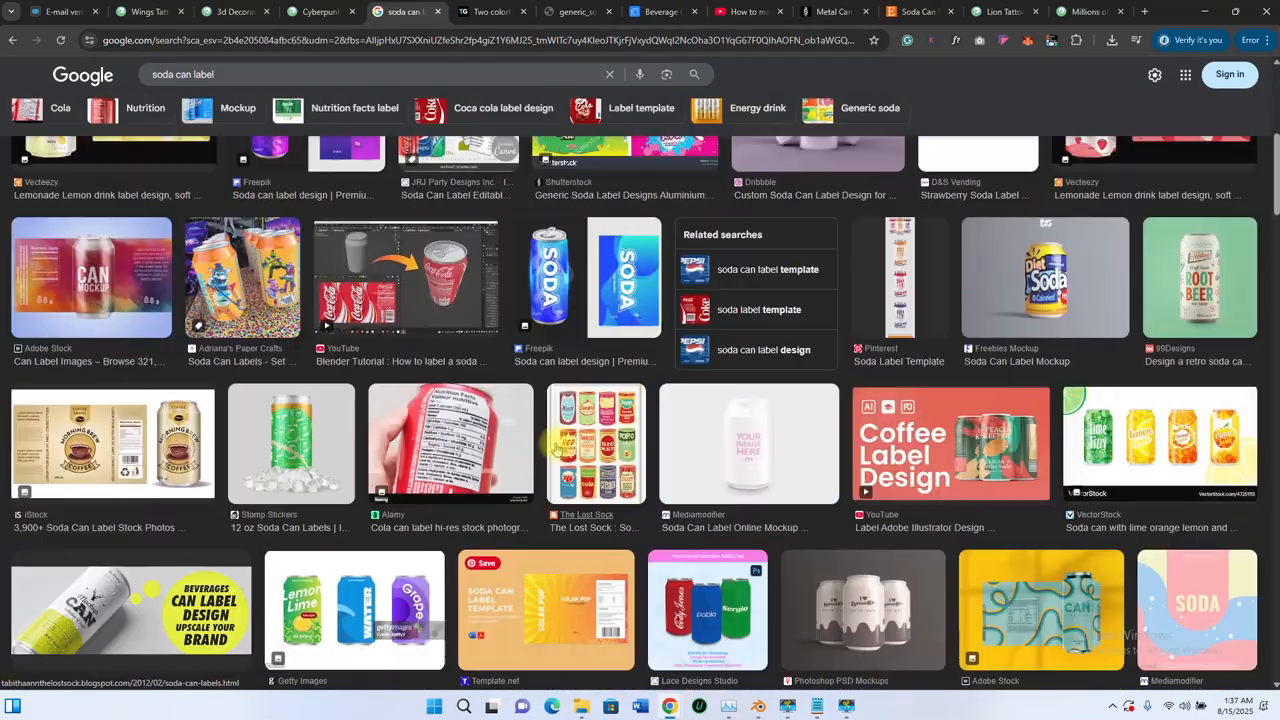
scroll(557, 448, up, 3)
scroll(556, 448, up, 2)
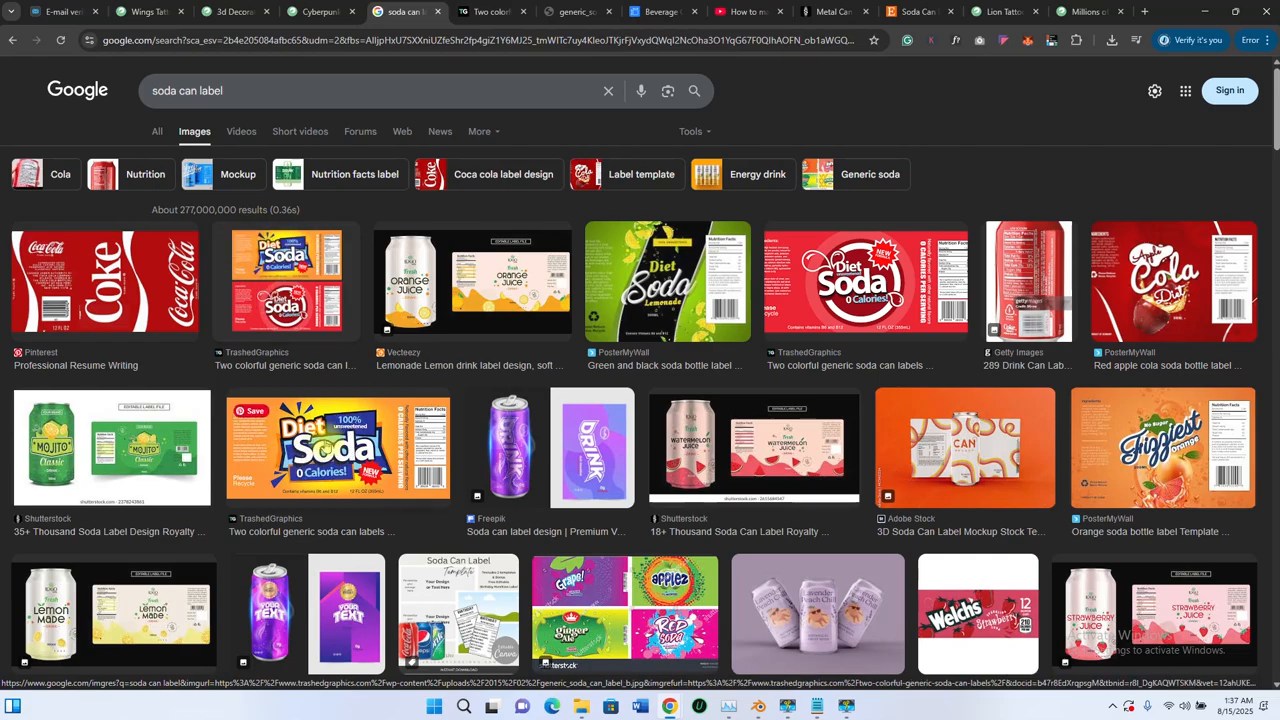
click(490, 11)
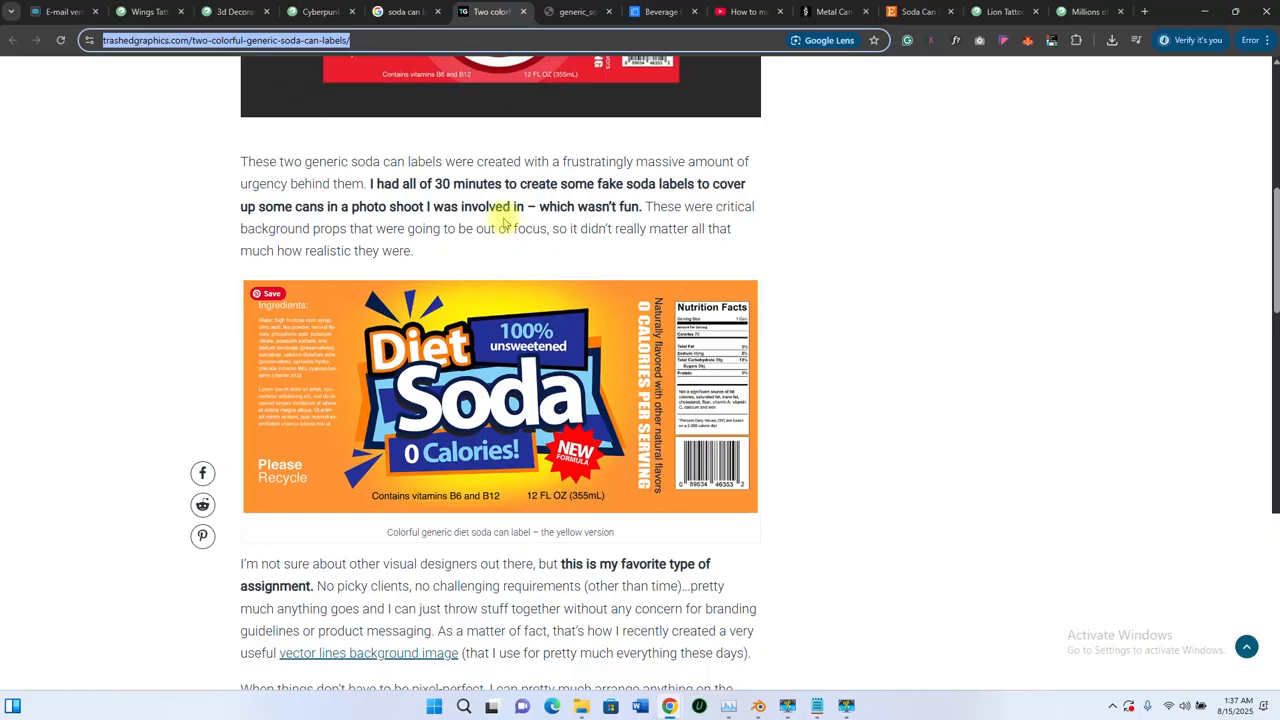
scroll(495, 220, up, 3)
scroll(500, 220, down, 5)
scroll(505, 224, up, 5)
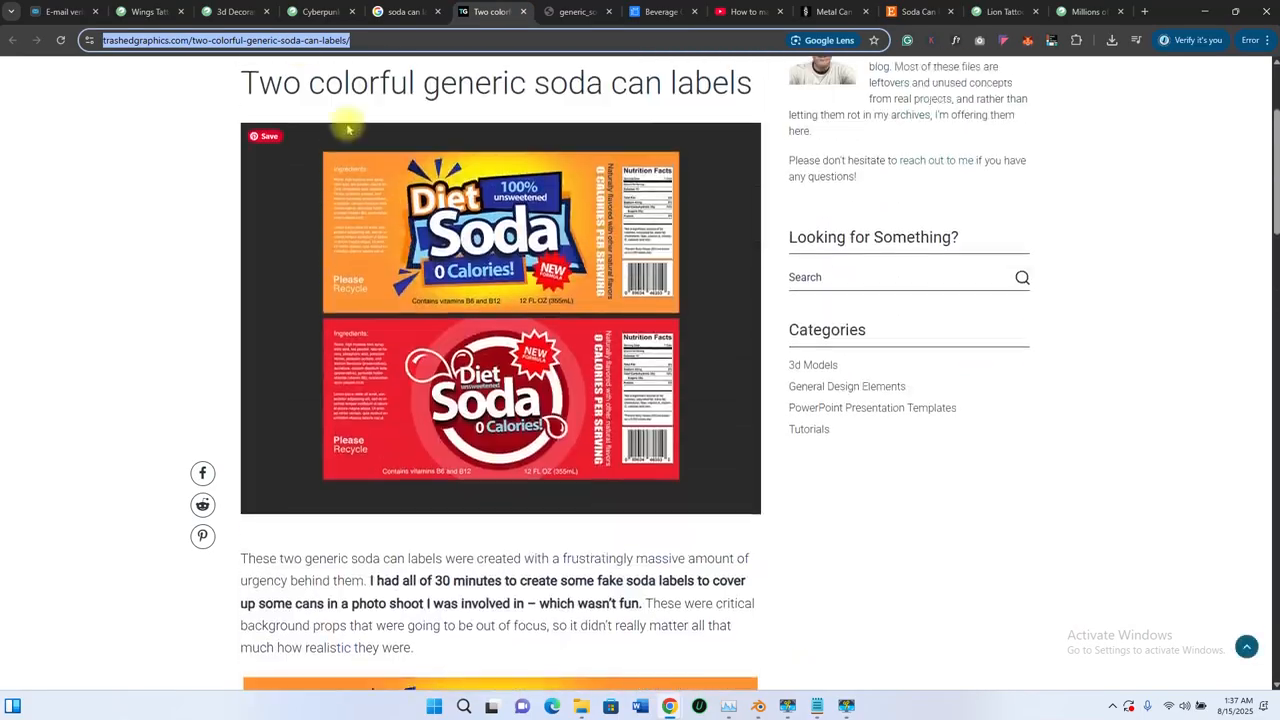
scroll(560, 430, down, 3)
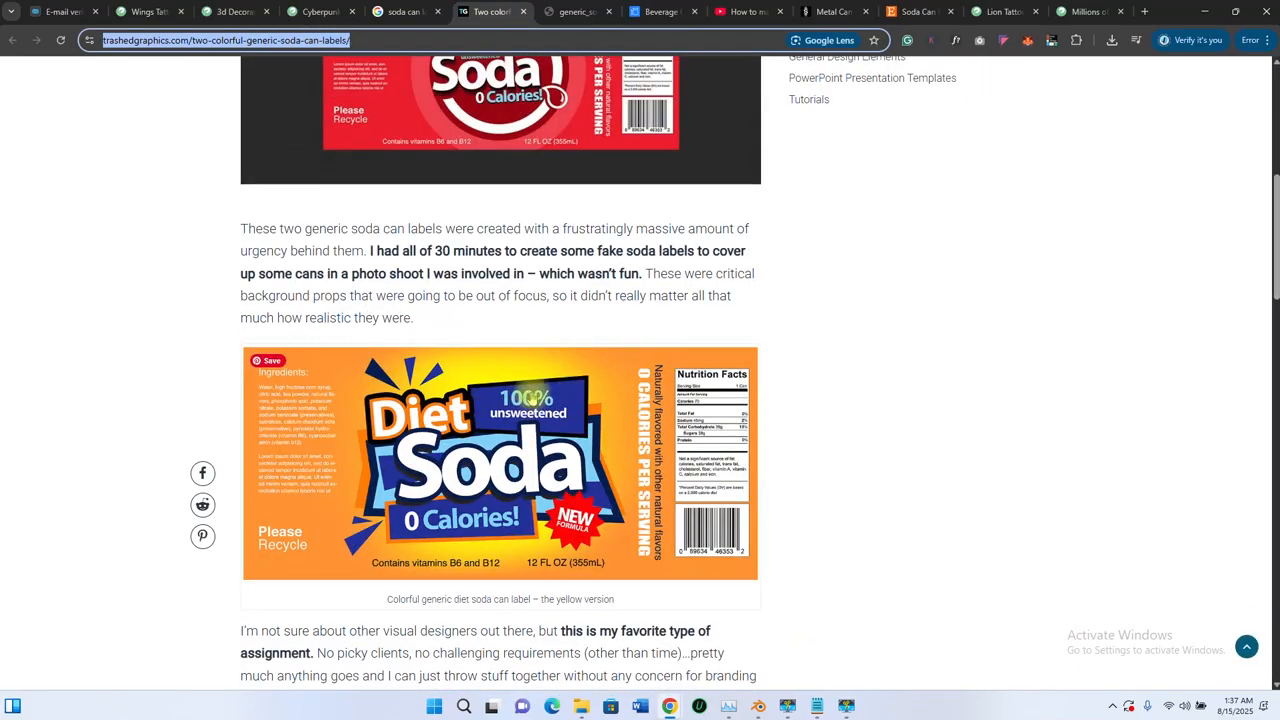
scroll(530, 398, up, 5)
- Back in the image results, open the Freebies Mockup soda can label result in a new tab
click(397, 18)
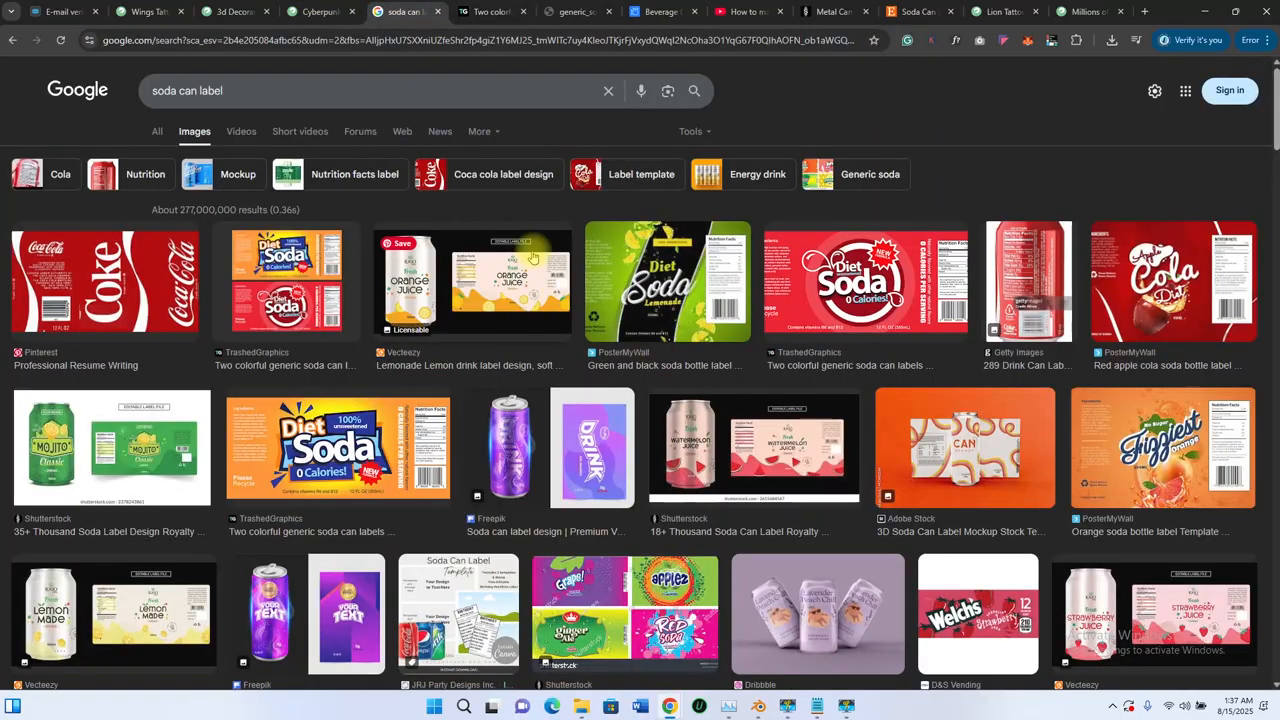
scroll(508, 298, down, 2)
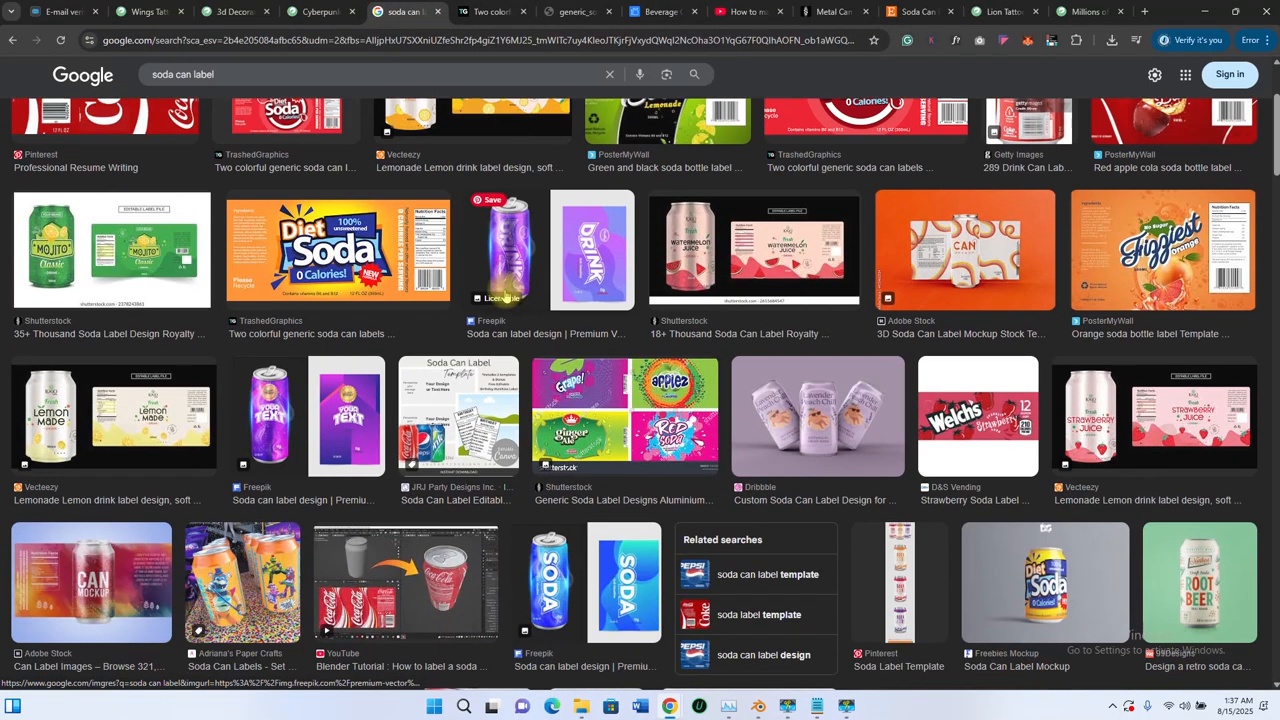
scroll(497, 258, up, 2)
scroll(1075, 417, down, 4)
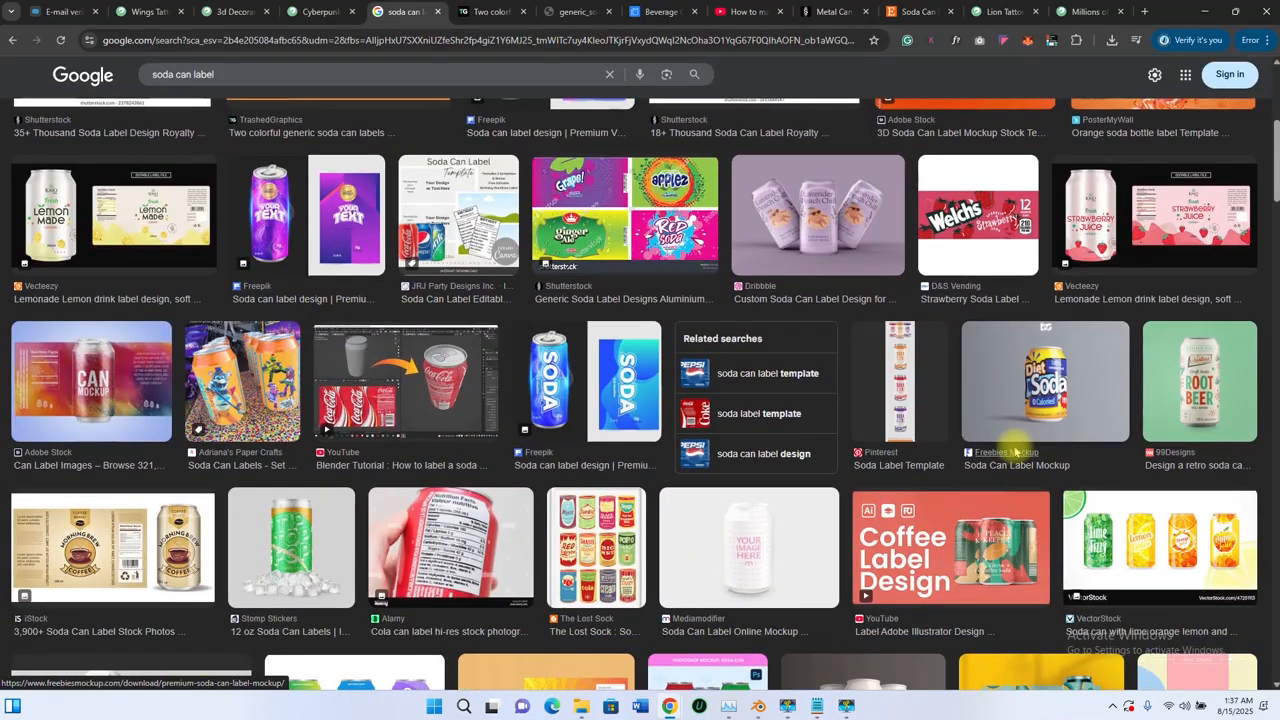
right_click(1015, 452)
click(1040, 466)
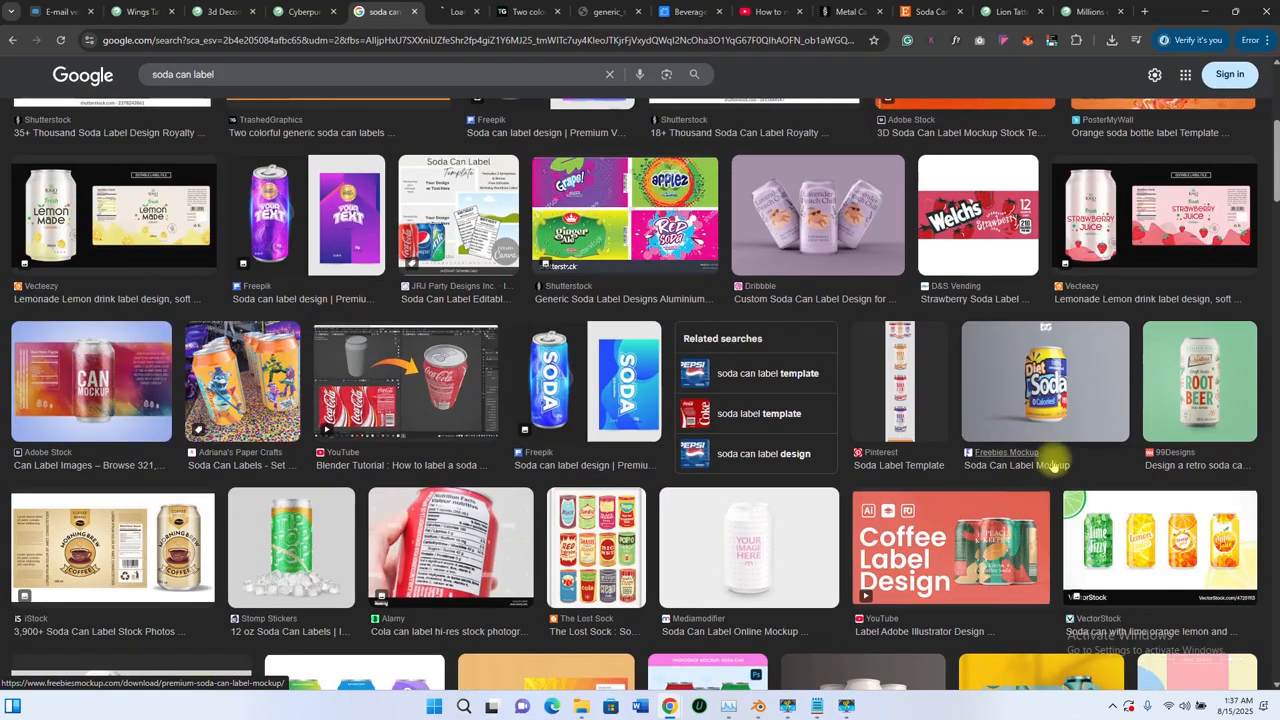
- View the Freebies Mockup Diet Soda label page, block its notifications, and minimise Chrome
click(455, 13)
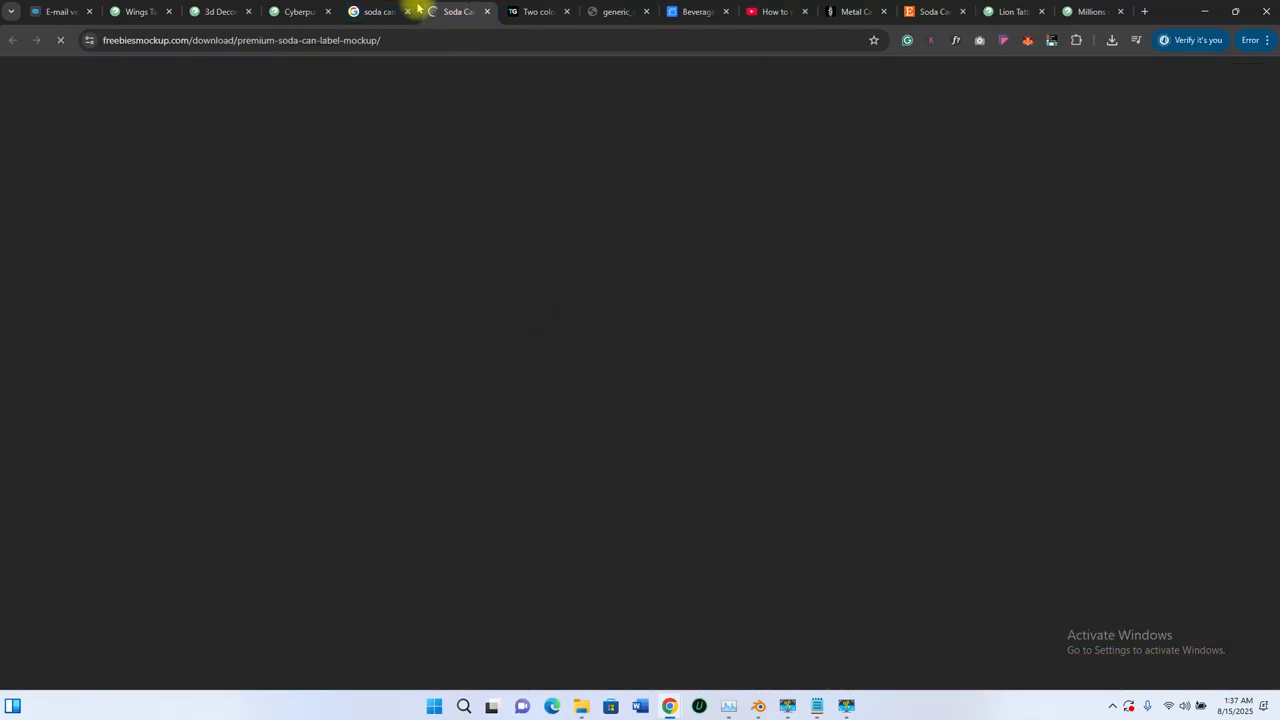
scroll(534, 320, down, 2)
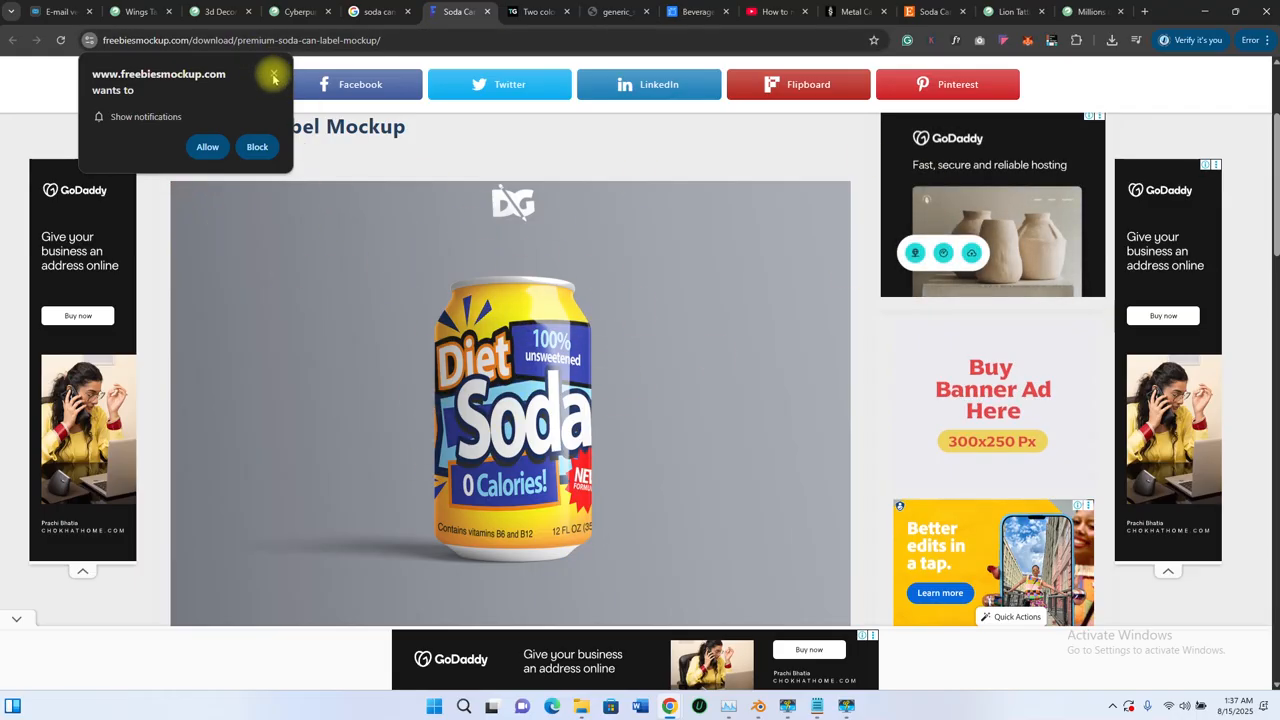
click(257, 147)
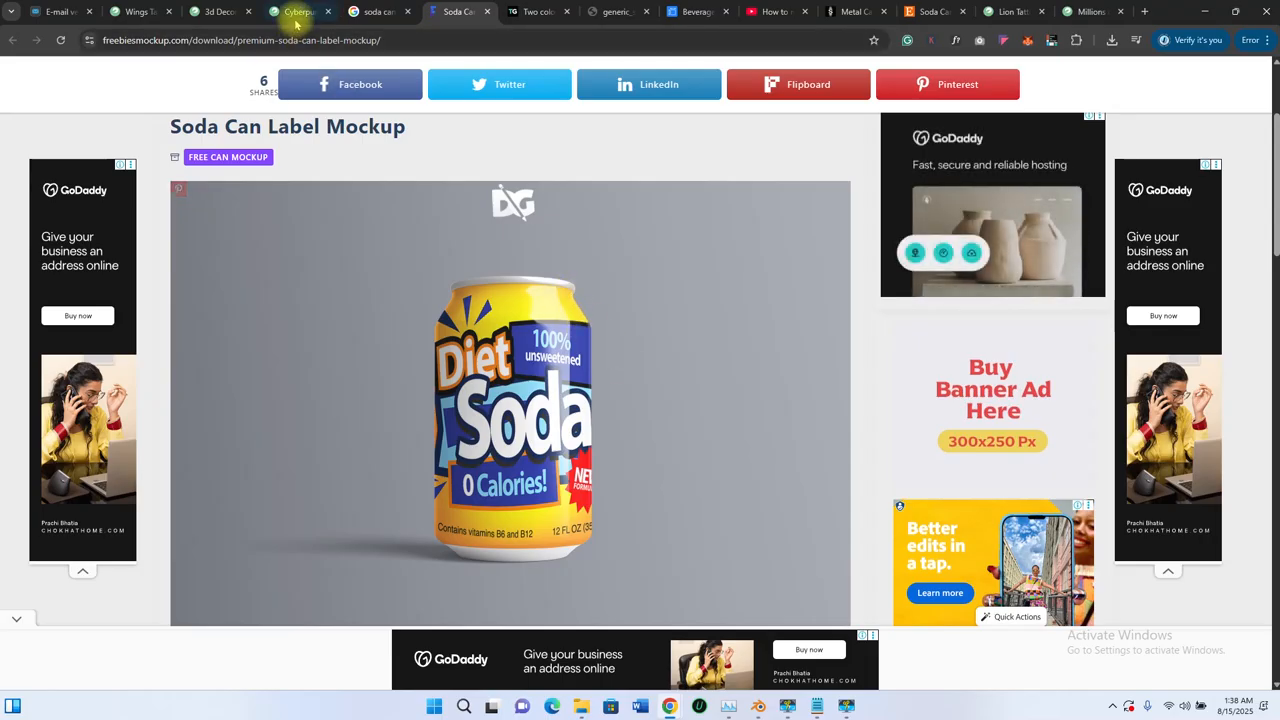
click(1206, 12)
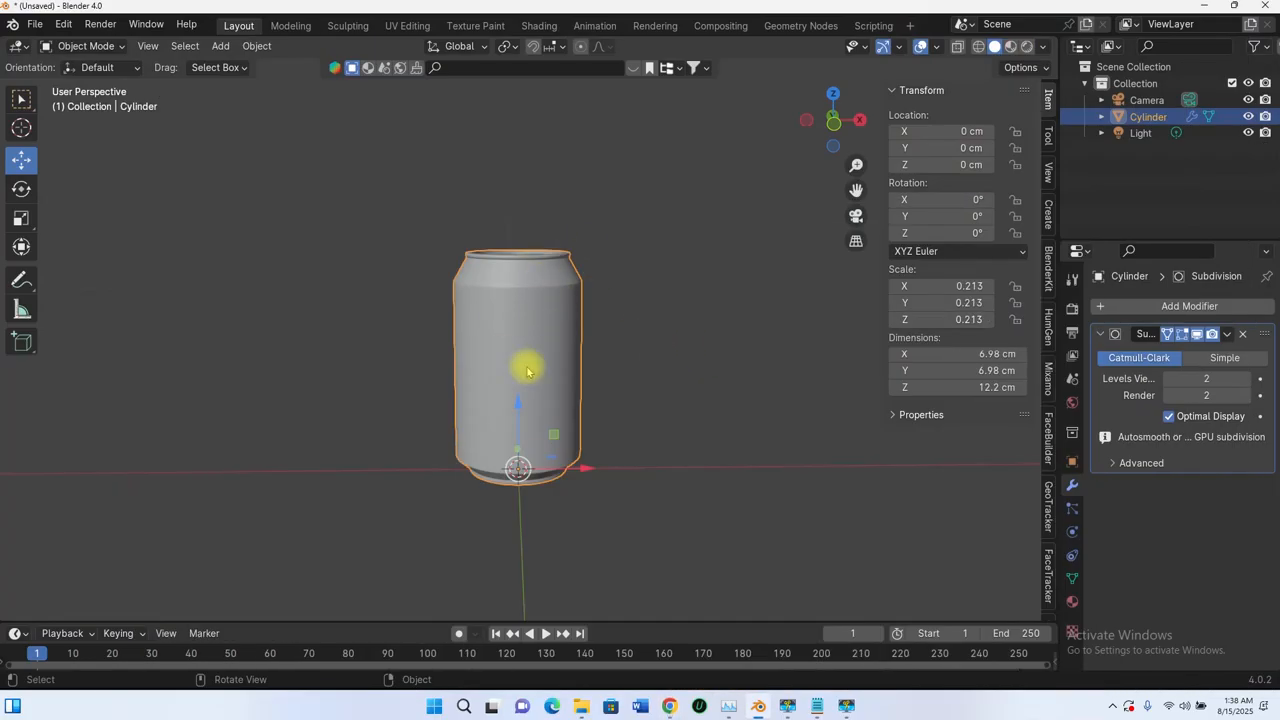
- Orbit around the can's top and bottom, then show the Cylinder's empty Material Properties
scroll(556, 389, up, 5)
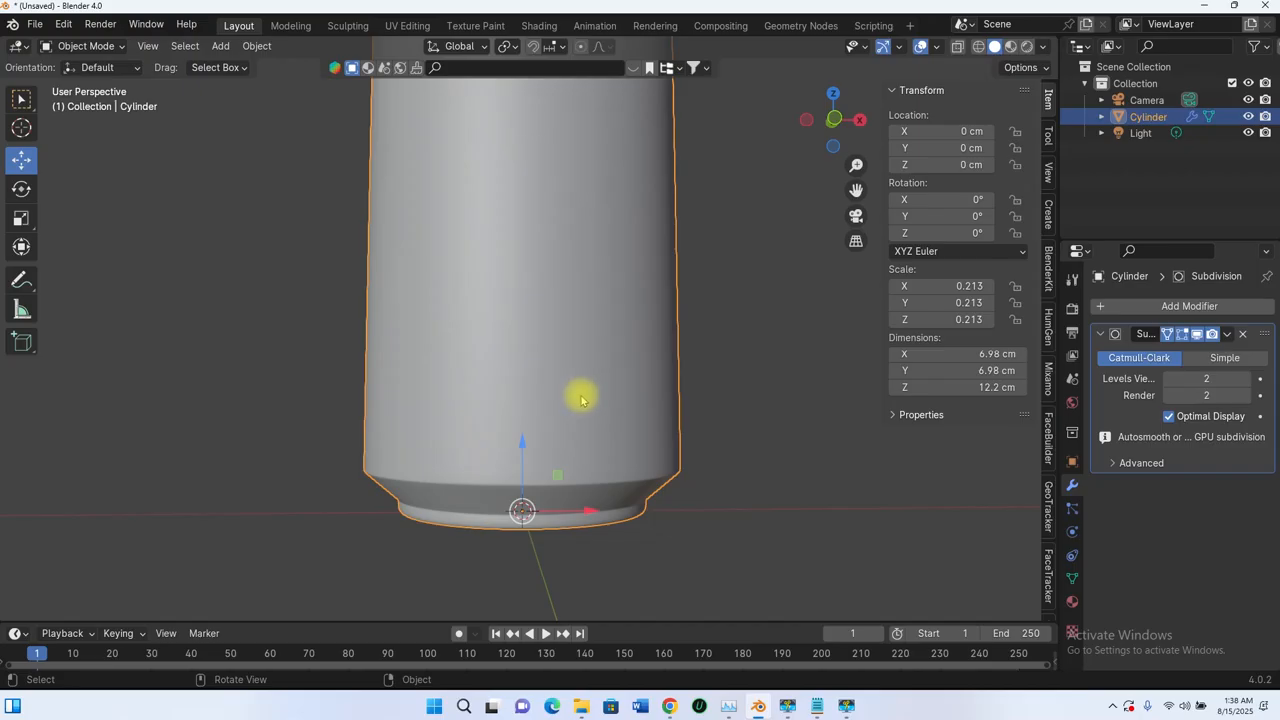
scroll(581, 400, down, 5)
scroll(548, 252, up, 3)
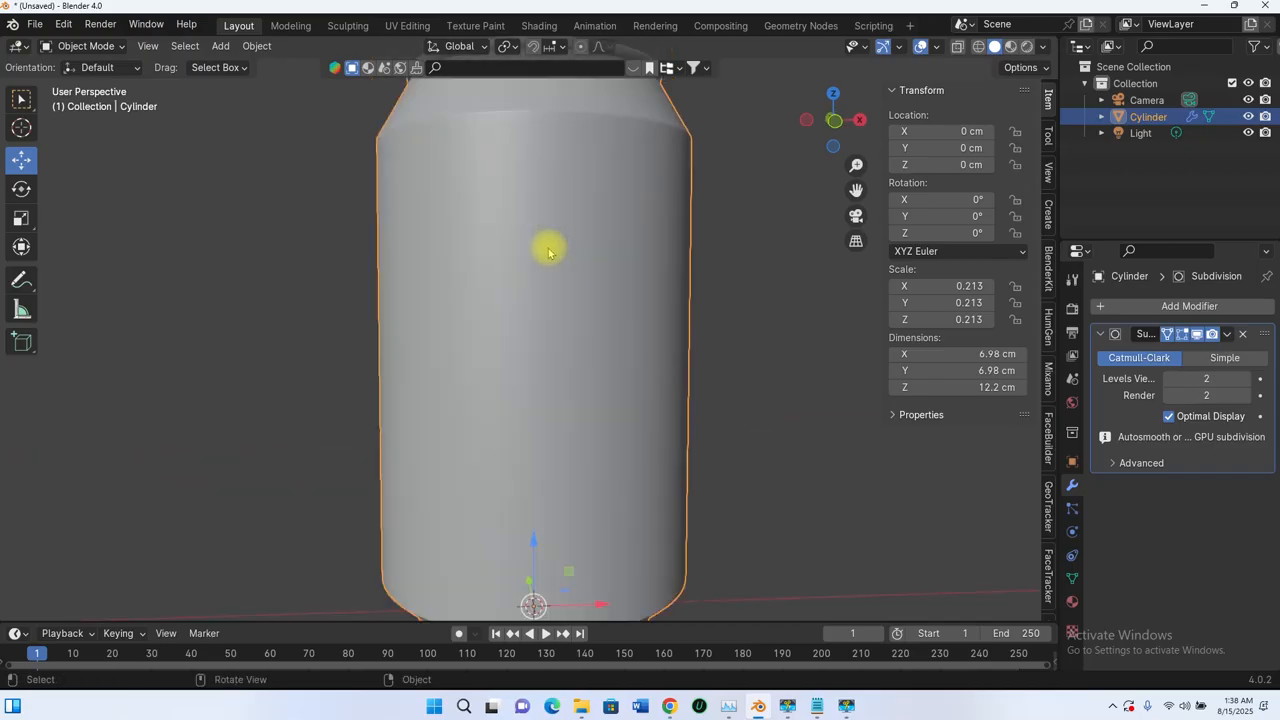
middle_drag(575, 223, 572, 245)
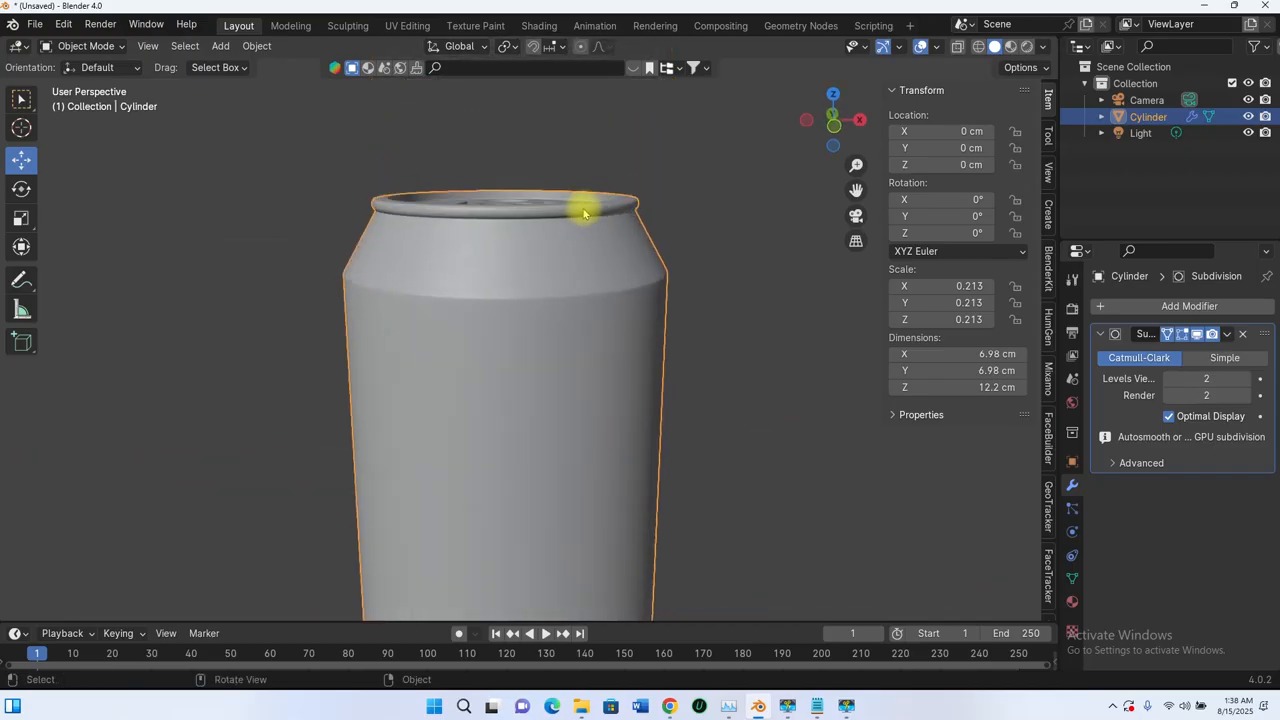
scroll(560, 250, down, 4)
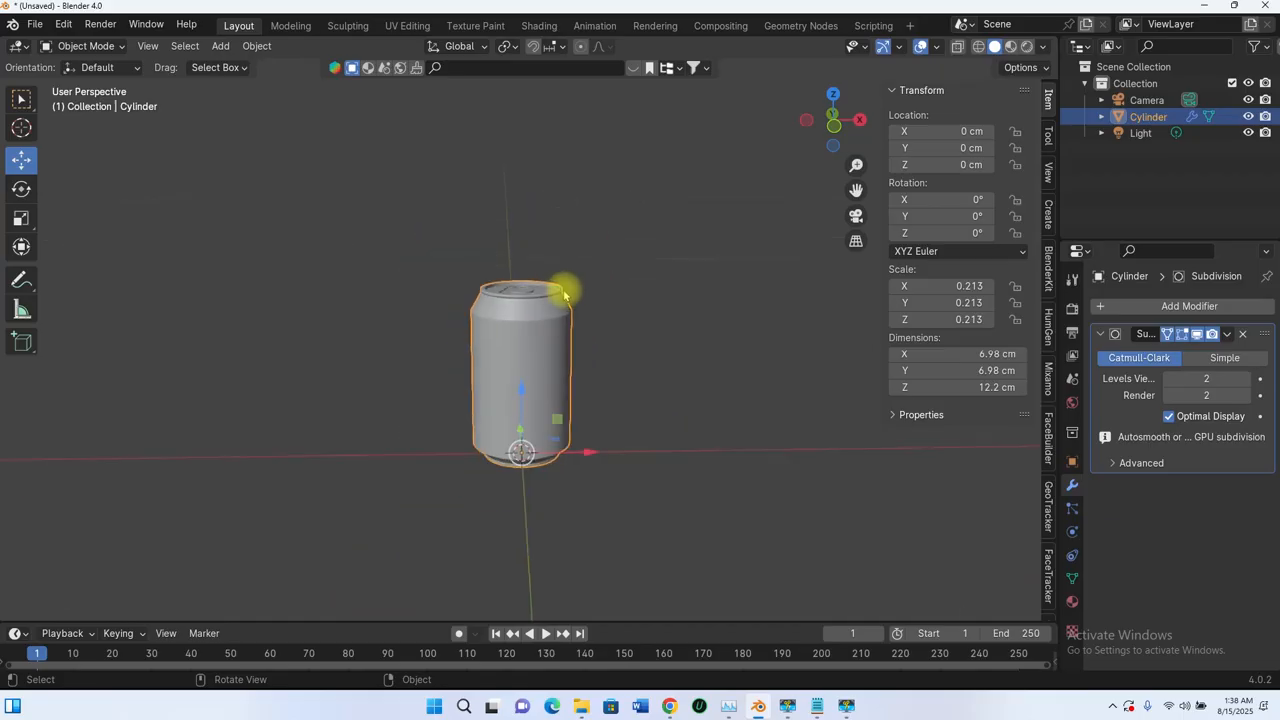
middle_drag(563, 289, 540, 277)
scroll(575, 380, up, 4)
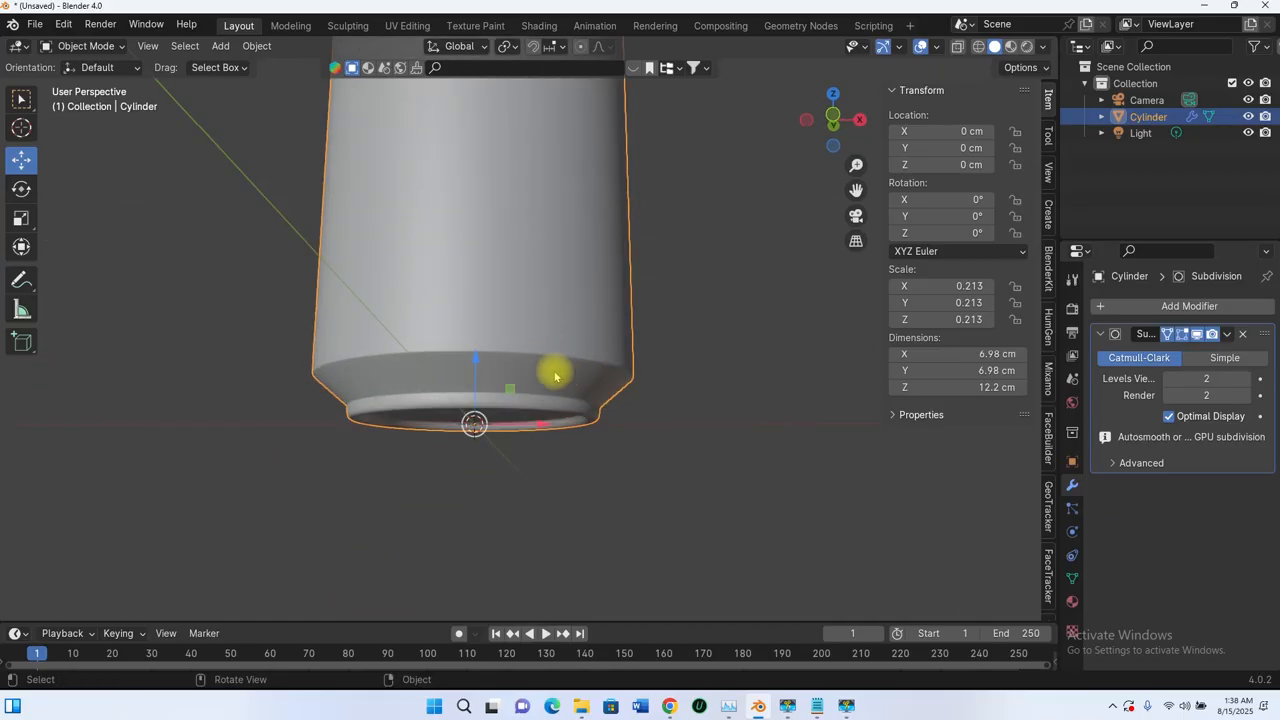
scroll(527, 392, down, 5)
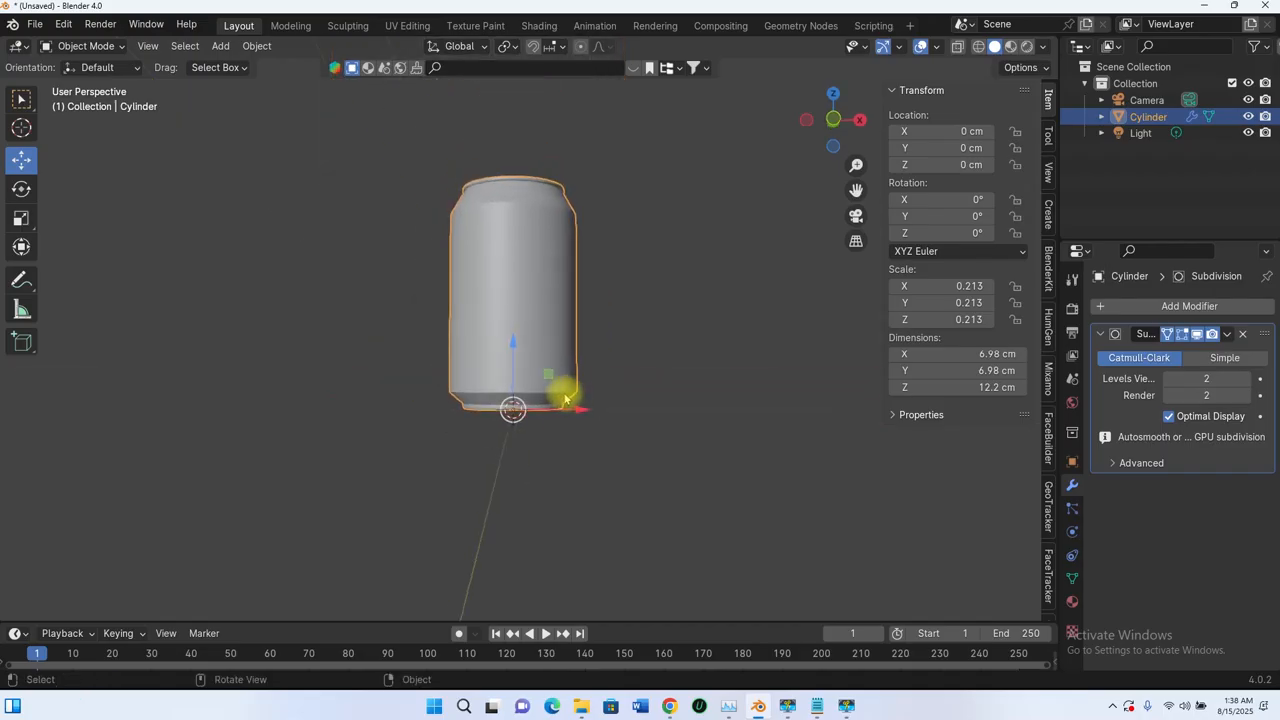
middle_drag(543, 243, 551, 271)
scroll(569, 198, up, 5)
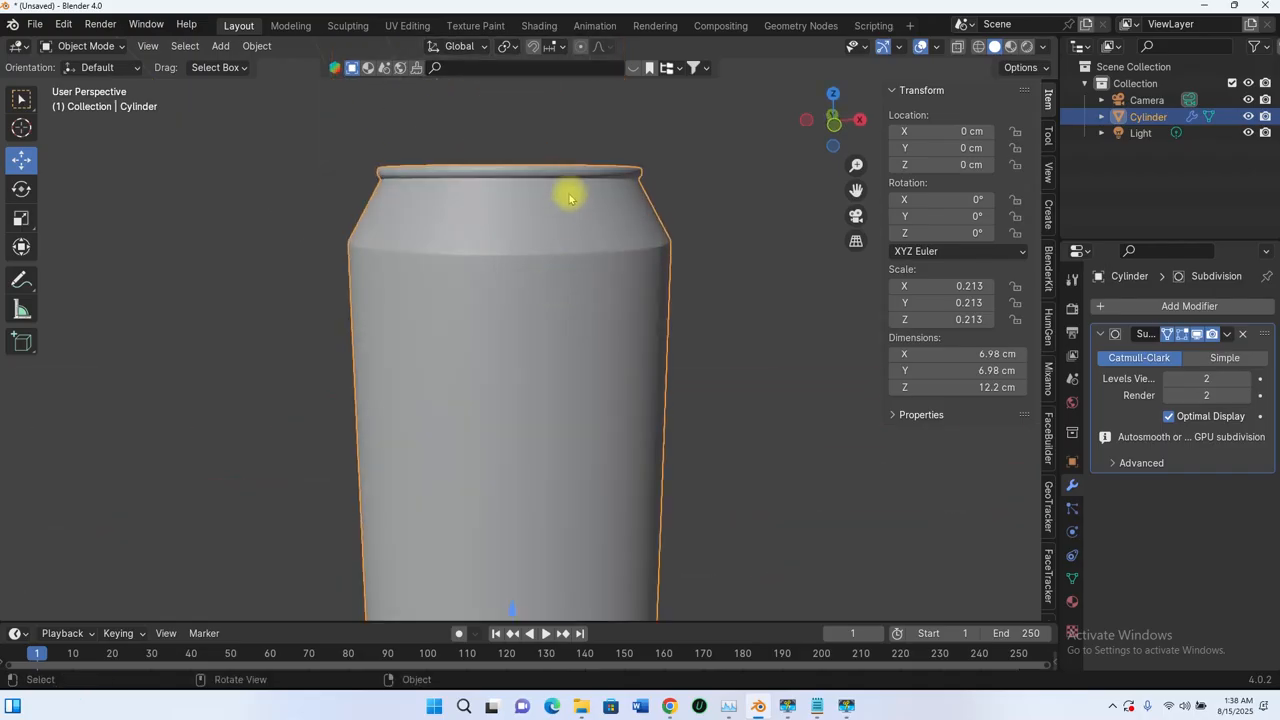
scroll(571, 187, down, 5)
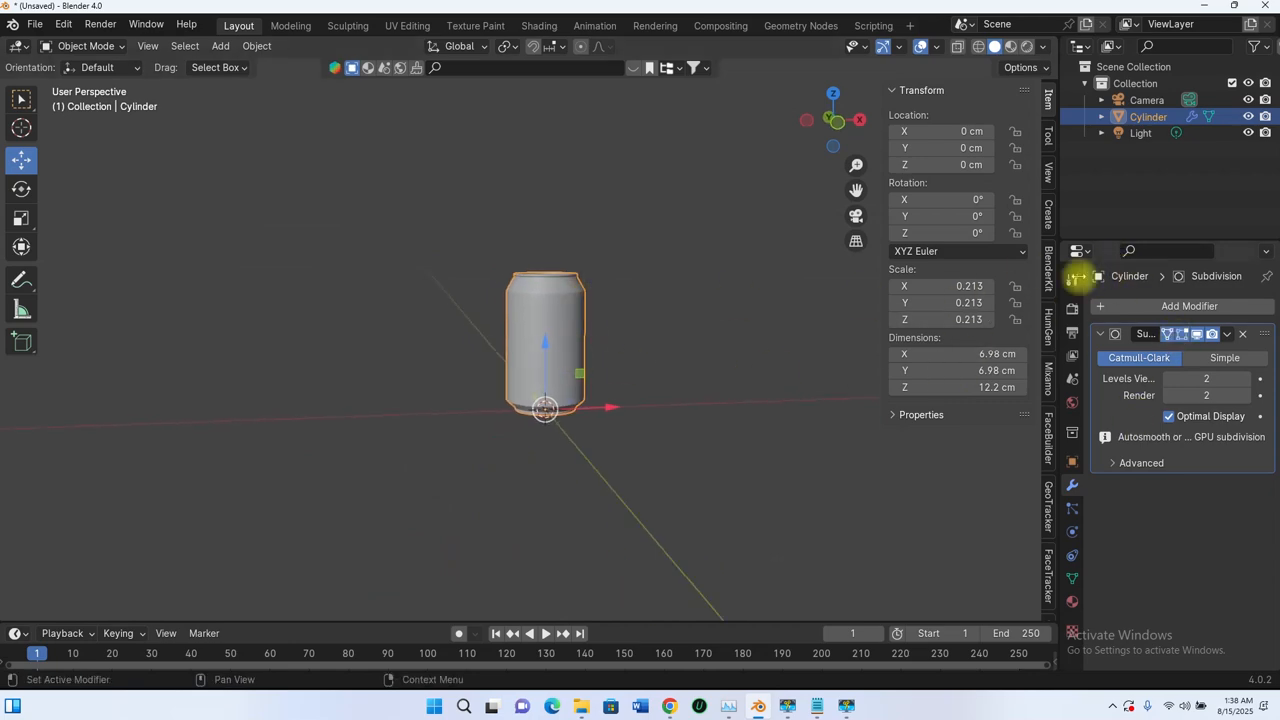
middle_drag(560, 322, 537, 325)
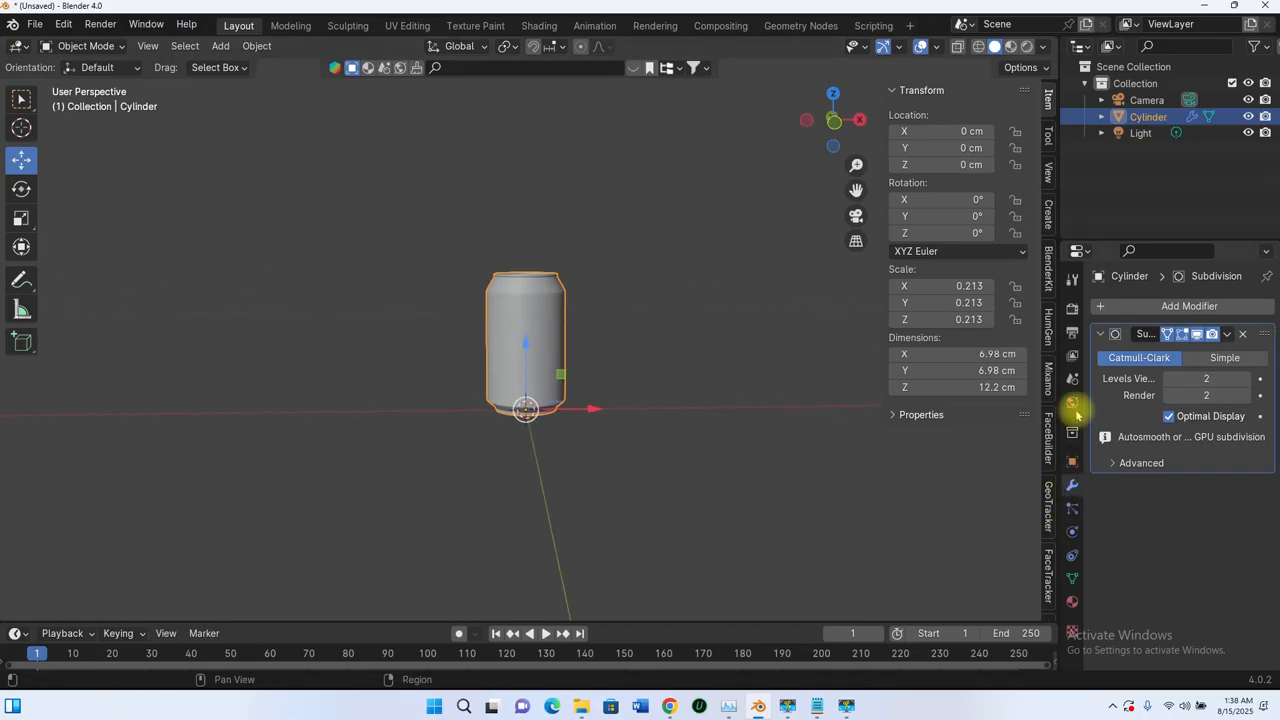
click(1073, 603)
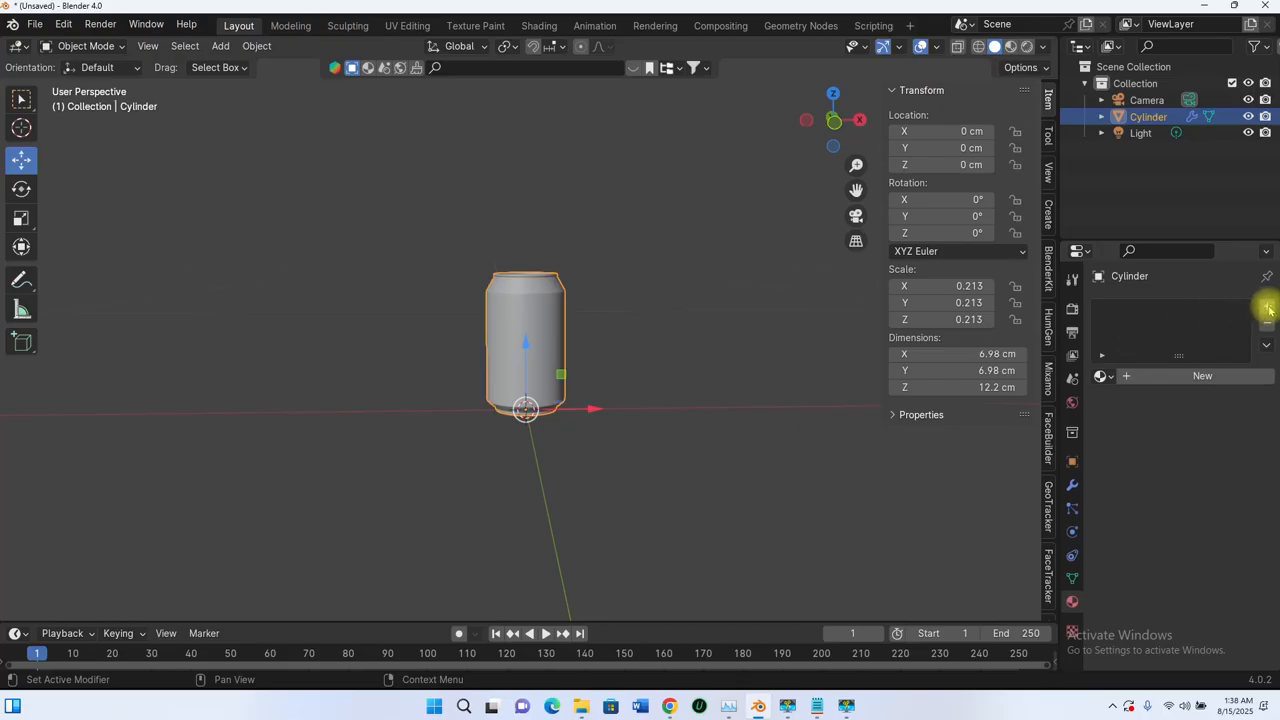
- Add two new material slots, Metal and Label, to the Cylinder and select Metal for editing
click(1268, 308)
click(1182, 375)
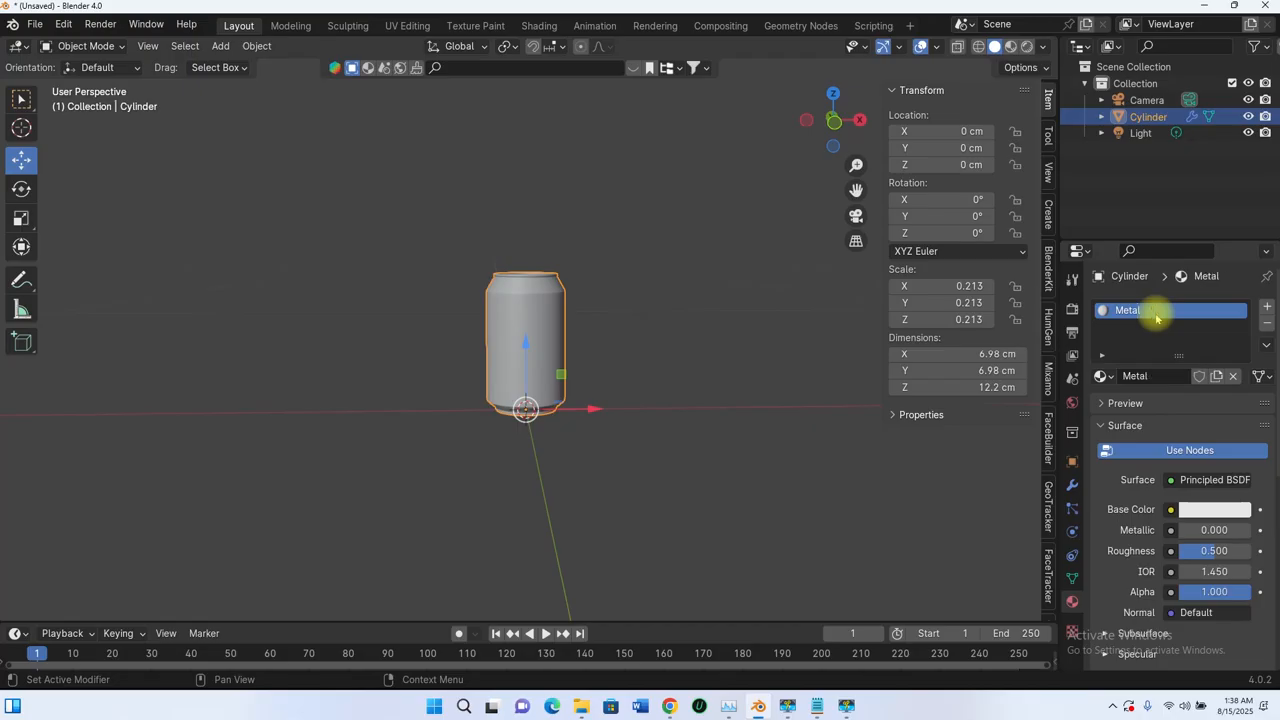
click(1267, 308)
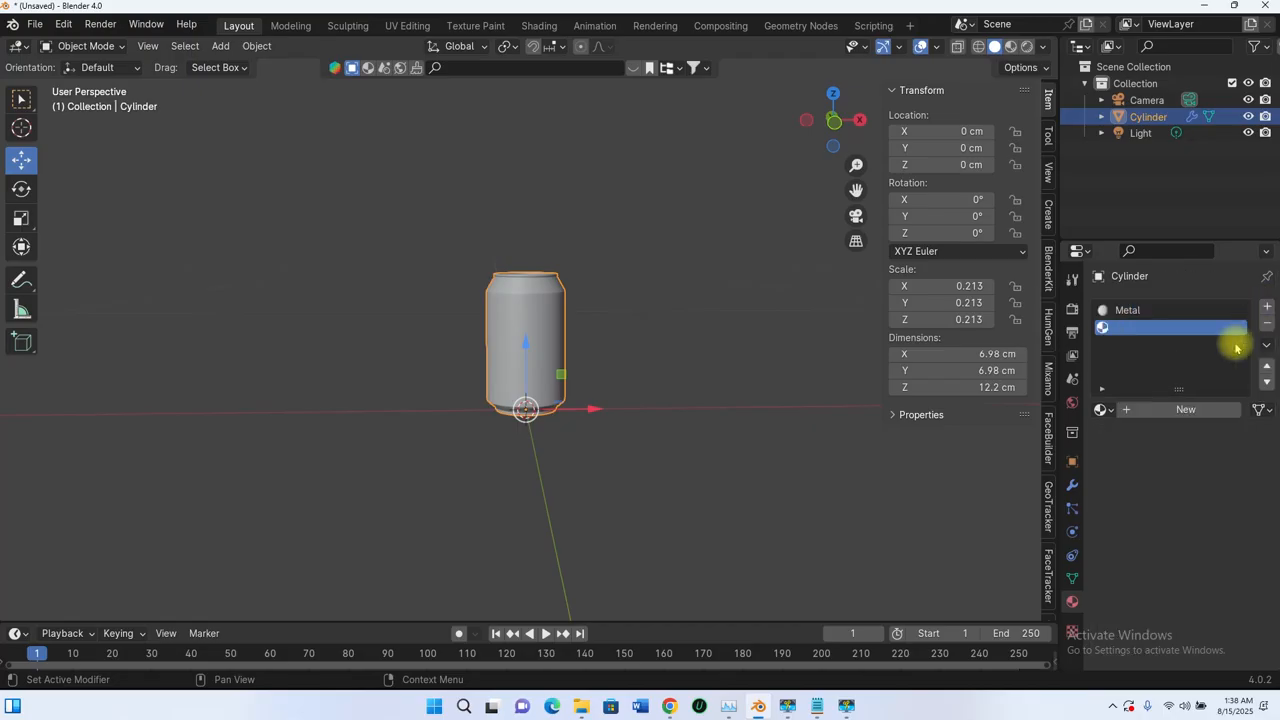
click(1171, 408)
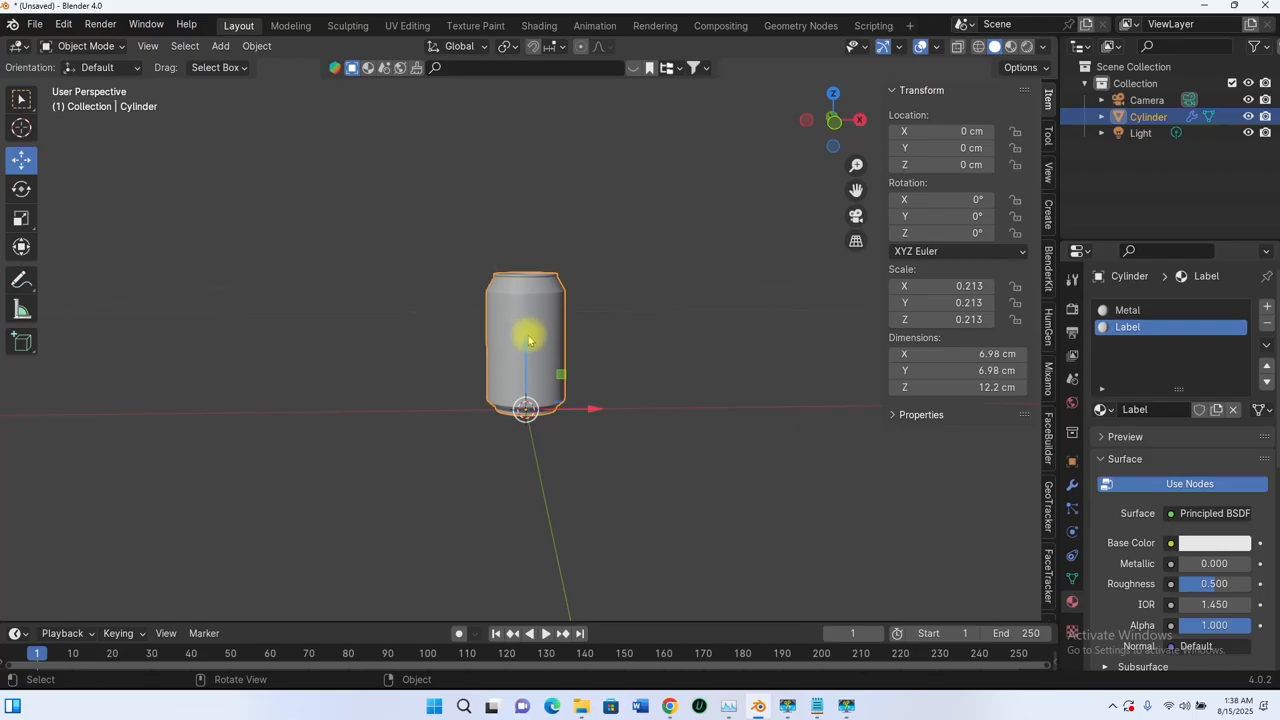
scroll(547, 316, up, 4)
middle_drag(557, 327, 568, 378)
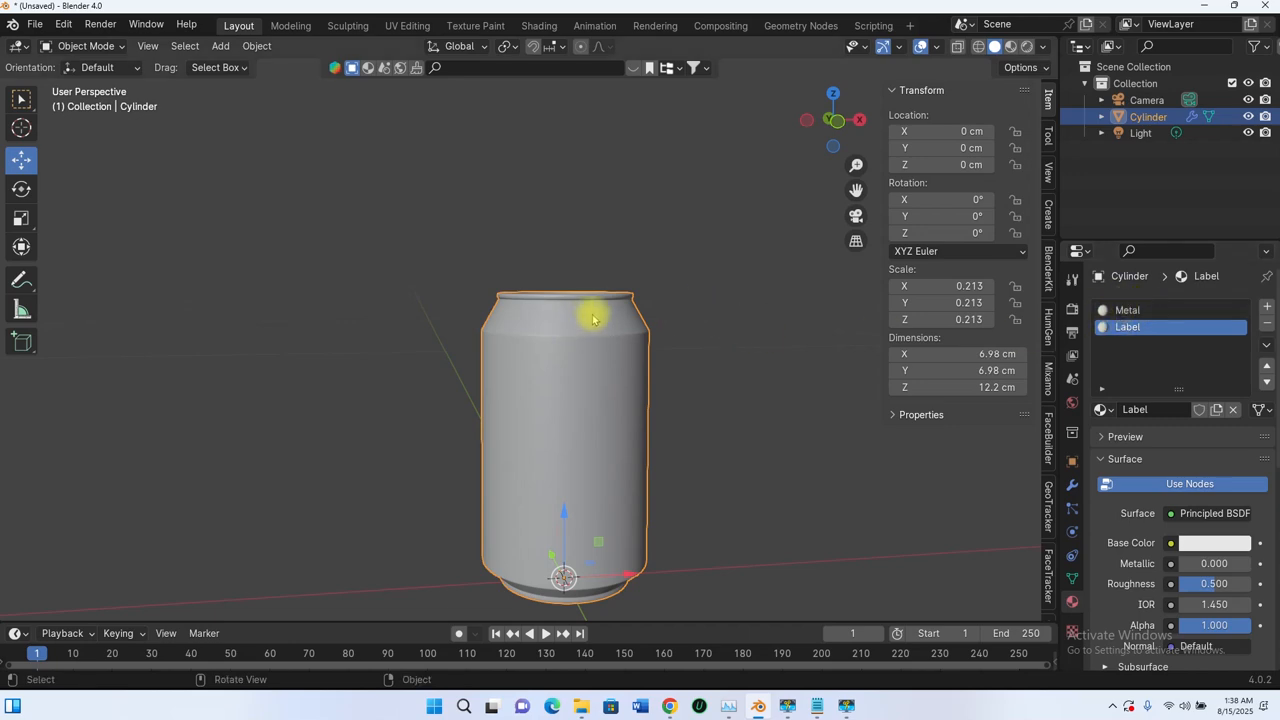
scroll(551, 311, down, 4)
click(1127, 310)
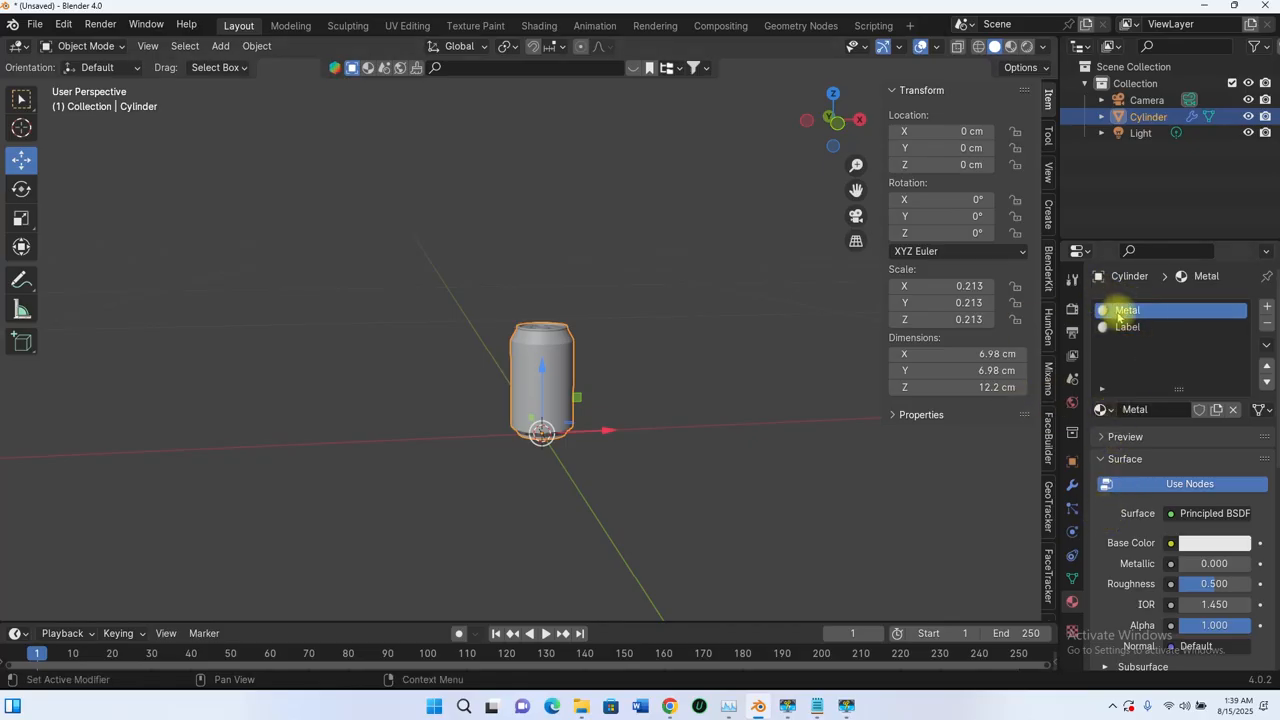
scroll(1109, 478, down, 3)
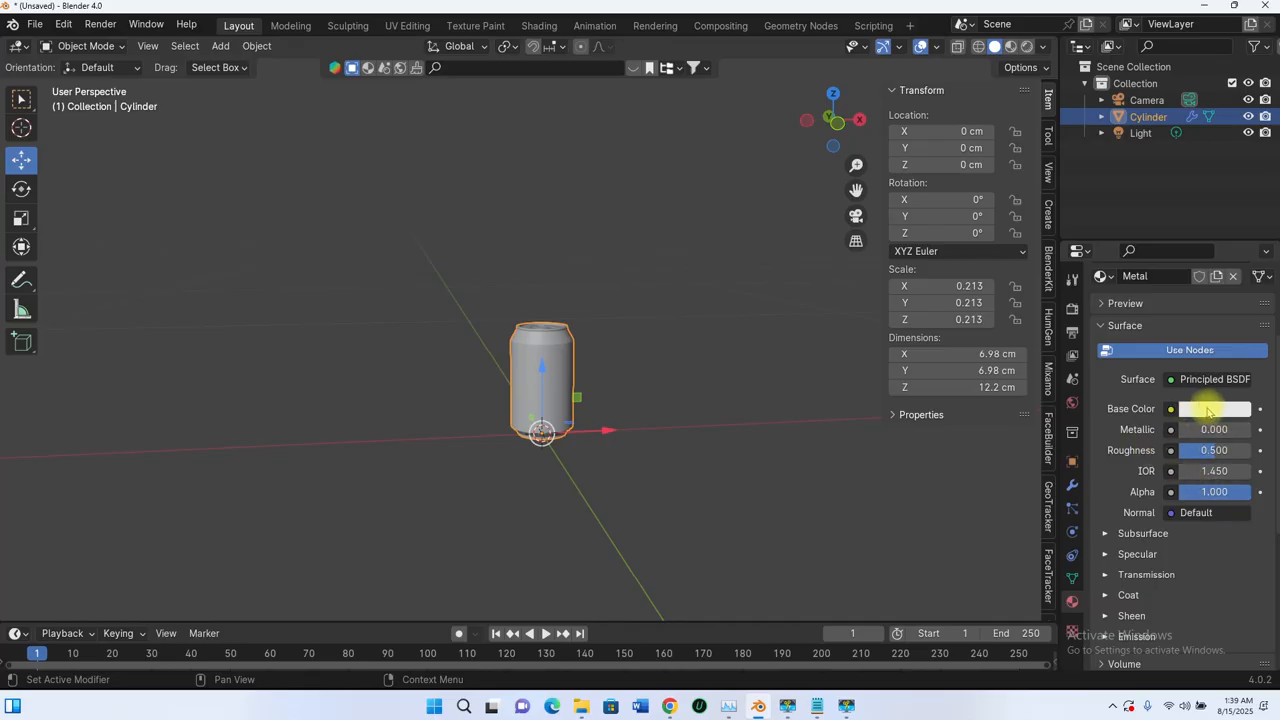
- Darken the Metal material's base colour in the colour picker
click(1208, 410)
click(1206, 412)
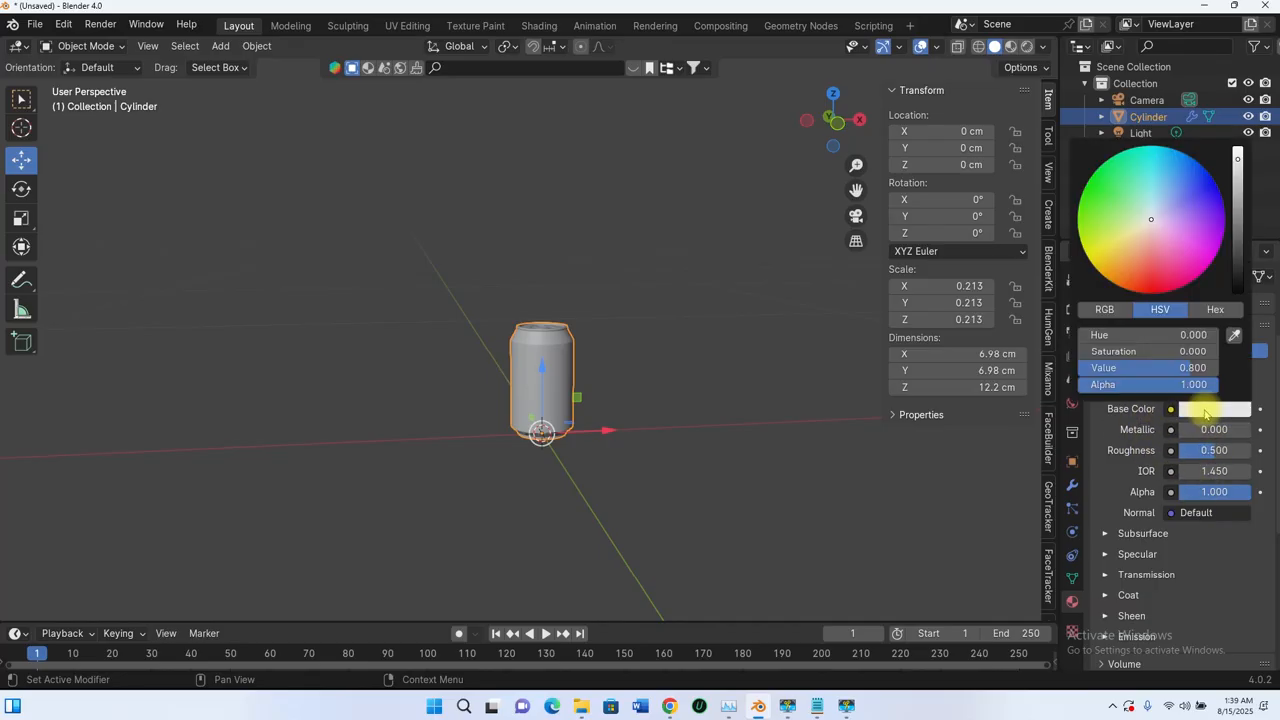
drag(1238, 163, 1238, 198)
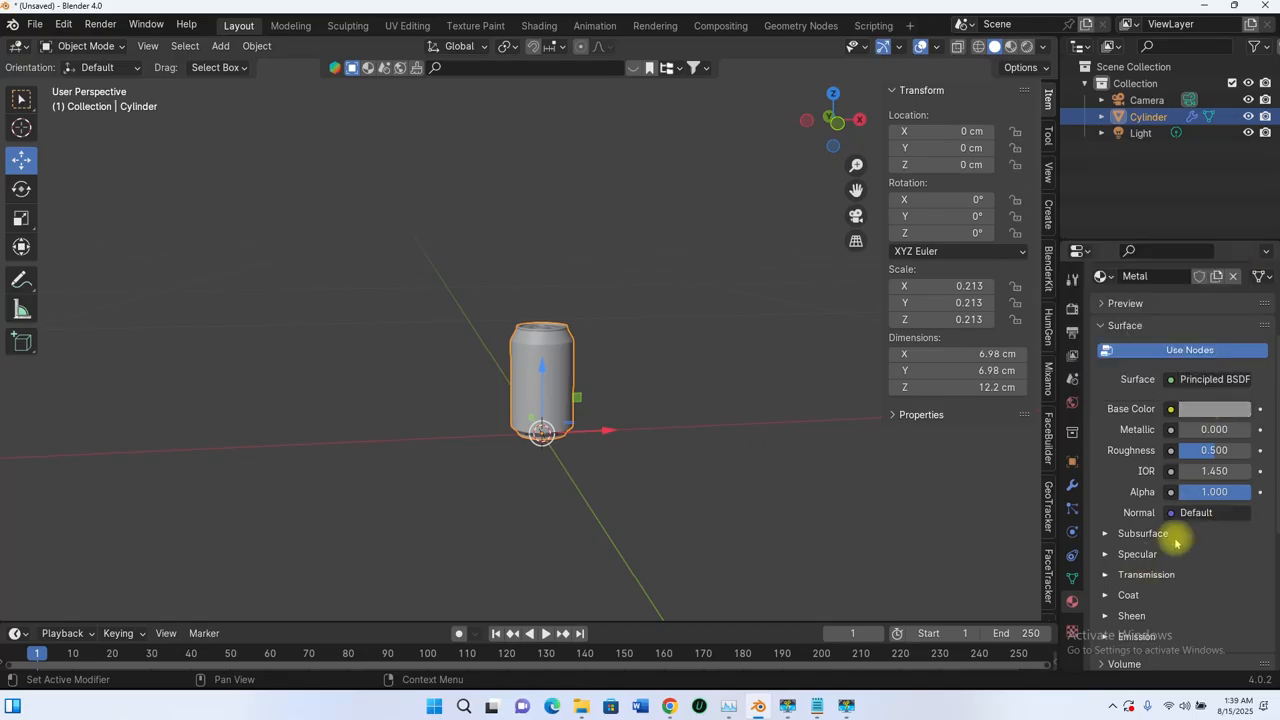
scroll(1107, 418, down, 1)
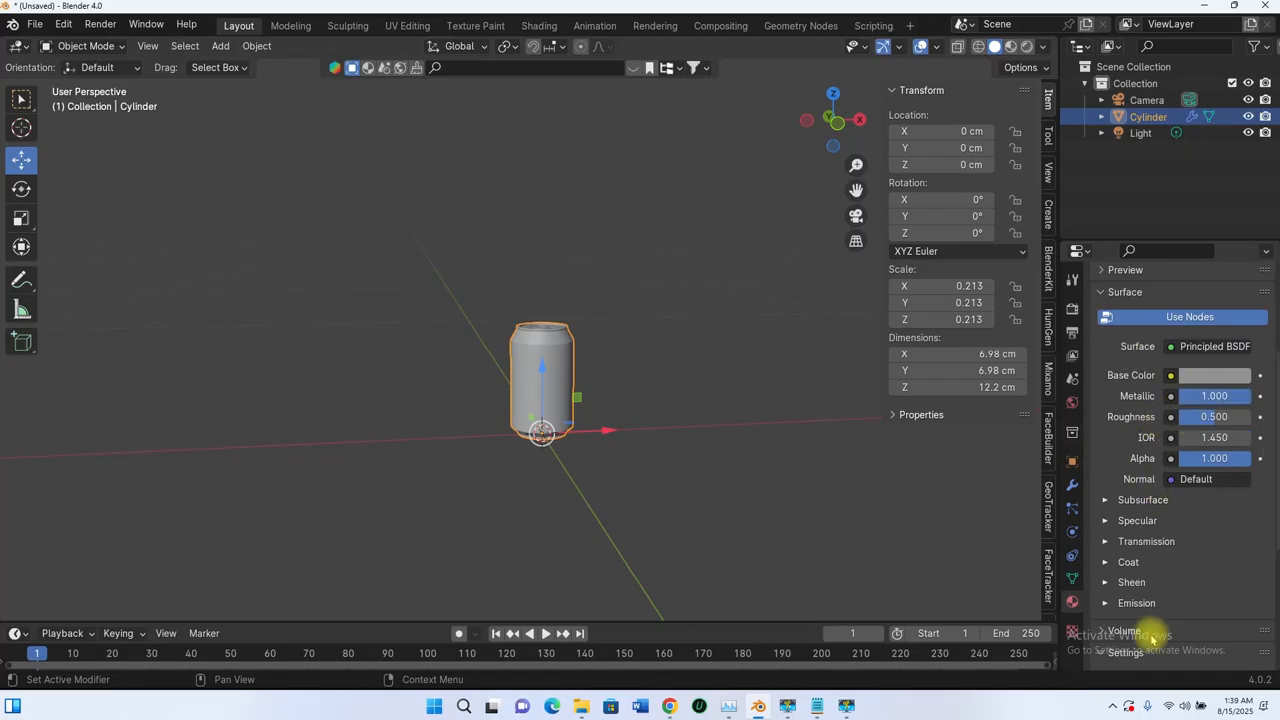
- Switch to Material Preview shading and lower the Metal roughness to 0.307
click(1010, 47)
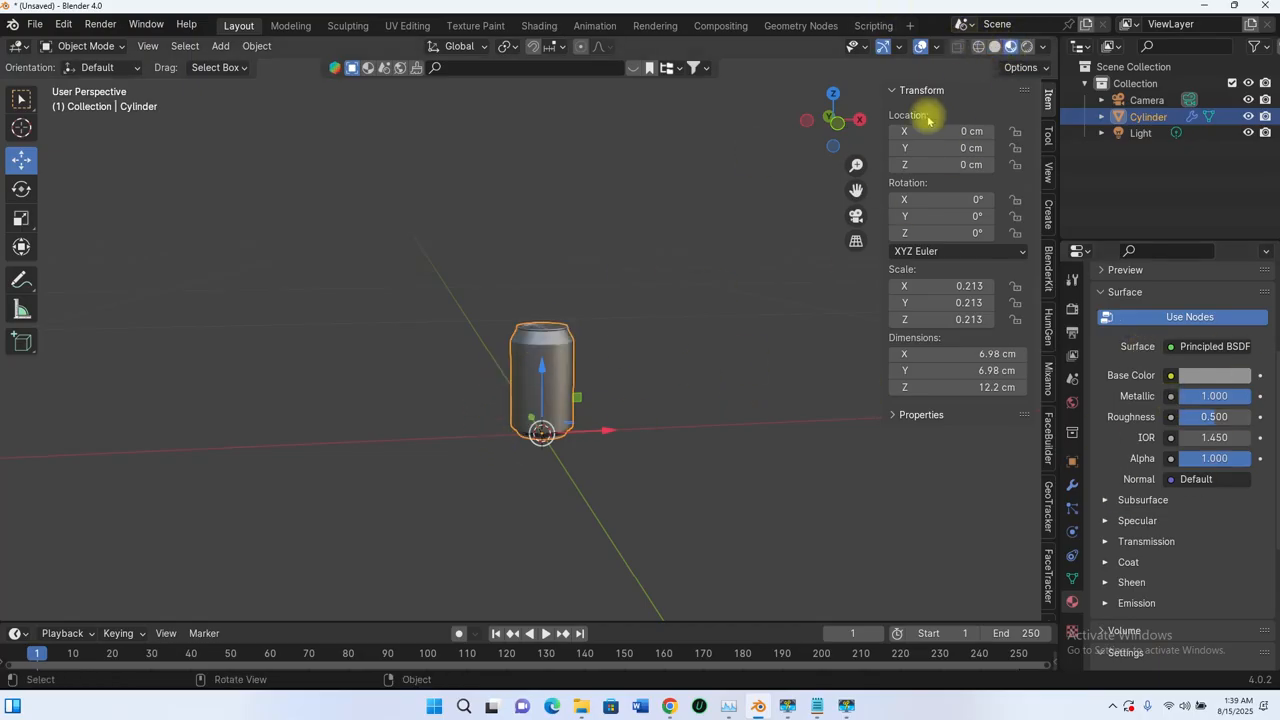
scroll(590, 295, up, 8)
middle_drag(628, 375, 720, 446)
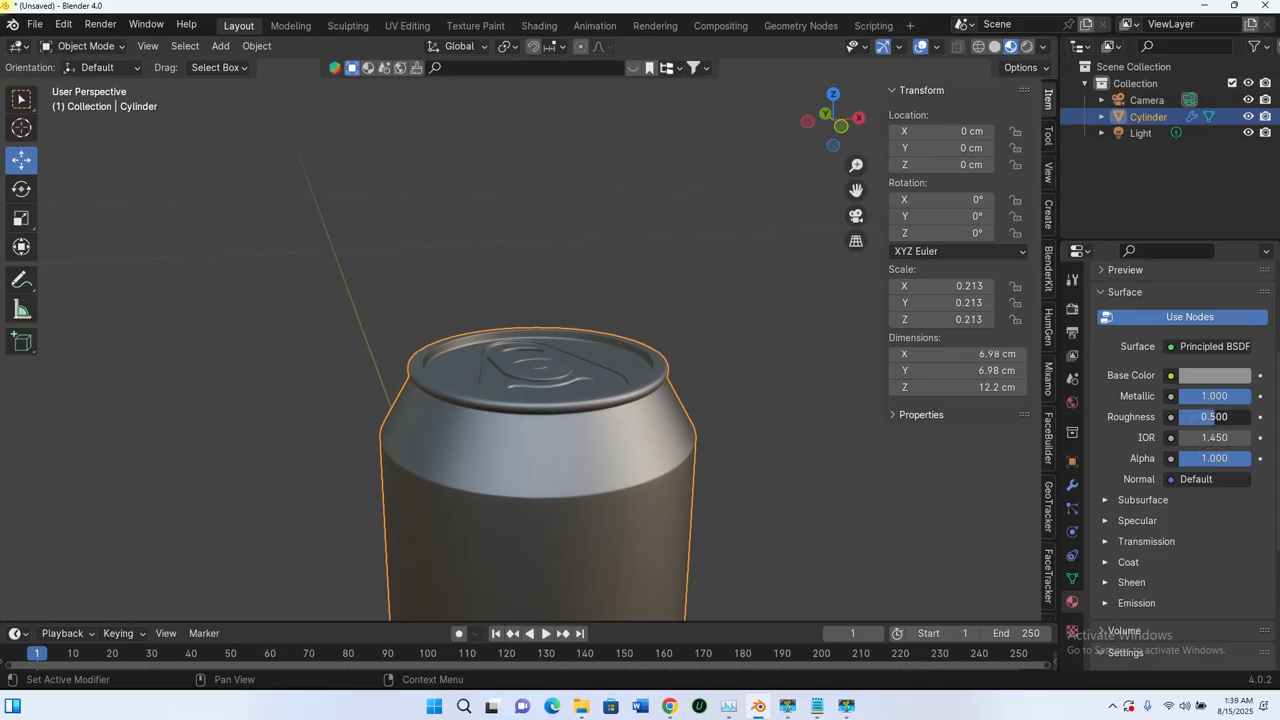
drag(1214, 416, 1158, 416)
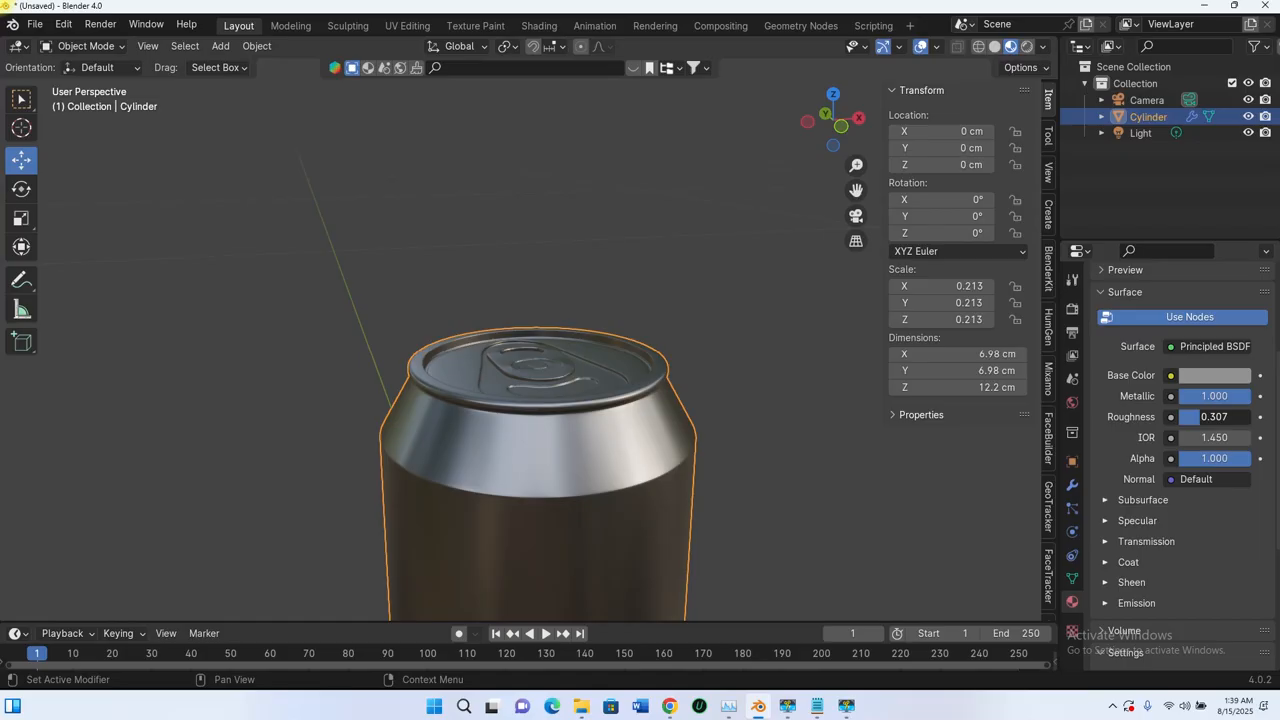
click(1204, 418)
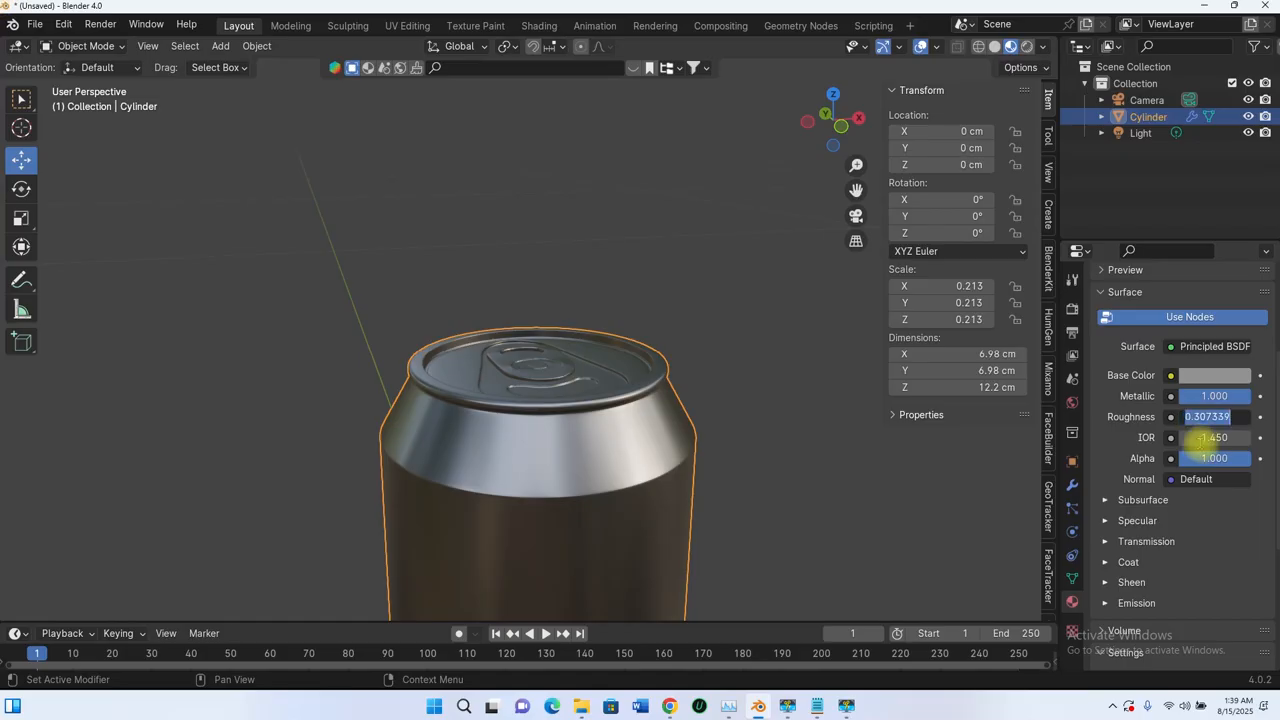
text(0.3)
key(Return)
scroll(574, 366, down, 4)
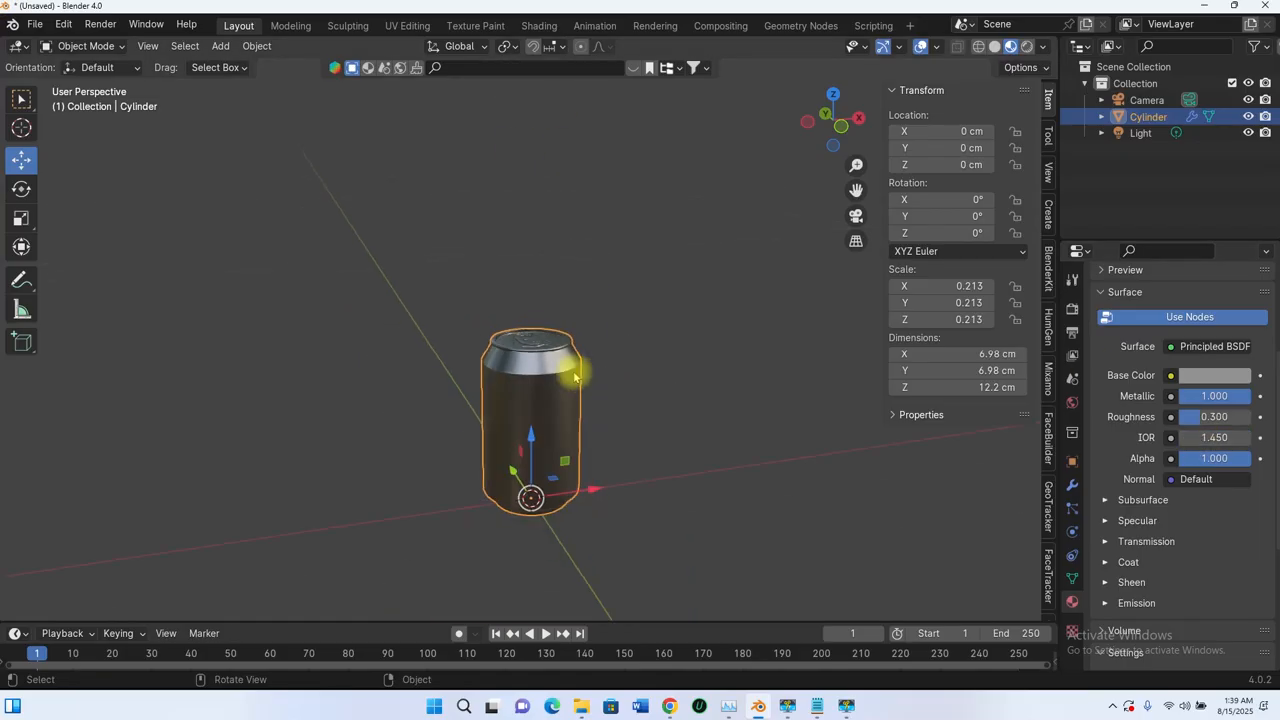
middle_drag(574, 366, 584, 363)
scroll(552, 322, up, 8)
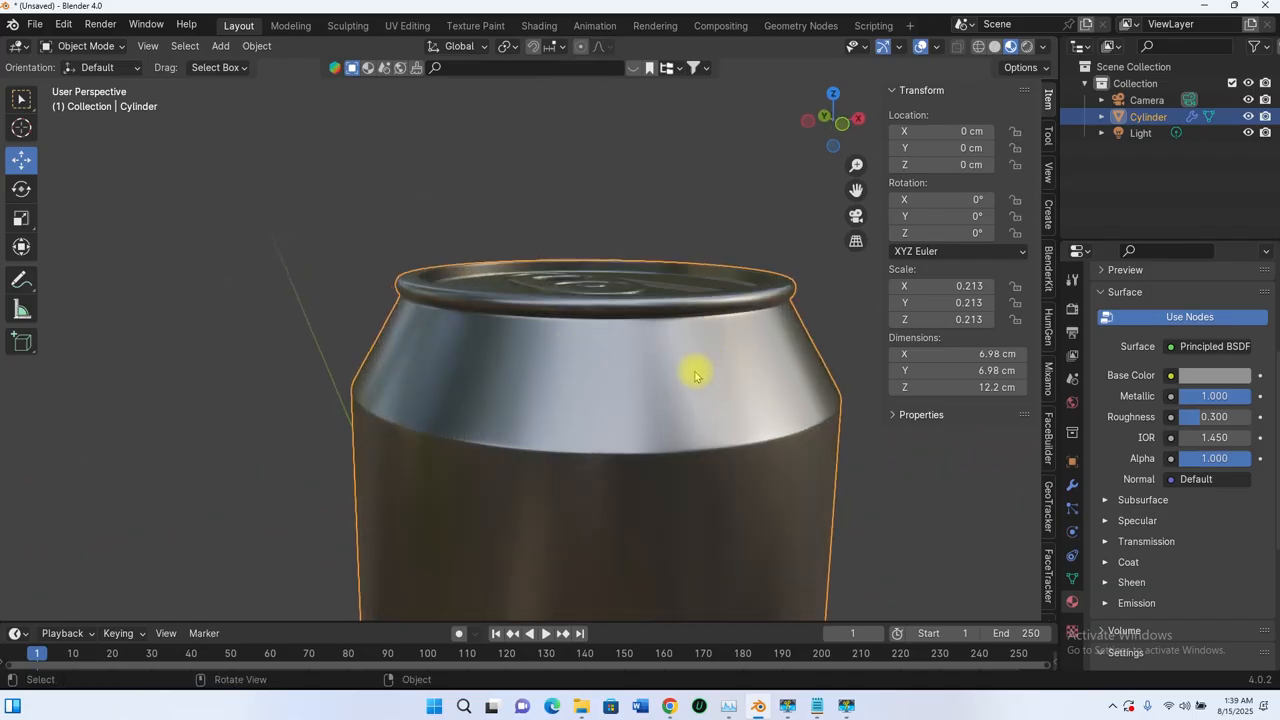
middle_drag(695, 375, 871, 420)
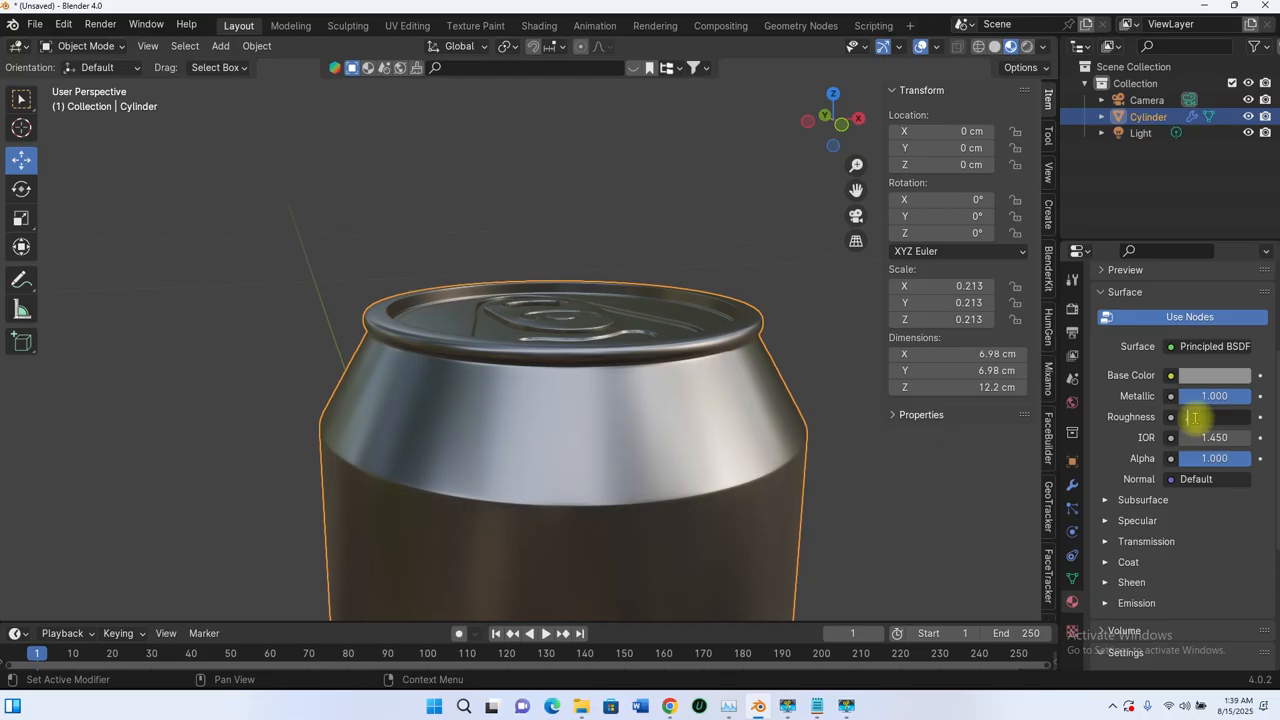
text(0.4)
key(Return)
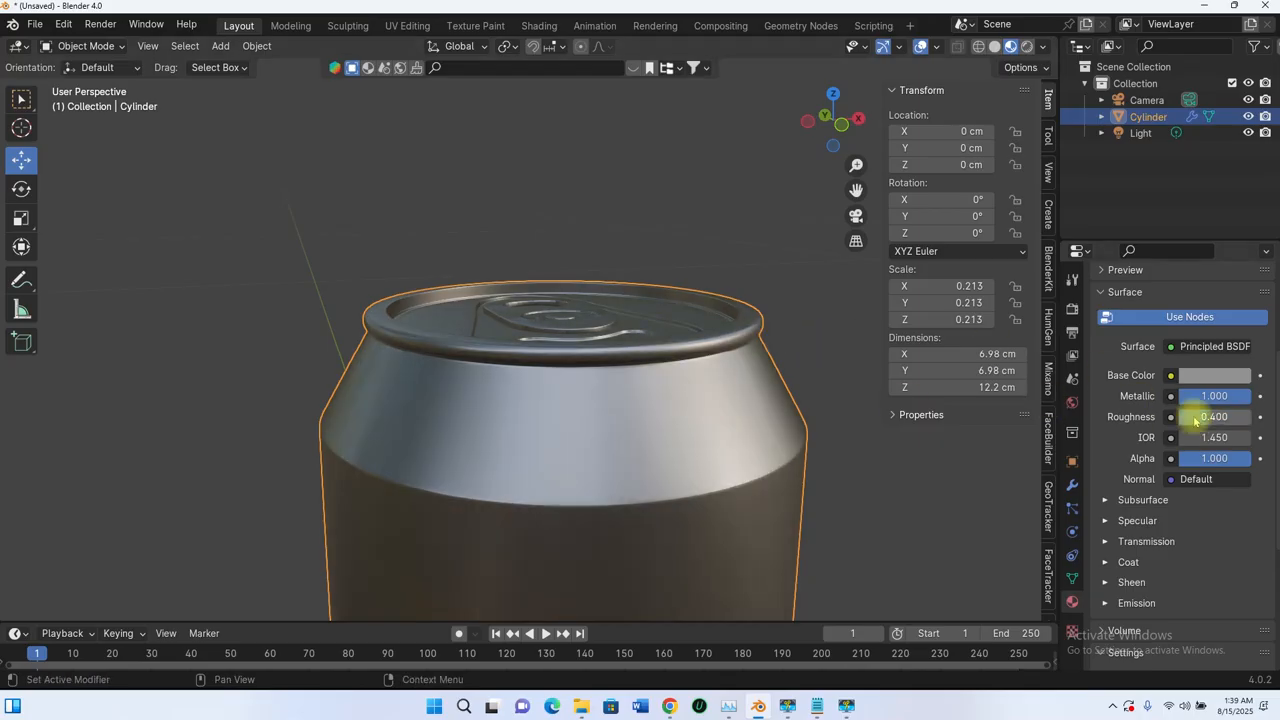
click(1203, 418)
text(.35)
key(Return)
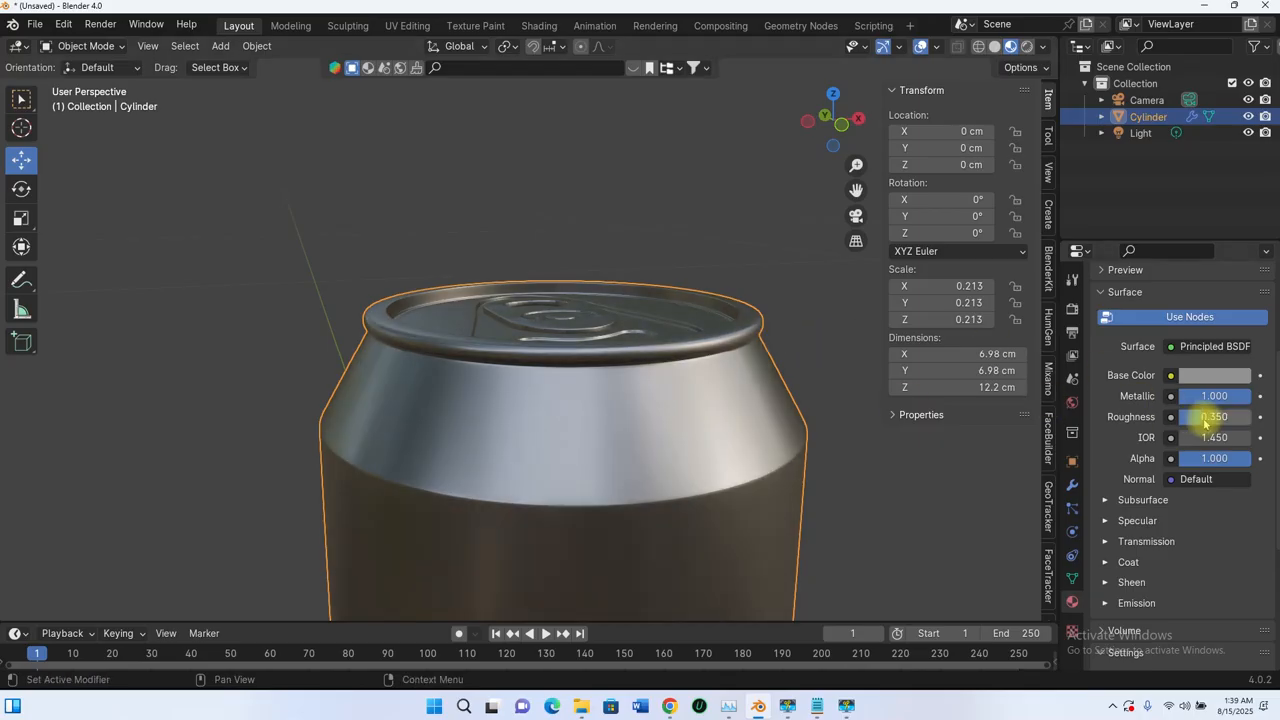
scroll(572, 395, down, 6)
middle_drag(549, 446, 581, 436)
scroll(566, 397, up, 6)
scroll(580, 397, down, 3)
scroll(580, 434, down, 2)
mouse_move(580, 434)
middle_down()
mouse_move(569, 406)
mouse_move(594, 419)
middle_up()
scroll(581, 360, down, 5)
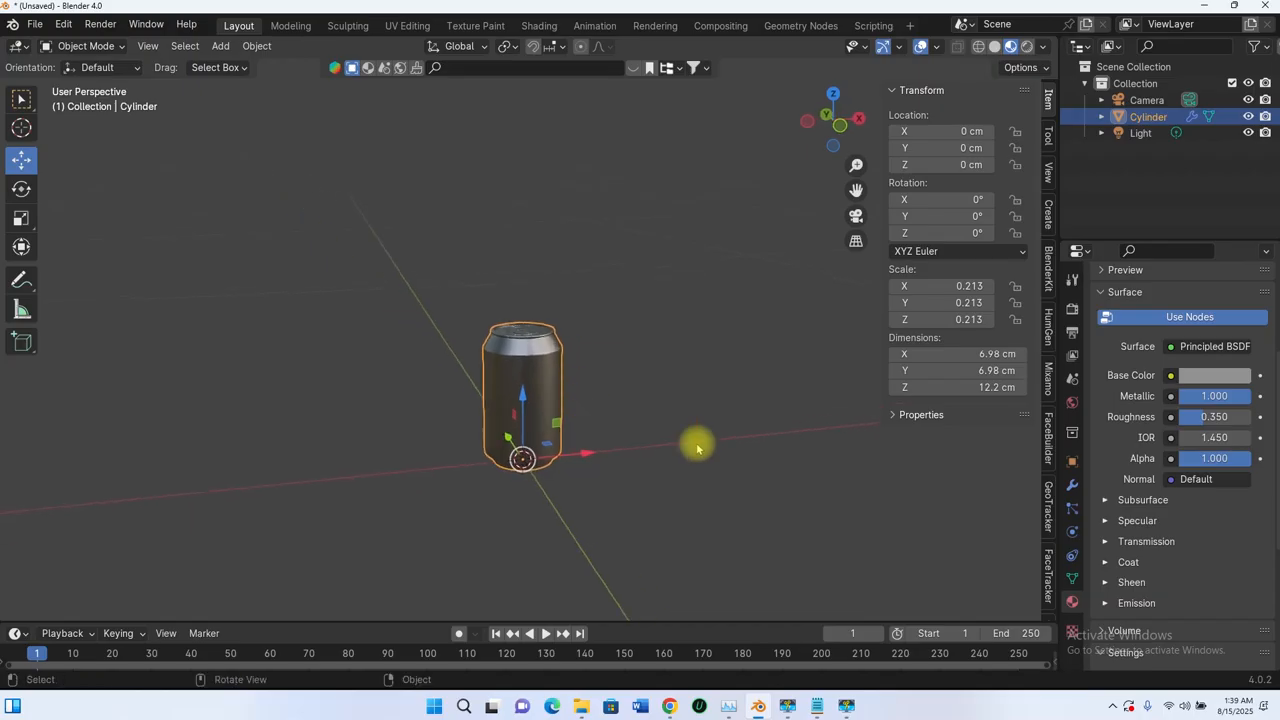
scroll(1133, 447, up, 5)
scroll(524, 396, up, 5)
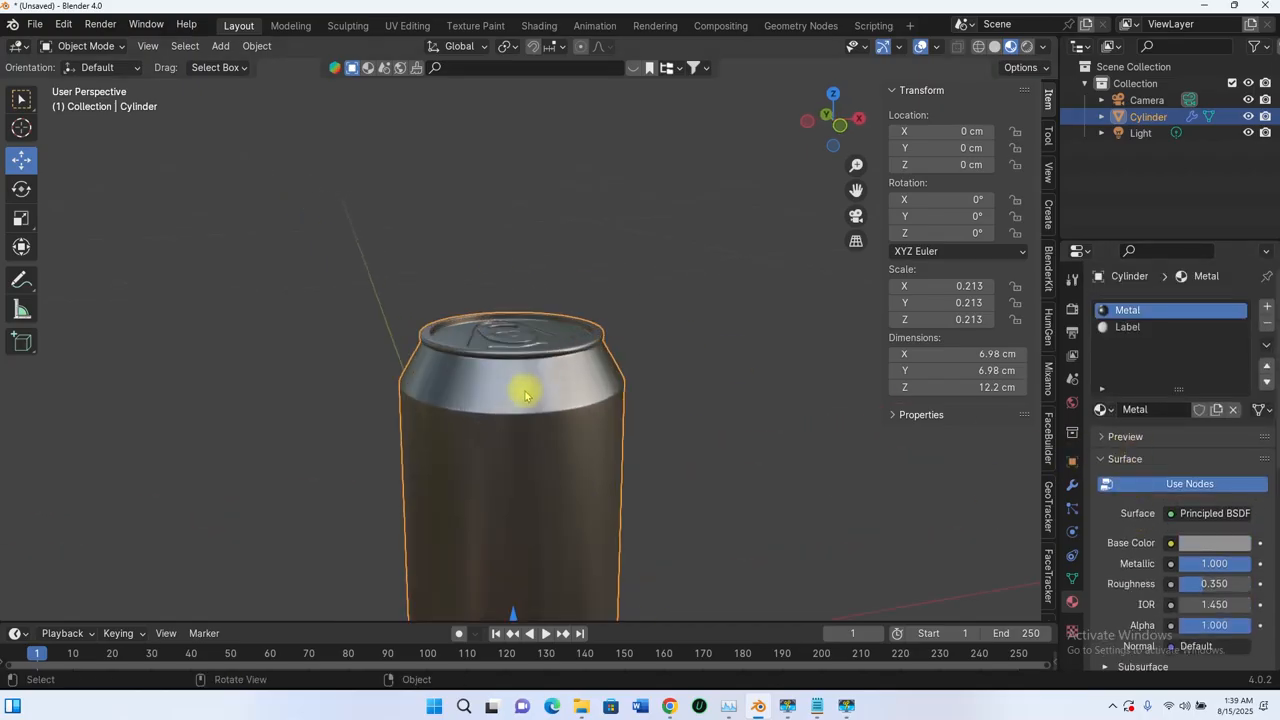
scroll(545, 425, down, 3)
middle_drag(549, 431, 608, 453)
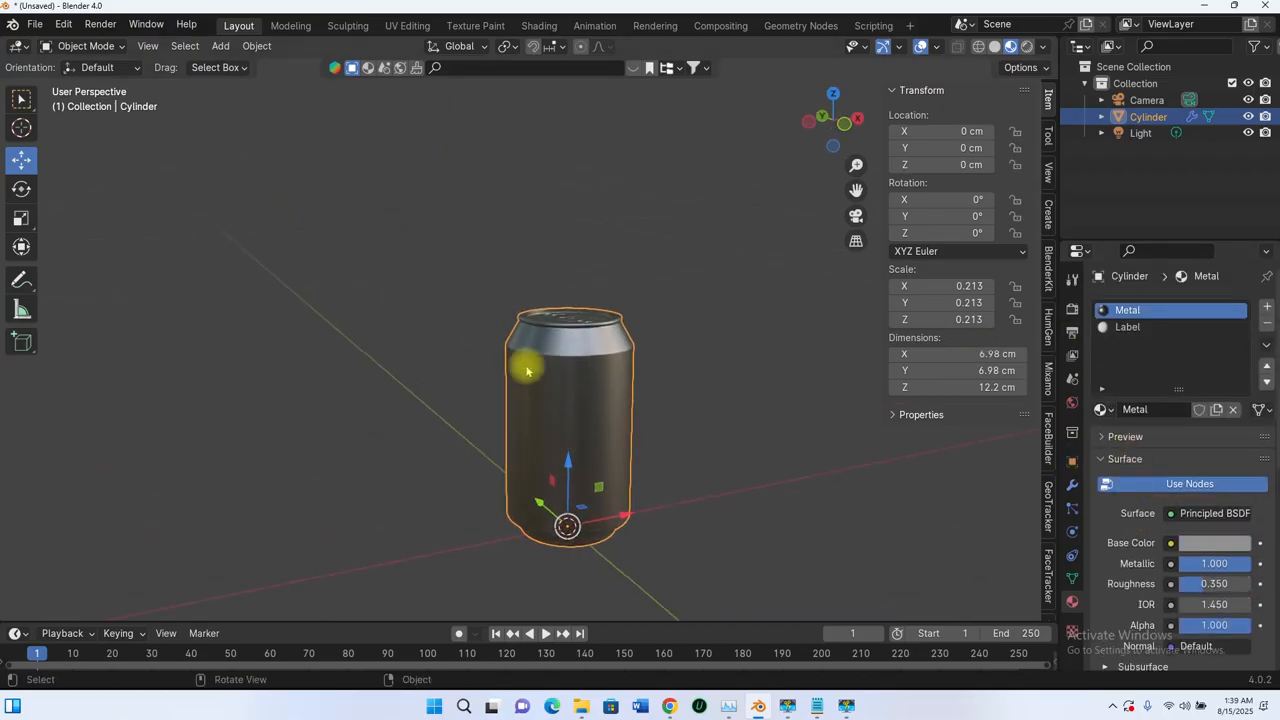
scroll(598, 352, up, 6)
scroll(560, 354, down, 4)
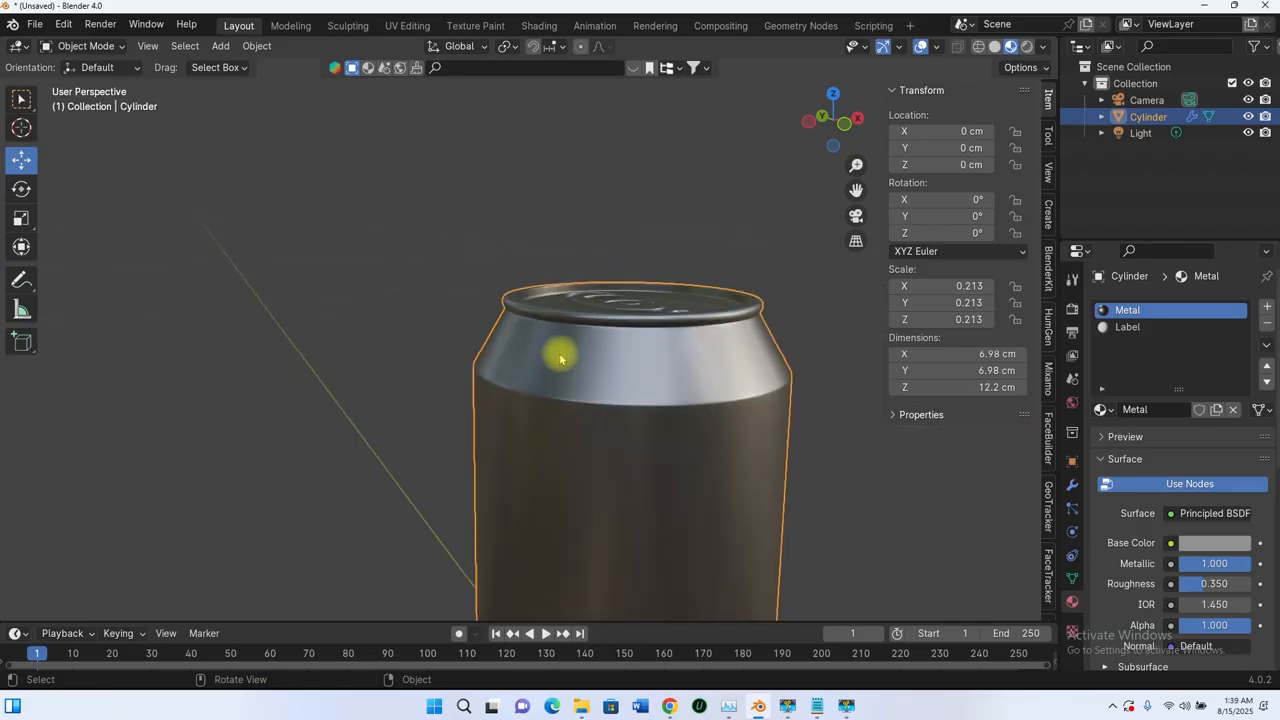
shift+middle_drag(610, 368, 508, 388)
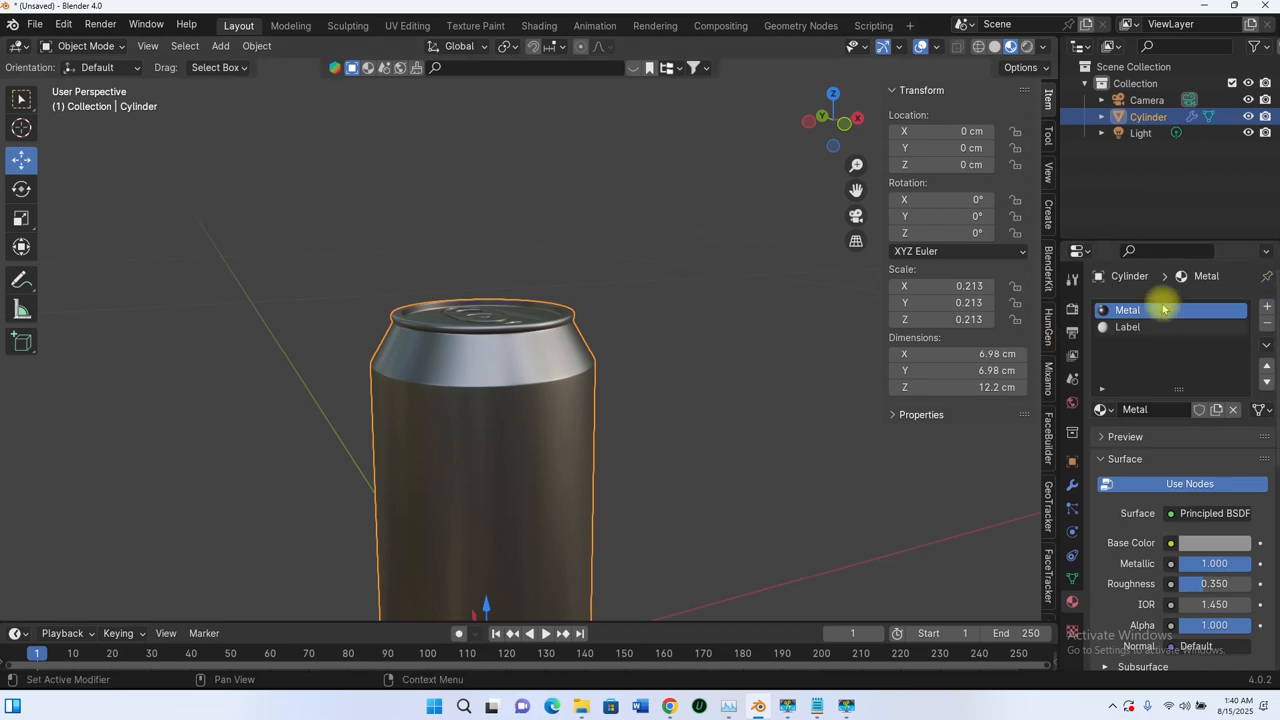
scroll(547, 358, down, 3)
middle_drag(547, 358, 563, 363)
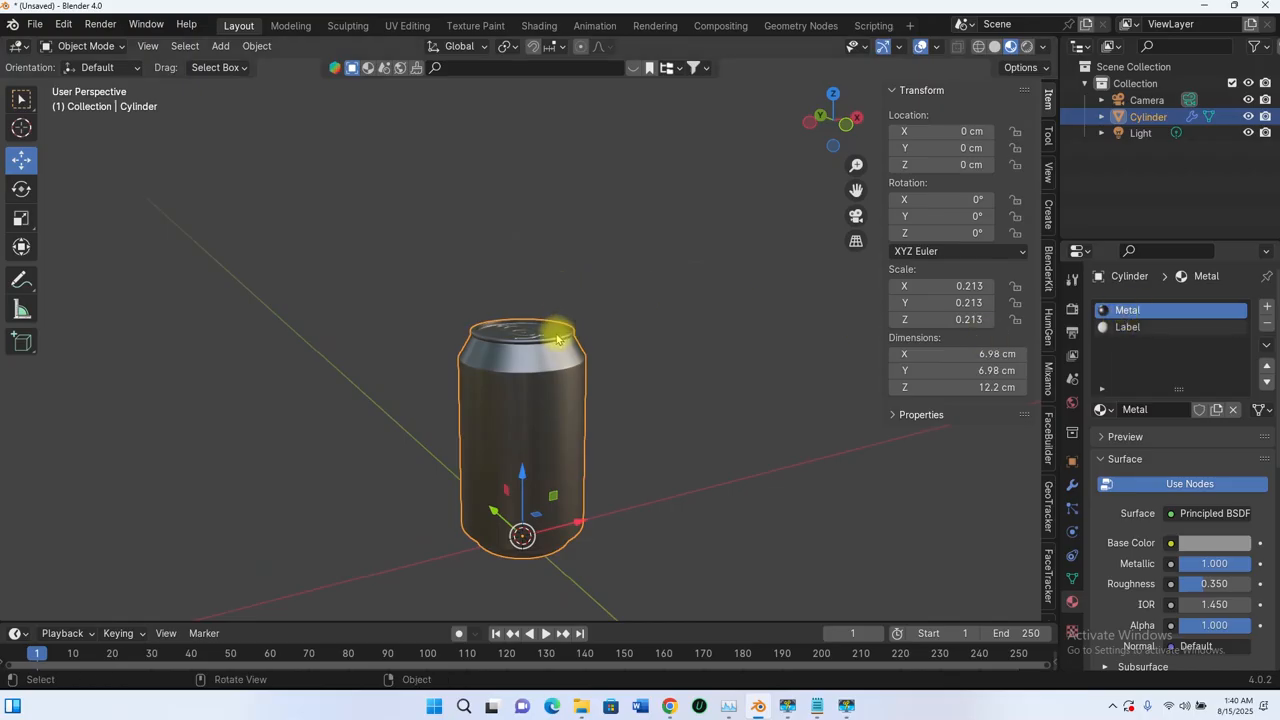
middle_drag(547, 505, 597, 409)
- Enter Edit Mode on the can and disable the Subdivision modifier's edit-mode display to reveal the raw rim faces
scroll(600, 430, up, 5)
key(Tab)
scroll(603, 358, up, 8)
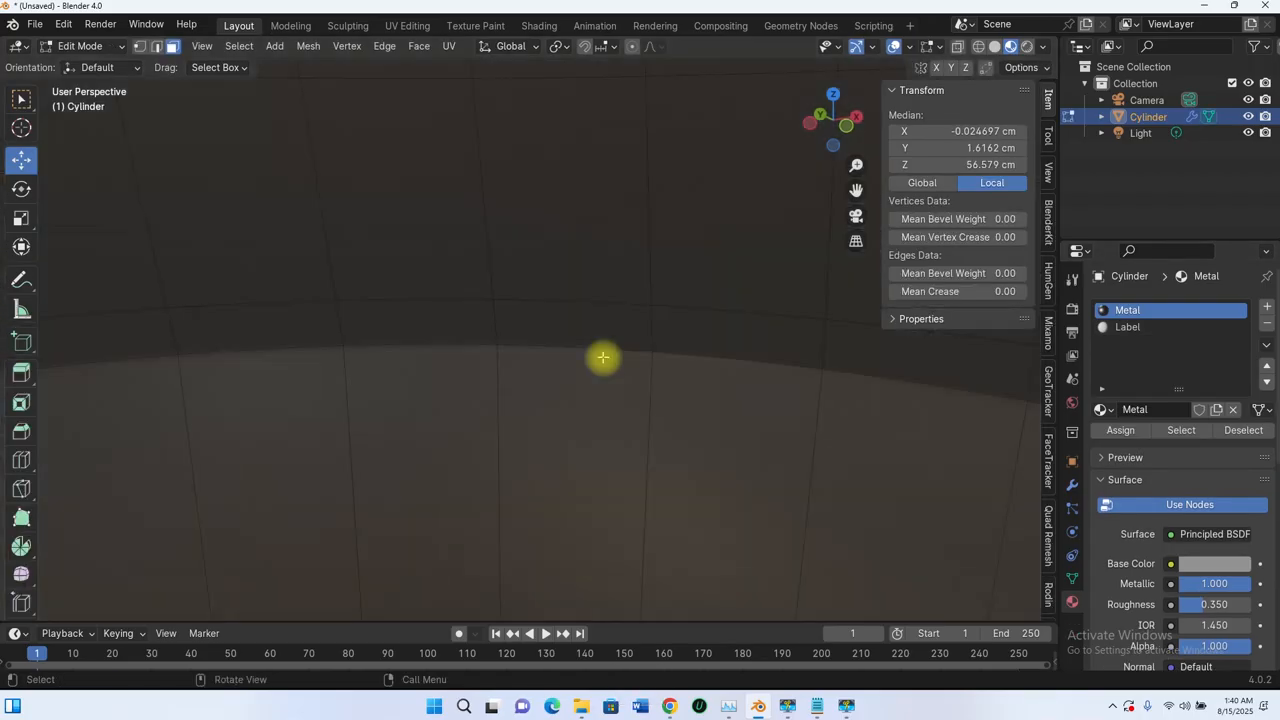
scroll(603, 358, down, 8)
middle_drag(656, 324, 658, 275)
scroll(658, 275, up, 4)
click(1073, 485)
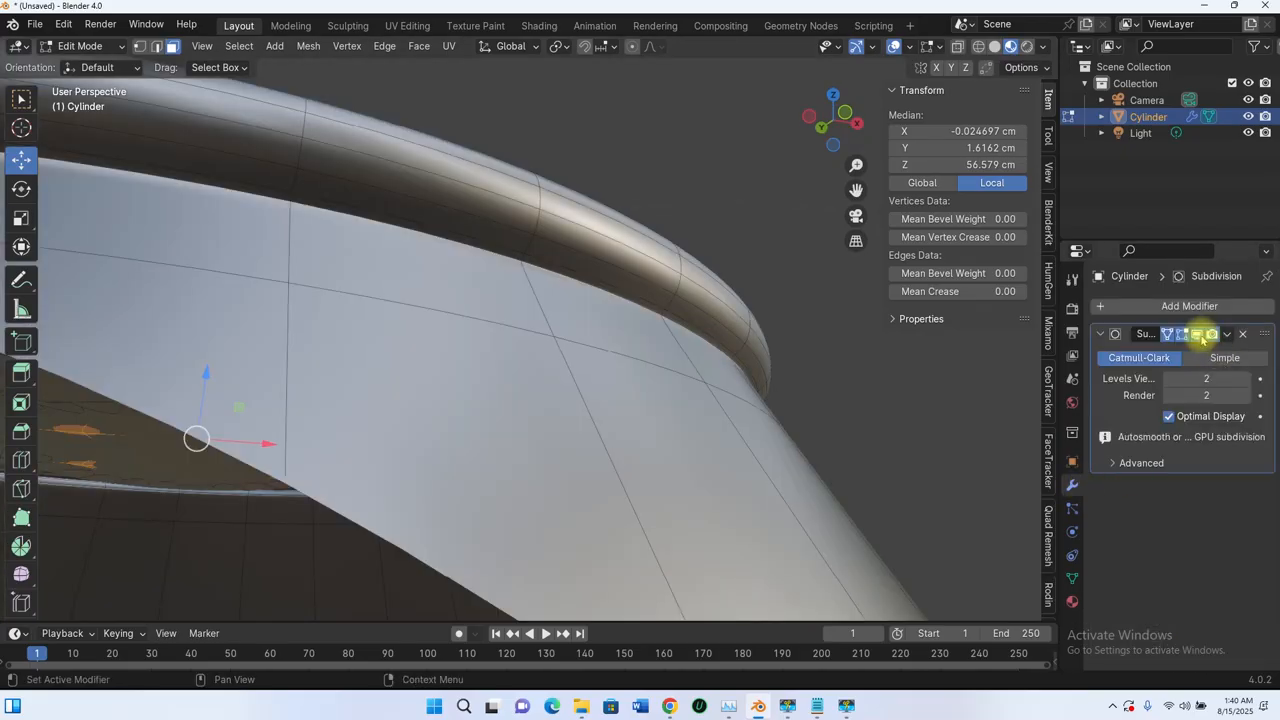
click(1200, 335)
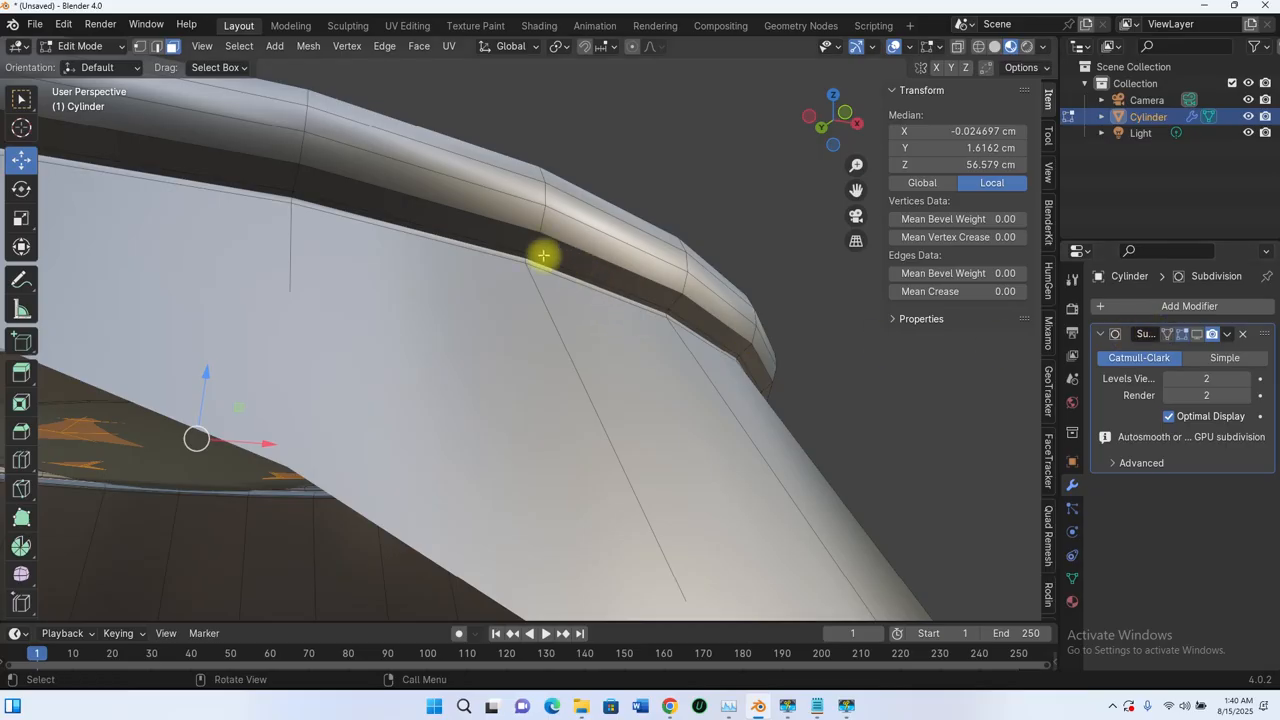
click(1197, 334)
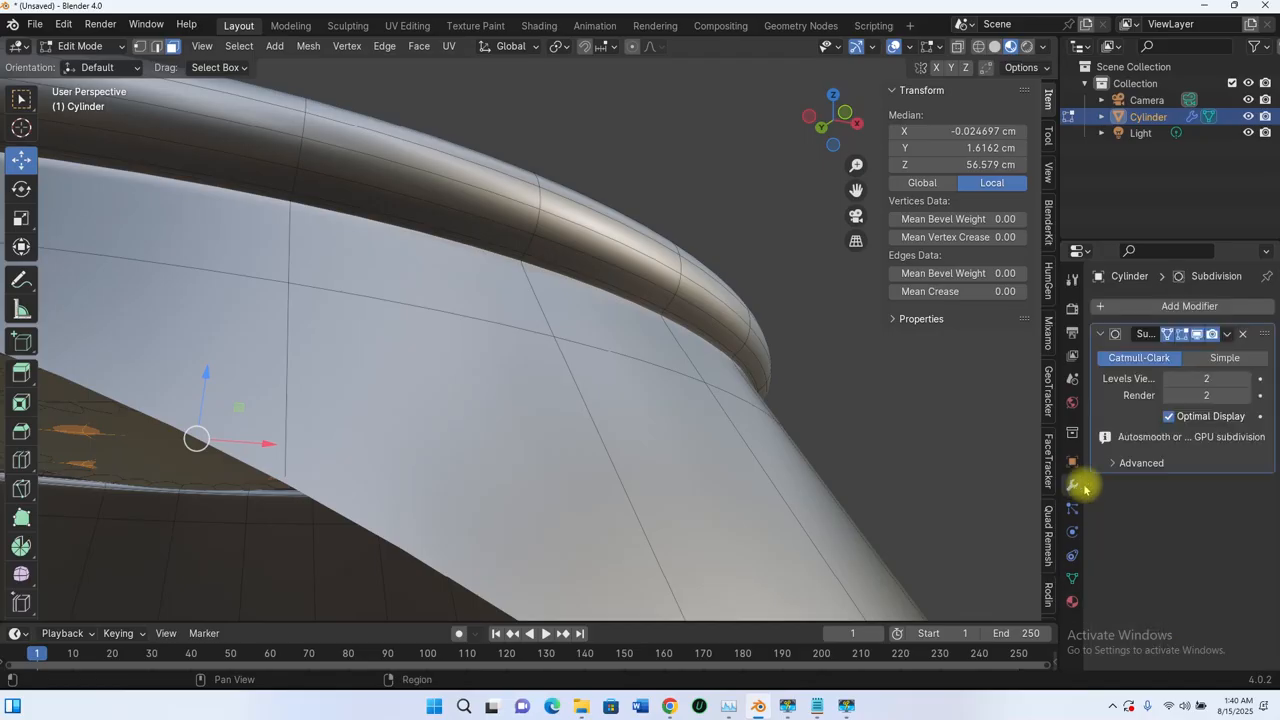
click(1198, 335)
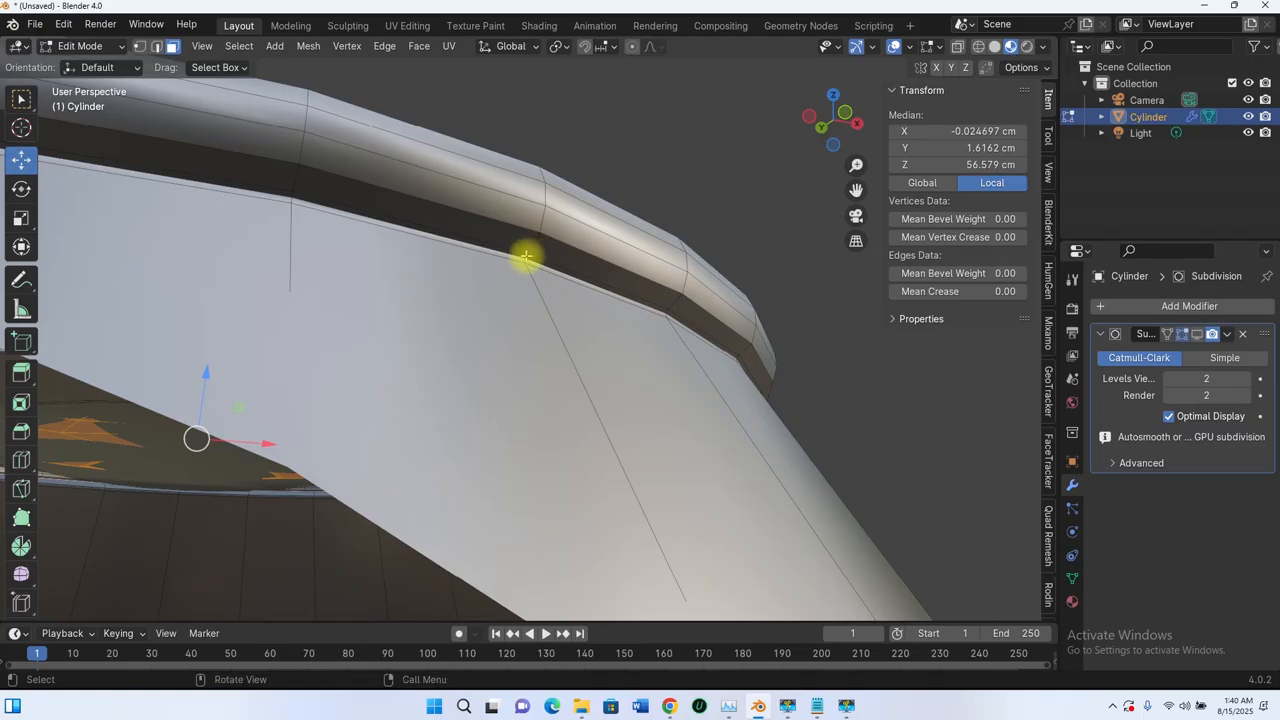
- Add five face loops around the can's top rim to the selection
alt+shift+click(598, 283)
alt+shift+click(539, 234)
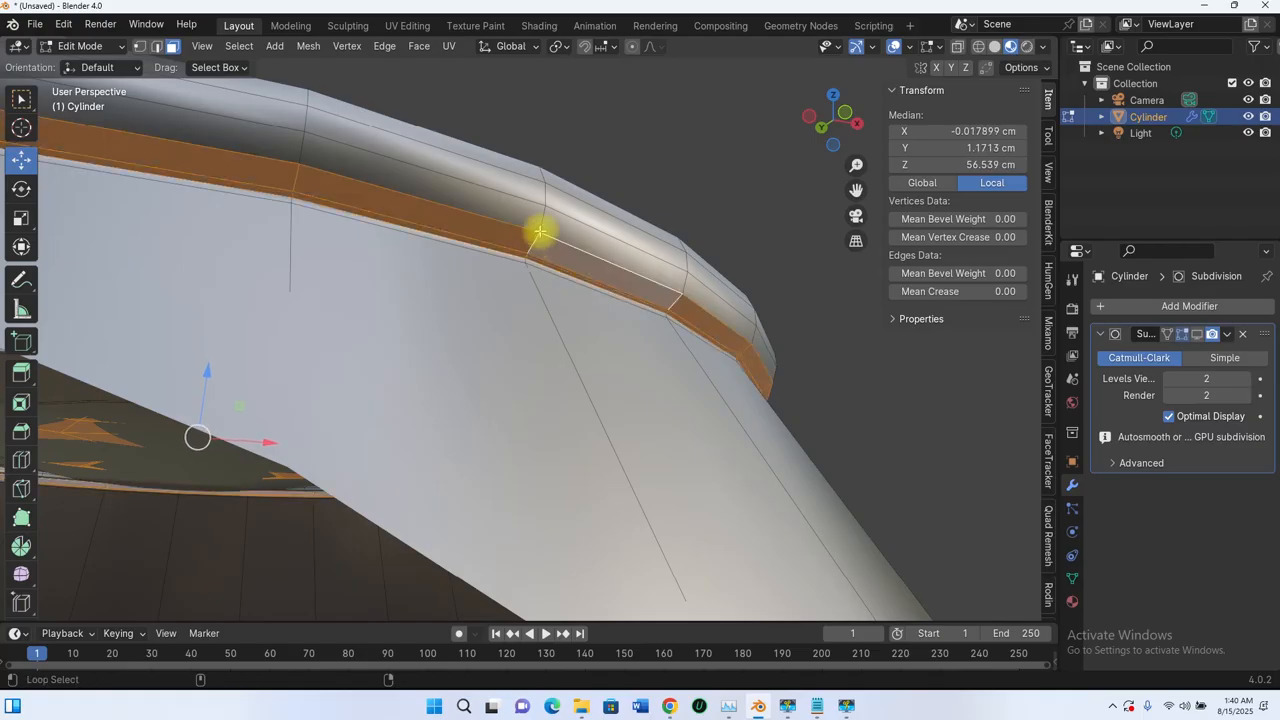
alt+shift+click(546, 206)
alt+shift+click(543, 188)
alt+shift+click(543, 177)
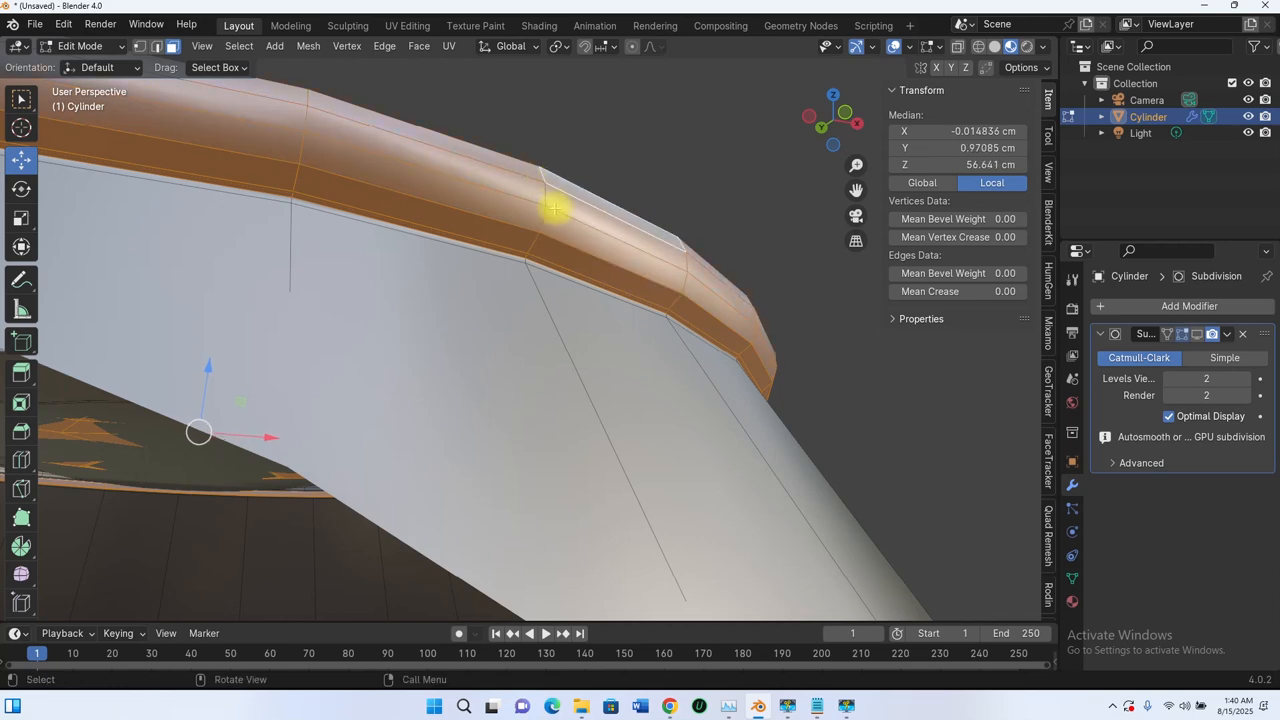
middle_drag(557, 209, 524, 163)
middle_drag(523, 351, 543, 324)
scroll(526, 456, up, 5)
scroll(500, 405, up, 3)
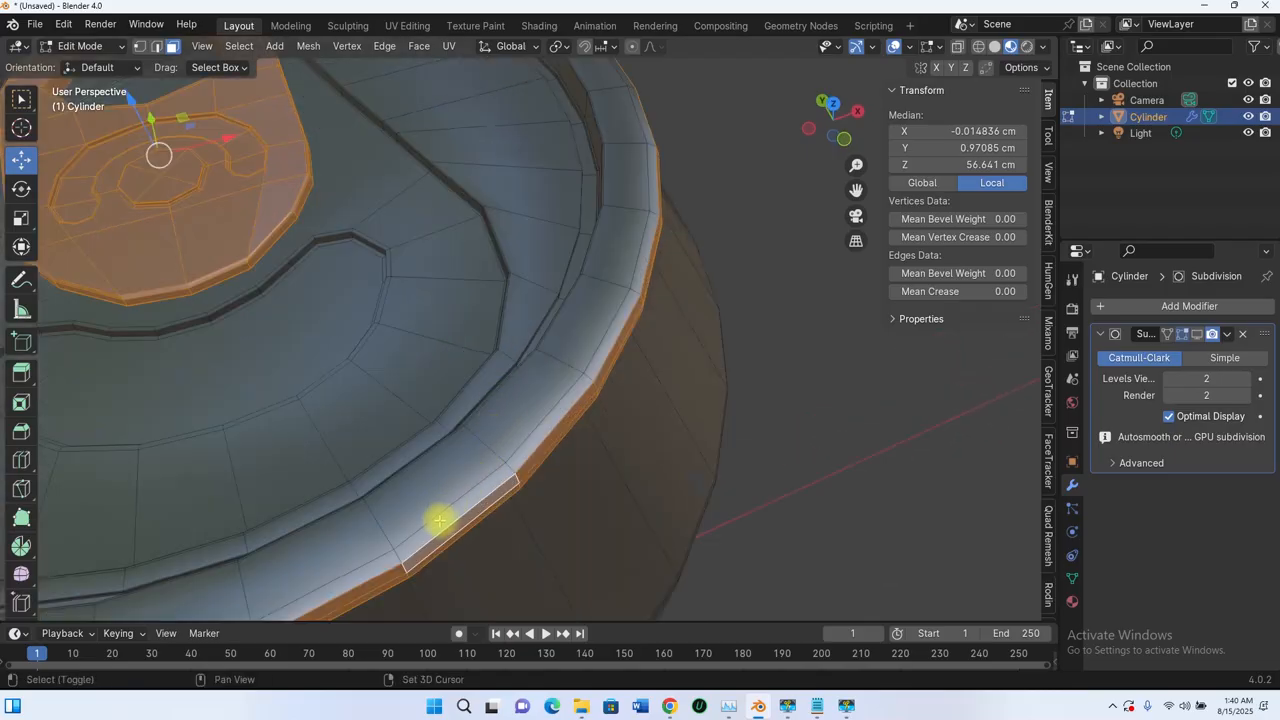
- Adjust the selected rim loop and check the rim from the side and below
alt+click(396, 558)
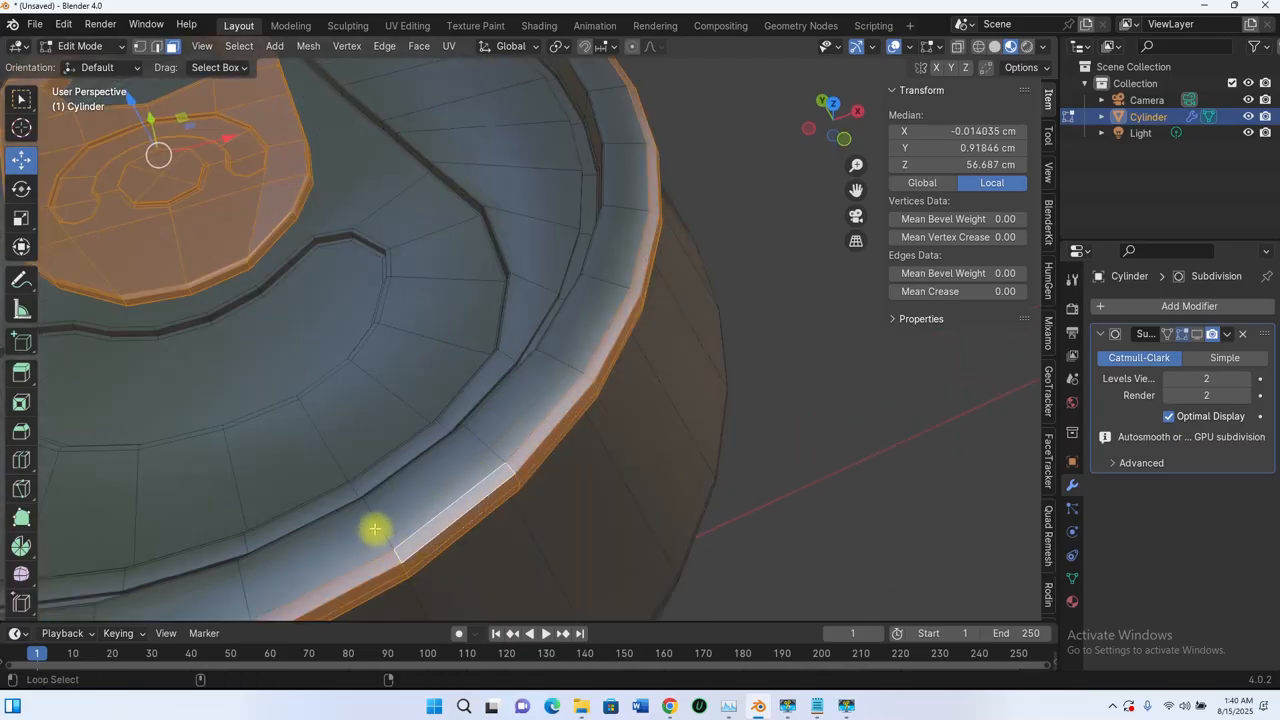
middle_drag(414, 500, 591, 366)
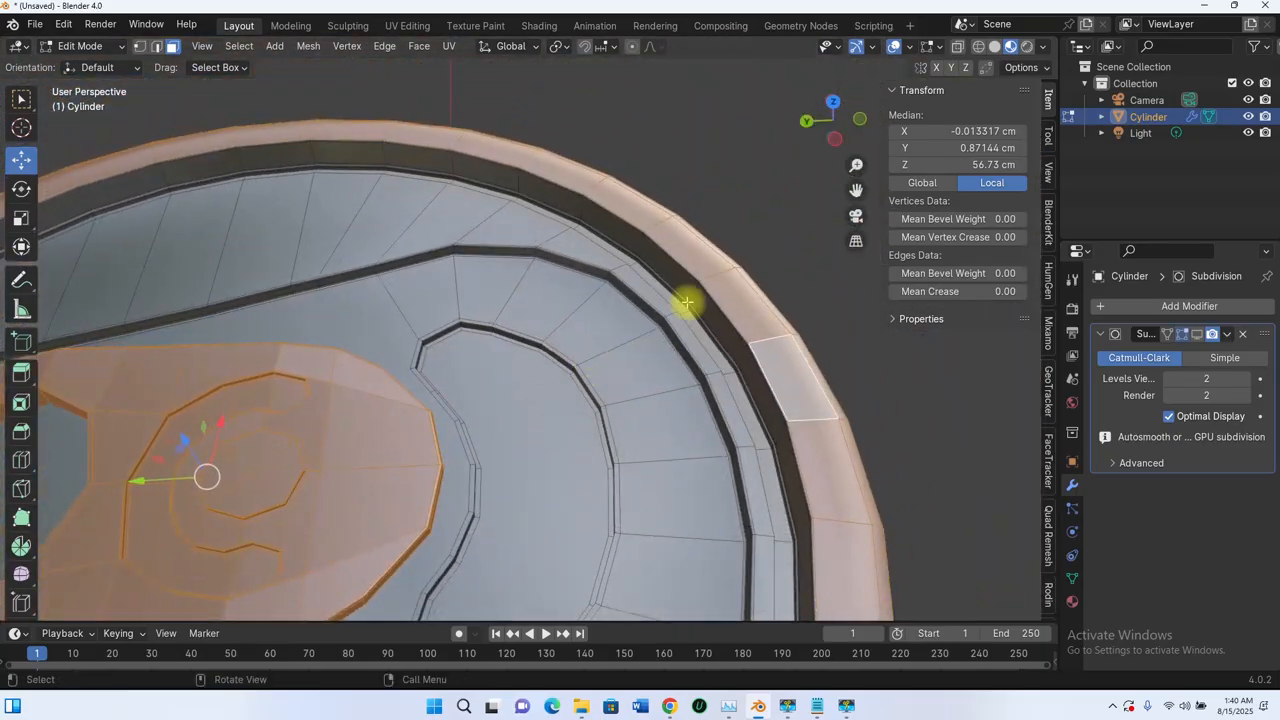
scroll(695, 291, down, 6)
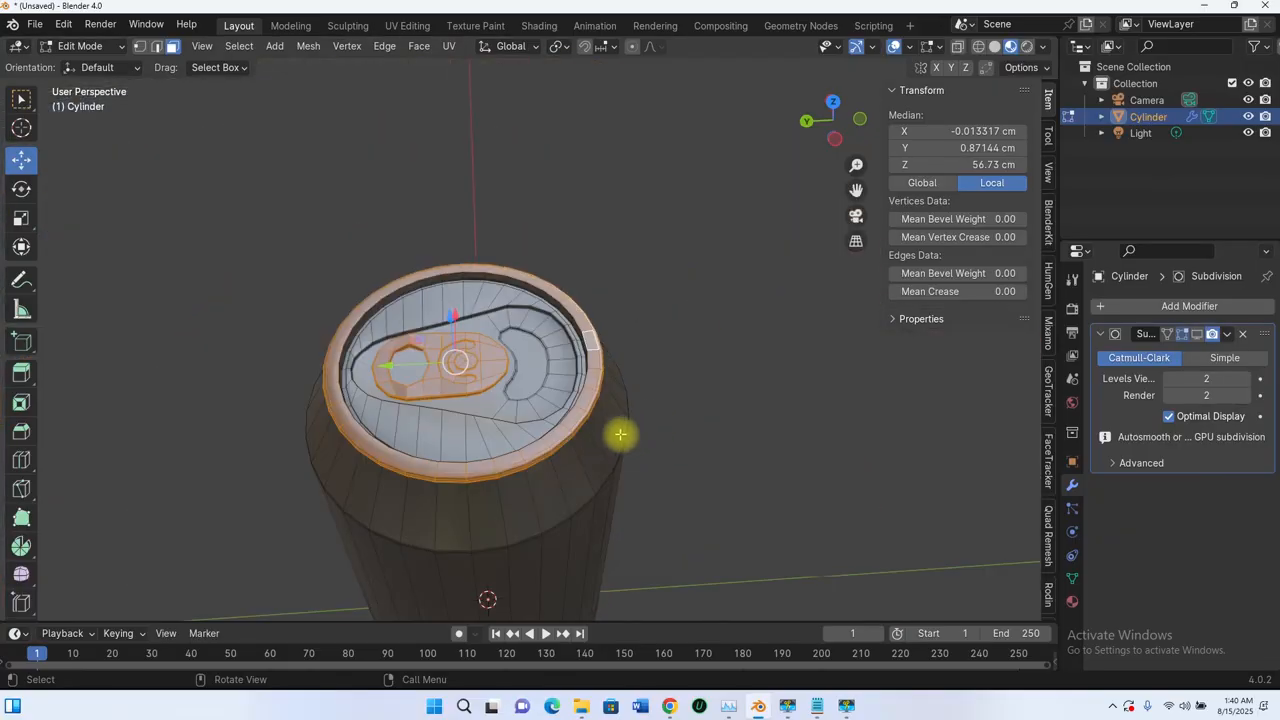
middle_drag(617, 434, 551, 470)
scroll(553, 378, up, 10)
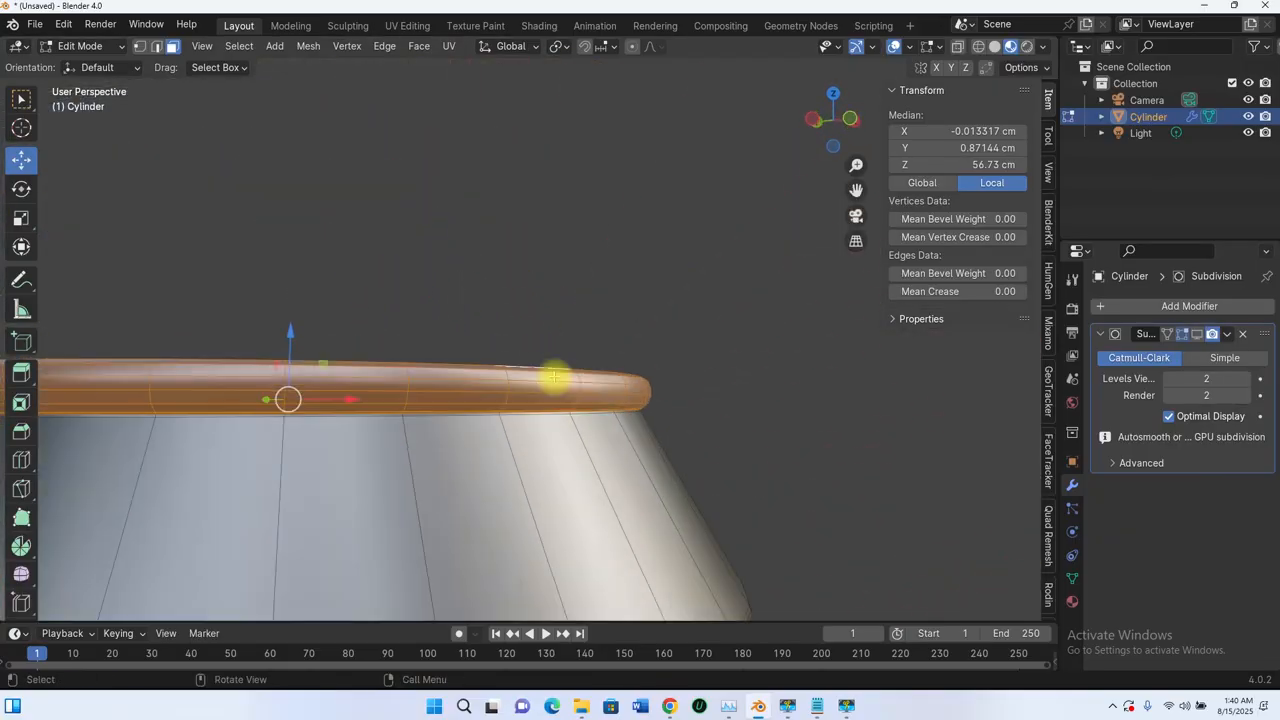
scroll(558, 395, down, 3)
middle_drag(555, 423, 613, 458)
scroll(567, 338, down, 3)
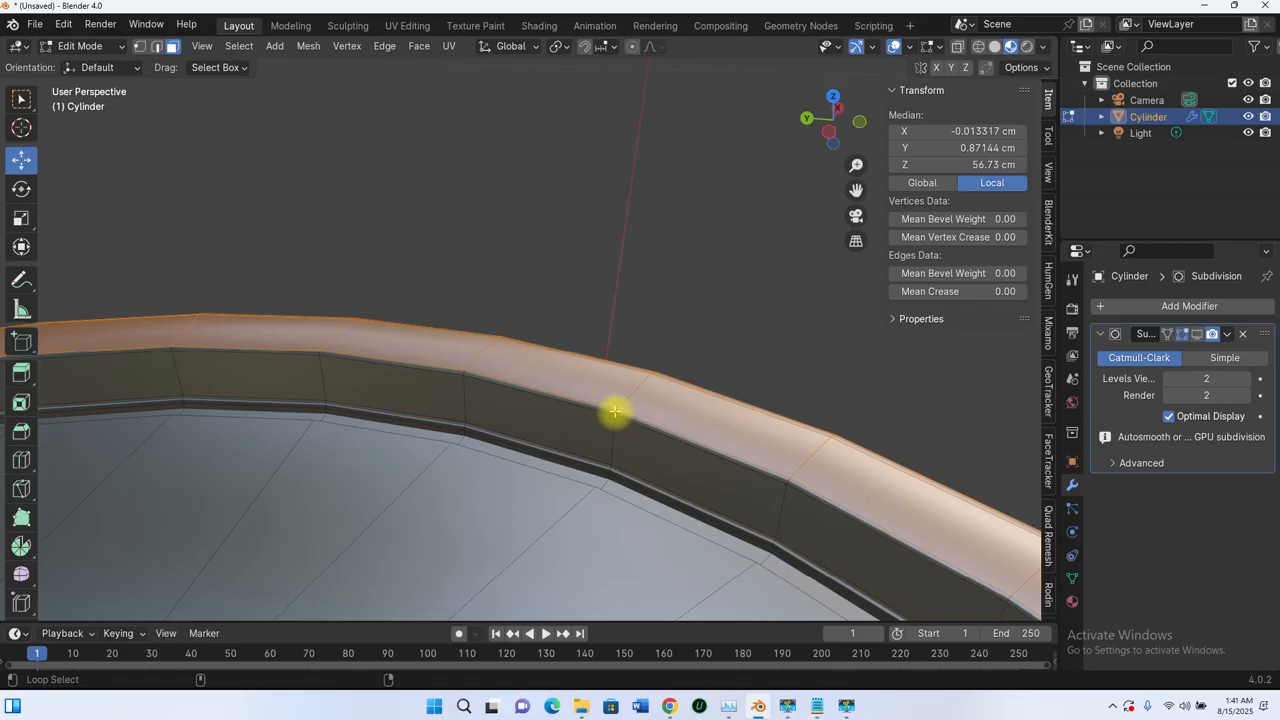
- Reselect the rim face loop, undoing an accidental deselection
alt+click(614, 412)
alt+shift+click(615, 412)
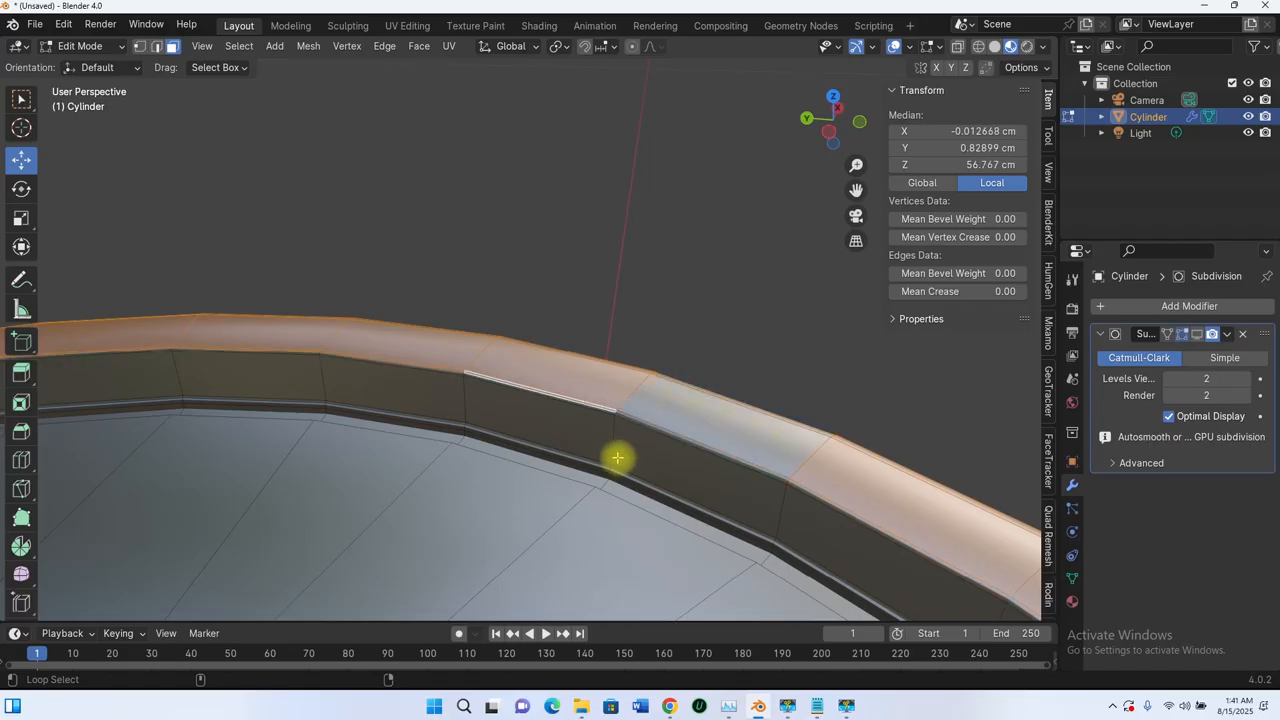
key(ctrl+z)
middle_drag(614, 432, 666, 388)
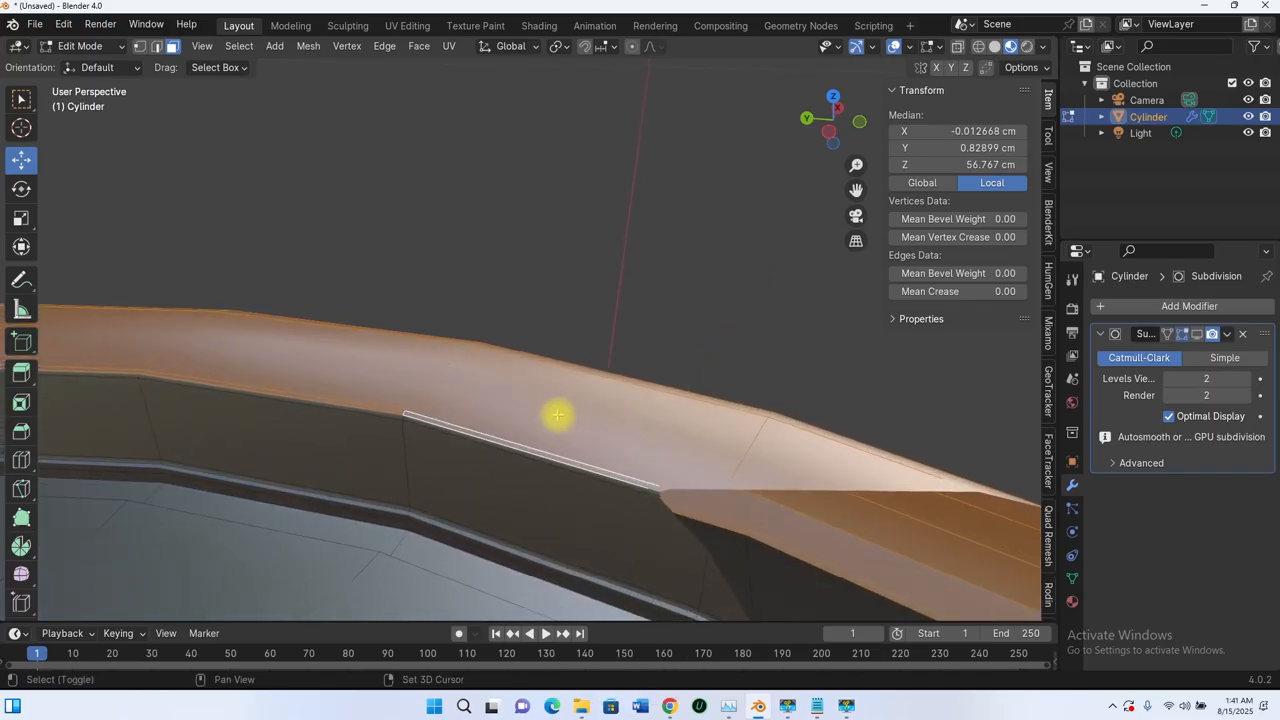
- Add the face bands below the rim, undoing and redoing one wrong pick
alt+shift+click(400, 418)
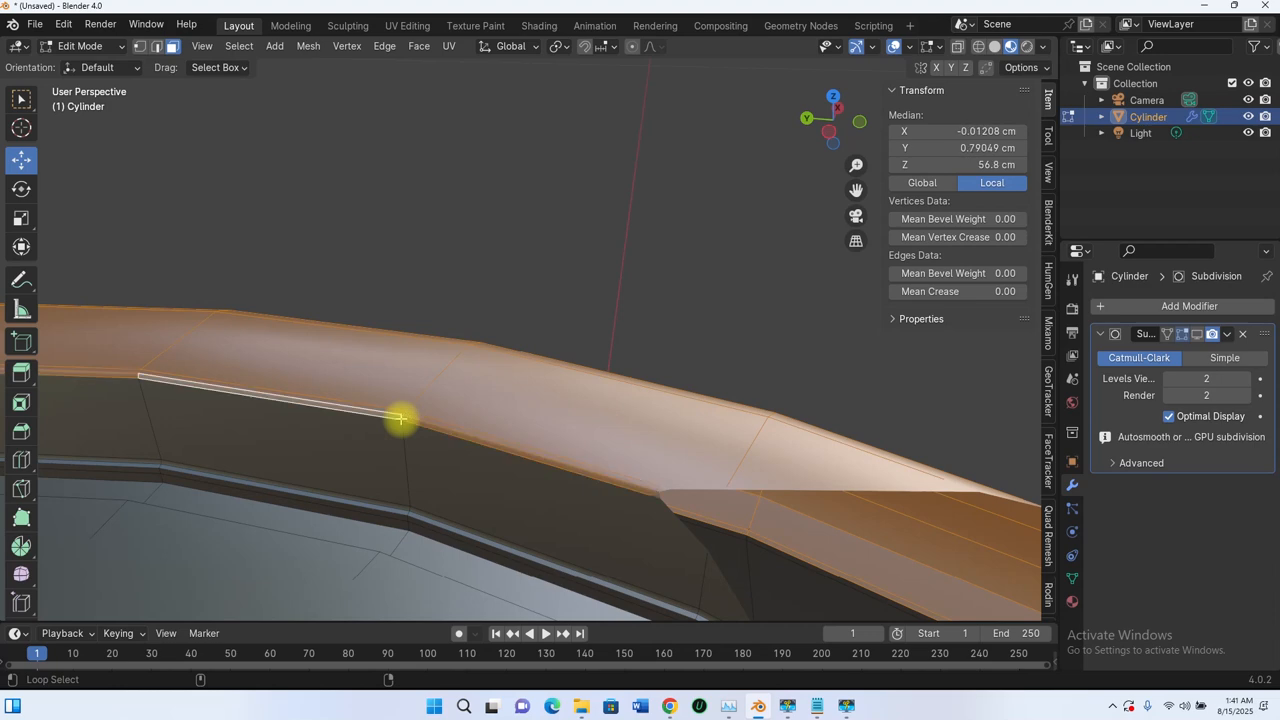
alt+shift+click(406, 455)
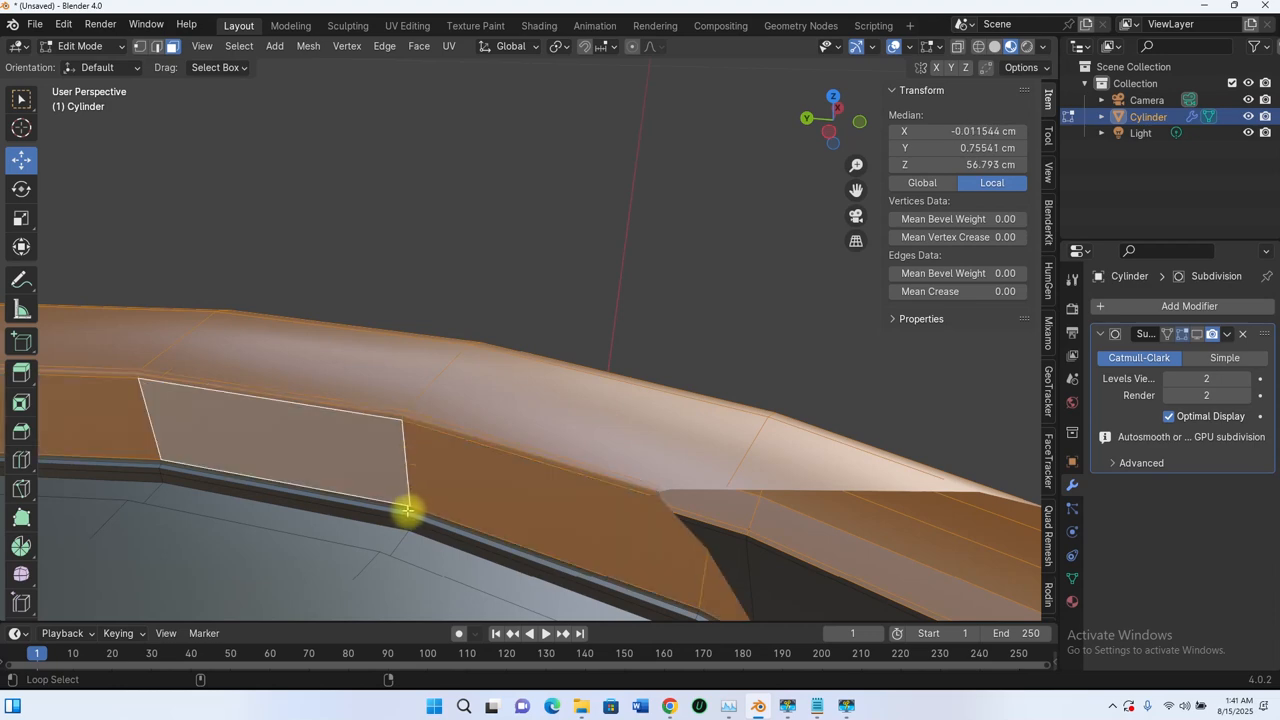
alt+shift+click(406, 510)
key(ctrl+z)
alt+shift+click(408, 511)
alt+shift+click(414, 529)
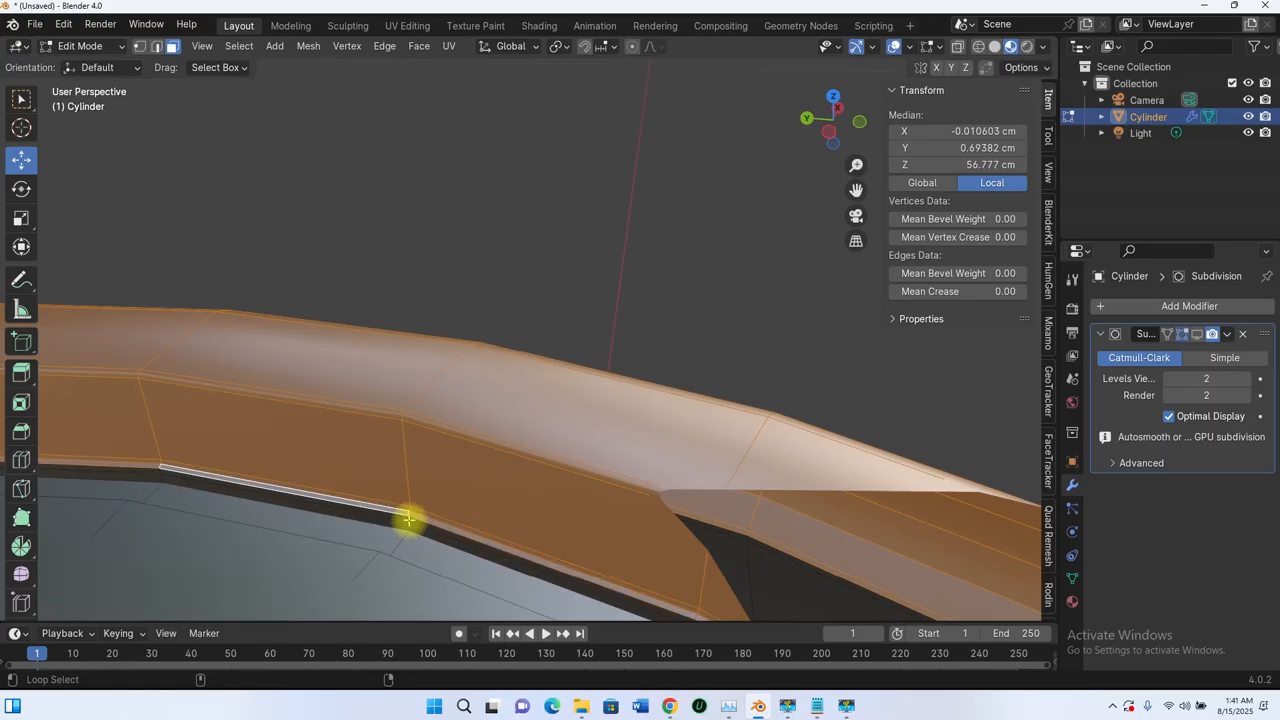
alt+shift+click(413, 532)
alt+shift+click(410, 520)
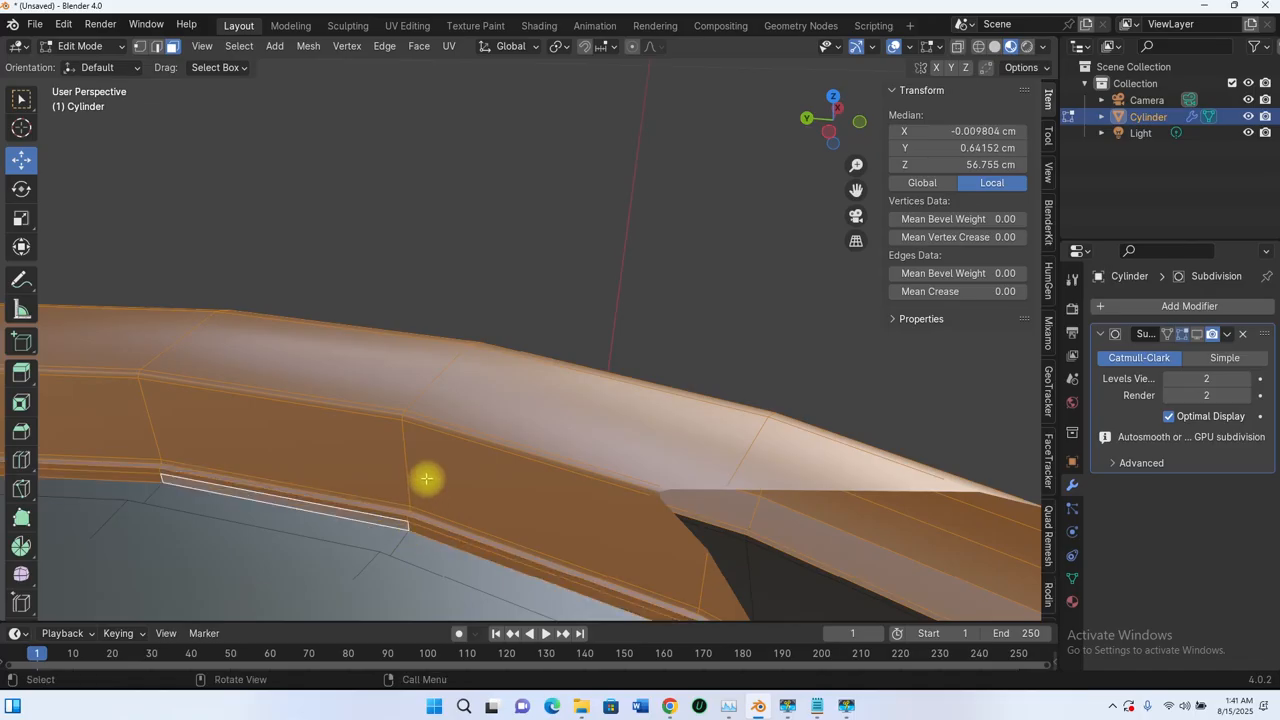
middle_drag(423, 480, 602, 426)
middle_drag(252, 541, 407, 413)
middle_drag(577, 380, 611, 317)
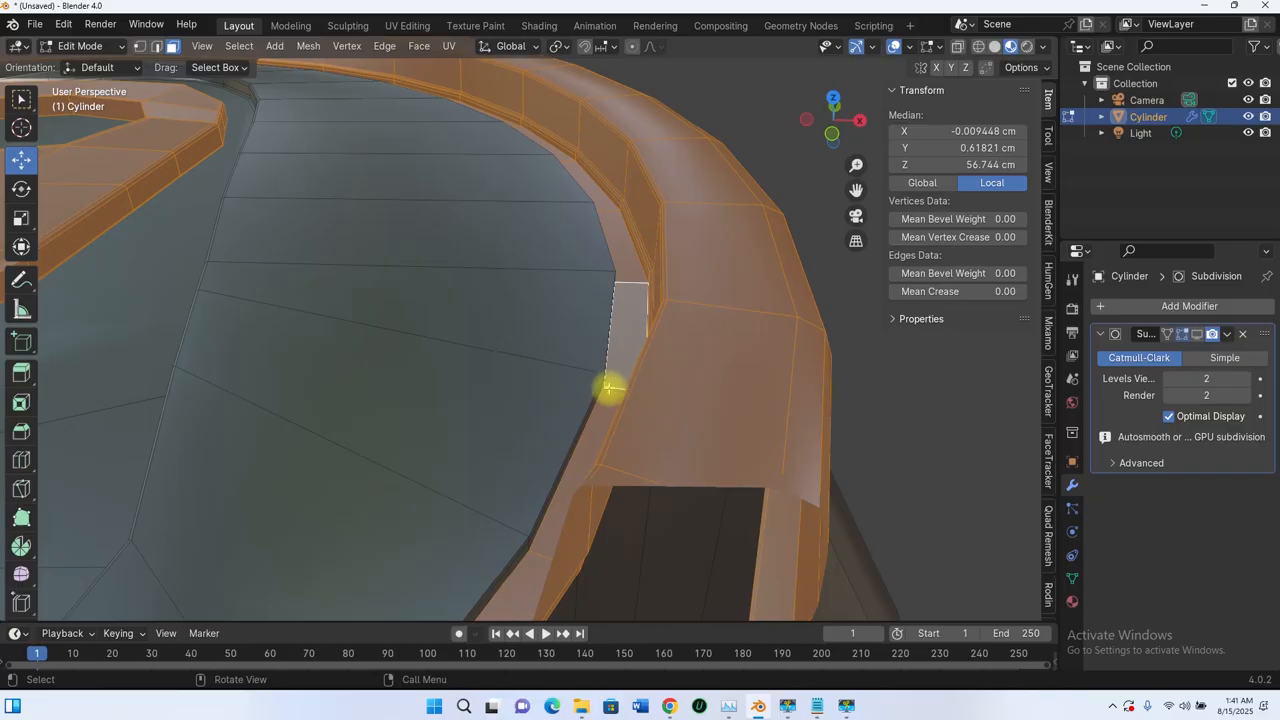
middle_drag(609, 389, 370, 457)
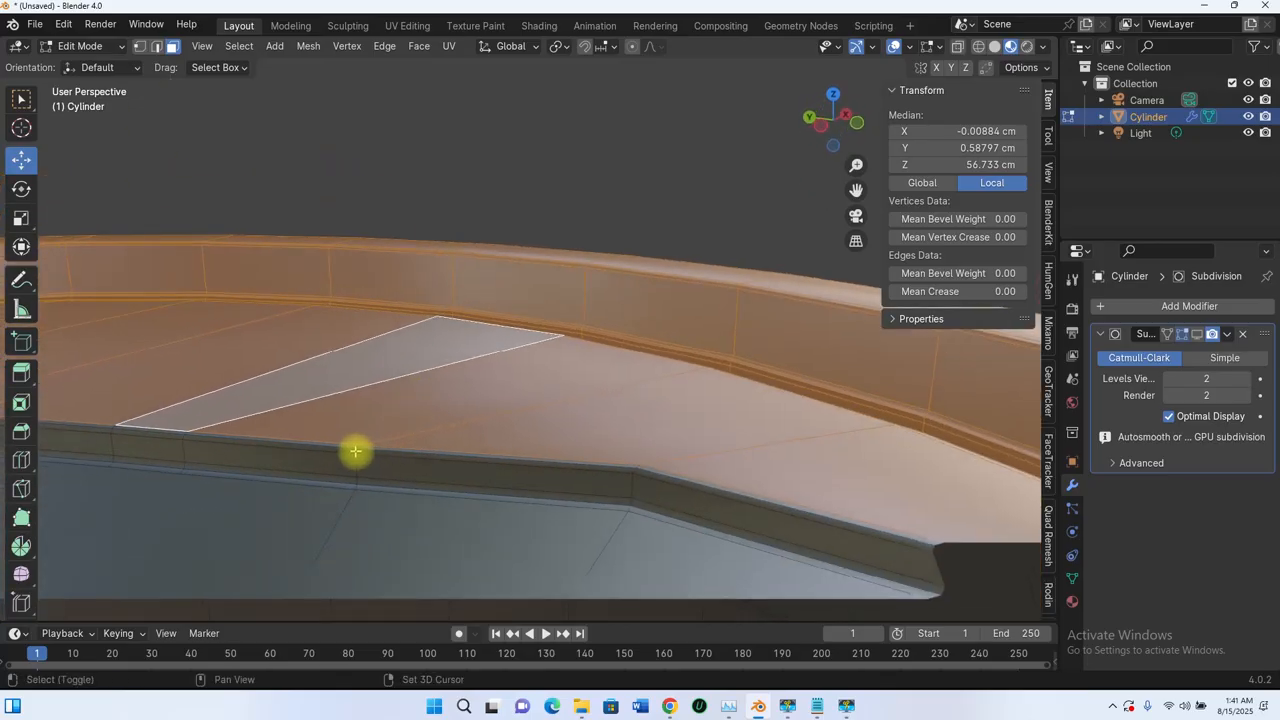
- Add the thin rim strips, the dark rim band and the loop just below it
alt+shift+click(370, 456)
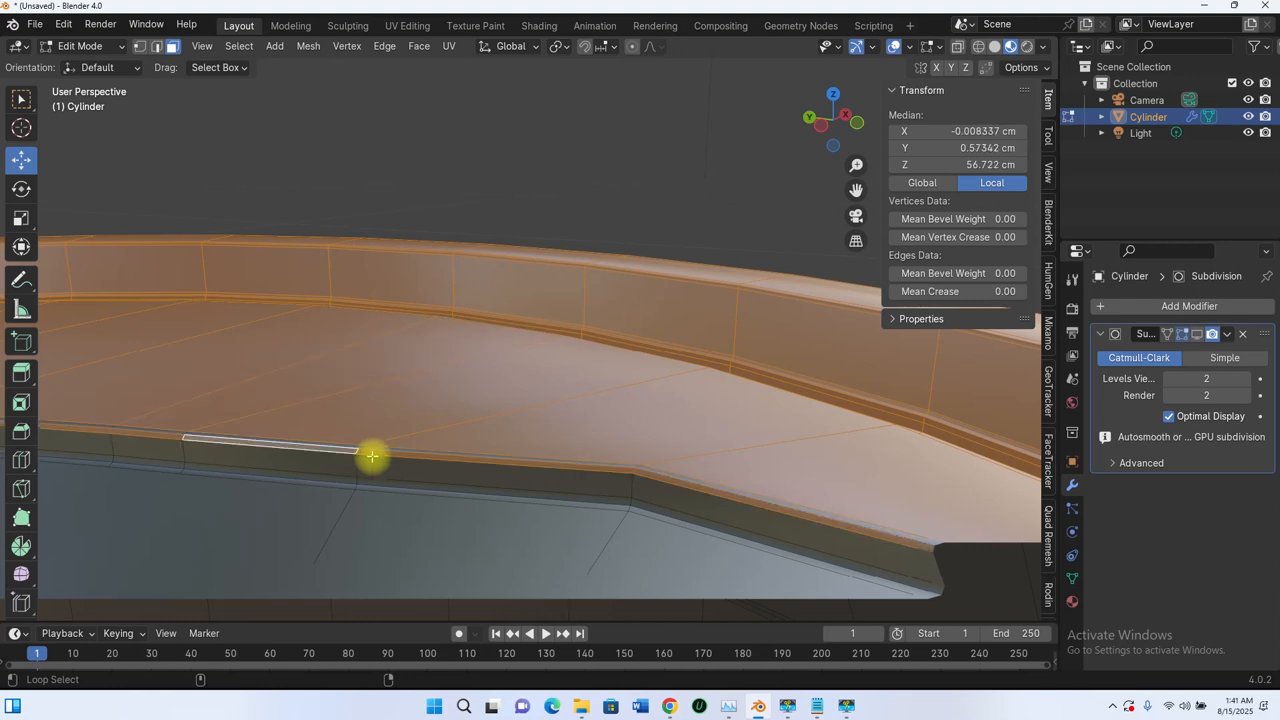
middle_drag(368, 447, 389, 465)
scroll(369, 541, up, 2)
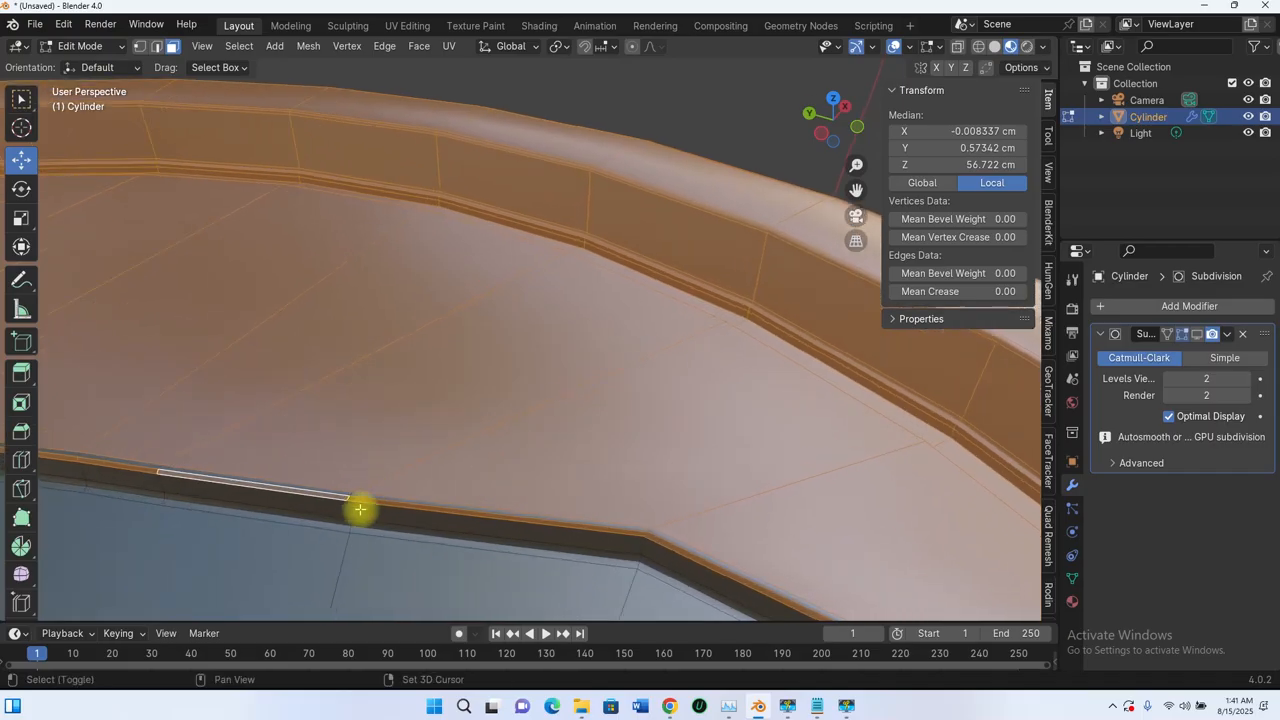
alt+shift+click(349, 494)
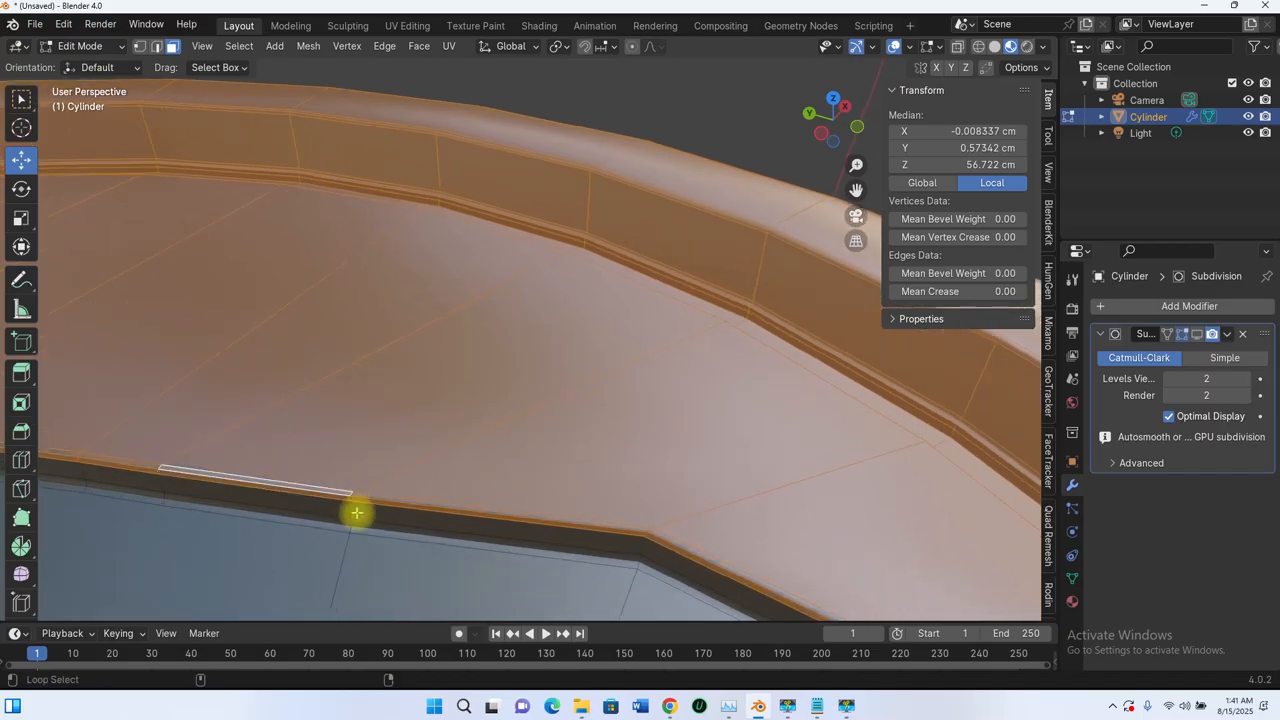
alt+shift+click(348, 510)
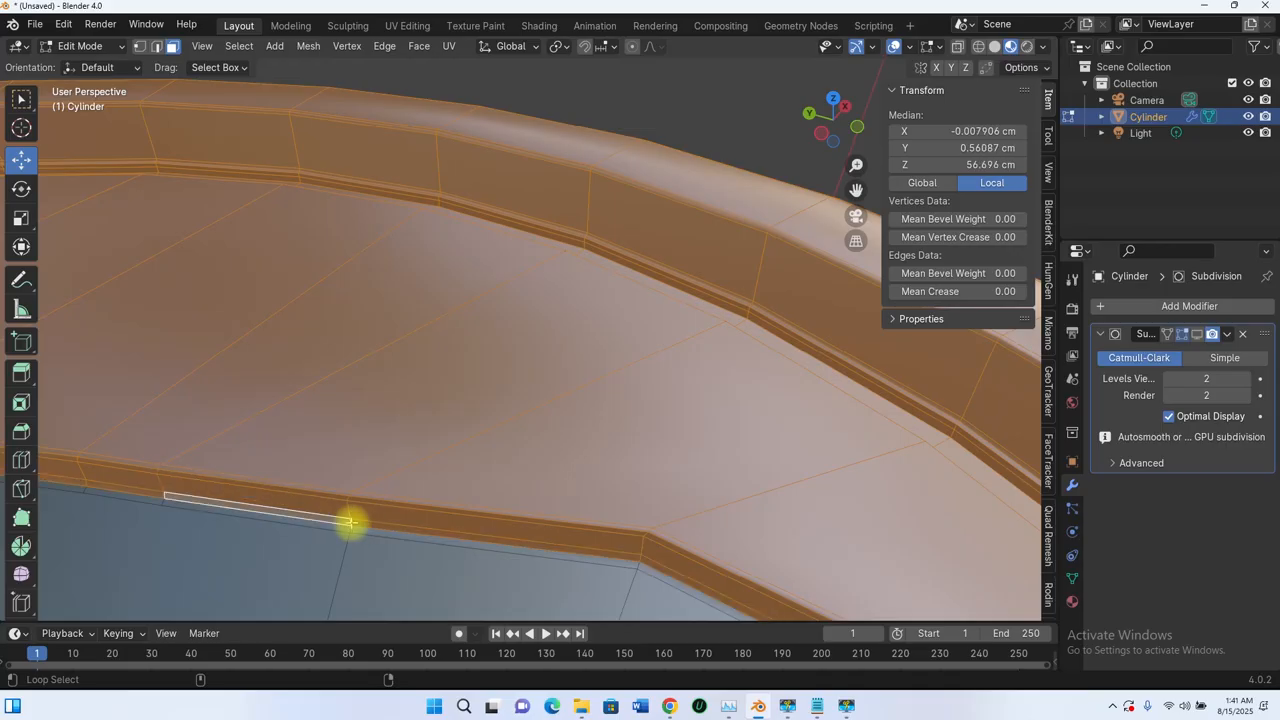
alt+shift+click(349, 545)
- Add another lid face loop and the face around the pull-tab to the selection
alt+shift+click(346, 548)
middle_drag(346, 548, 364, 452)
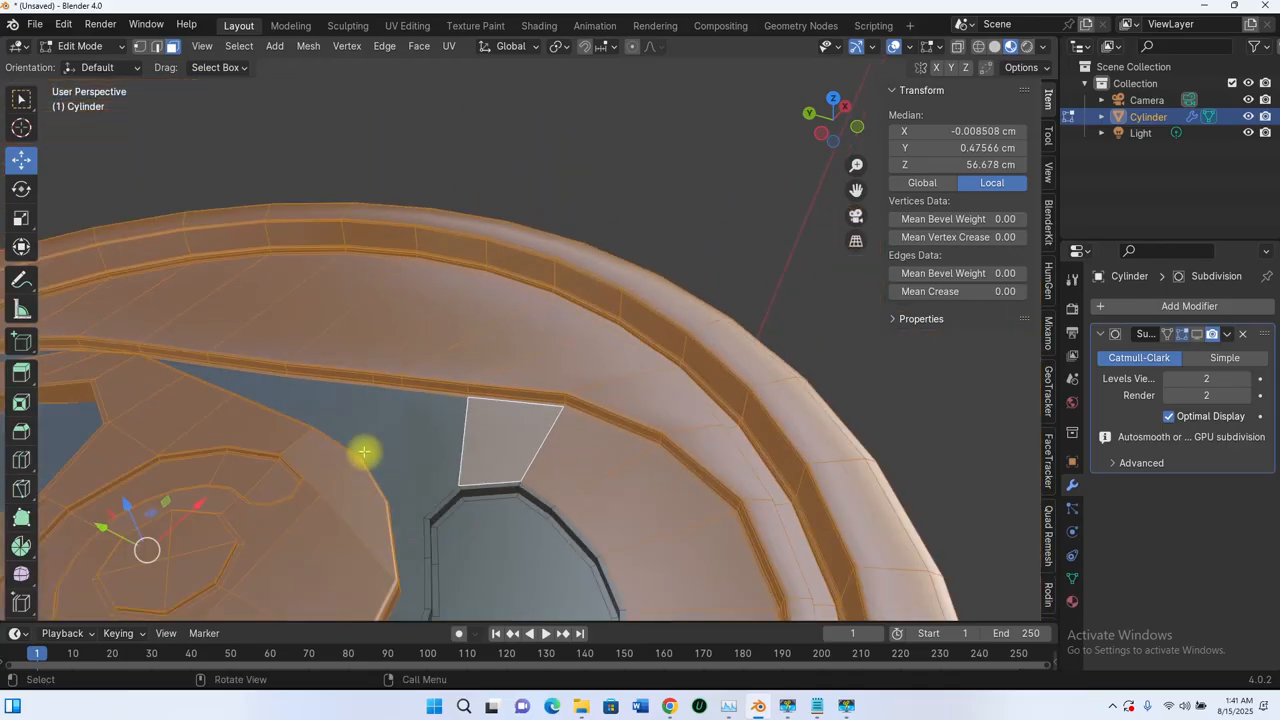
shift+click(431, 447)
scroll(420, 411, down, 5)
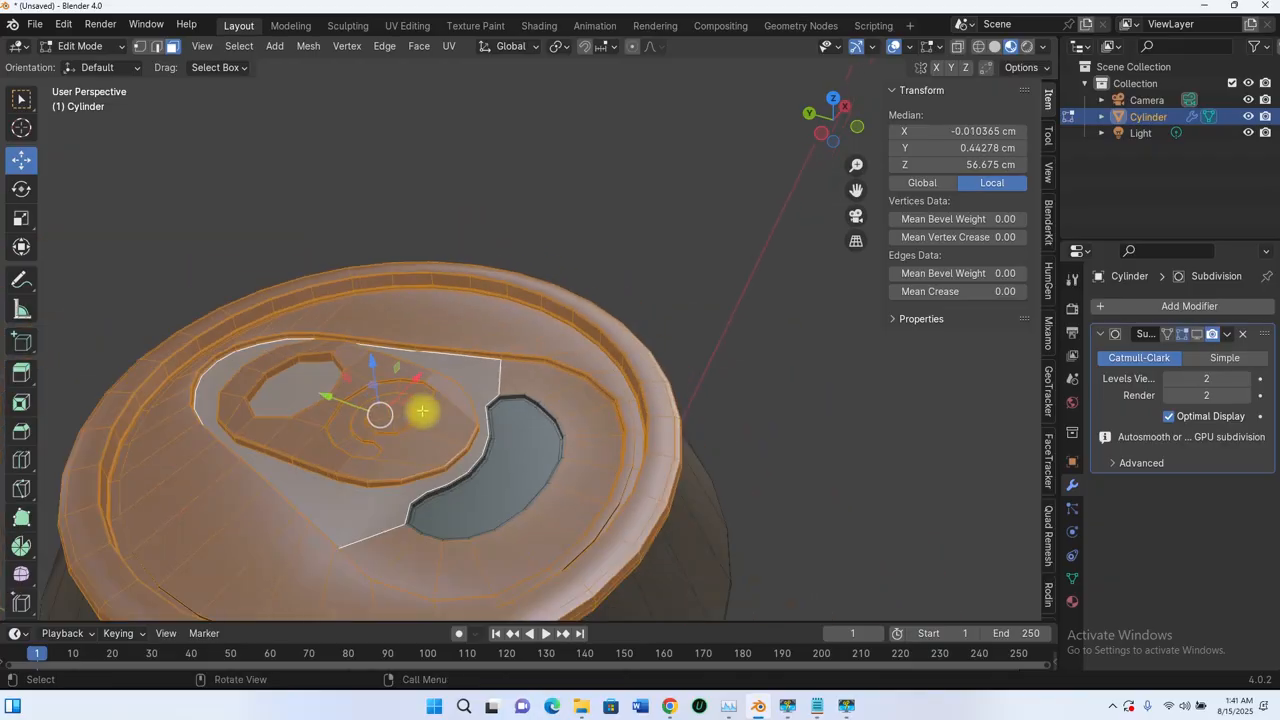
middle_drag(441, 450, 442, 499)
scroll(548, 470, up, 7)
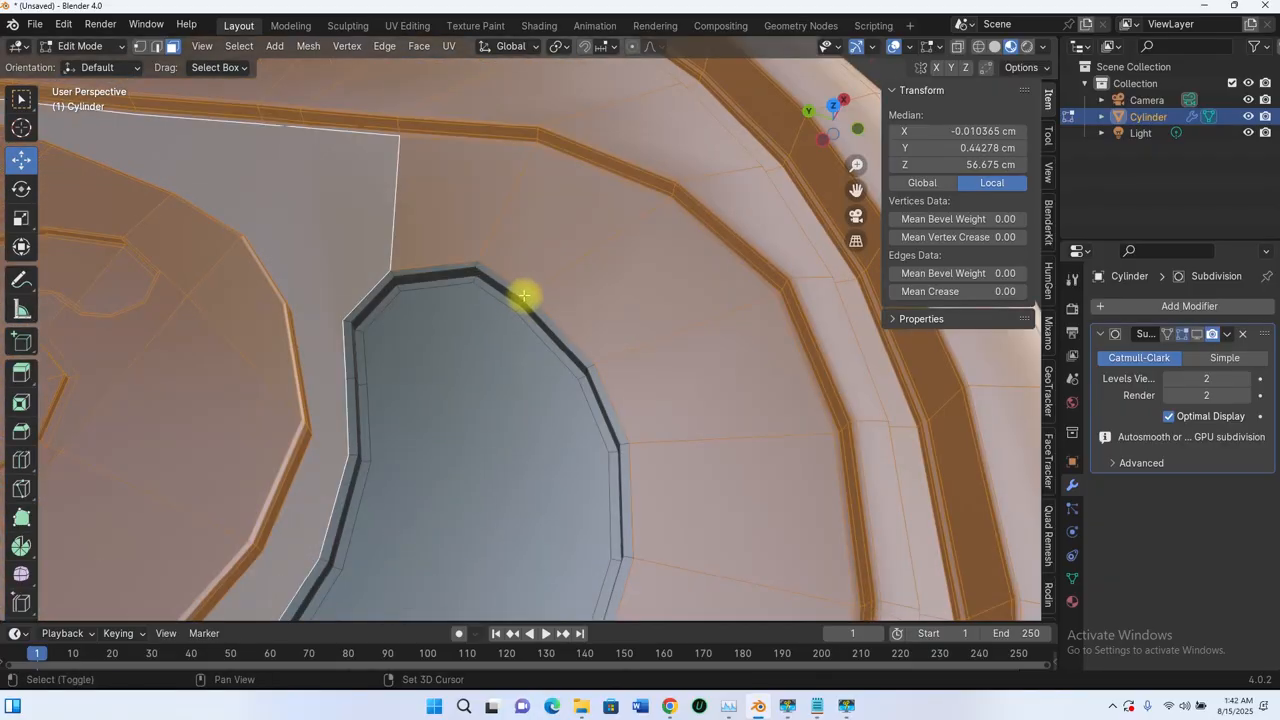
- Add the outer and inner edge loops around the tab's hole, undoing one wrong loop
alt+shift+click(520, 313)
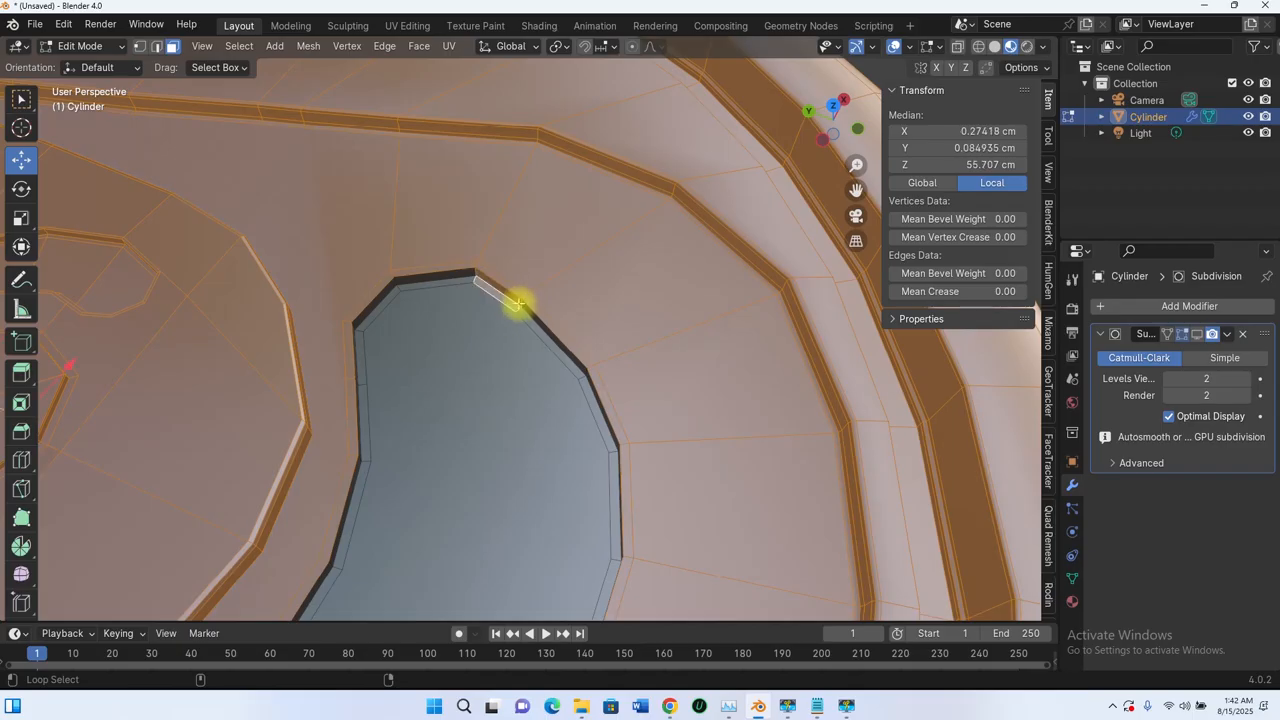
key(ctrl+z)
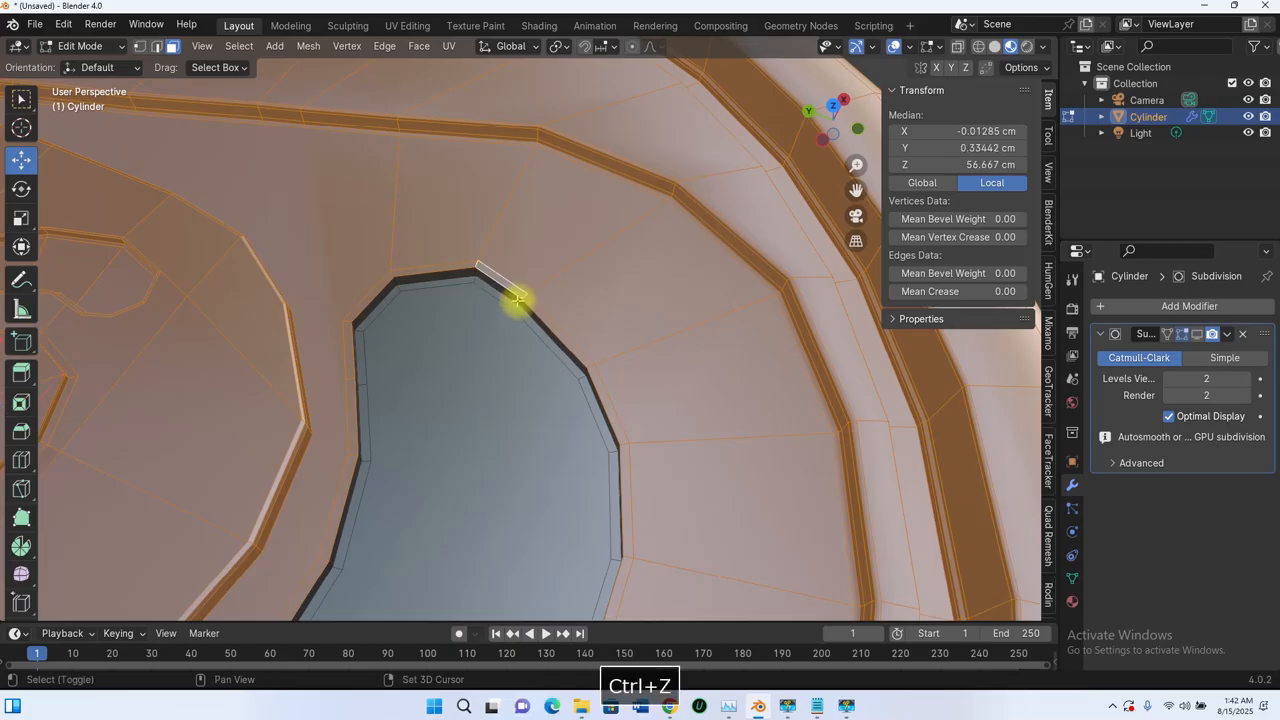
alt+shift+click(396, 285)
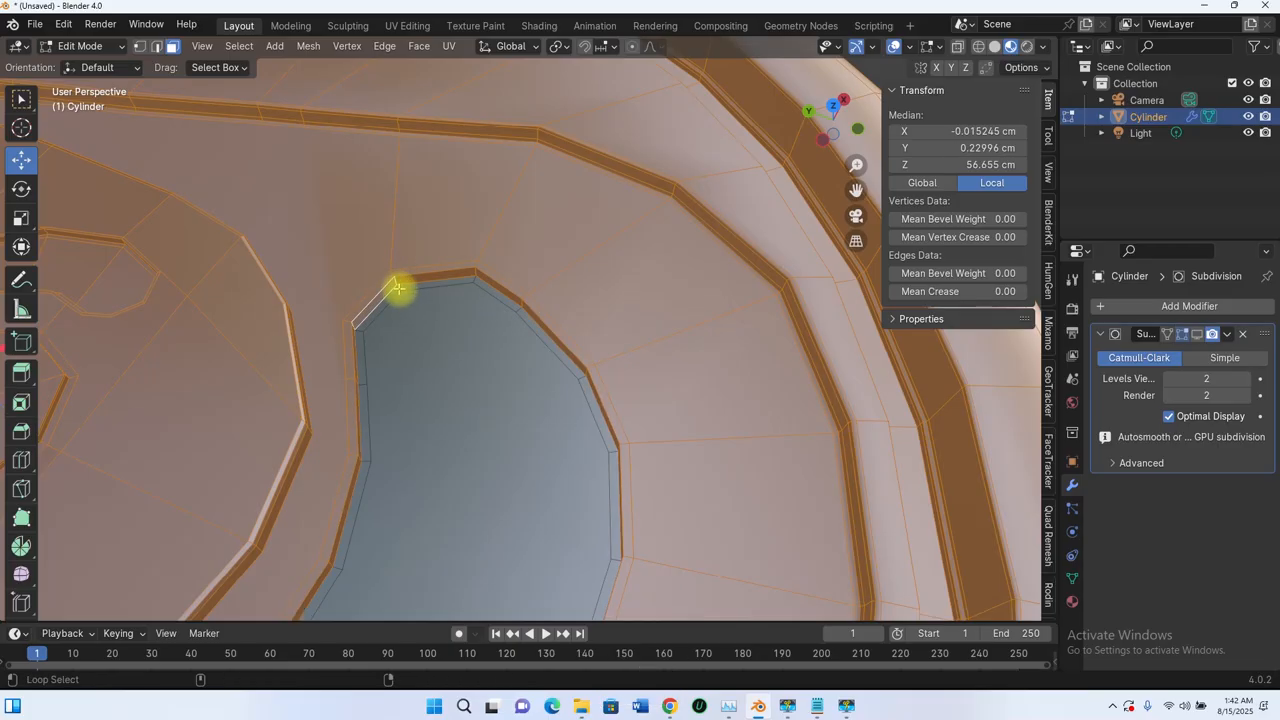
alt+shift+click(397, 289)
scroll(431, 340, down, 8)
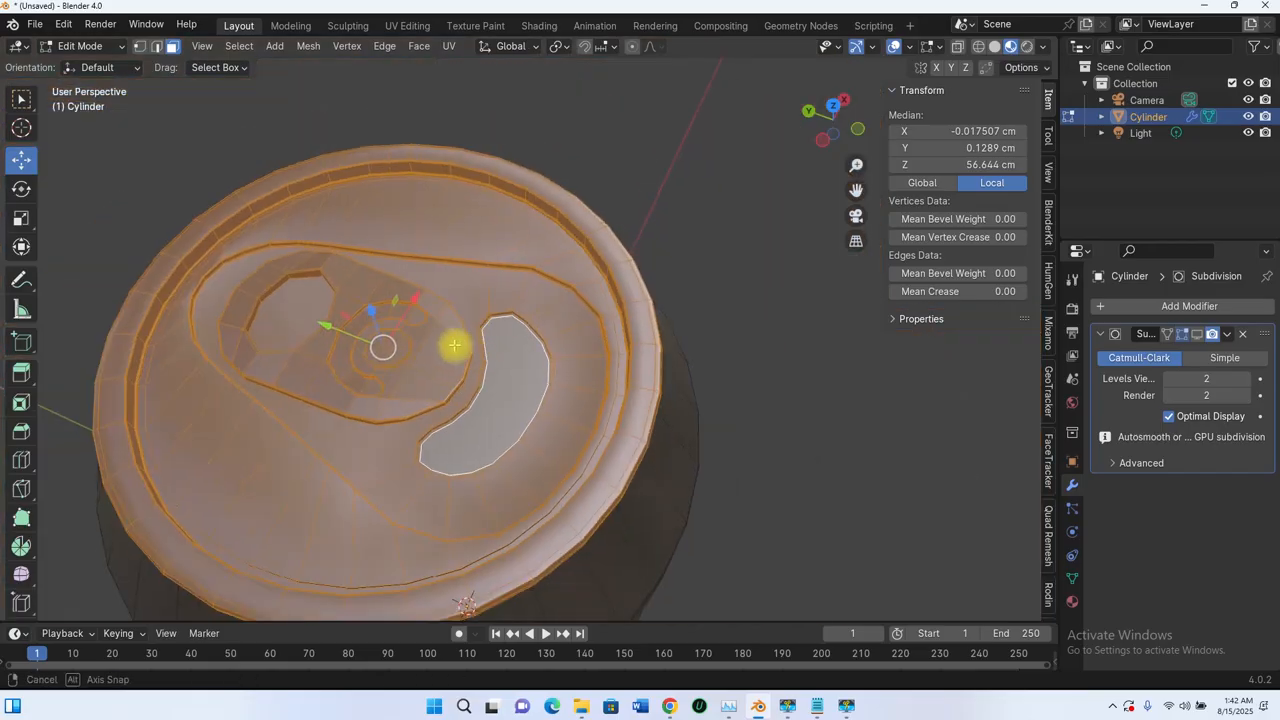
middle_drag(451, 343, 546, 330)
scroll(530, 310, up, 10)
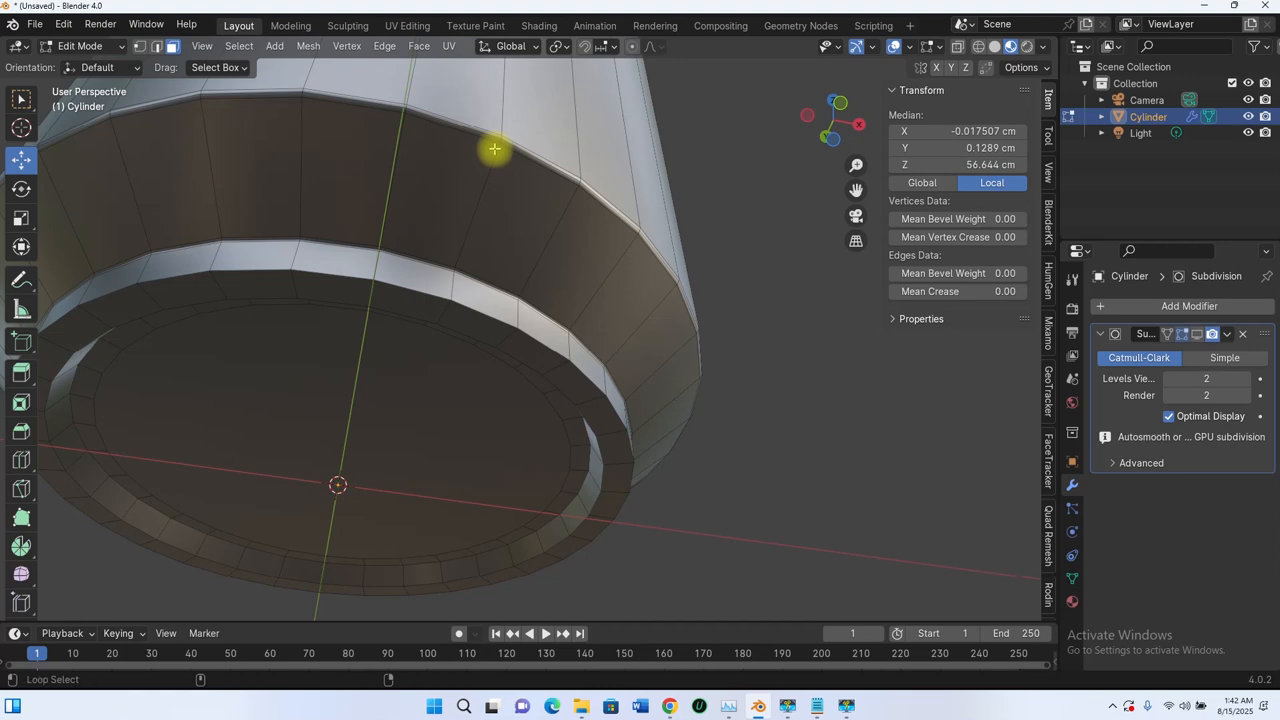
- Add a face loop on the can's bottom wall and the thin bottom-rim loop
alt+click(494, 148)
scroll(466, 286, up, 2)
middle_drag(466, 312, 471, 374)
scroll(468, 374, up, 3)
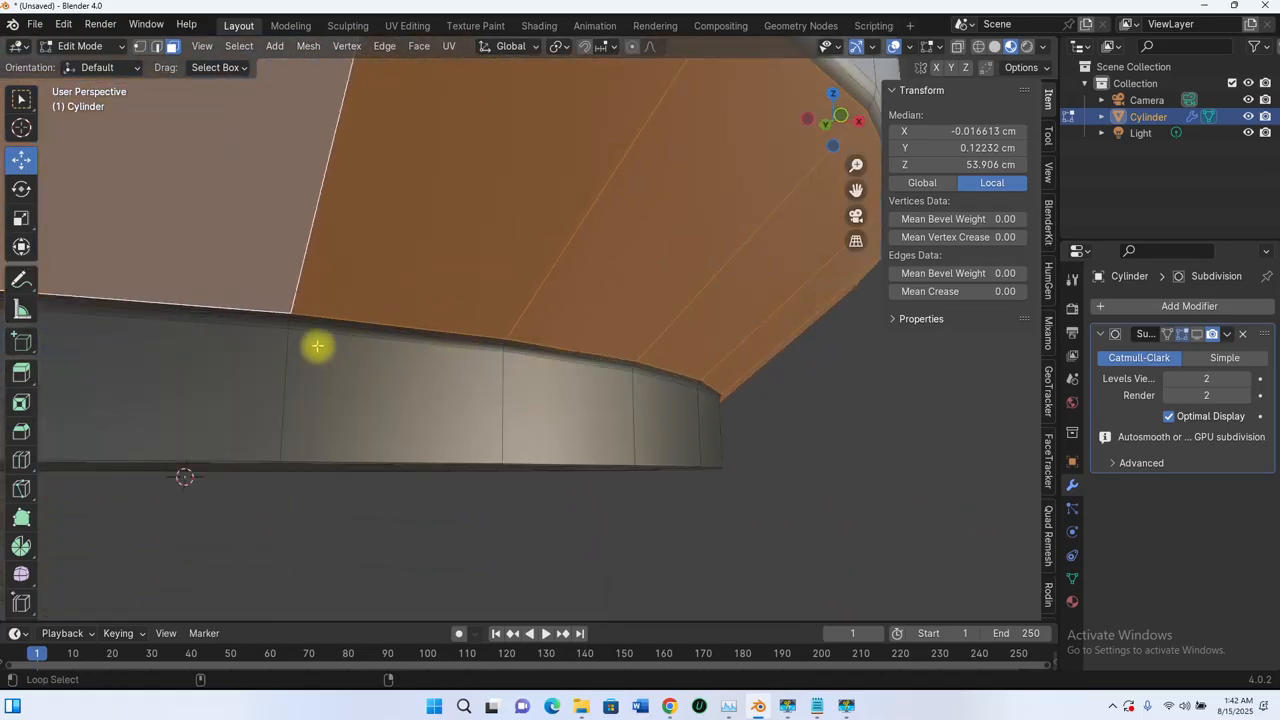
alt+shift+click(288, 320)
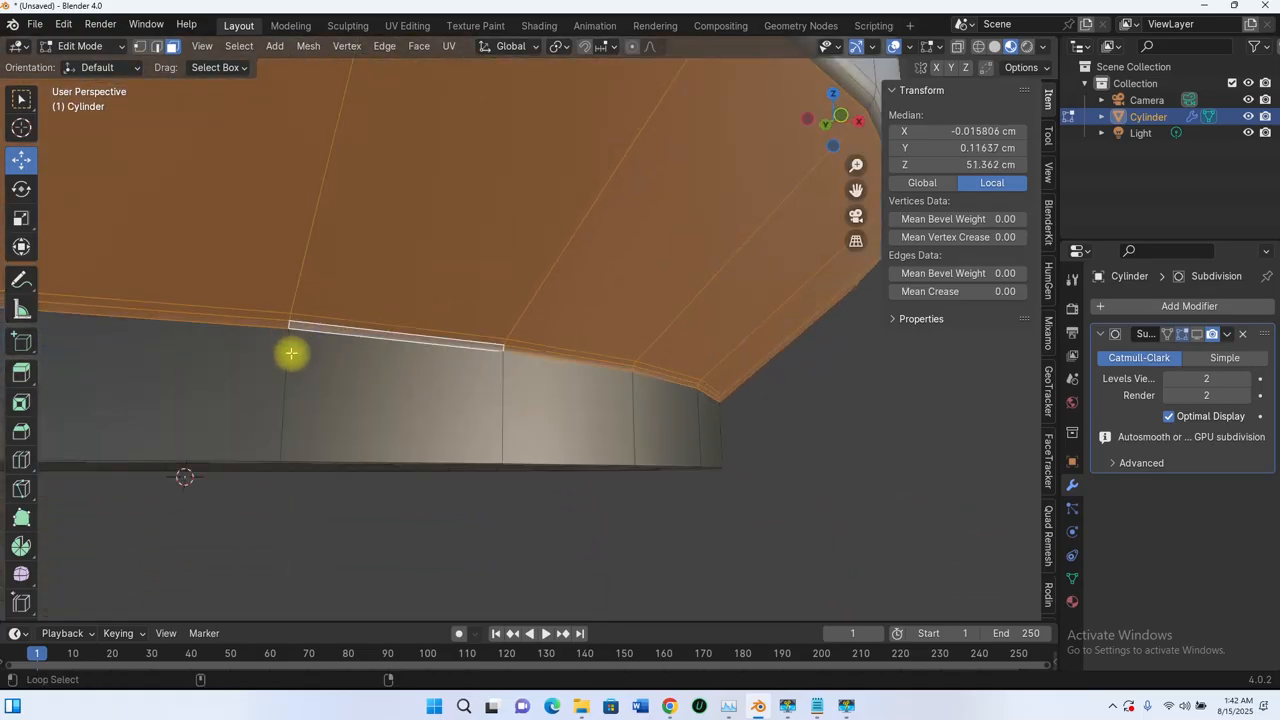
middle_drag(286, 357, 309, 306)
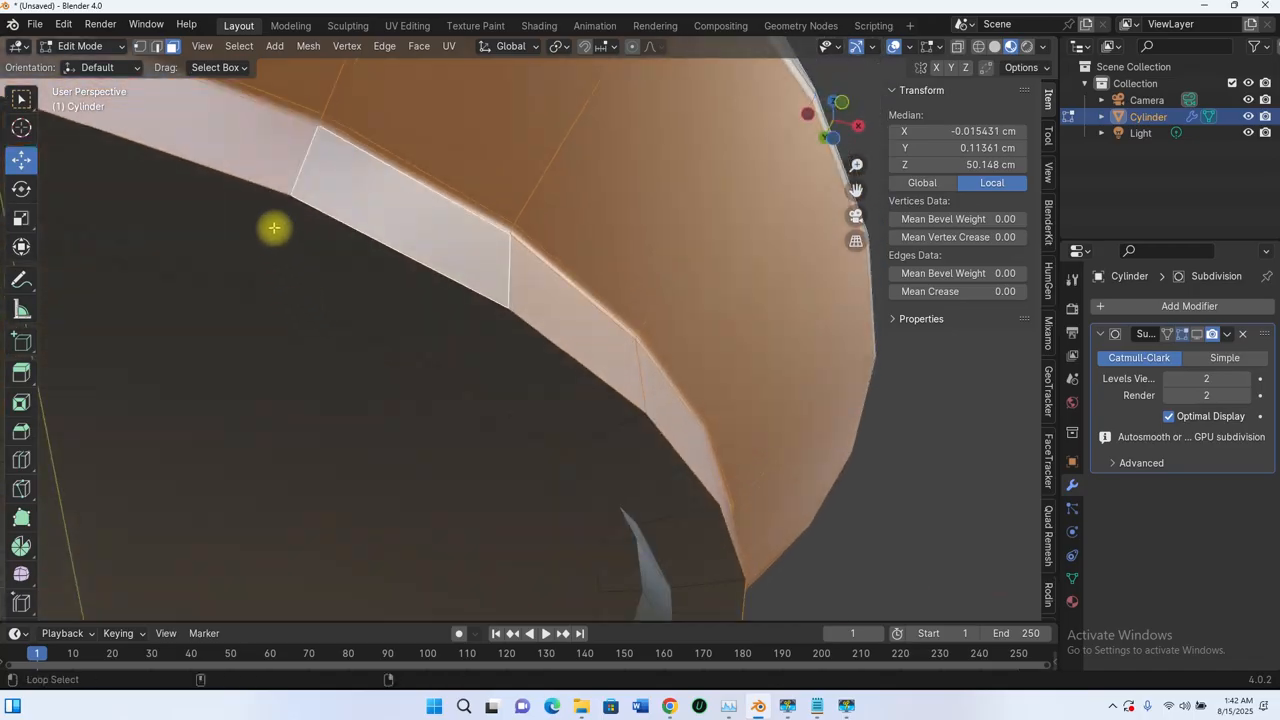
- Add the remaining bottom-rim face loops, including the inner thin loop
alt+shift+click(258, 287)
alt+shift+click(258, 298)
scroll(355, 408, down, 3)
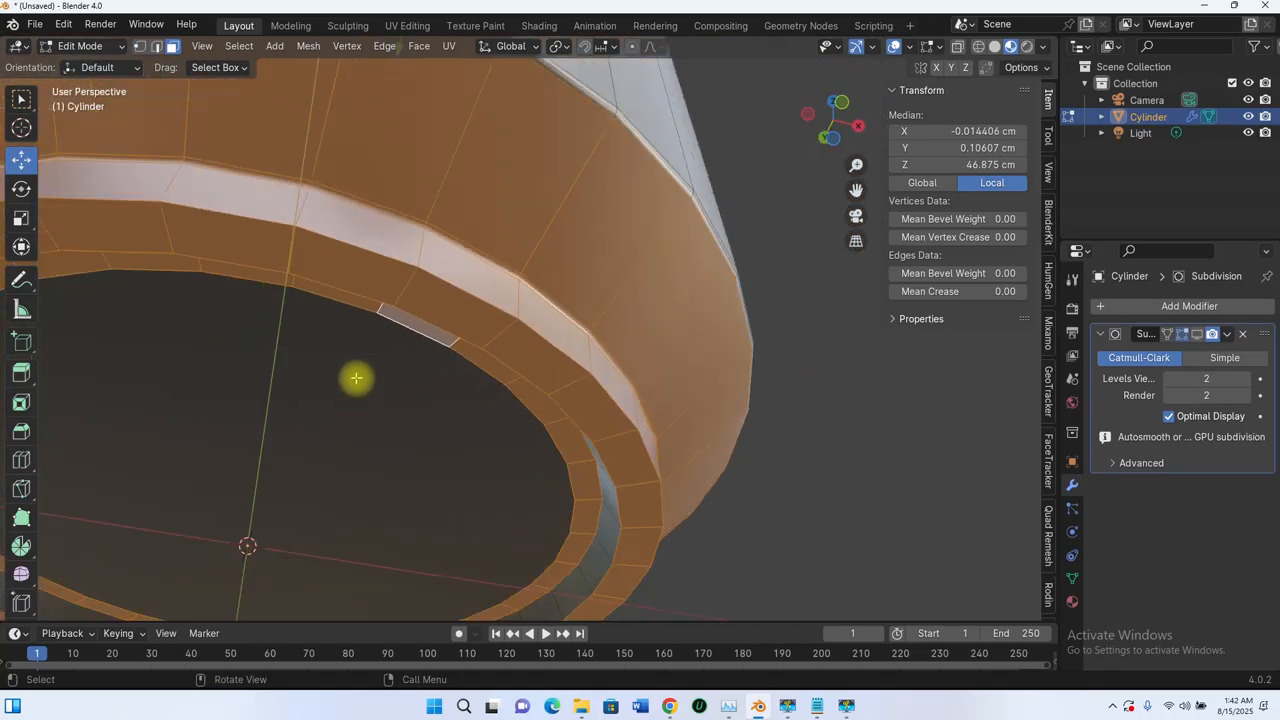
middle_drag(356, 379, 520, 383)
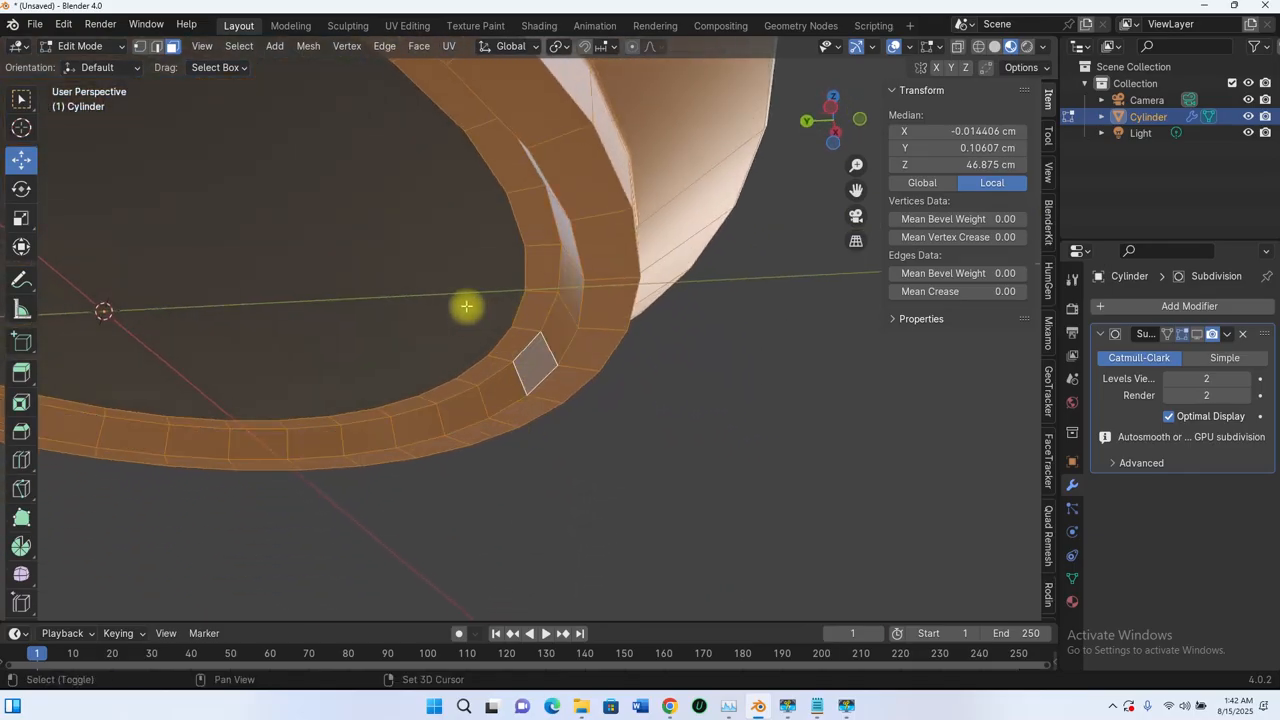
middle_drag(466, 306, 508, 306)
scroll(607, 347, down, 6)
scroll(533, 329, up, 8)
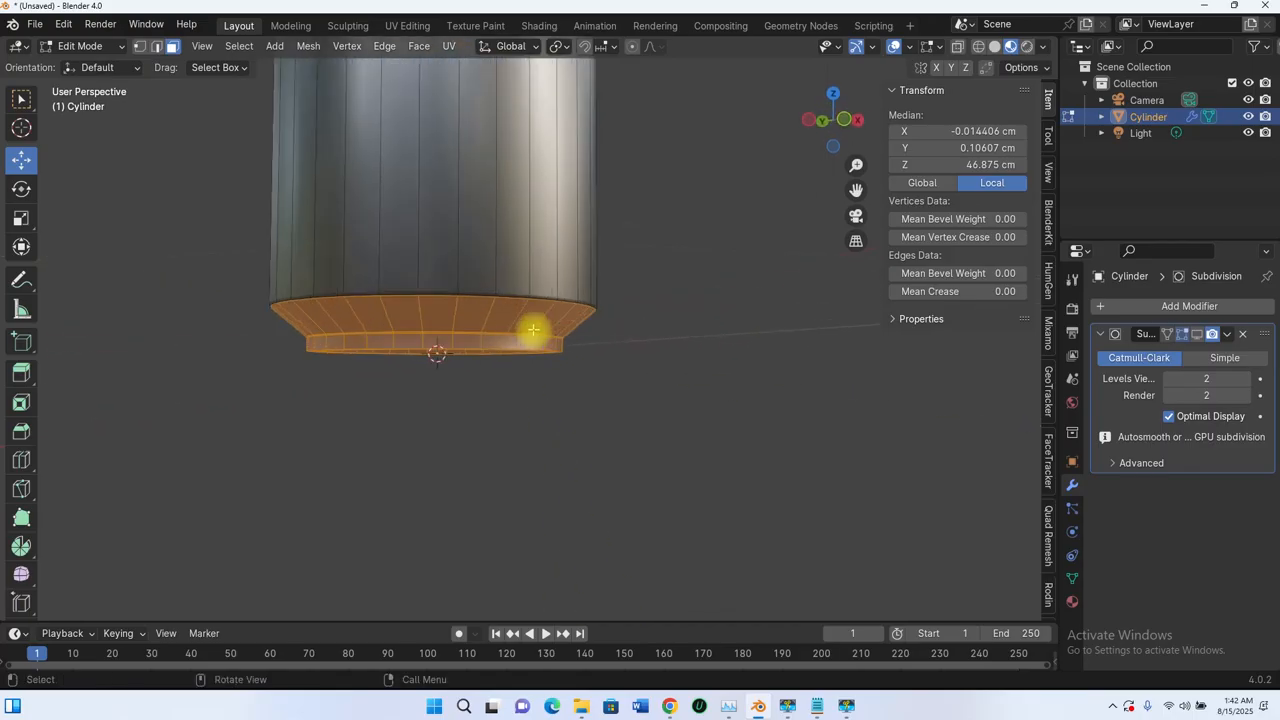
scroll(533, 329, up, 5)
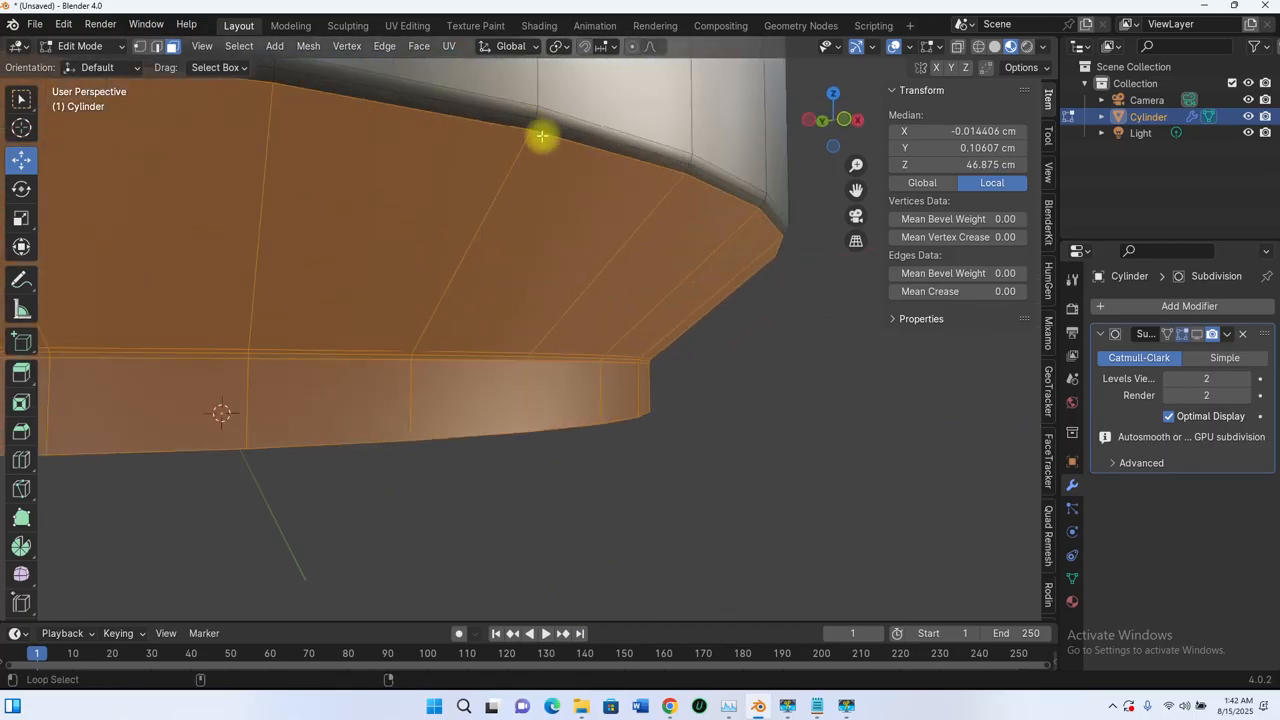
alt+shift+click(534, 127)
middle_drag(534, 157, 583, 383)
scroll(567, 236, down, 9)
middle_drag(583, 383, 556, 328)
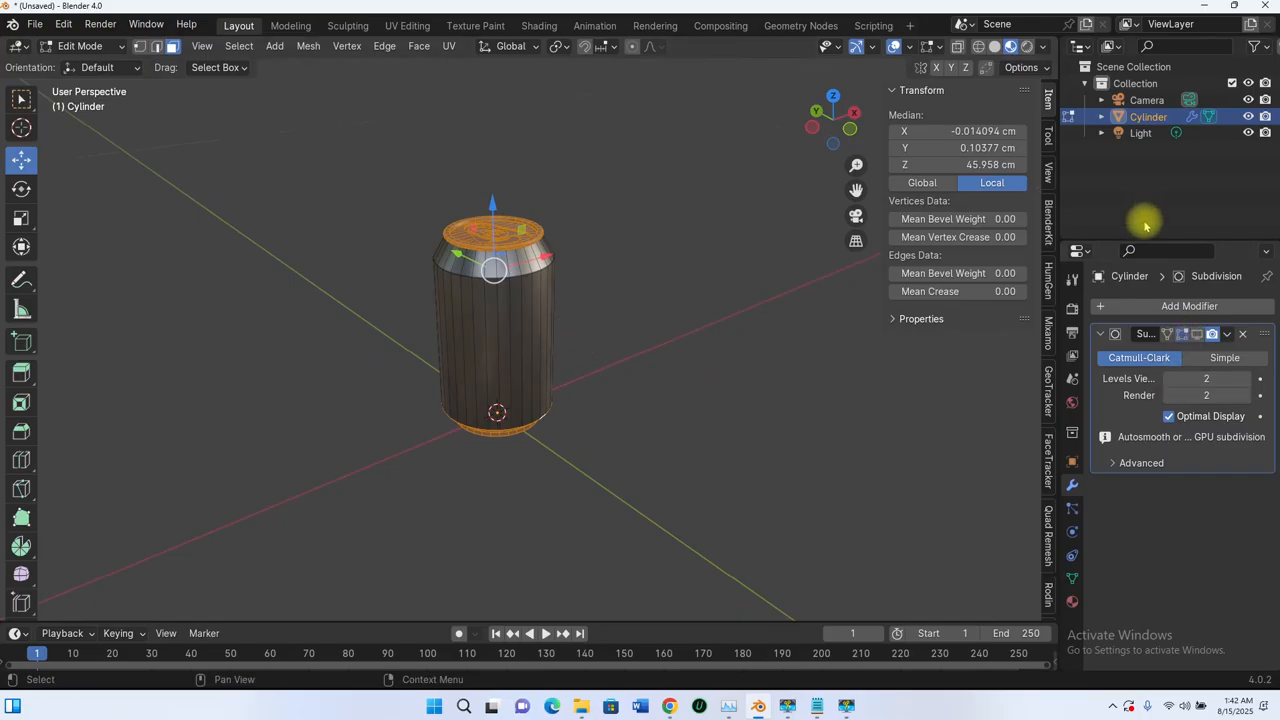
- Show the can's material slots and switch to Object Mode and back to Edit Mode
click(1072, 600)
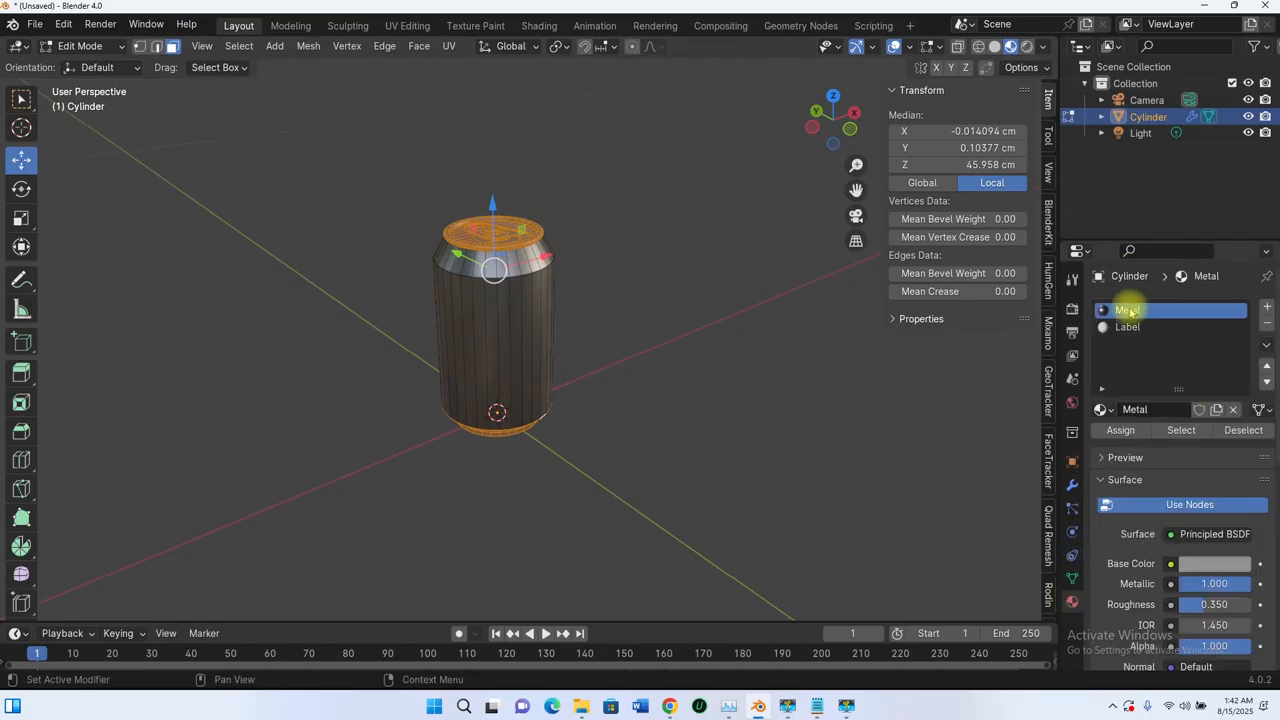
click(1122, 433)
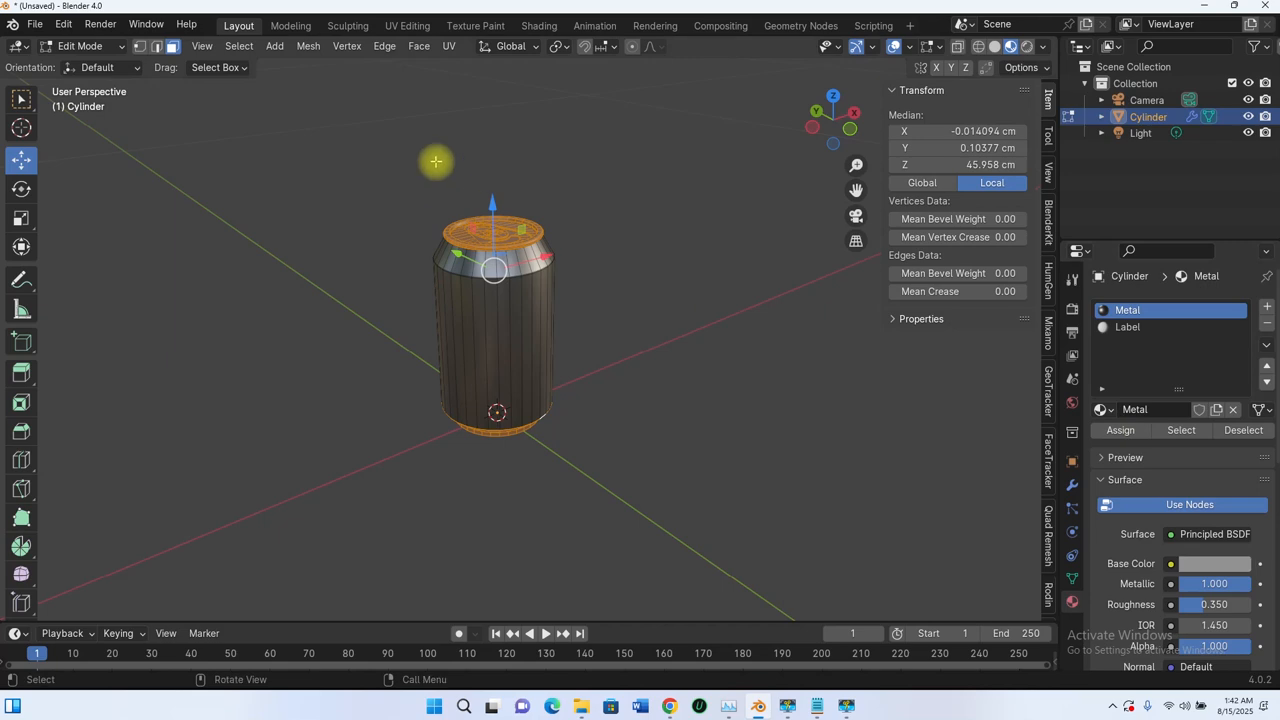
click(88, 46)
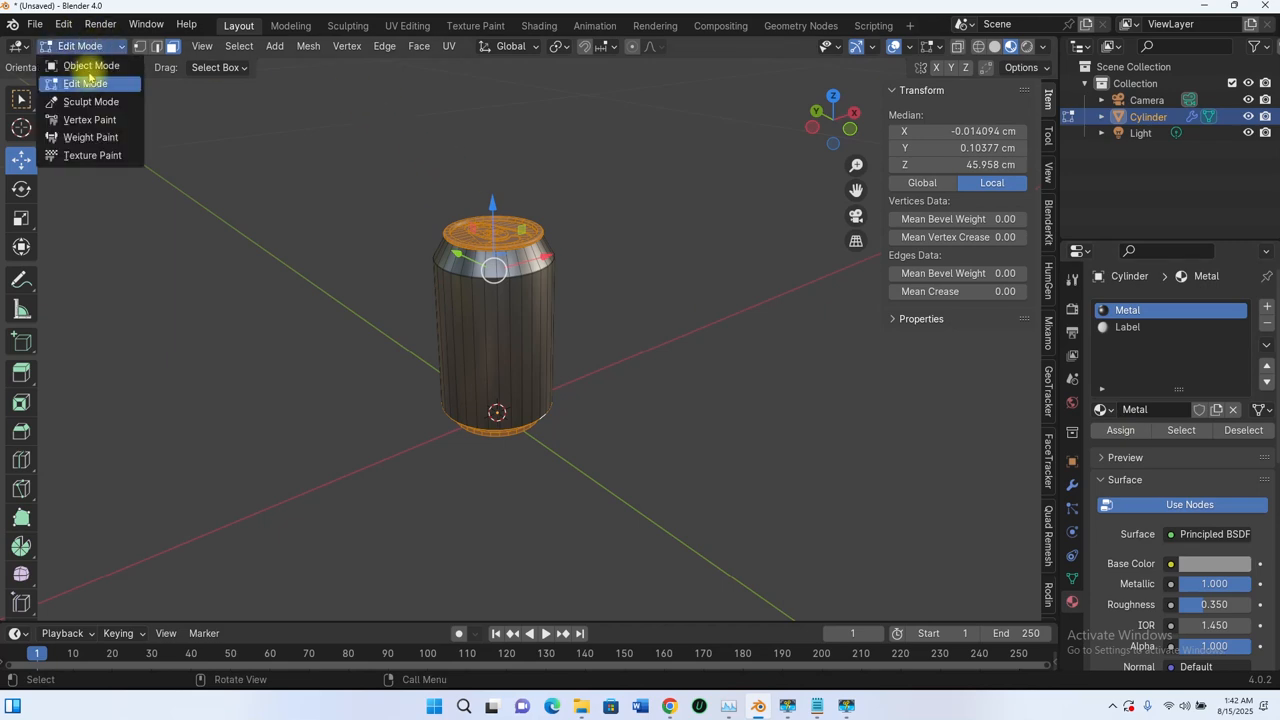
click(91, 64)
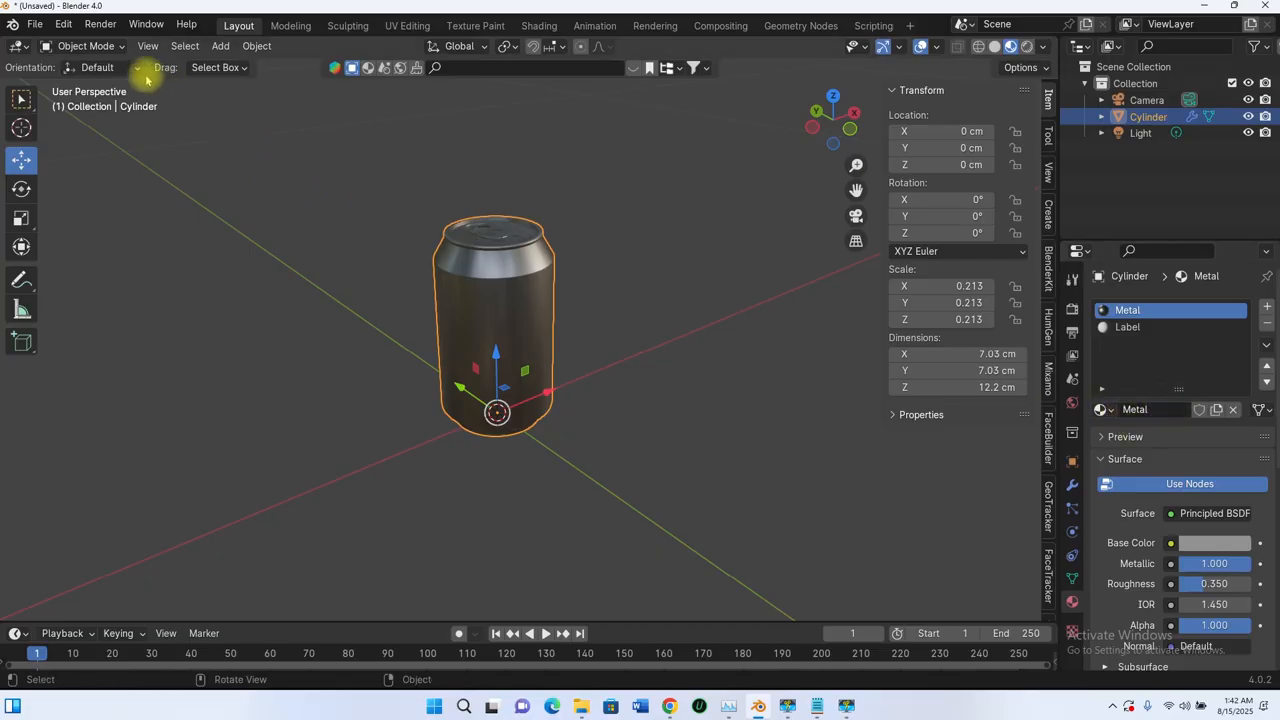
click(100, 46)
click(86, 83)
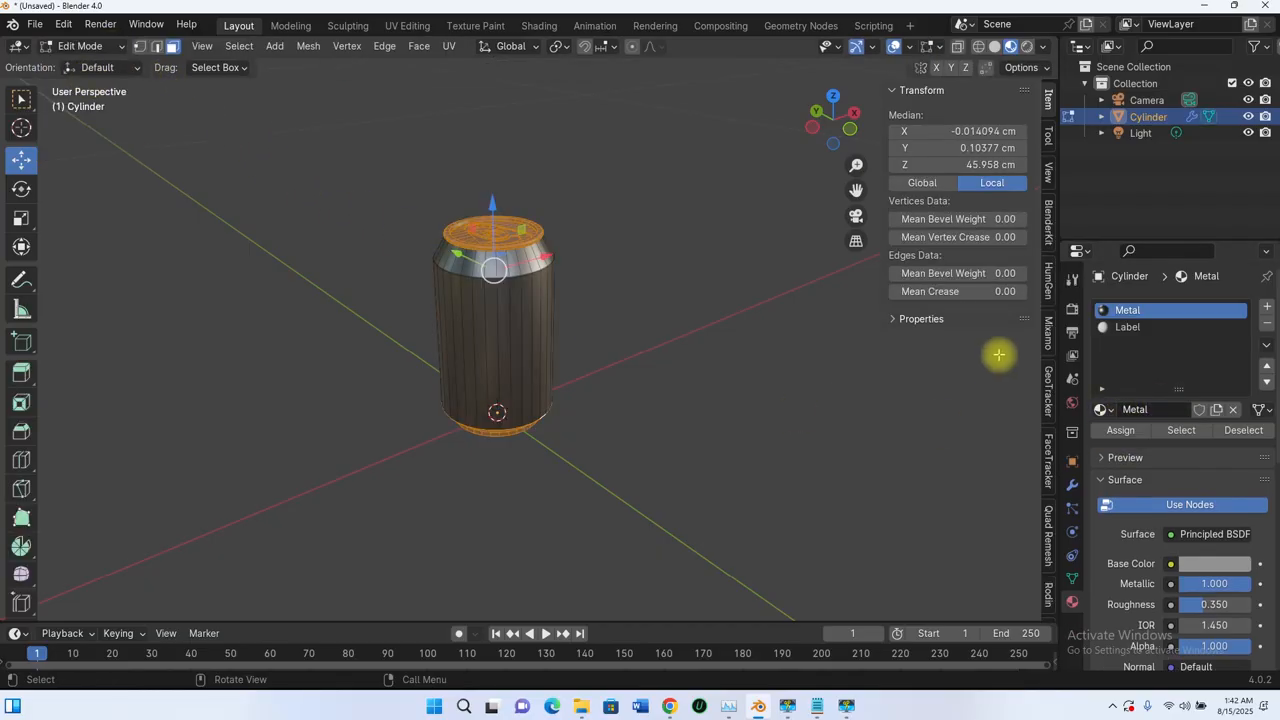
- Assign the Metal material to the selected rim, lid and base faces
click(1121, 430)
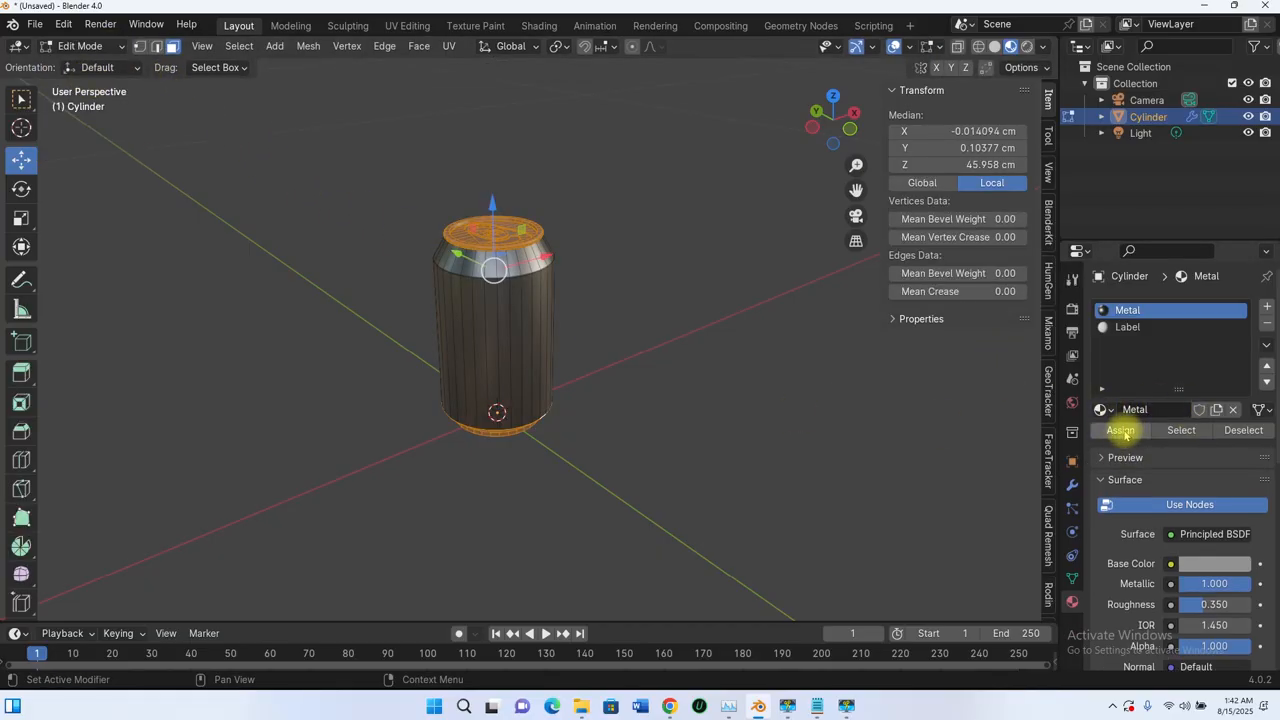
scroll(566, 306, down, 3)
scroll(540, 323, up, 5)
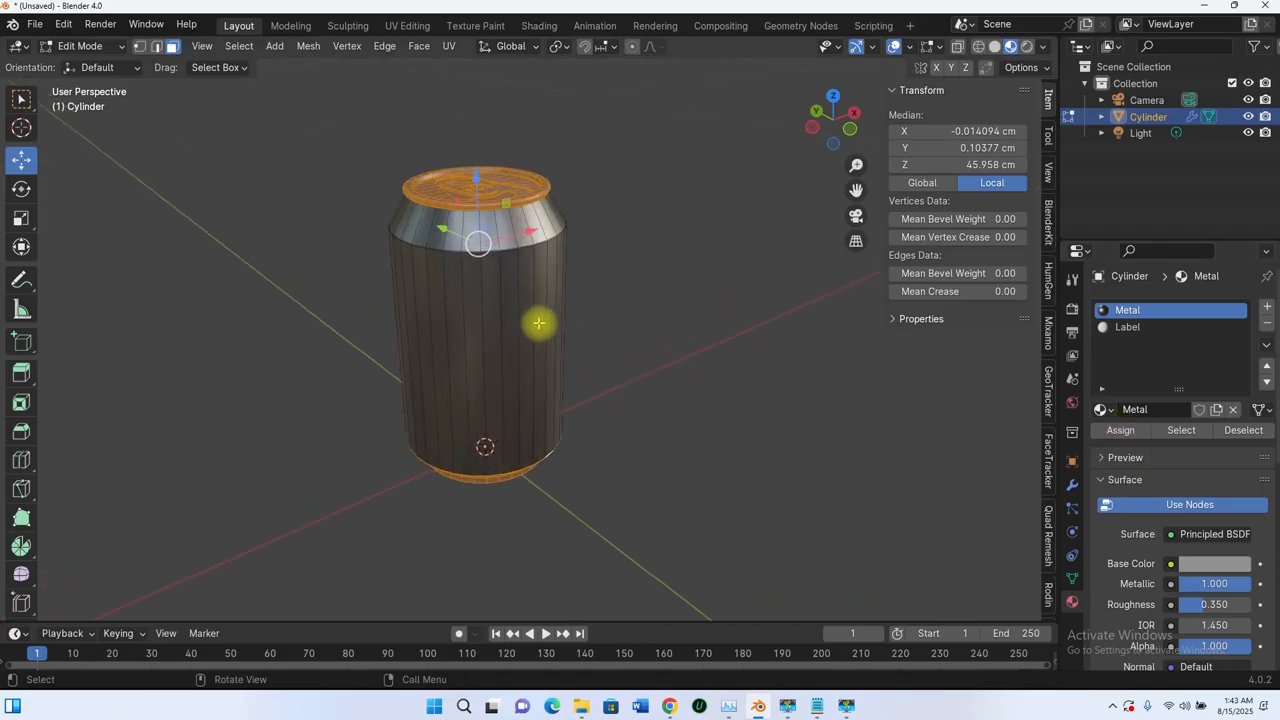
click(1122, 437)
middle_drag(591, 315, 505, 228)
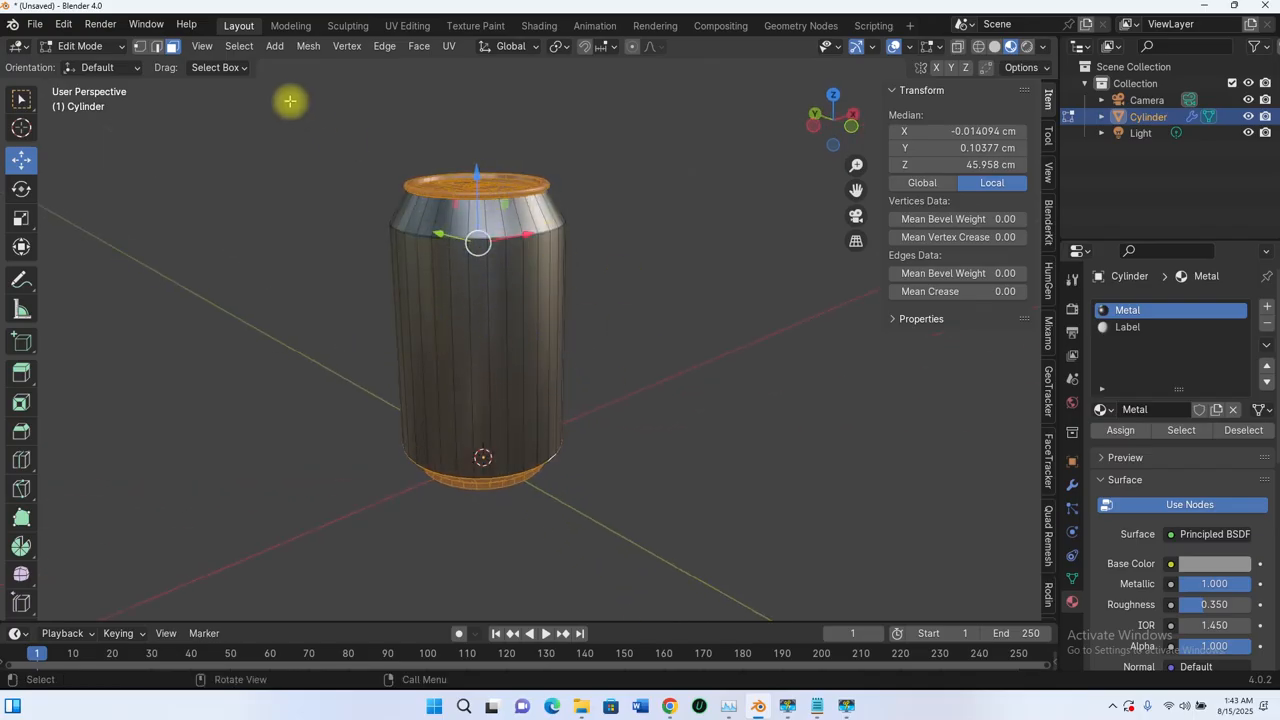
click(239, 46)
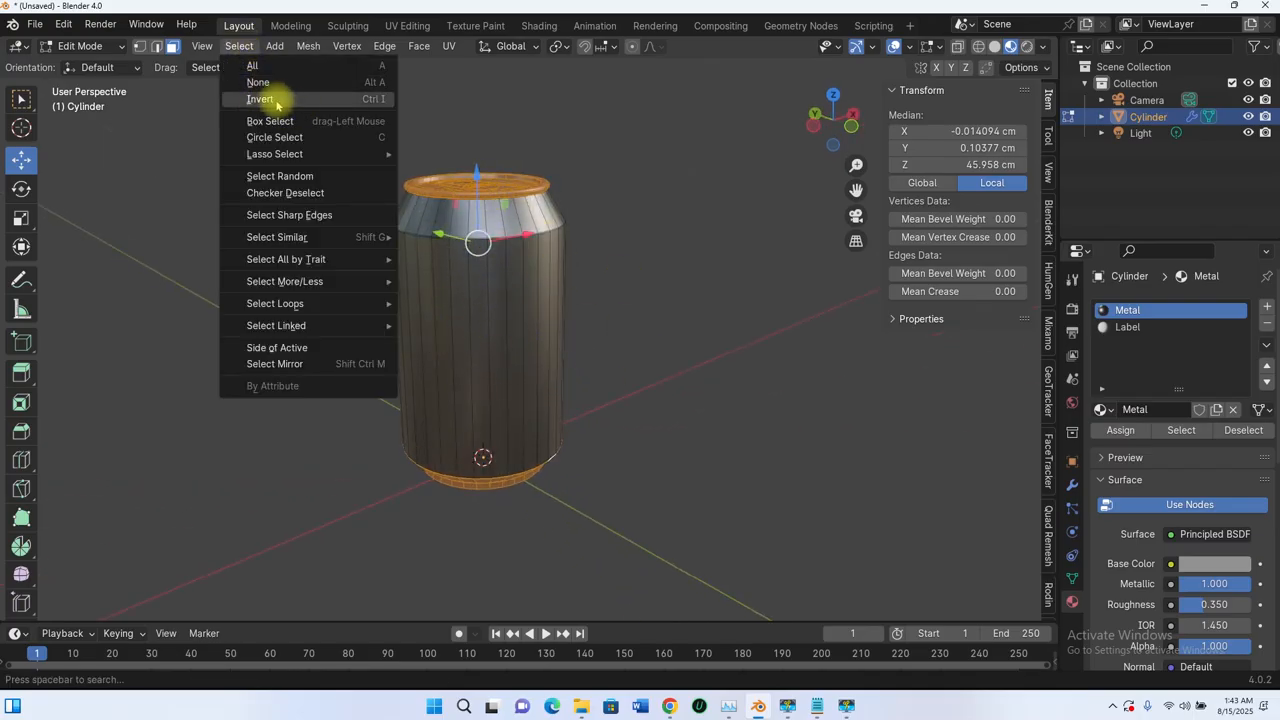
- Invert the selection and assign the Label material to the can's body faces
click(370, 102)
middle_drag(557, 380, 514, 294)
click(1125, 328)
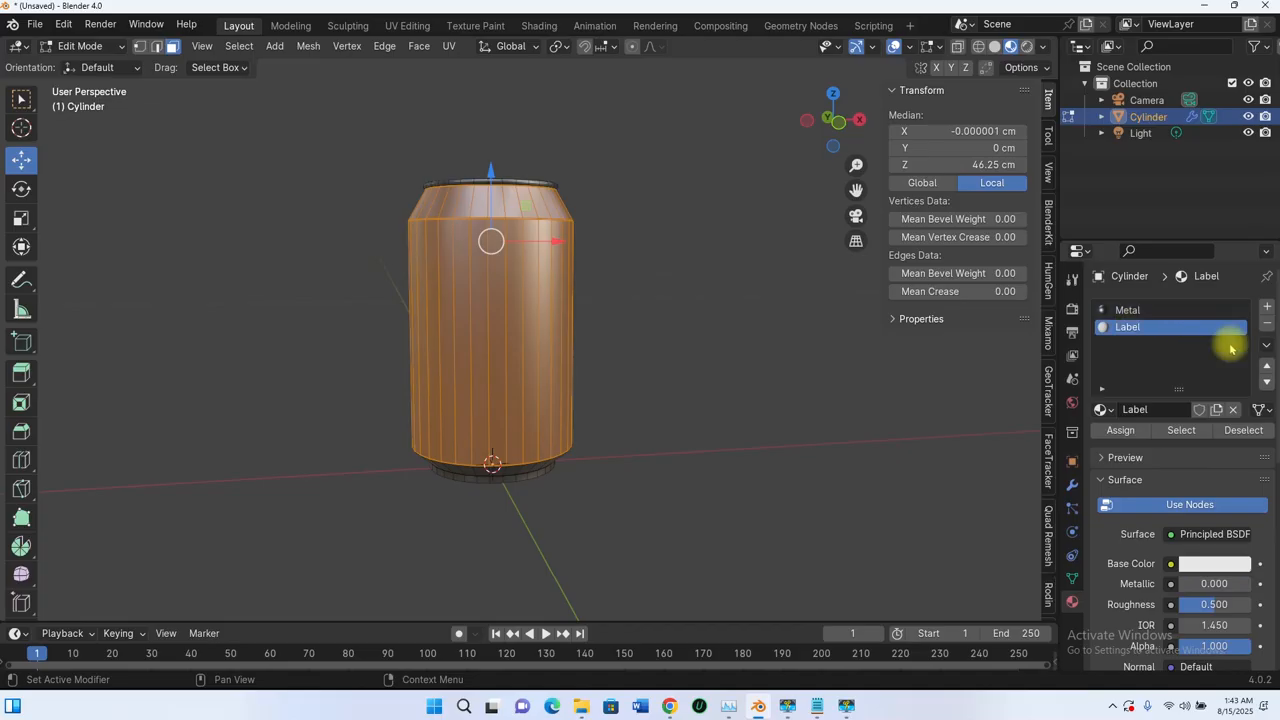
click(1120, 430)
middle_drag(543, 280, 594, 351)
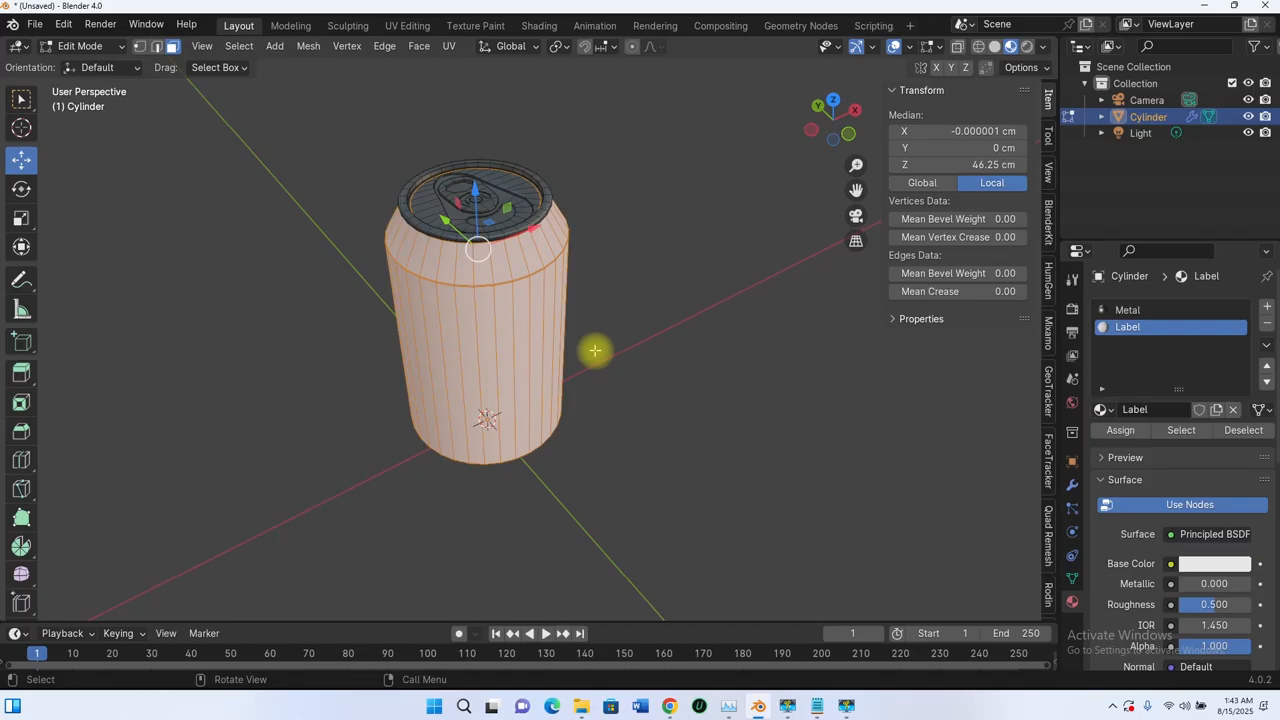
middle_drag(577, 386, 638, 399)
- Return to Object Mode and enable the Subdivision modifier's viewport display
key(Tab)
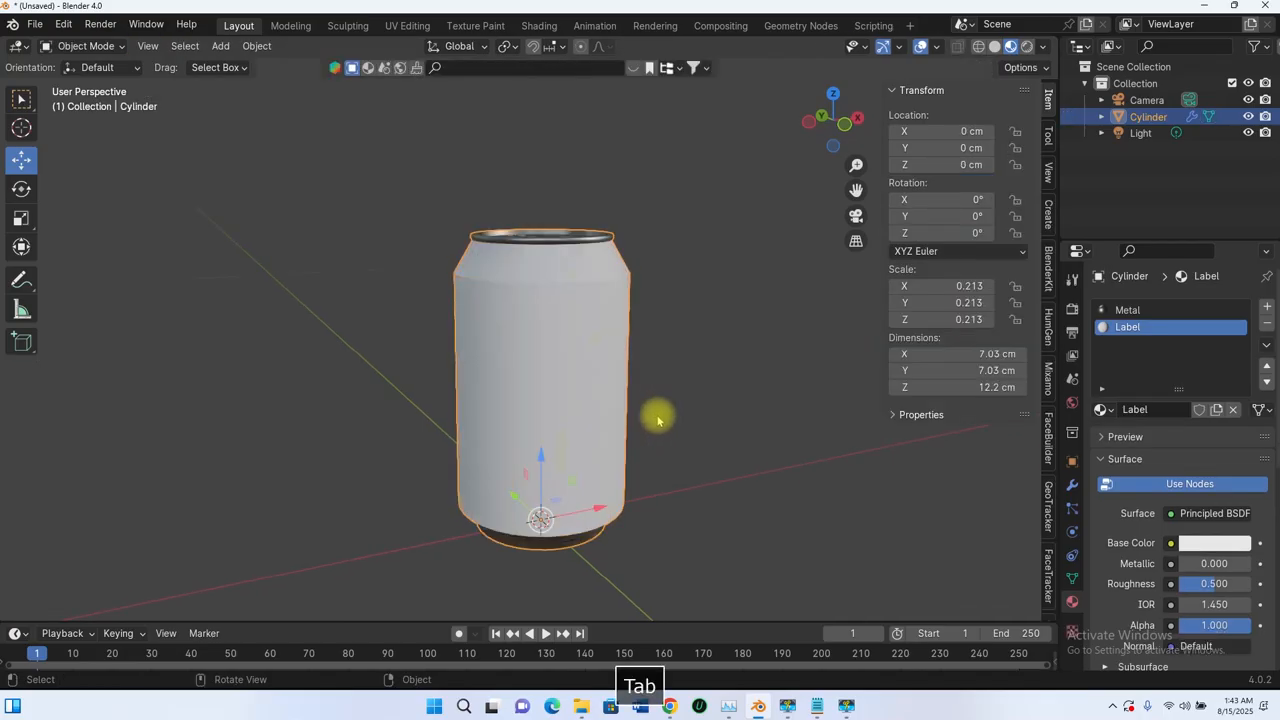
middle_drag(548, 398, 543, 436)
scroll(570, 283, up, 4)
middle_drag(573, 279, 610, 300)
click(1073, 486)
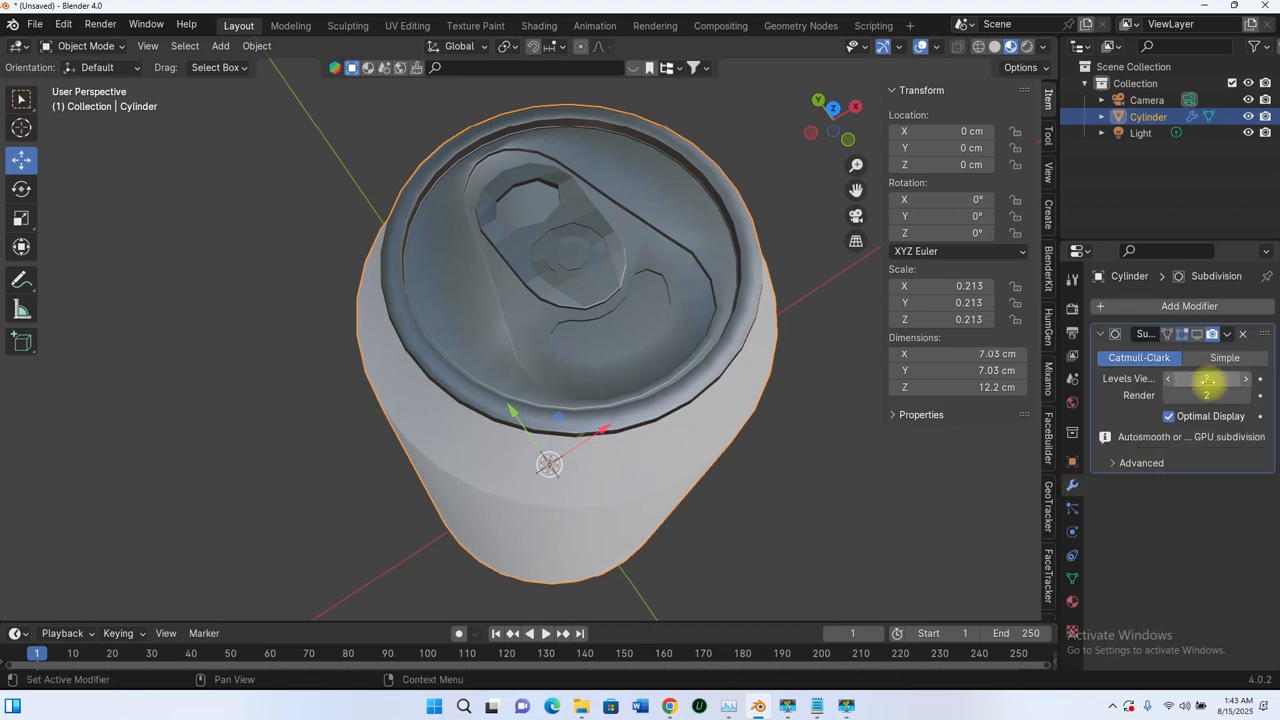
click(1197, 334)
- Orbit around the smoothed white-and-metal can to inspect it from side and top
scroll(789, 431, down, 4)
middle_drag(789, 431, 772, 309)
scroll(622, 282, up, 1)
middle_drag(629, 289, 665, 252)
scroll(663, 252, up, 5)
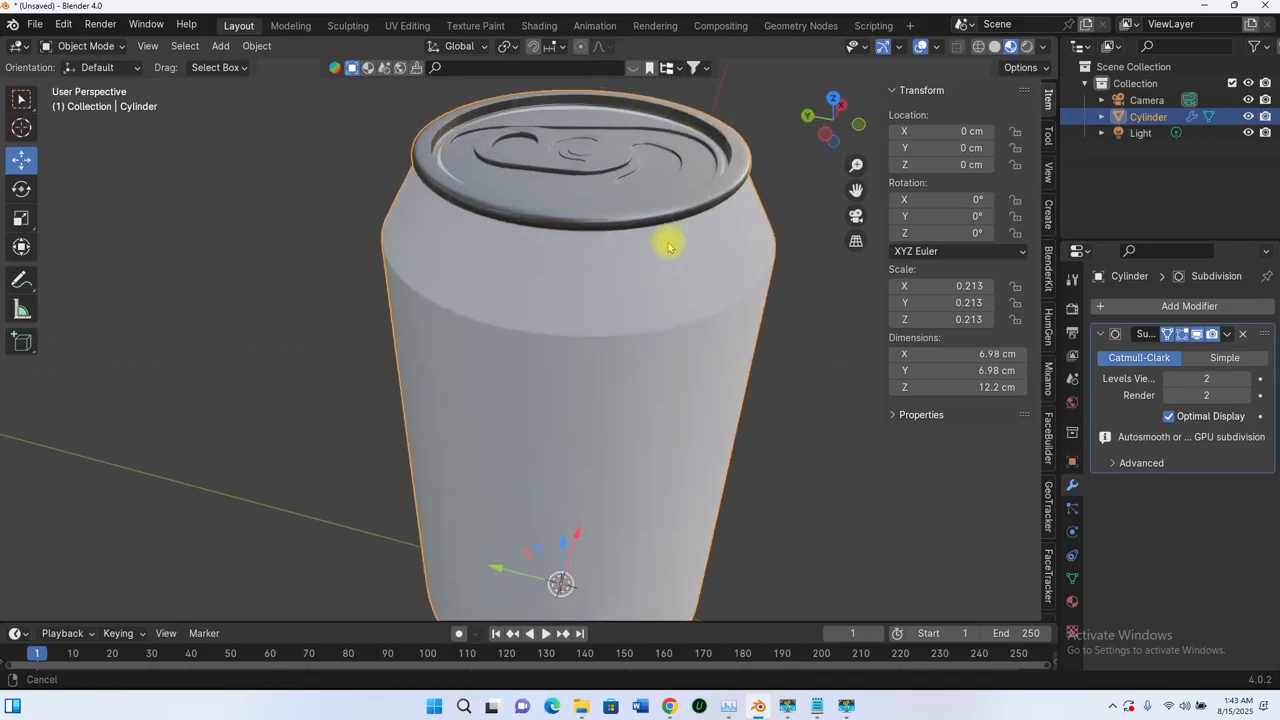
scroll(620, 178, down, 4)
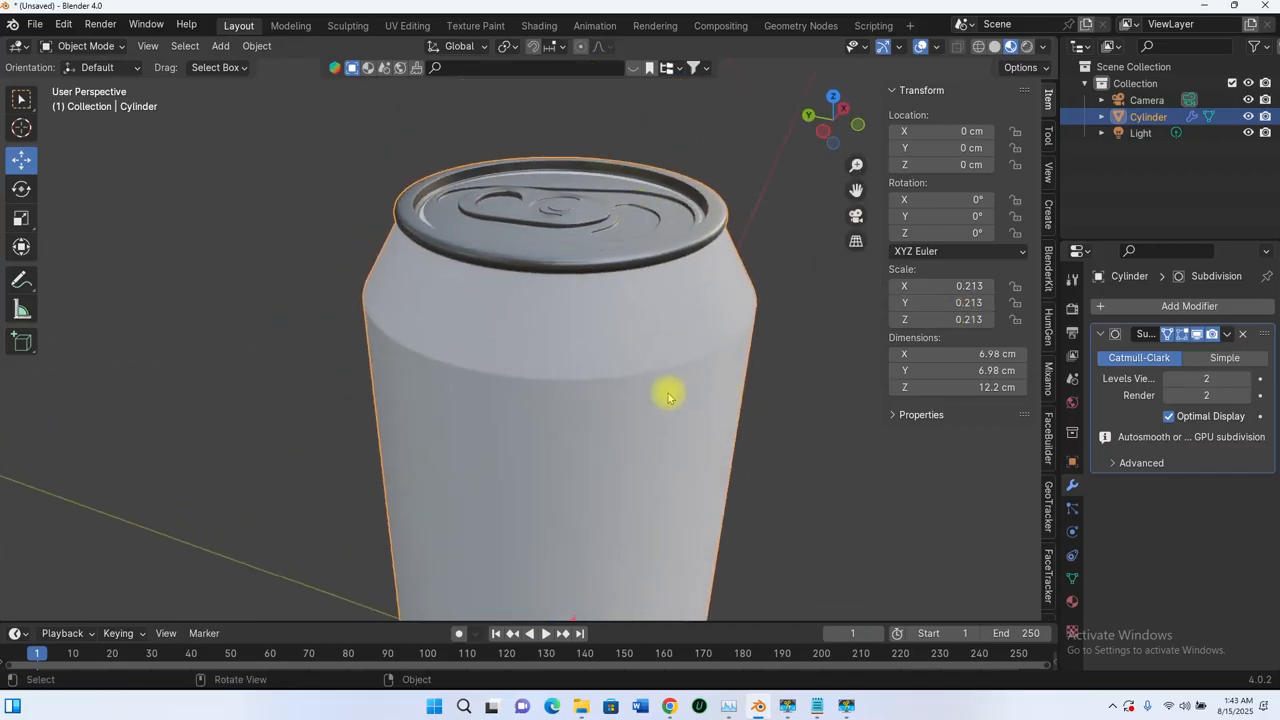
middle_drag(656, 354, 700, 191)
scroll(722, 258, down, 4)
middle_drag(690, 355, 620, 277)
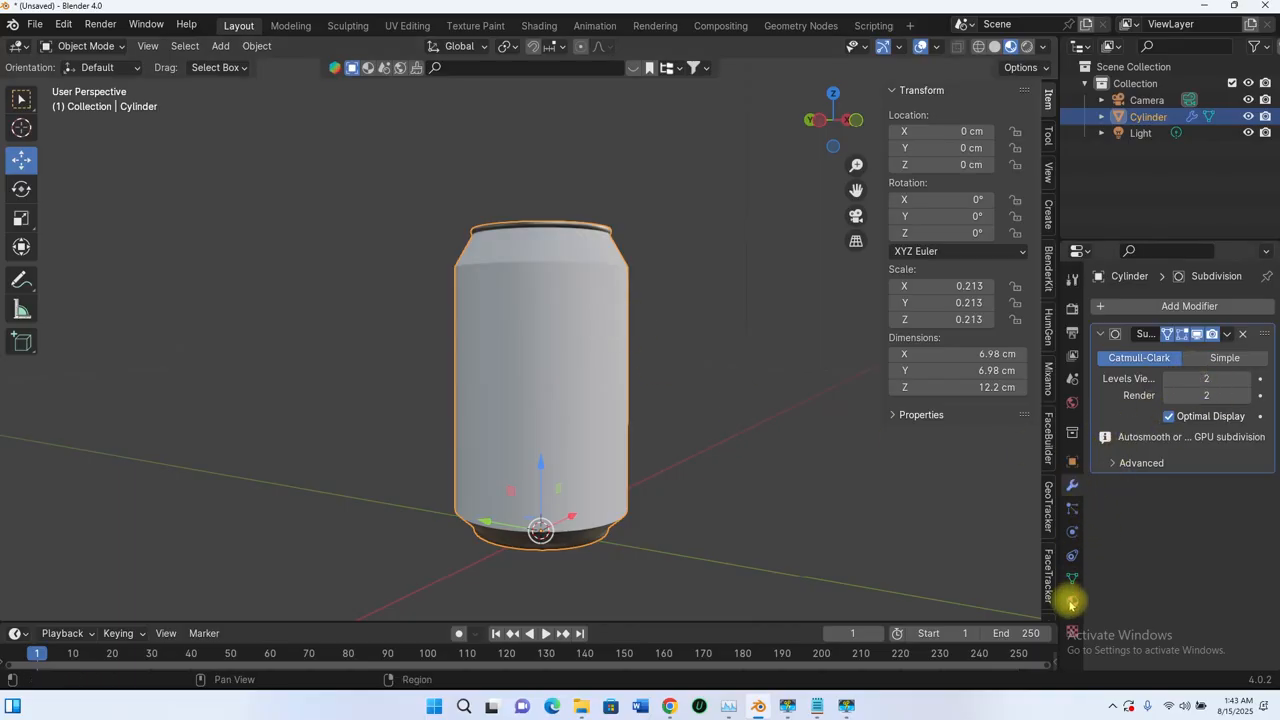
- Try the Label material's Metallic at 1.000, then lower it to about 0.459
click(1071, 603)
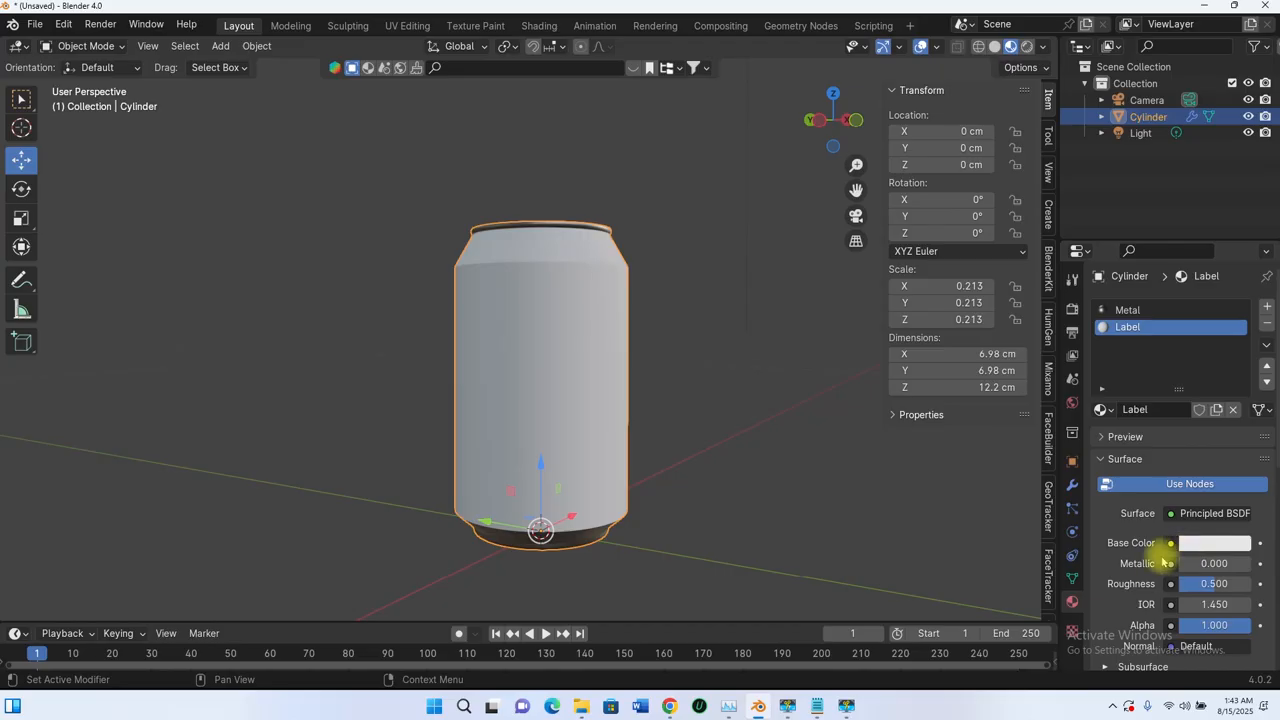
drag(1183, 564, 1250, 564)
middle_drag(682, 361, 712, 414)
scroll(620, 364, up, 2)
middle_drag(664, 338, 676, 296)
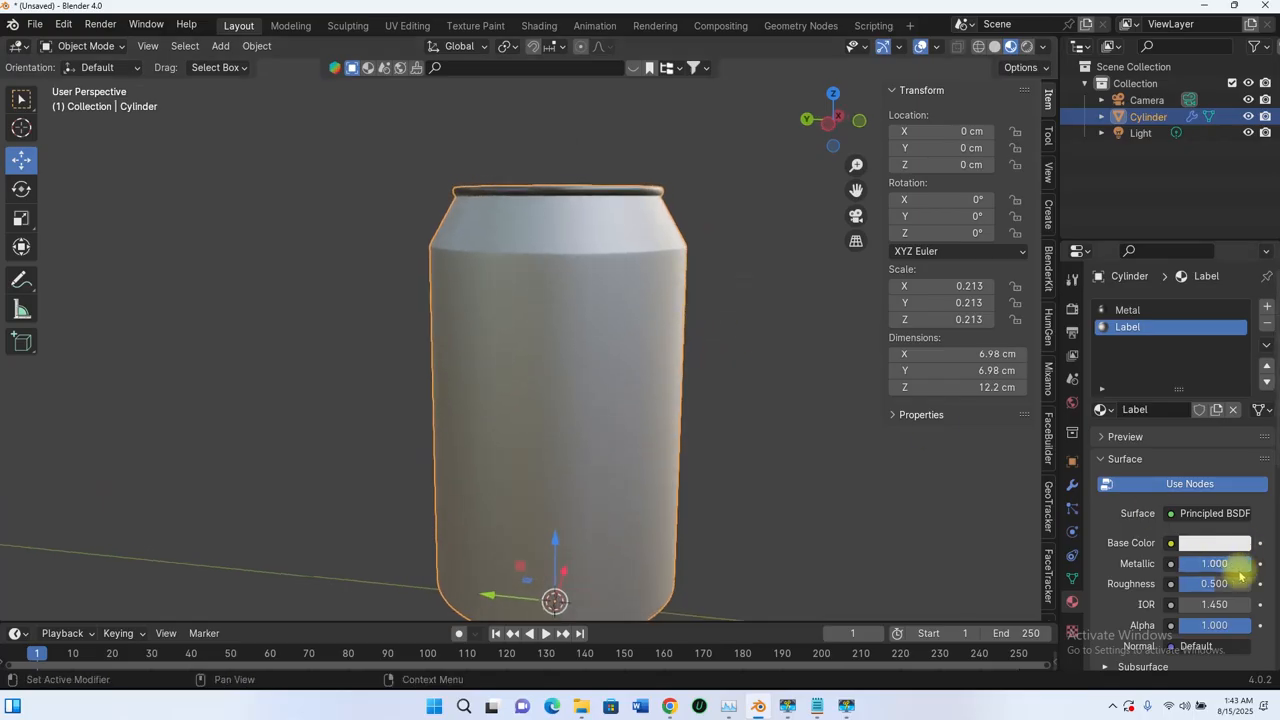
drag(1237, 570, 1200, 566)
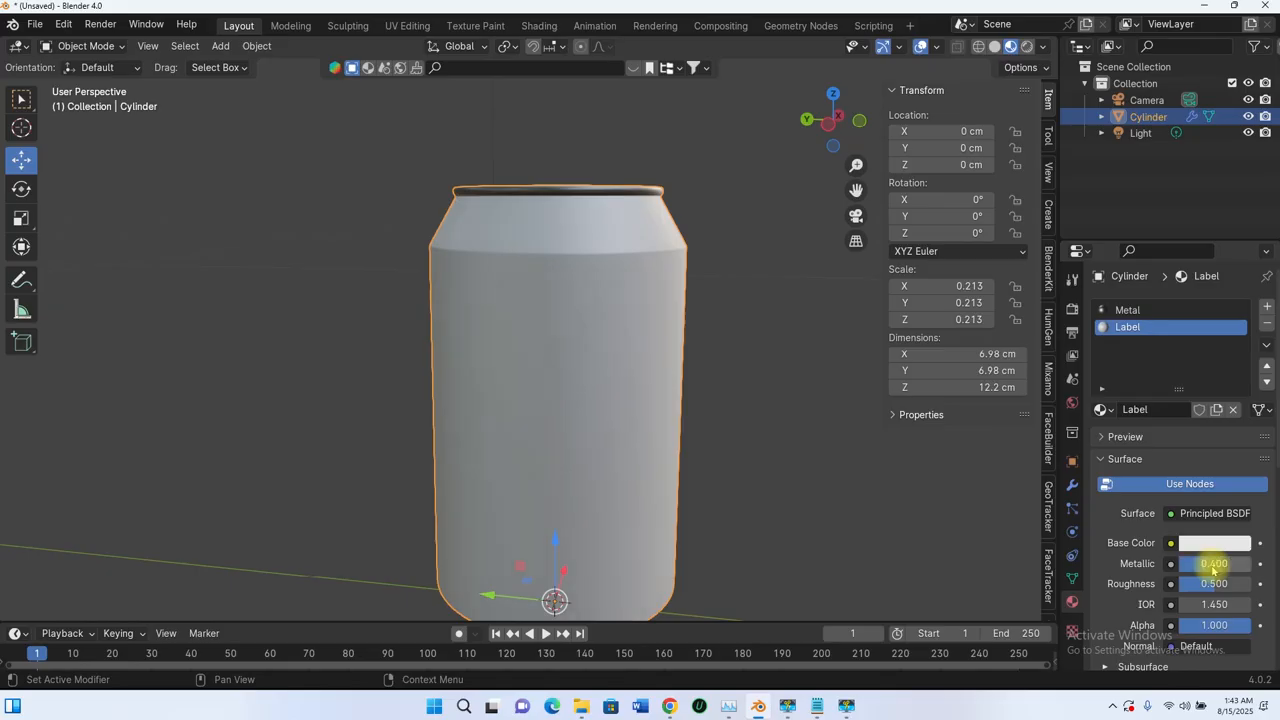
middle_drag(634, 323, 682, 316)
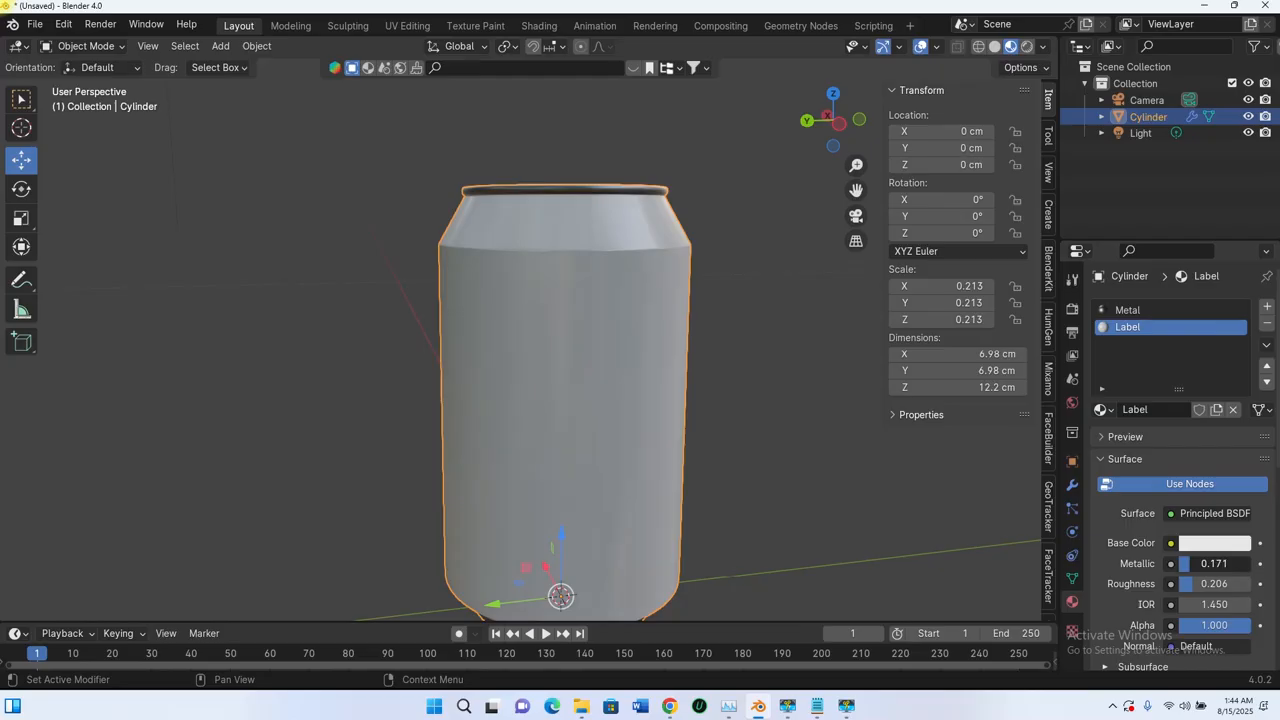
- Set the Label's Metallic to 0.000 and view the can from lower angles
scroll(623, 300, down, 2)
middle_drag(623, 300, 658, 358)
scroll(559, 260, up, 4)
scroll(658, 359, up, 3)
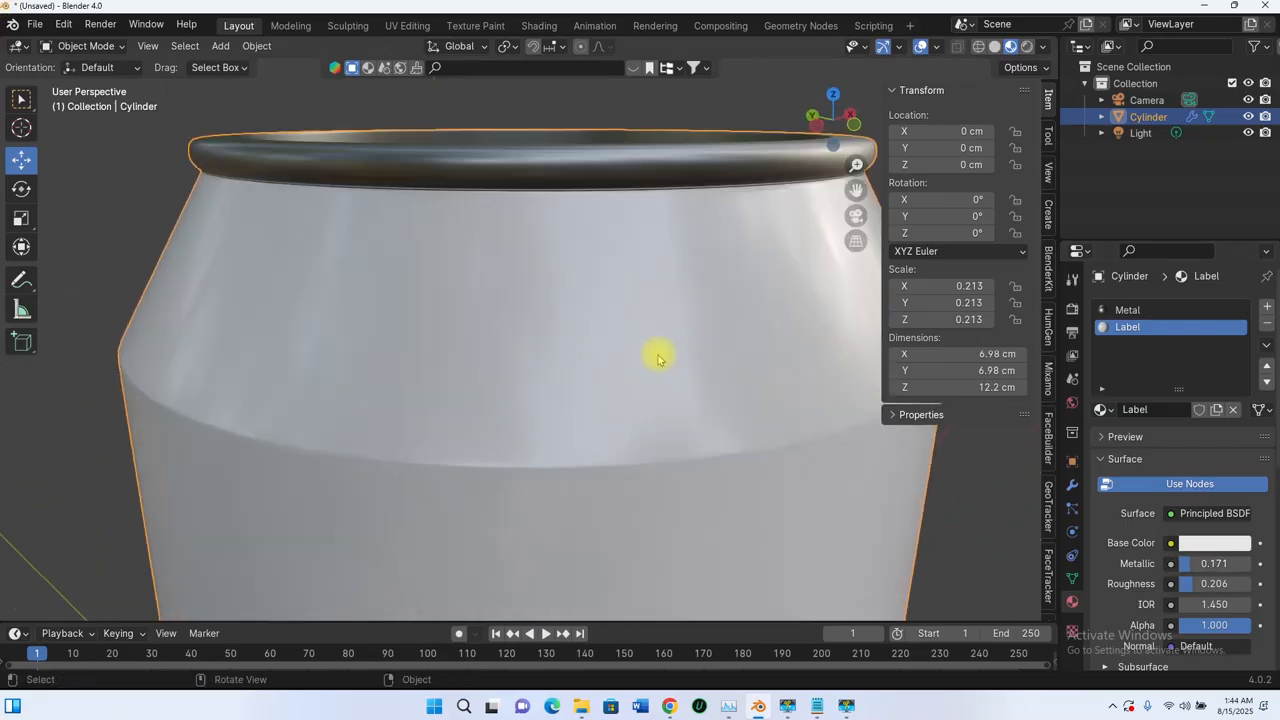
scroll(658, 358, down, 3)
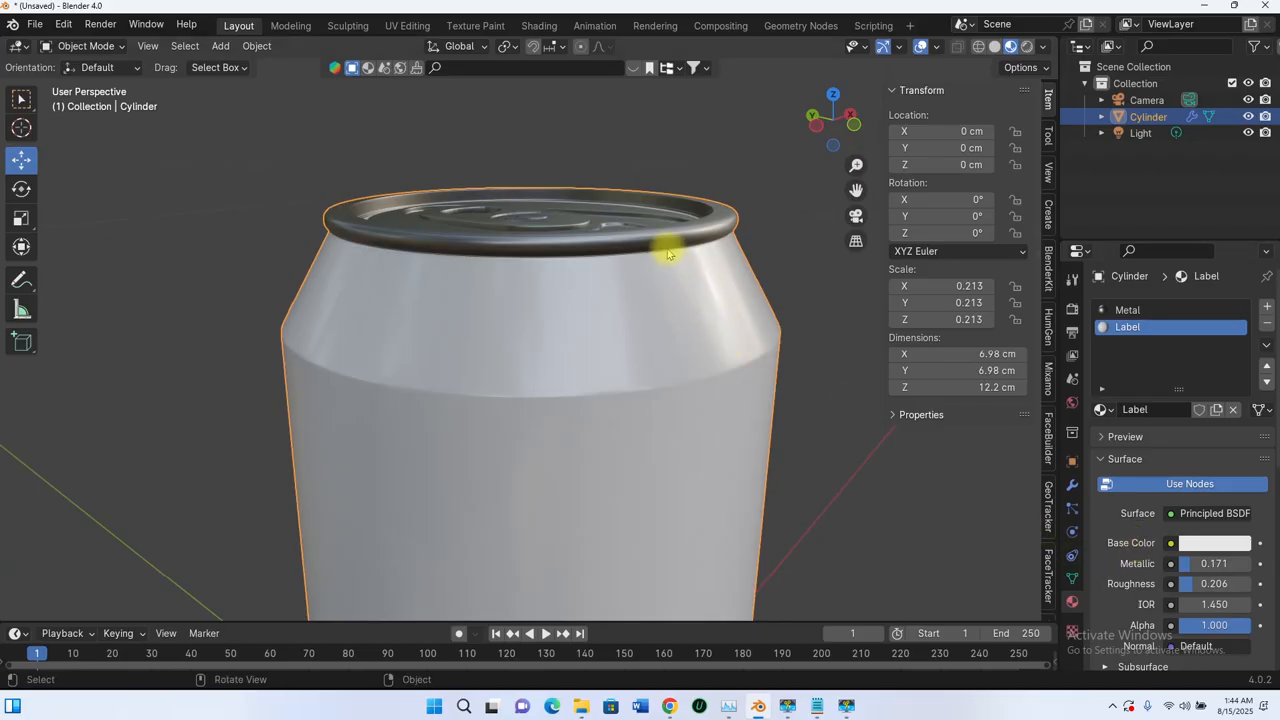
drag(1192, 564, 1179, 564)
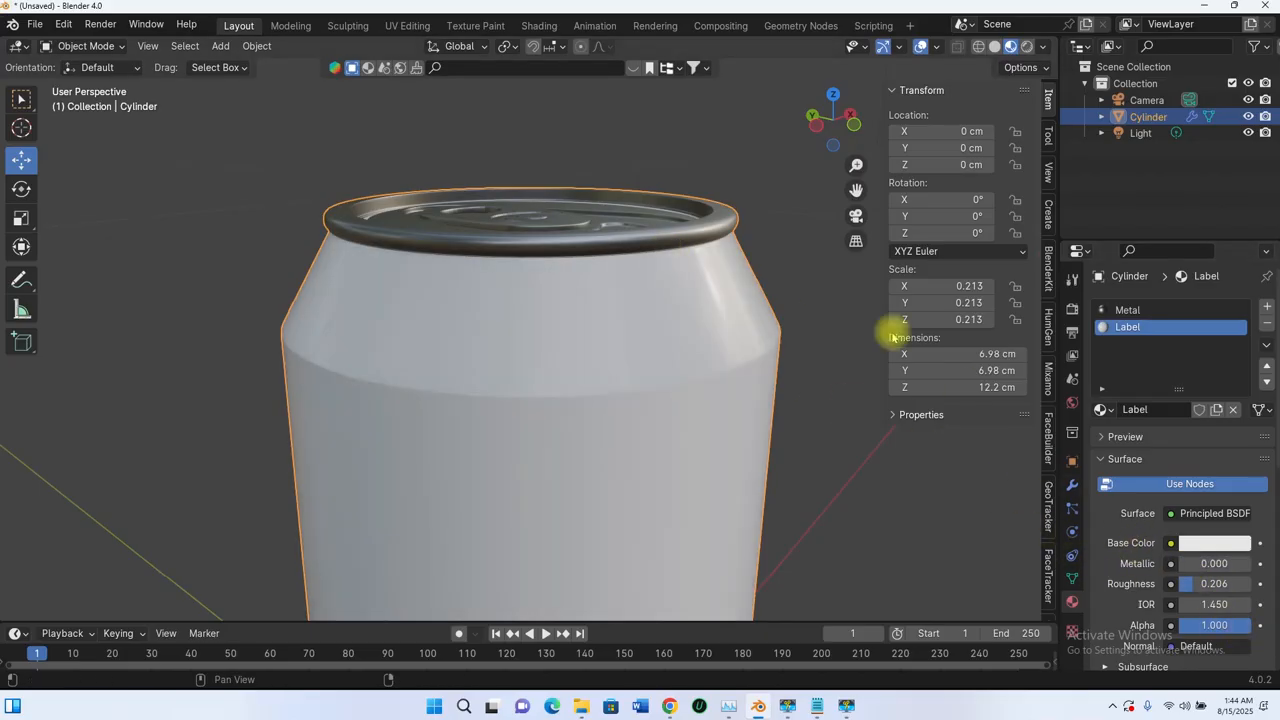
scroll(653, 308, down, 1)
middle_drag(655, 313, 671, 268)
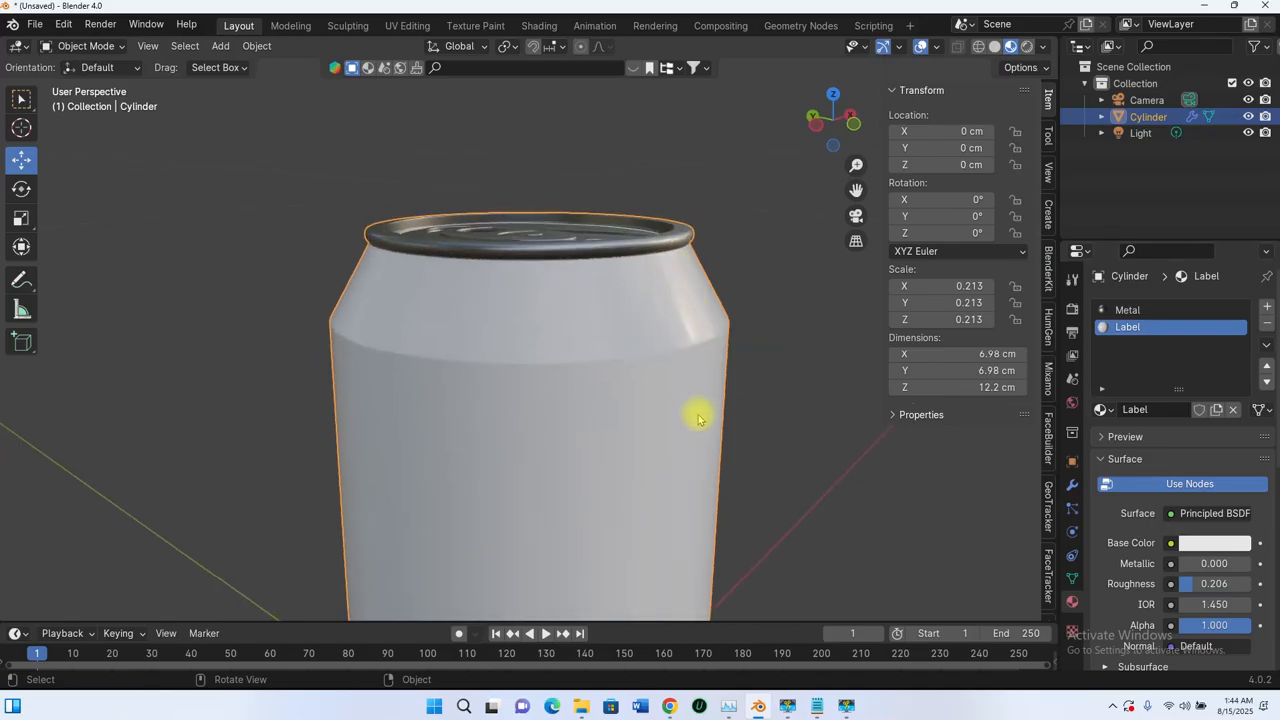
scroll(698, 418, down, 4)
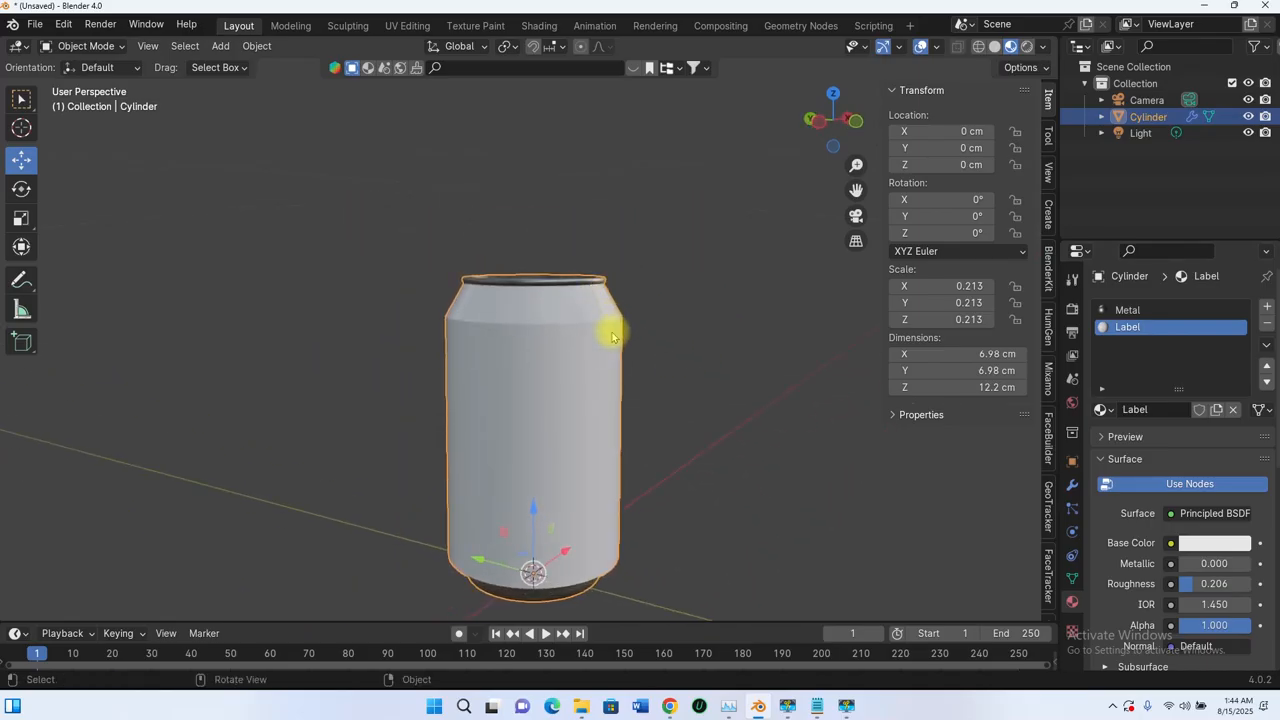
middle_drag(548, 565, 563, 351)
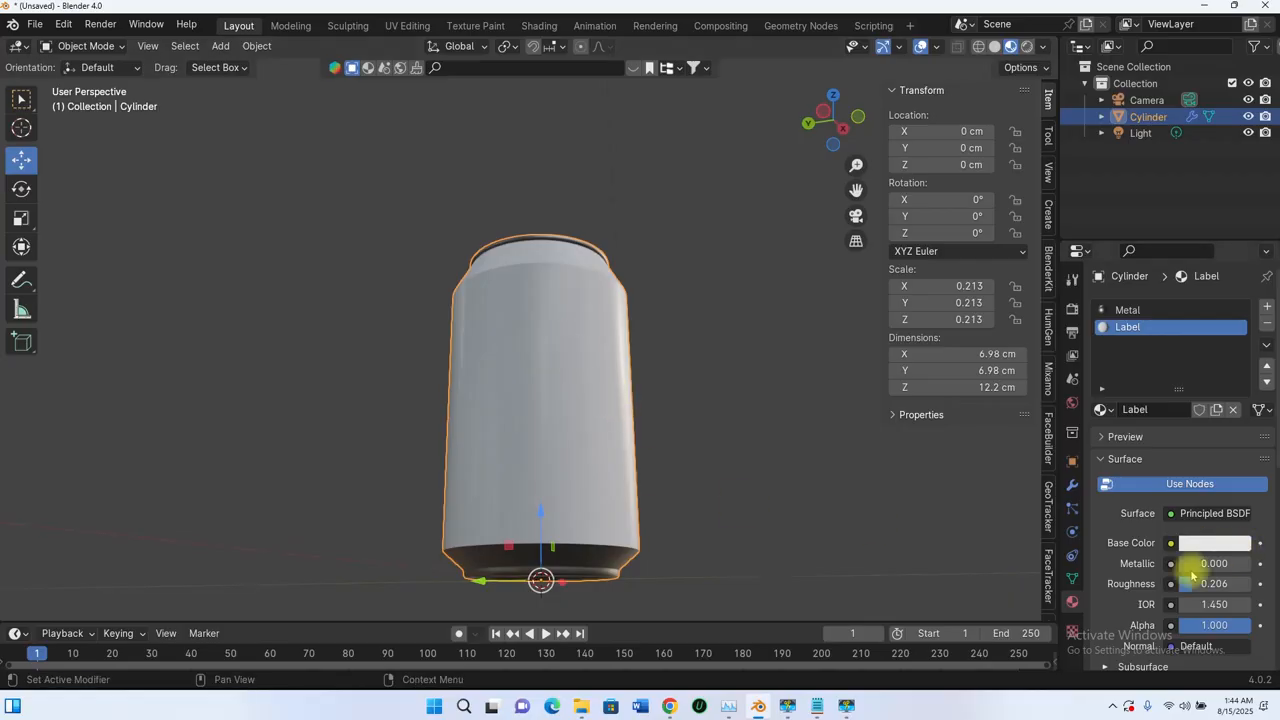
scroll(1135, 567, down, 3)
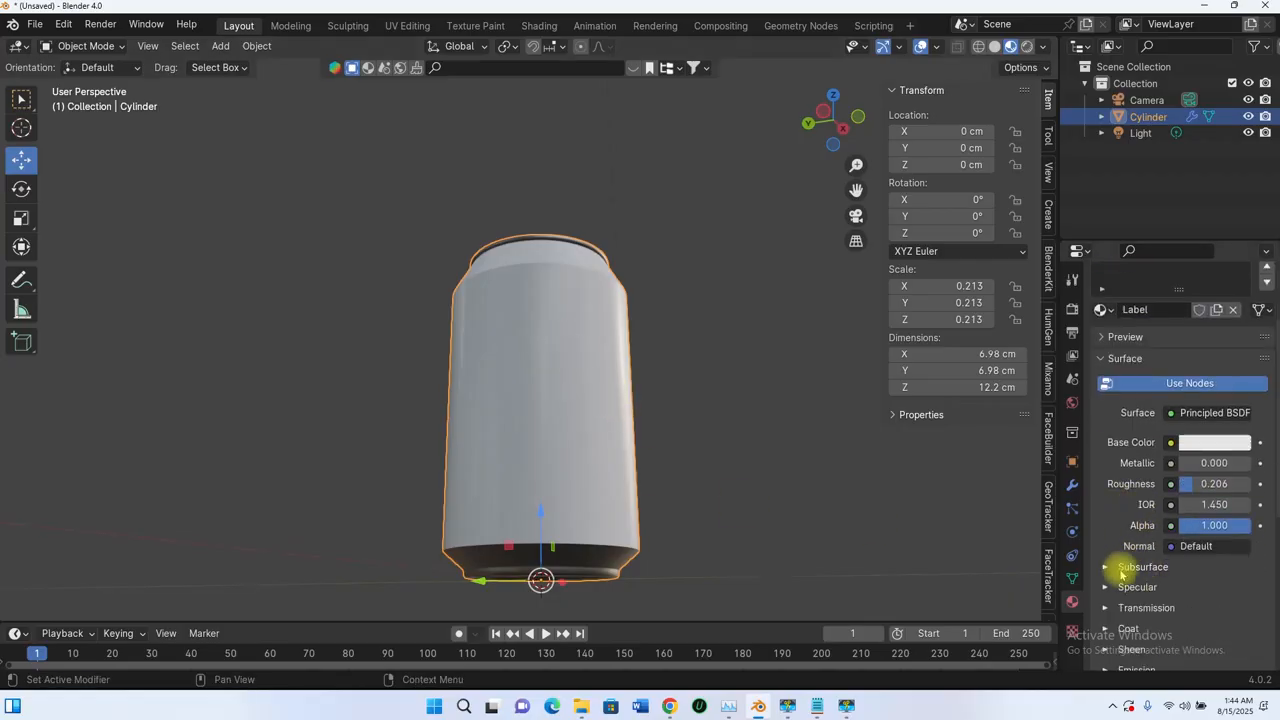
- Expand the Label material's Specular settings and orbit the can to check its shine
click(1104, 592)
scroll(1203, 590, down, 3)
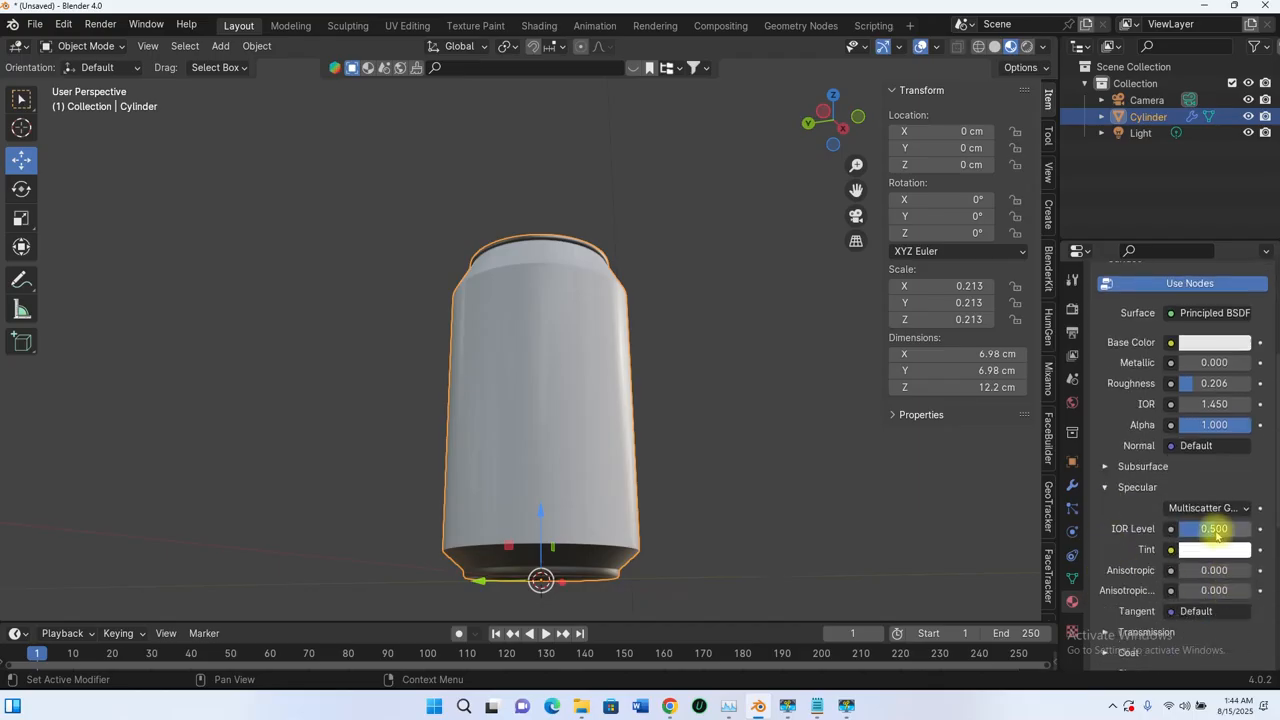
middle_drag(727, 379, 715, 452)
scroll(631, 366, up, 4)
middle_drag(640, 363, 680, 389)
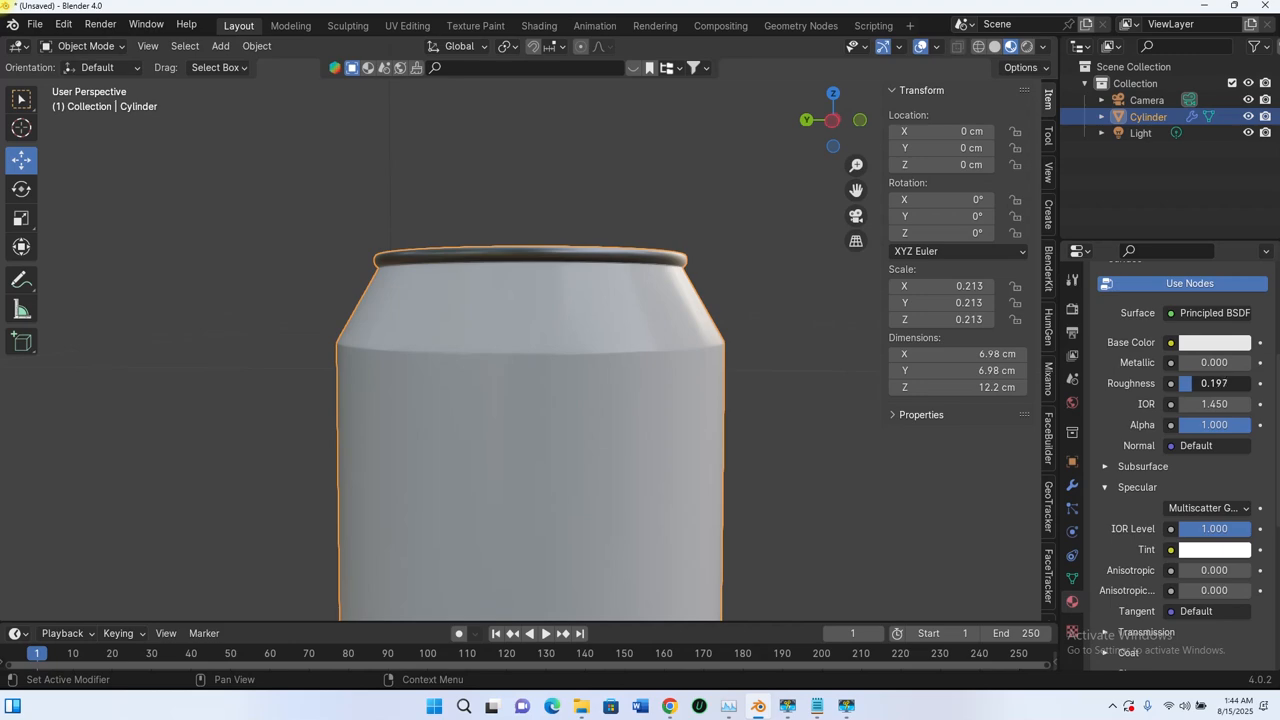
scroll(640, 354, down, 5)
middle_drag(640, 354, 521, 490)
scroll(521, 490, up, 5)
middle_drag(486, 429, 480, 480)
scroll(480, 480, up, 4)
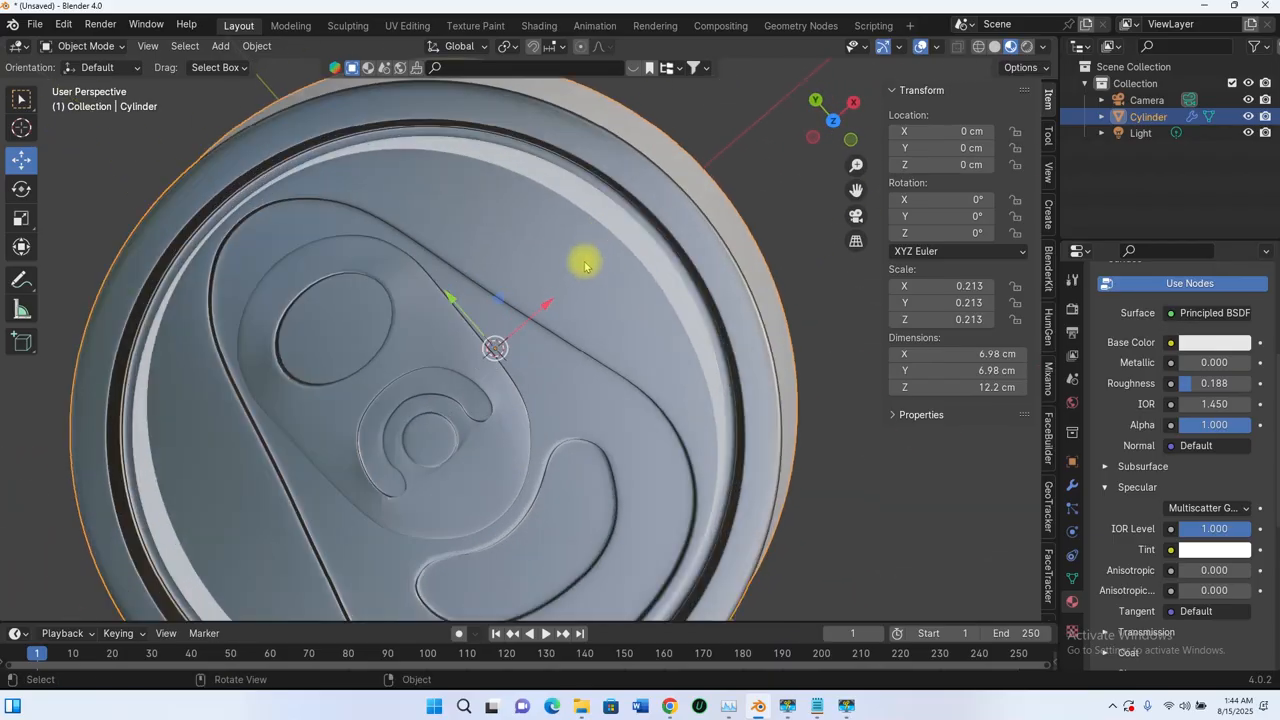
middle_drag(586, 263, 694, 272)
- Select the face loop around the lid's inner rim
middle_drag(661, 307, 728, 350)
scroll(649, 241, up, 4)
scroll(661, 244, down, 4)
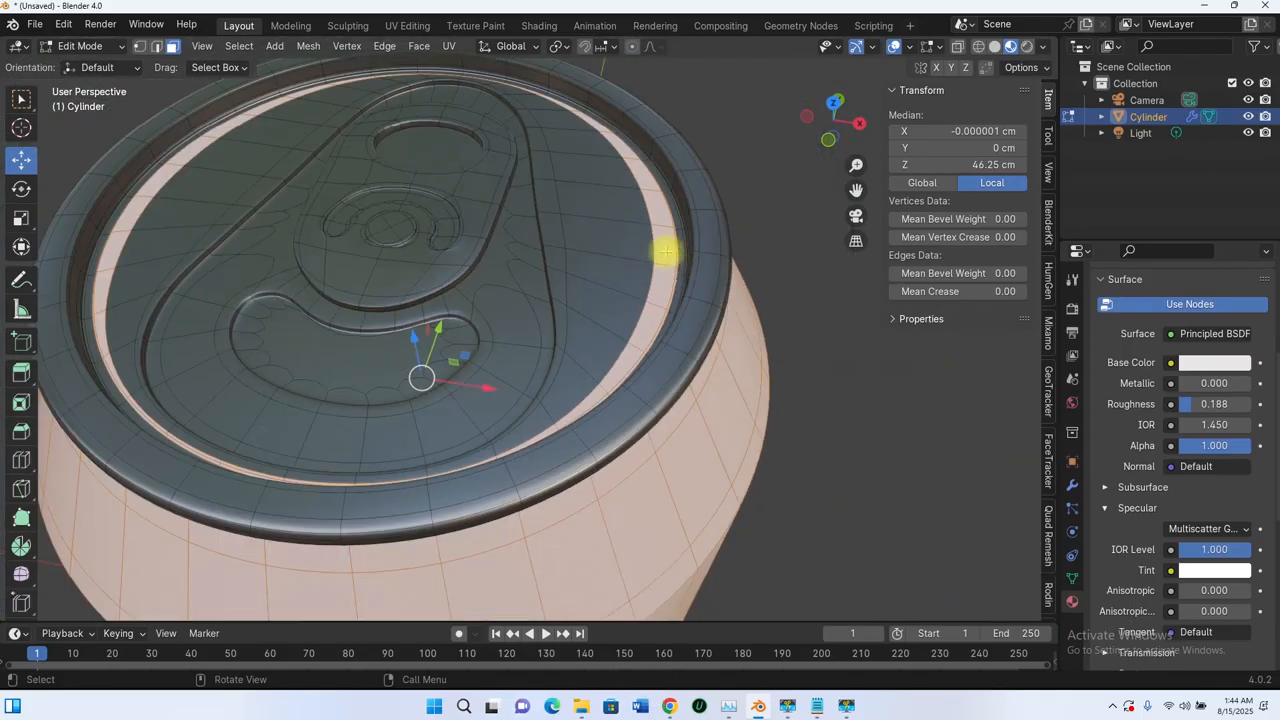
middle_drag(666, 251, 645, 309)
alt+click(652, 288)
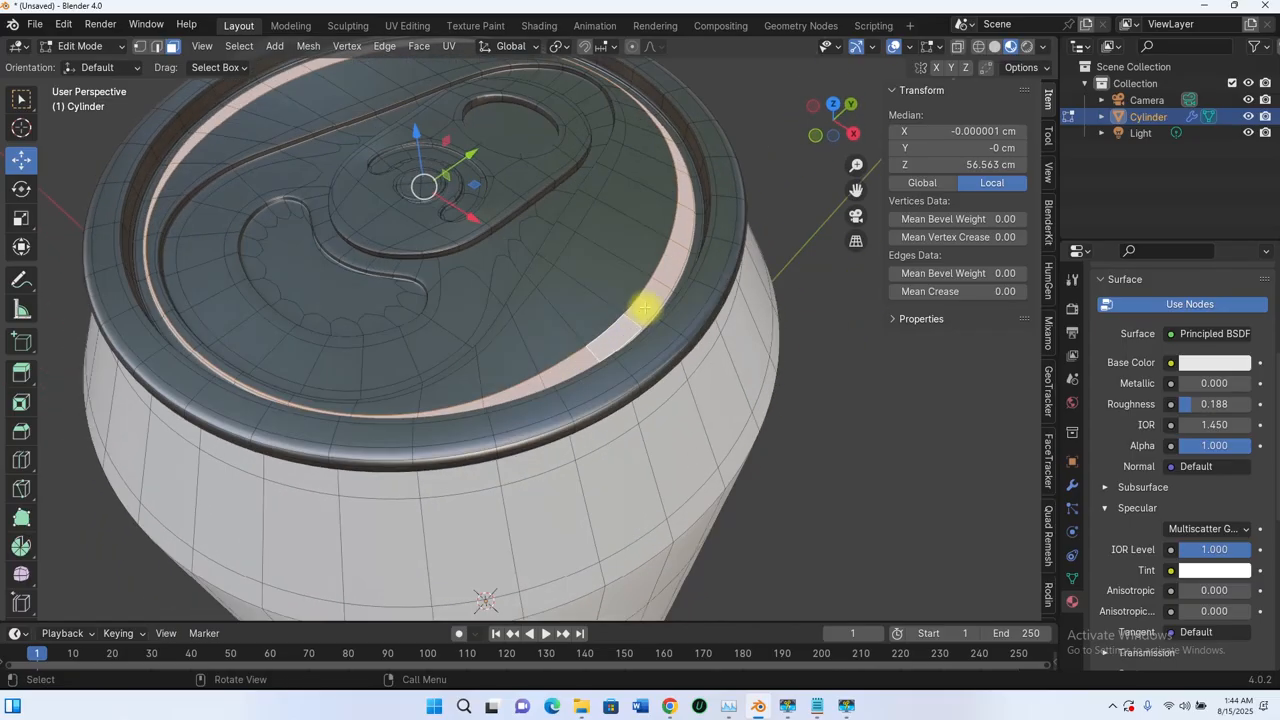
- Assign the Metal material slot to the selected rim faces
scroll(645, 308, up, 2)
scroll(730, 338, up, 1)
mouse_move(737, 337)
middle_down()
mouse_move(708, 329)
mouse_move(719, 338)
middle_up()
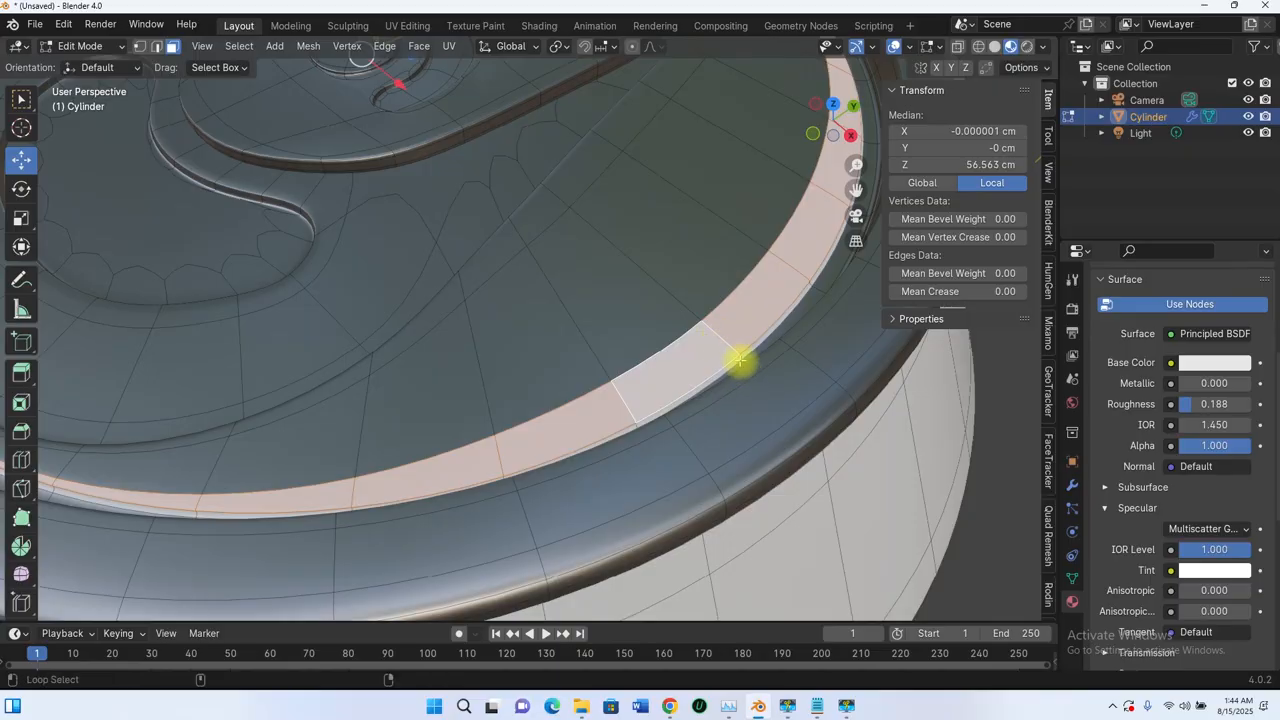
scroll(686, 357, down, 5)
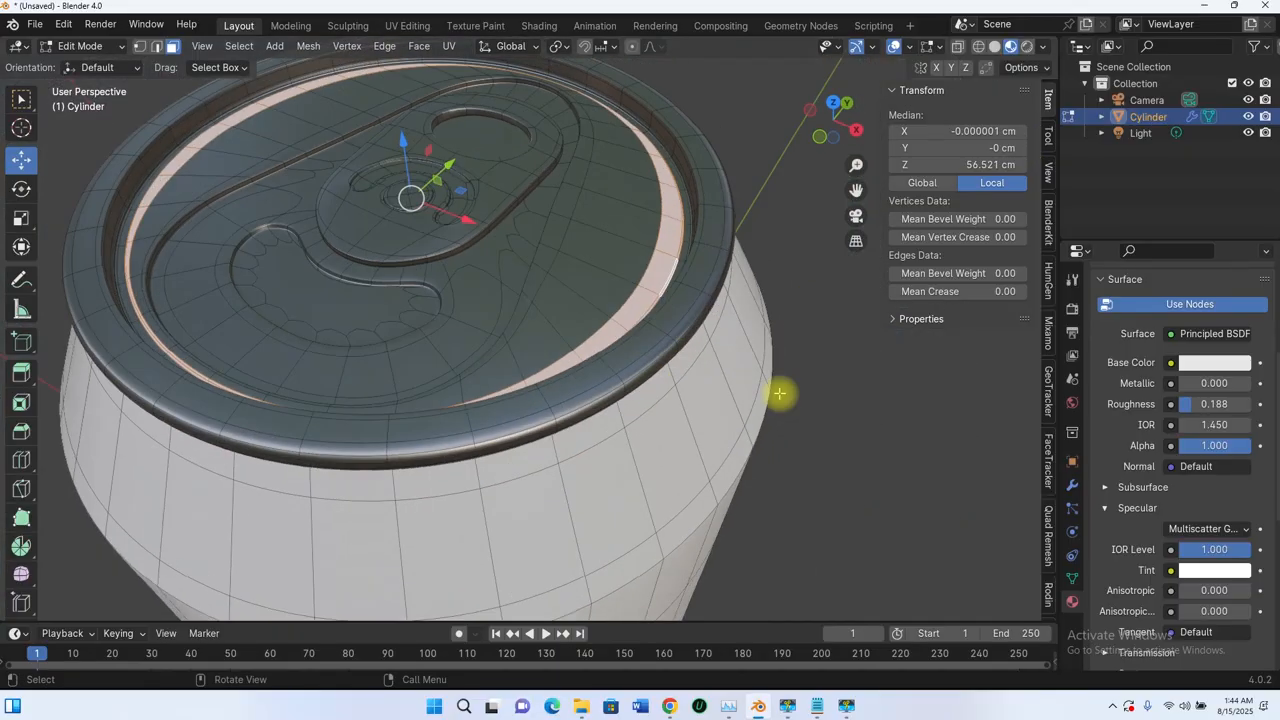
scroll(1150, 335, up, 4)
click(1127, 277)
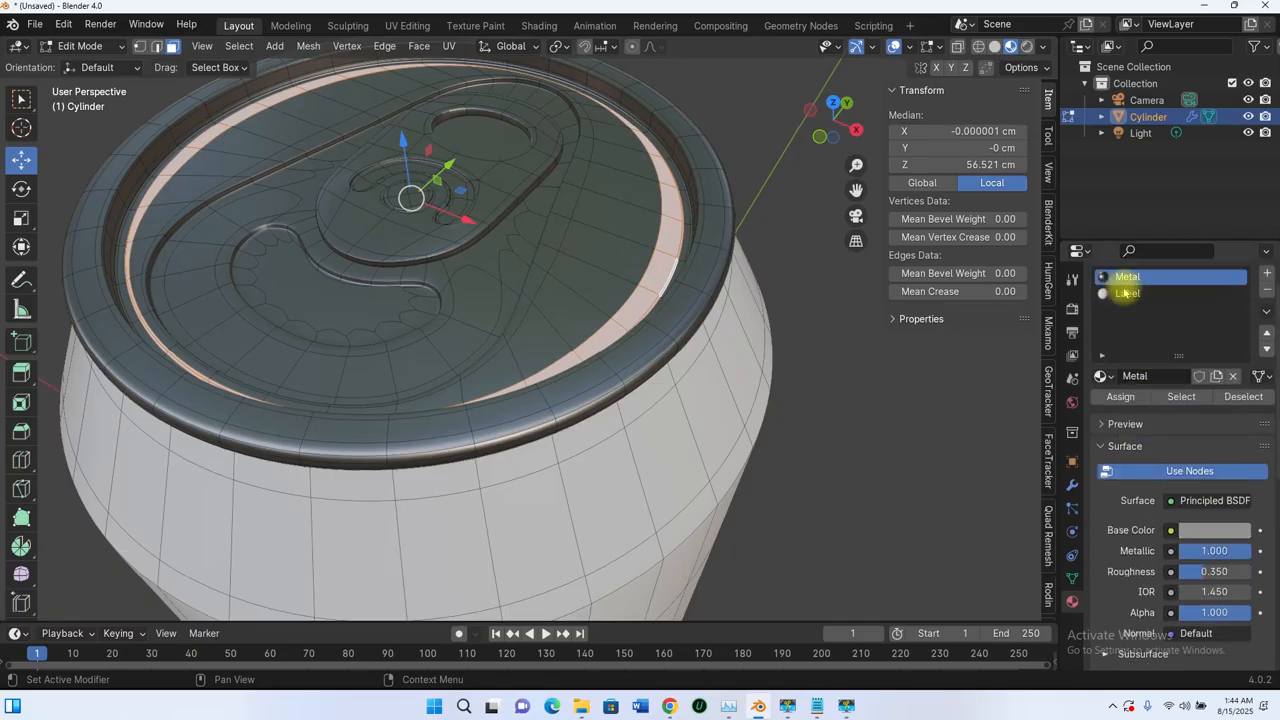
click(1121, 400)
- Check the metal rim from end-on and side views, then return to Object Mode
scroll(680, 274, down, 3)
middle_drag(640, 281, 679, 295)
scroll(549, 300, down, 6)
middle_drag(549, 300, 613, 141)
mouse_move(517, 320)
middle_down()
mouse_move(571, 563)
mouse_move(611, 417)
mouse_move(429, 386)
mouse_move(677, 334)
mouse_move(574, 443)
mouse_move(527, 370)
mouse_move(593, 358)
mouse_move(571, 343)
mouse_move(557, 357)
mouse_move(577, 443)
mouse_move(471, 328)
mouse_move(420, 334)
mouse_move(234, 431)
mouse_move(551, 331)
mouse_move(657, 443)
mouse_move(529, 374)
mouse_move(529, 334)
mouse_move(447, 336)
mouse_move(434, 411)
mouse_move(538, 307)
middle_up()
key(Tab)
scroll(610, 398, up, 2)
scroll(527, 370, up, 3)
scroll(526, 363, down, 3)
scroll(472, 328, up, 3)
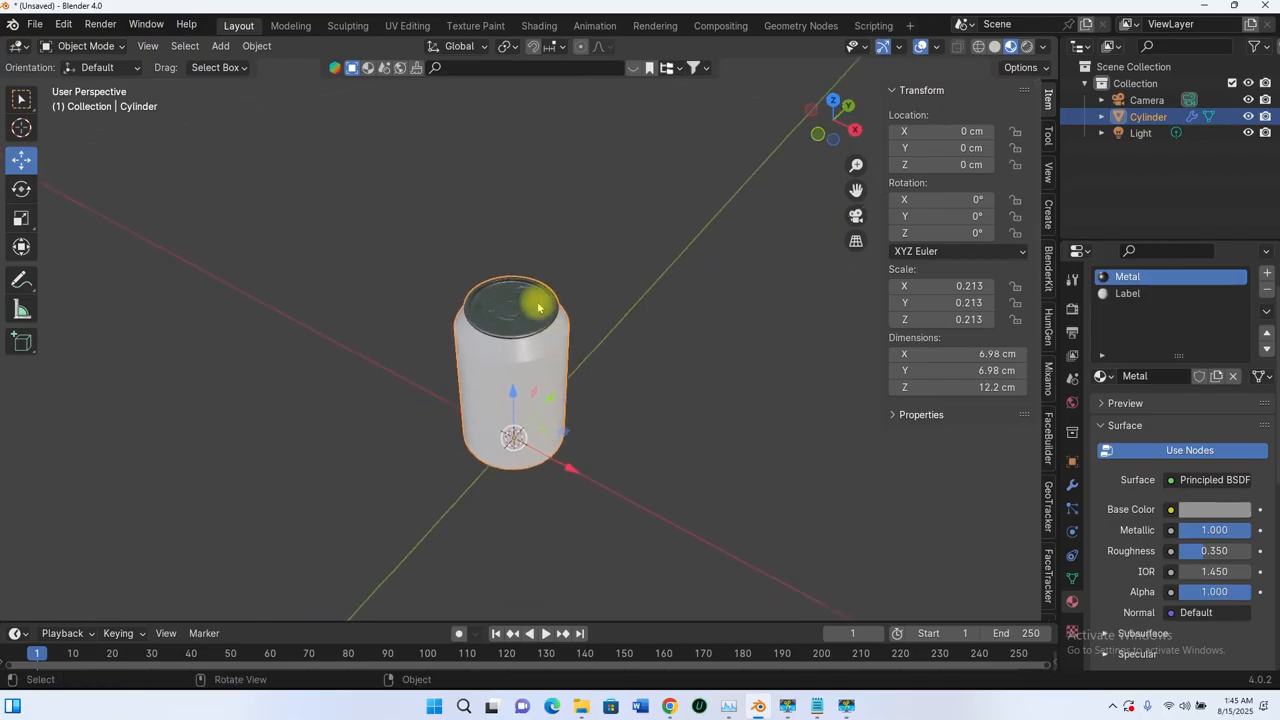
- Orbit and zoom around the finished can, viewing the lid edge-on and from above
middle_drag(502, 361, 575, 421)
middle_drag(575, 421, 572, 336)
scroll(602, 402, up, 2)
scroll(573, 336, up, 3)
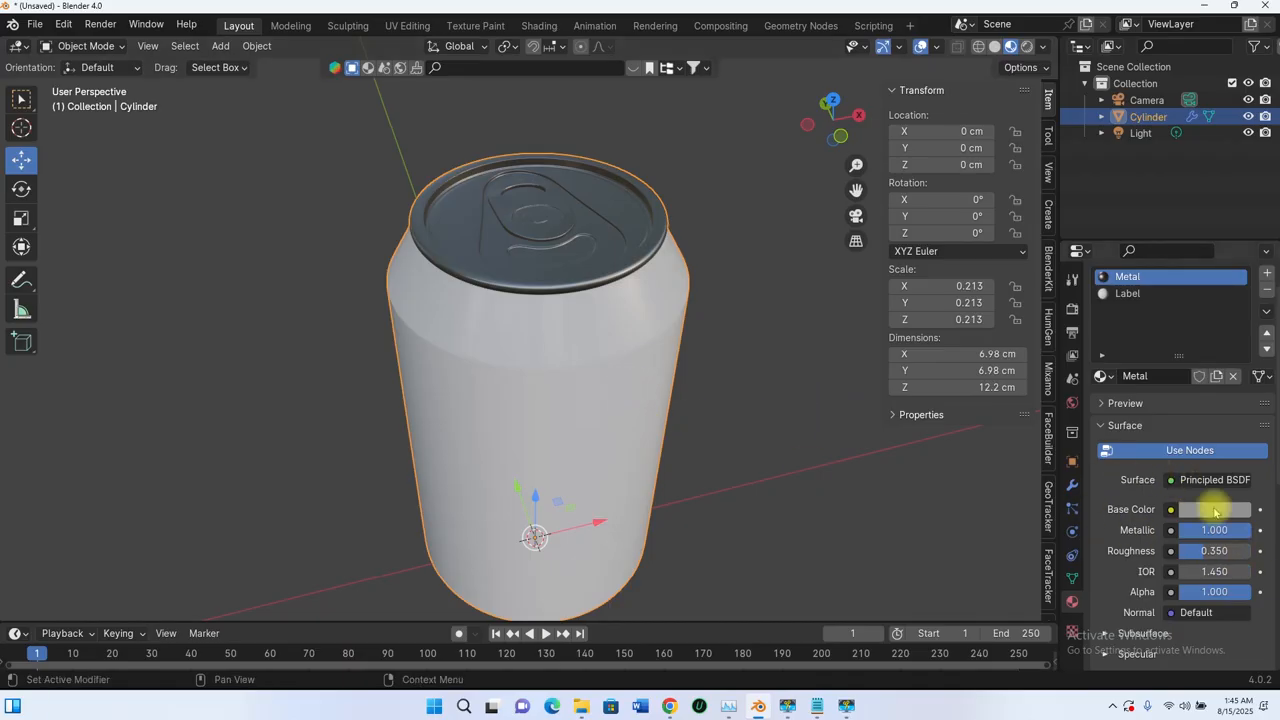
middle_drag(590, 407, 593, 287)
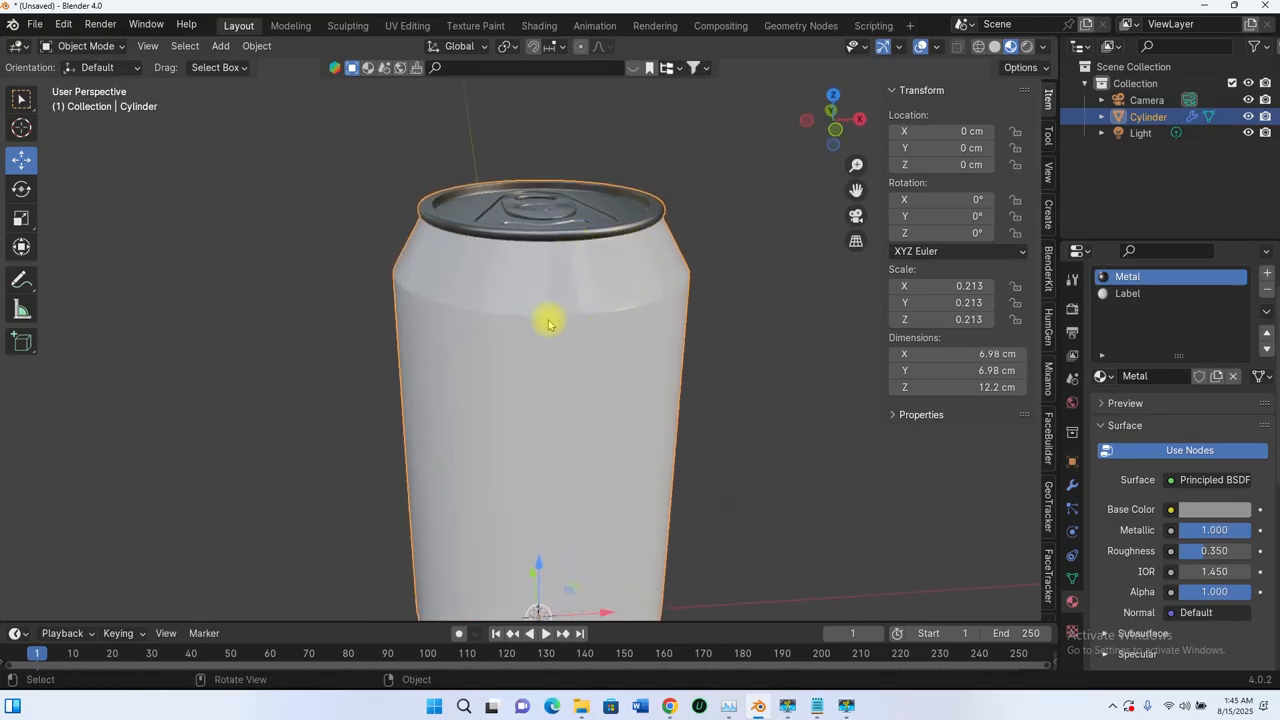
scroll(617, 320, down, 3)
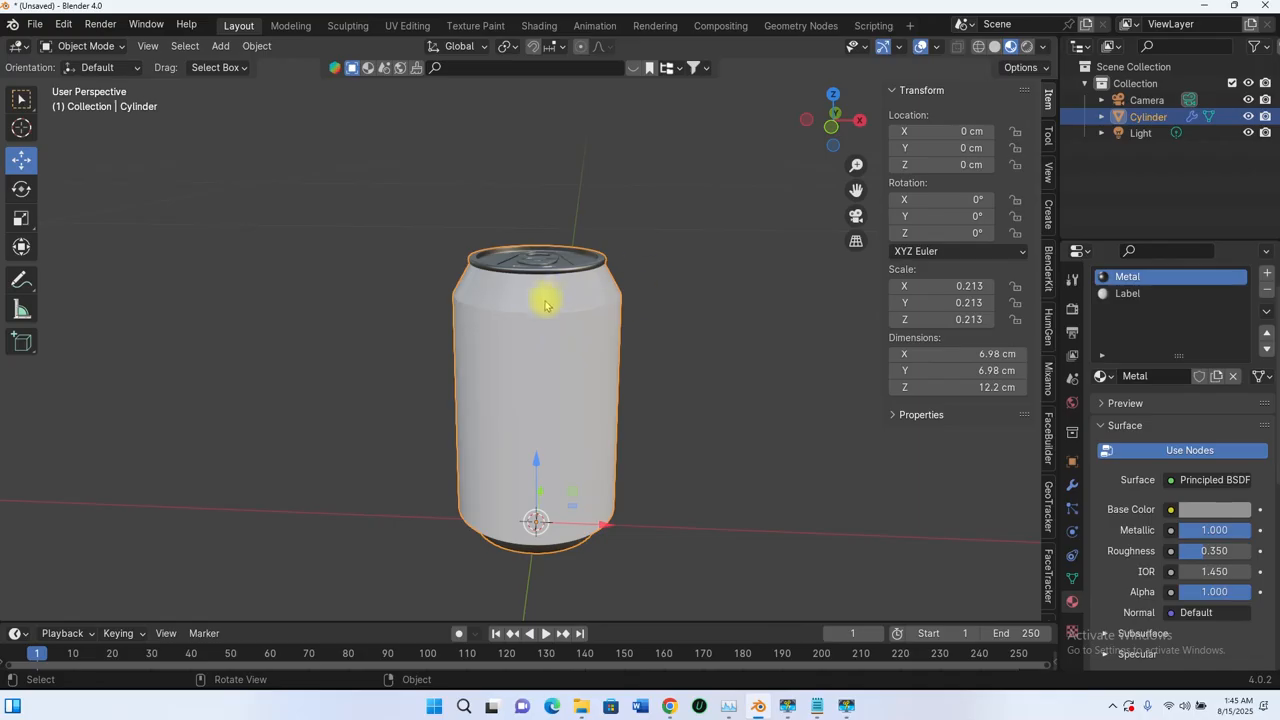
scroll(545, 305, down, 3)
middle_drag(540, 300, 460, 335)
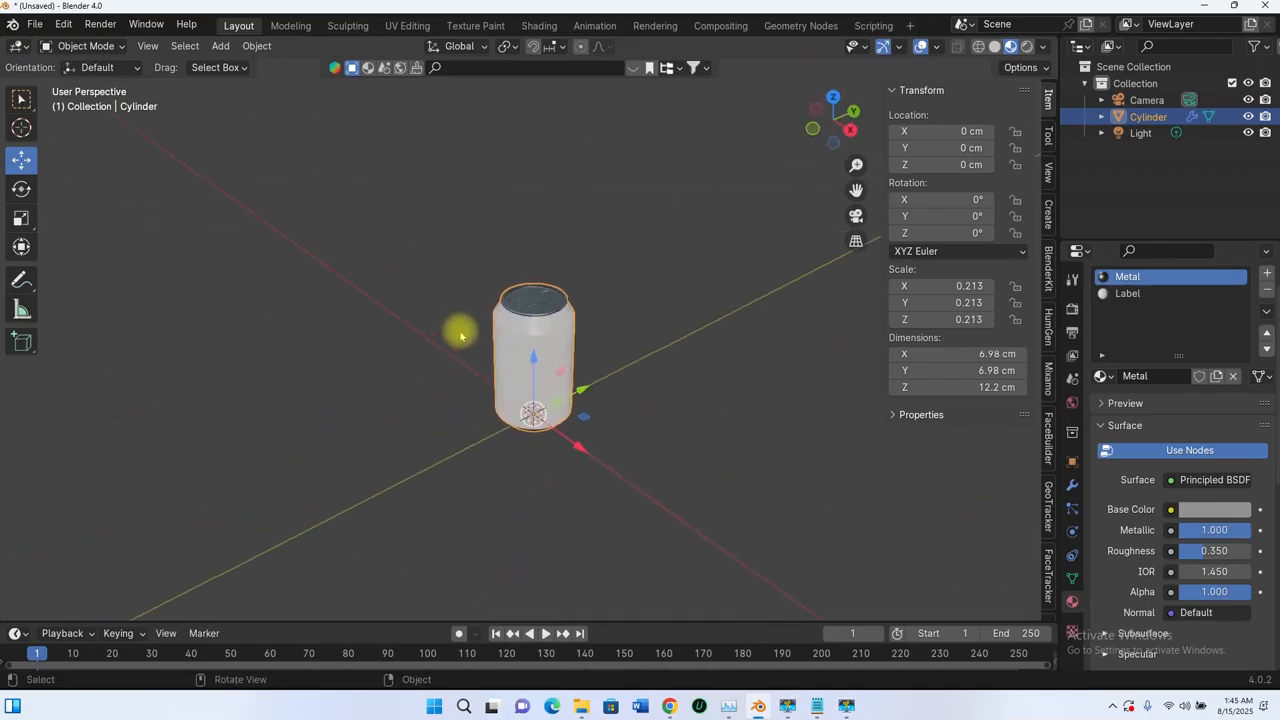
scroll(551, 297, up, 6)
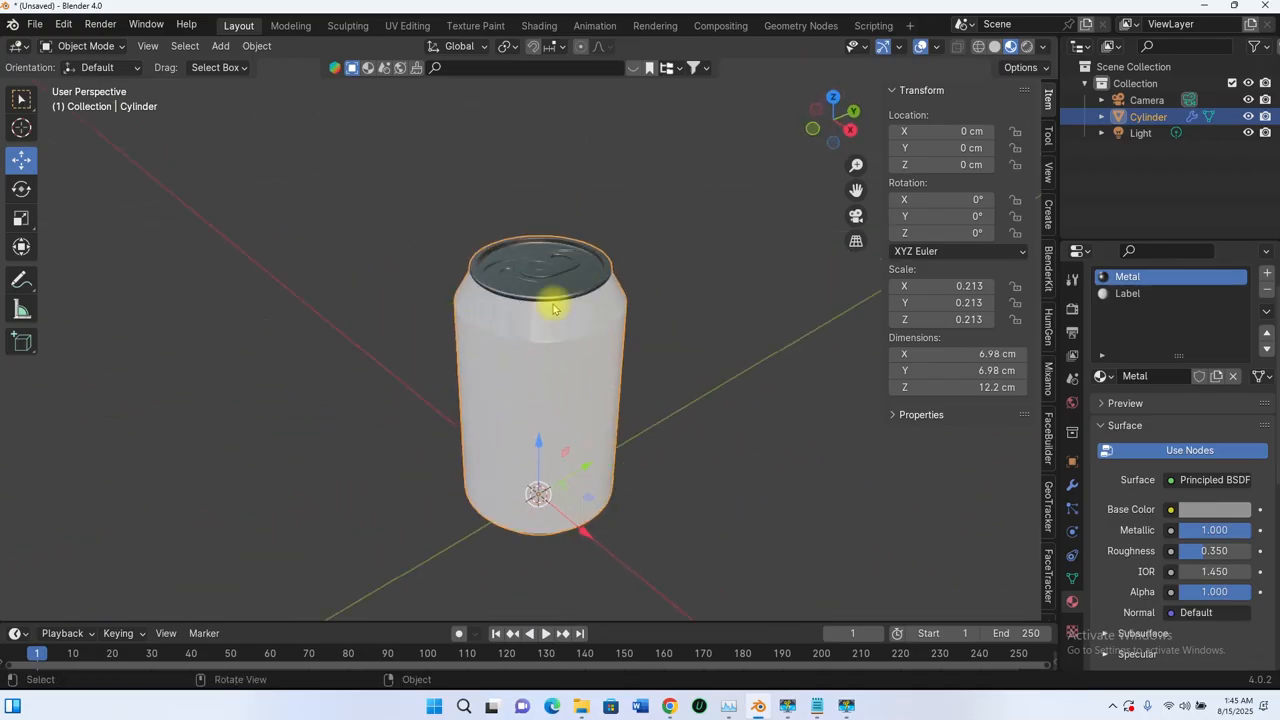
scroll(551, 297, down, 2)
- Show the Label material's white, non-metallic settings with Roughness 0.188
middle_drag(551, 297, 499, 285)
scroll(569, 325, up, 4)
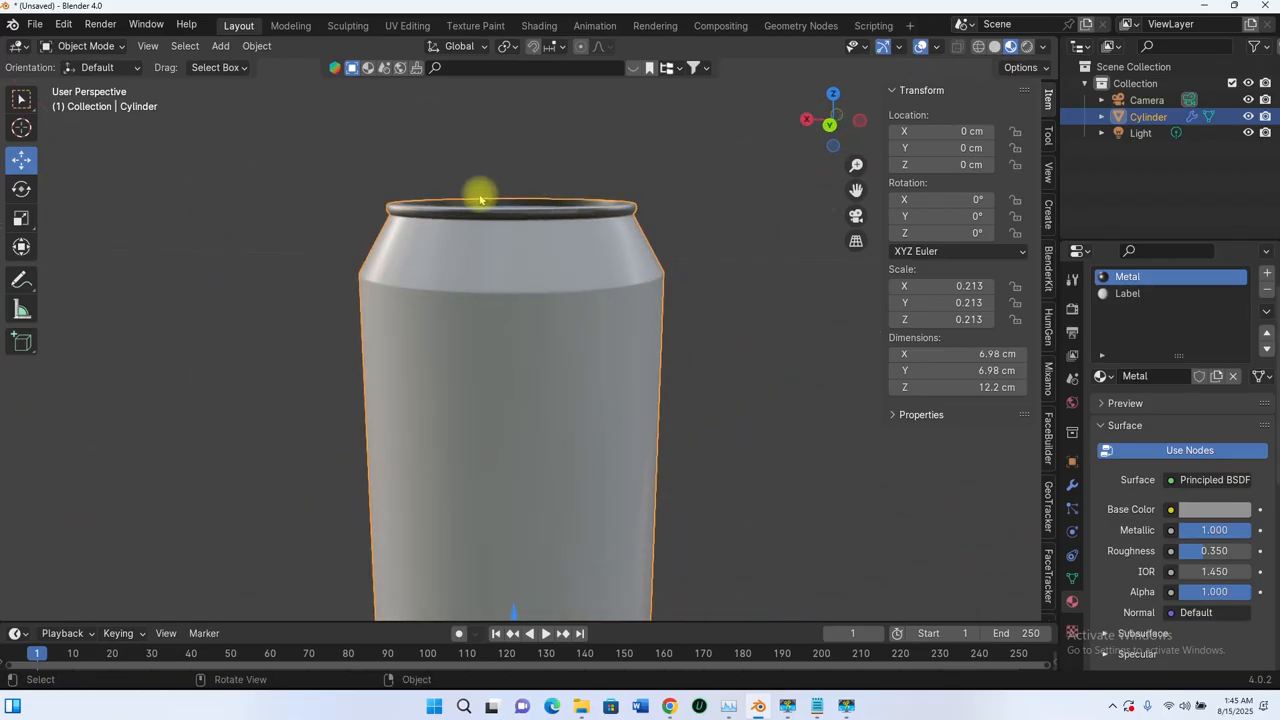
scroll(646, 254, down, 4)
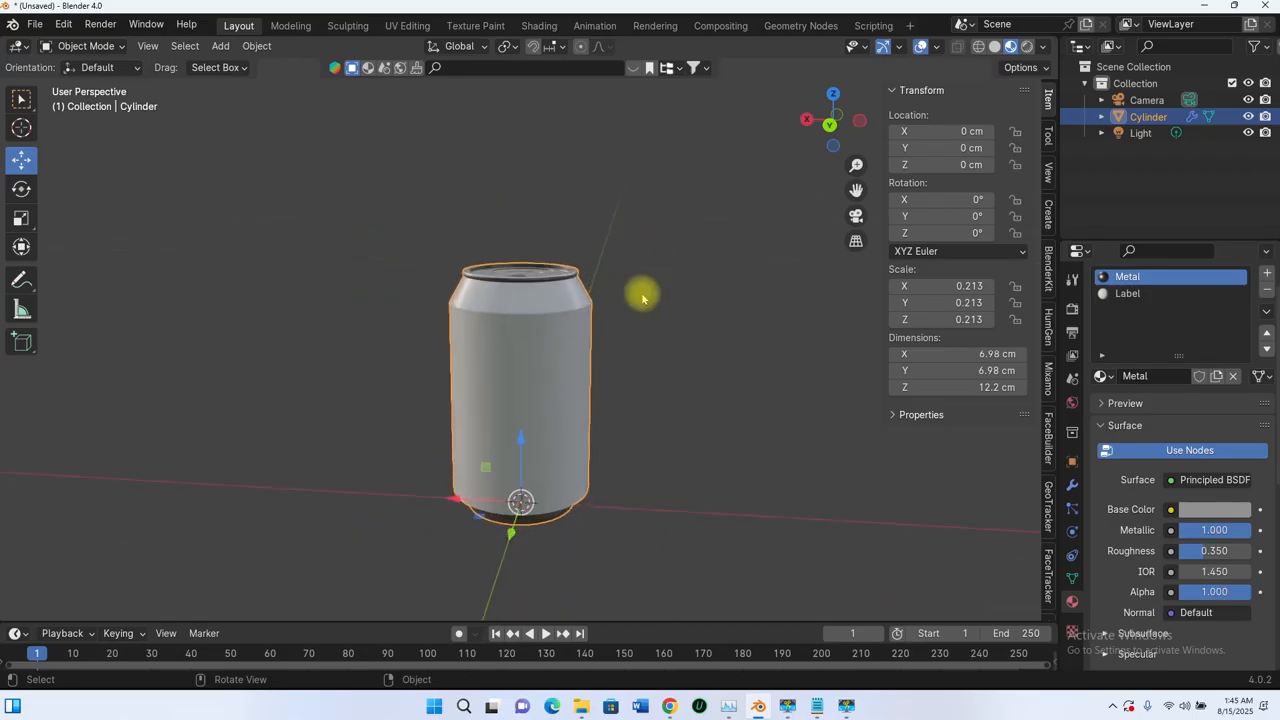
middle_drag(646, 294, 611, 269)
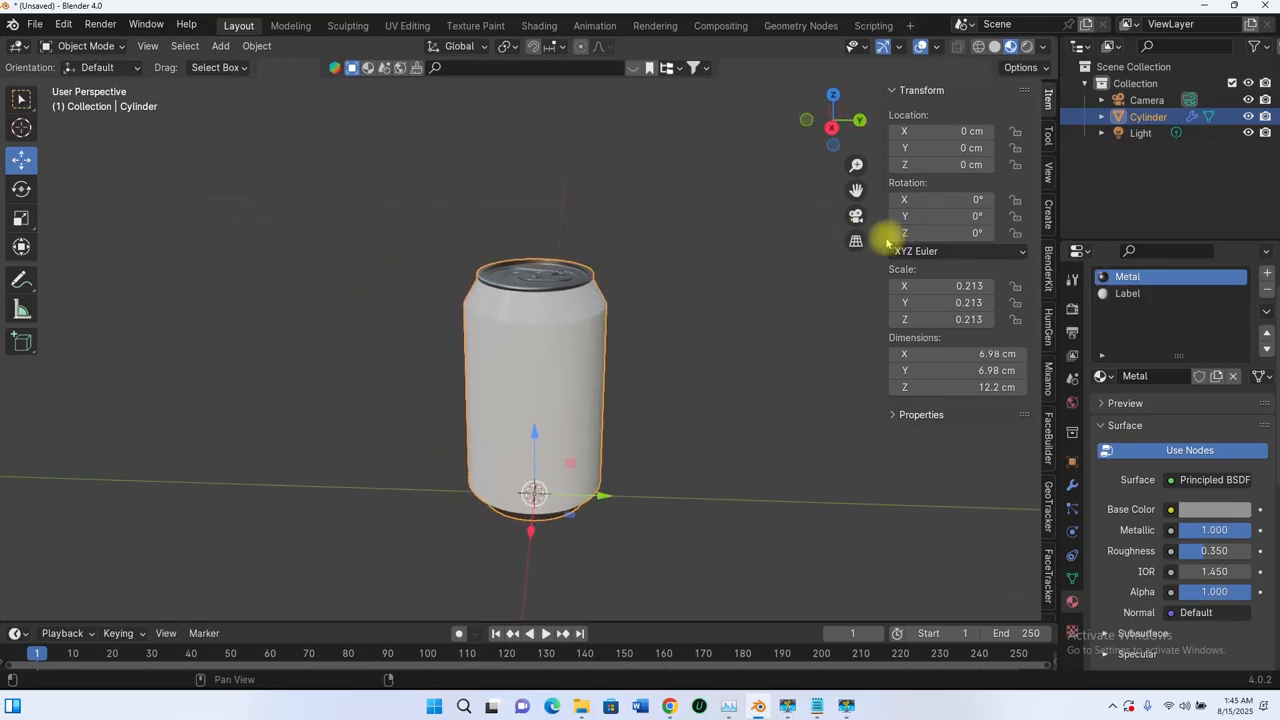
drag(885, 238, 901, 238)
middle_drag(605, 291, 705, 354)
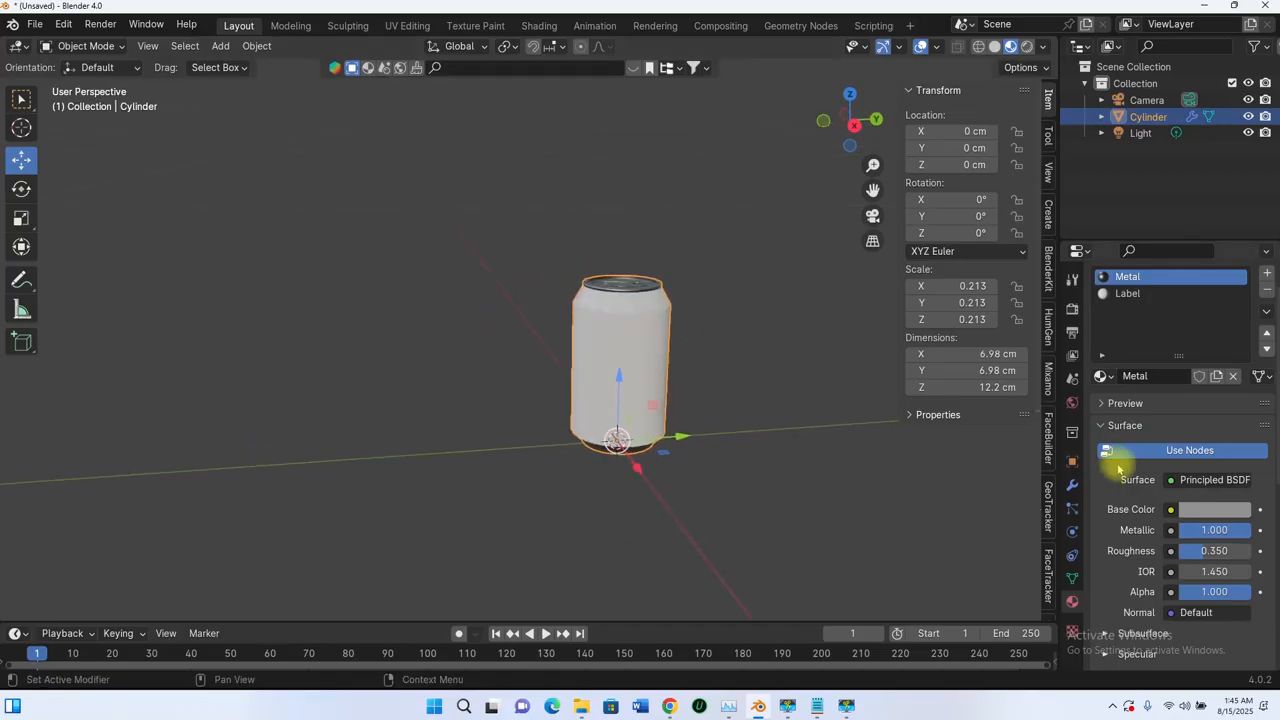
click(1122, 294)
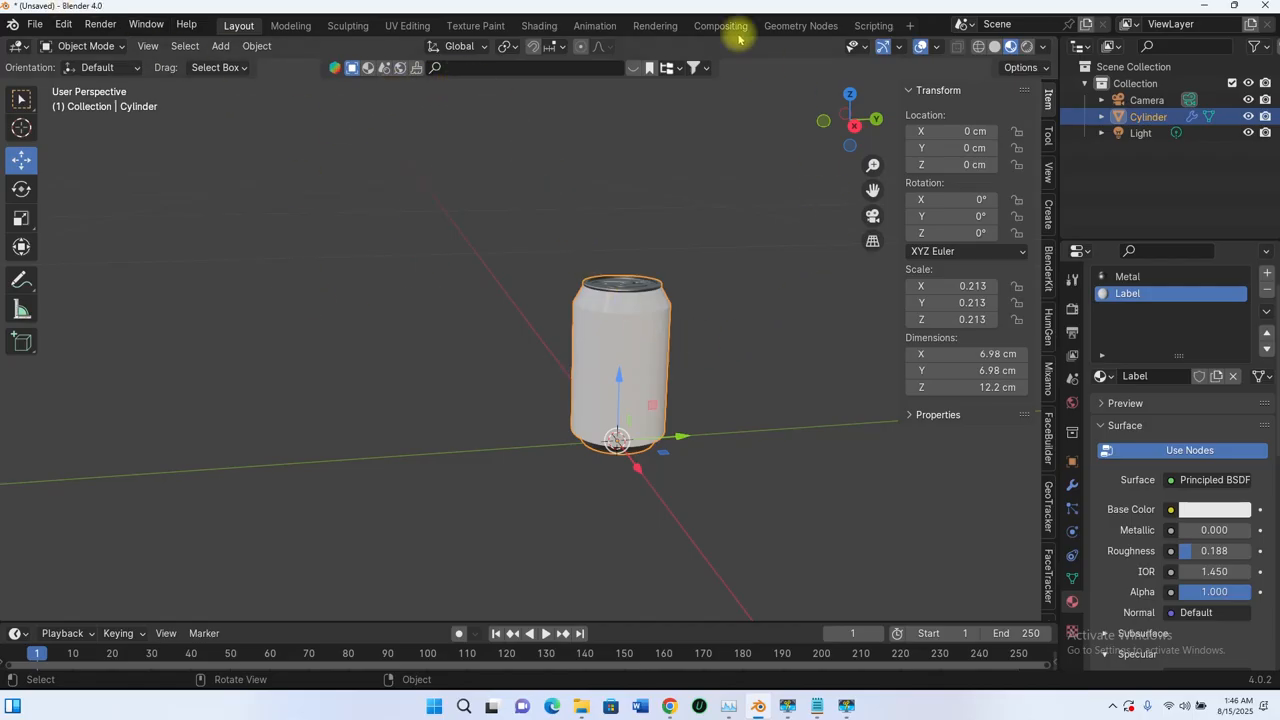
- Switch to the Shading workspace and bring the Label node tree into view
click(539, 26)
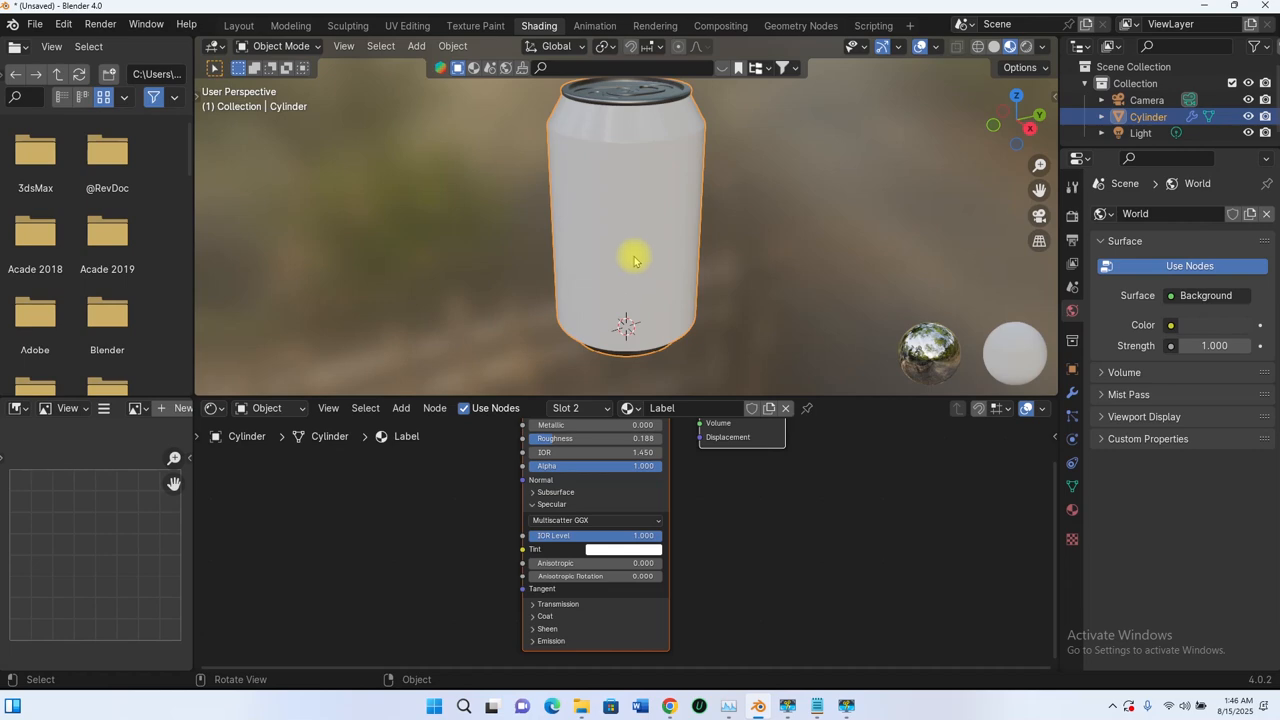
scroll(716, 293, down, 3)
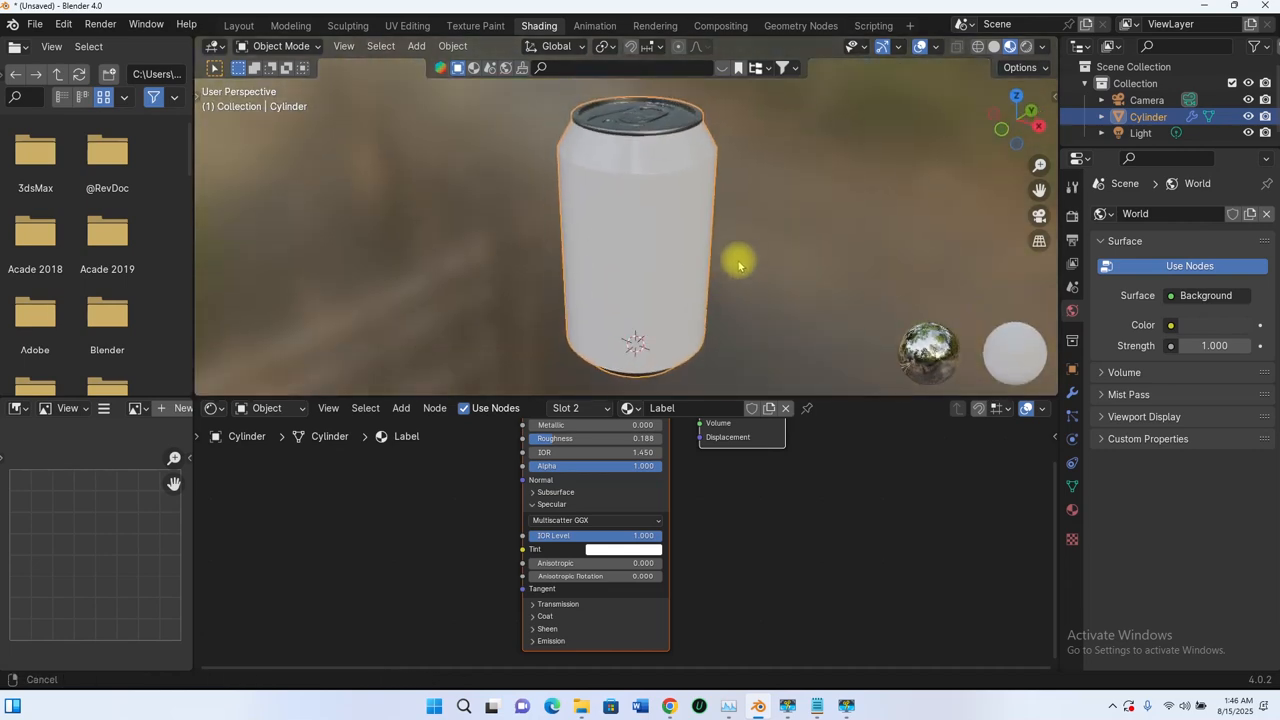
middle_drag(729, 254, 737, 229)
scroll(794, 485, down, 7)
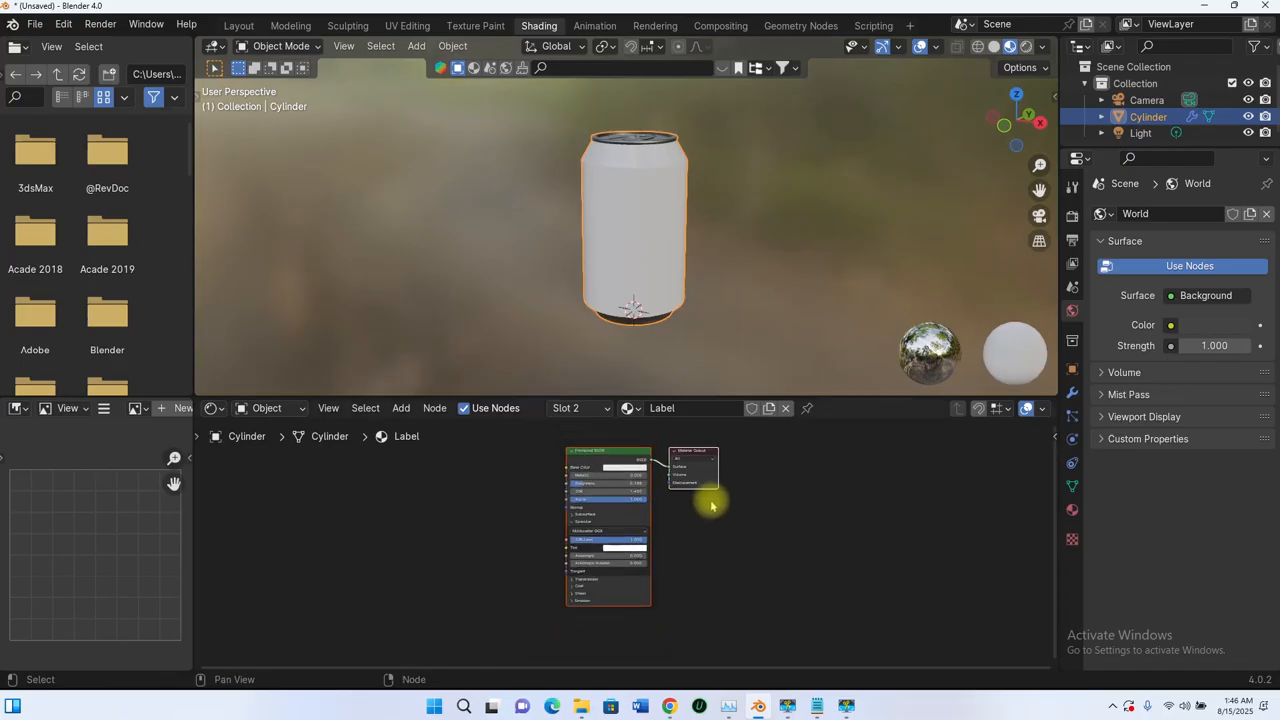
middle_drag(711, 504, 790, 539)
scroll(719, 490, up, 3)
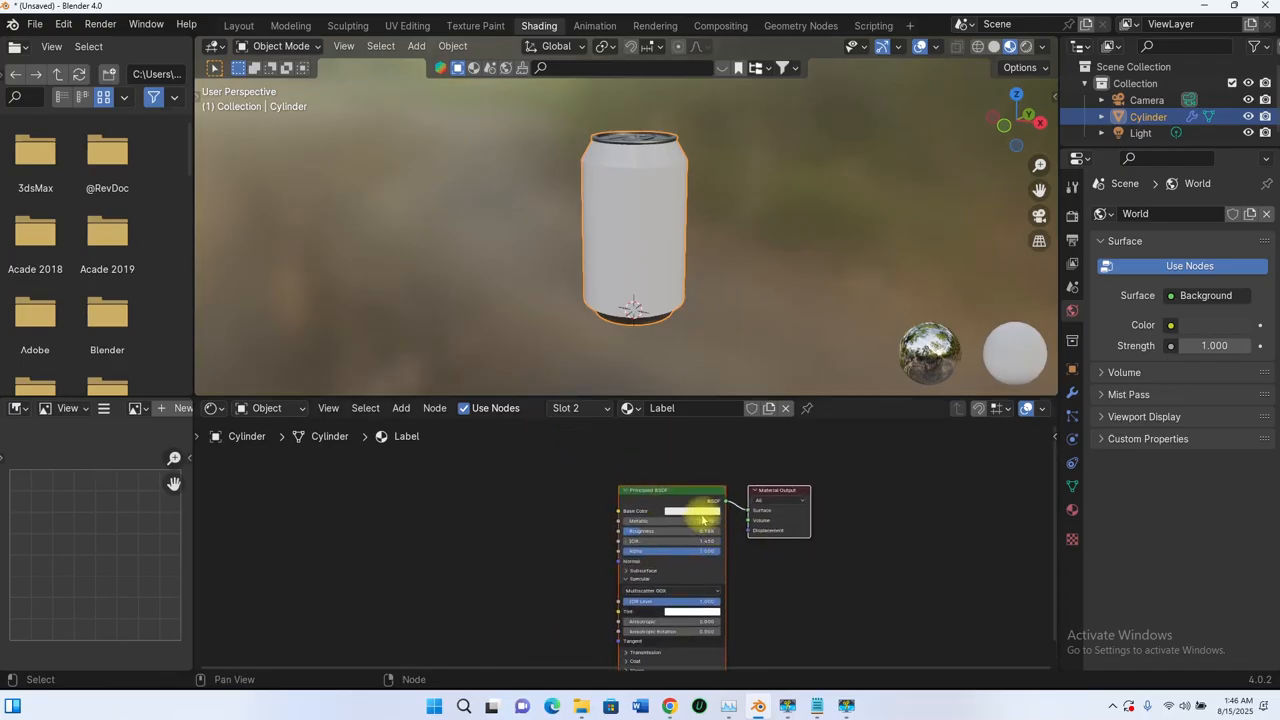
scroll(703, 519, down, 2)
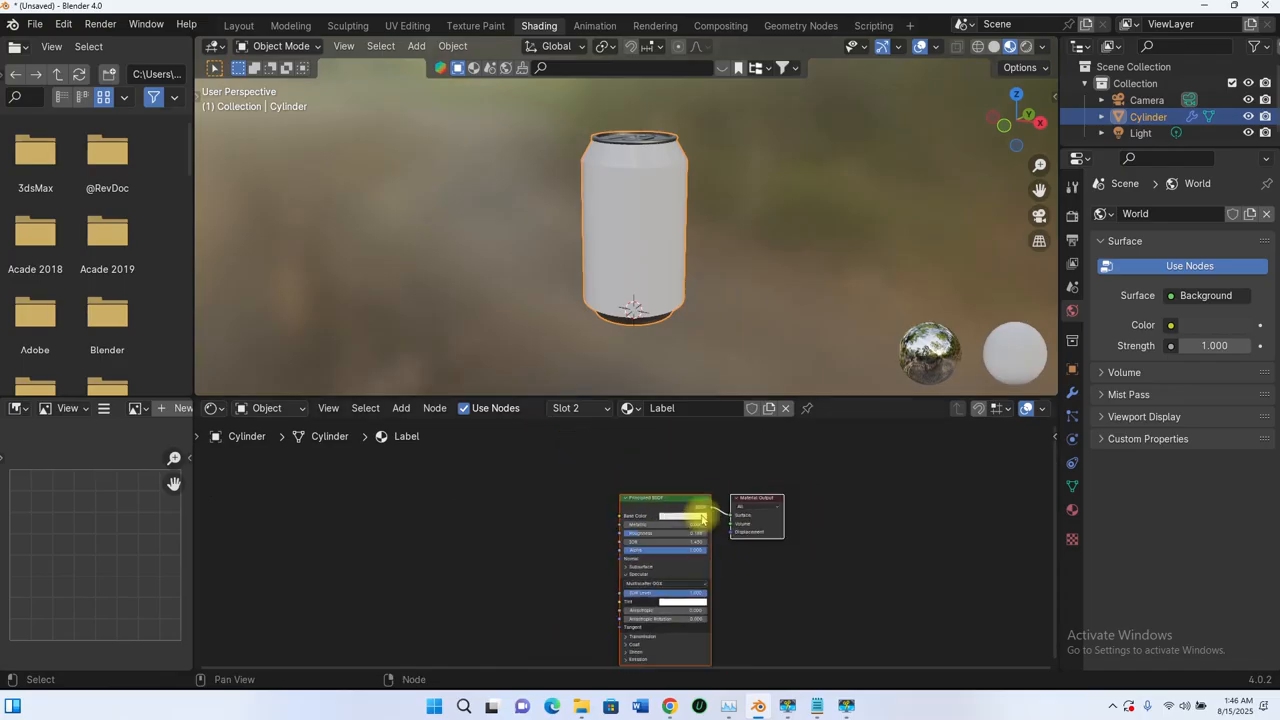
- Frame the Principled BSDF and Material Output nodes and make the Principled BSDF active
click(1073, 507)
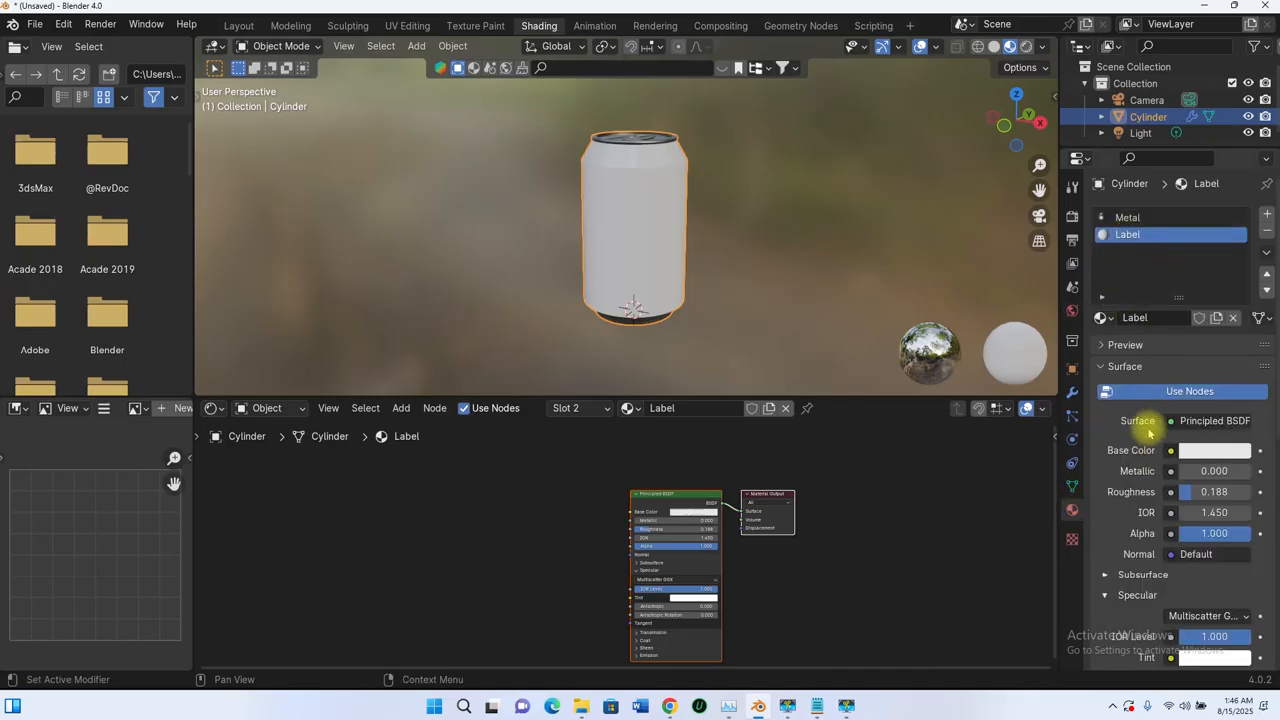
scroll(689, 514, up, 5)
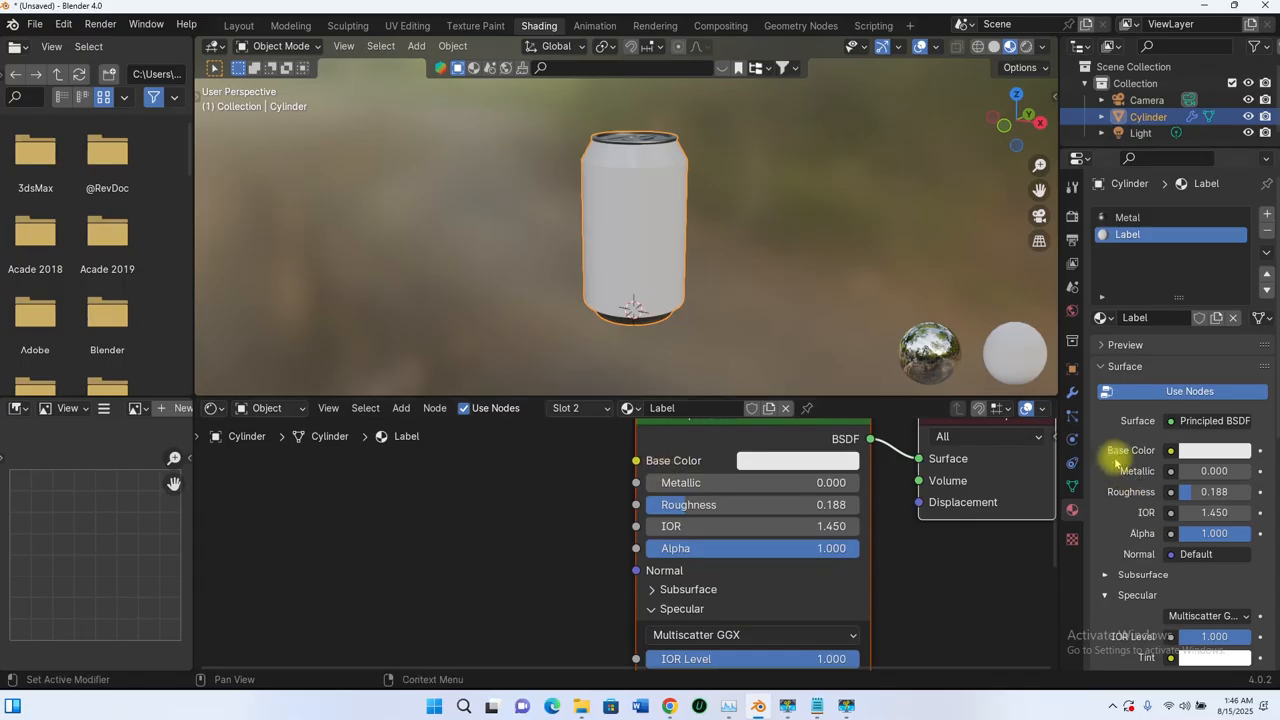
middle_drag(886, 494, 840, 564)
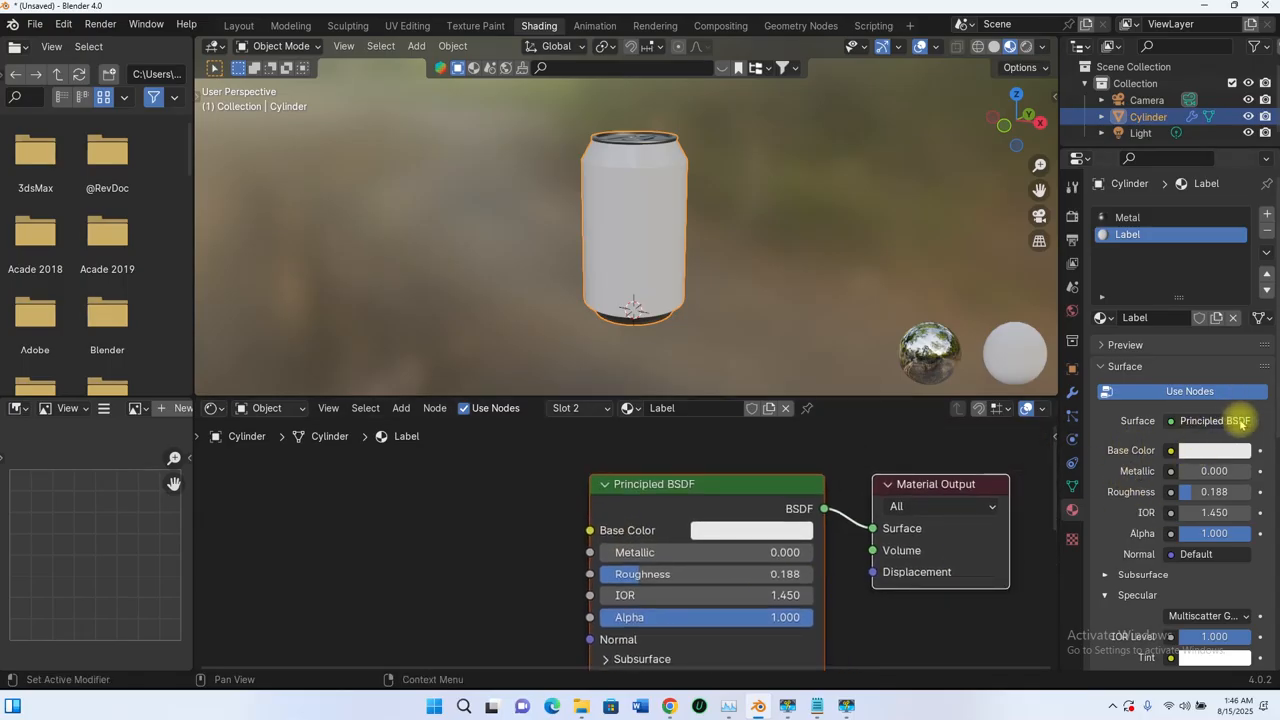
scroll(657, 486, up, 1)
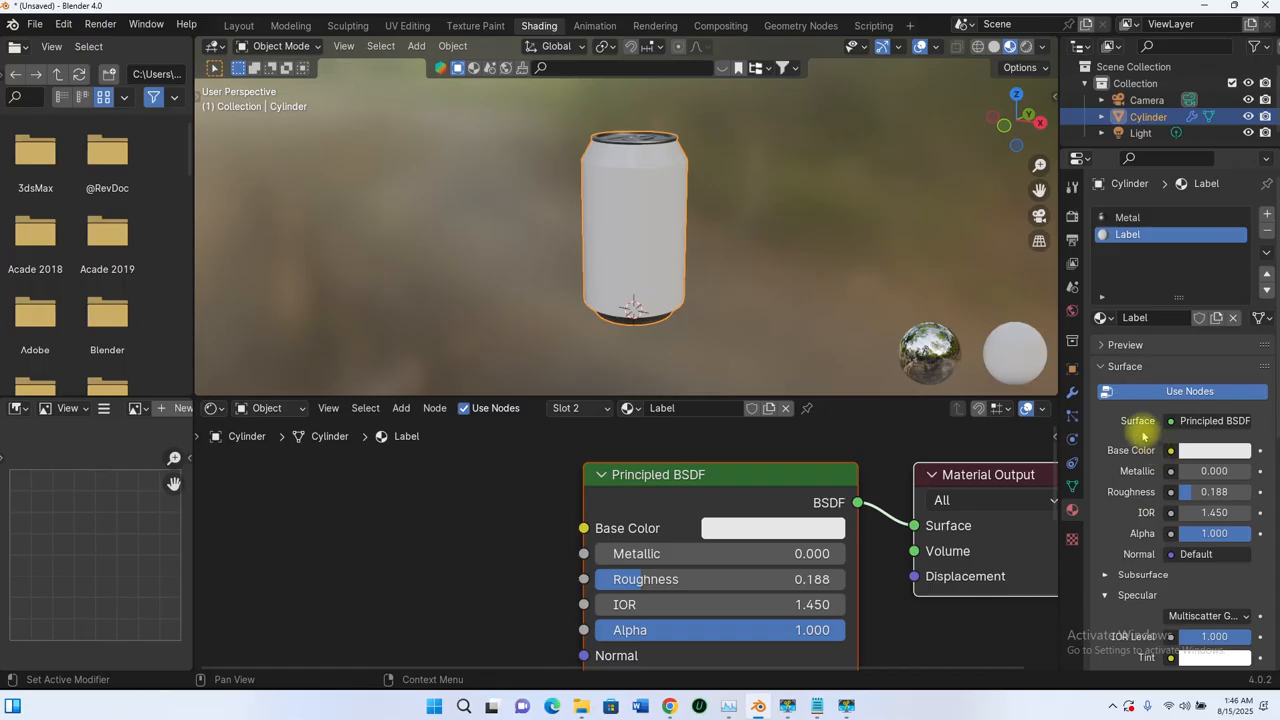
scroll(1143, 435, down, 10)
scroll(1150, 567, up, 10)
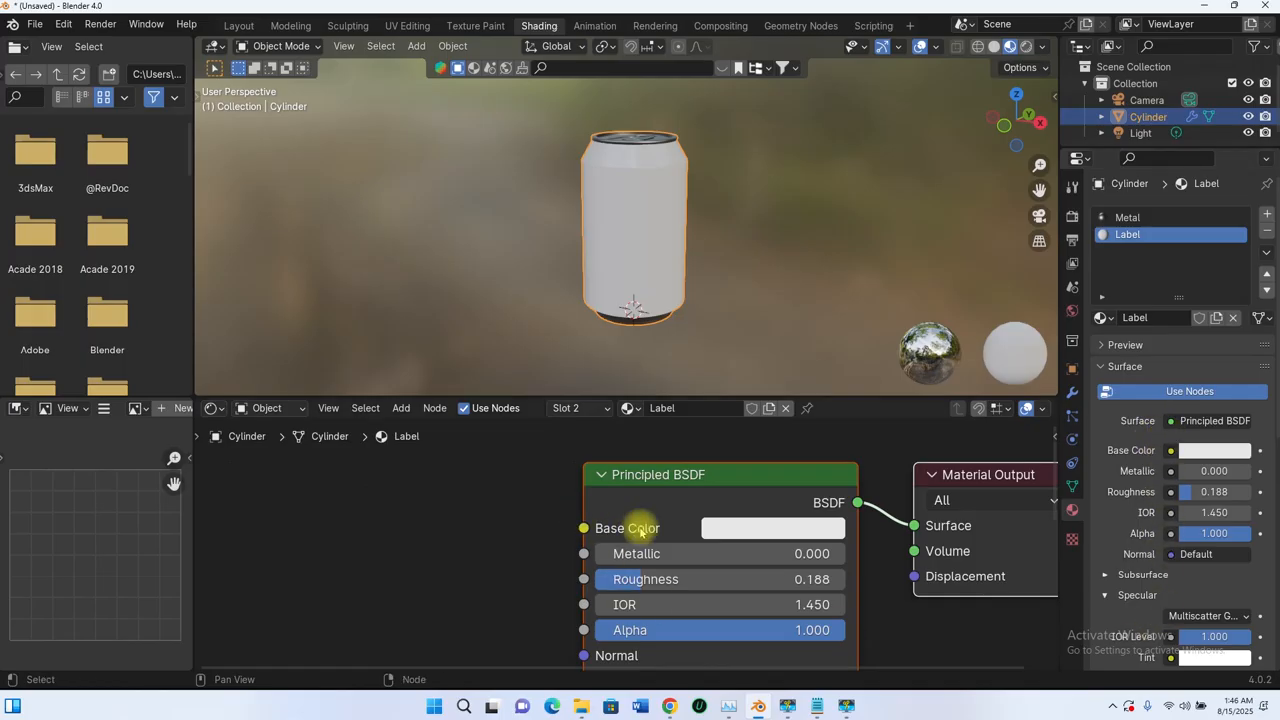
scroll(640, 528, down, 4)
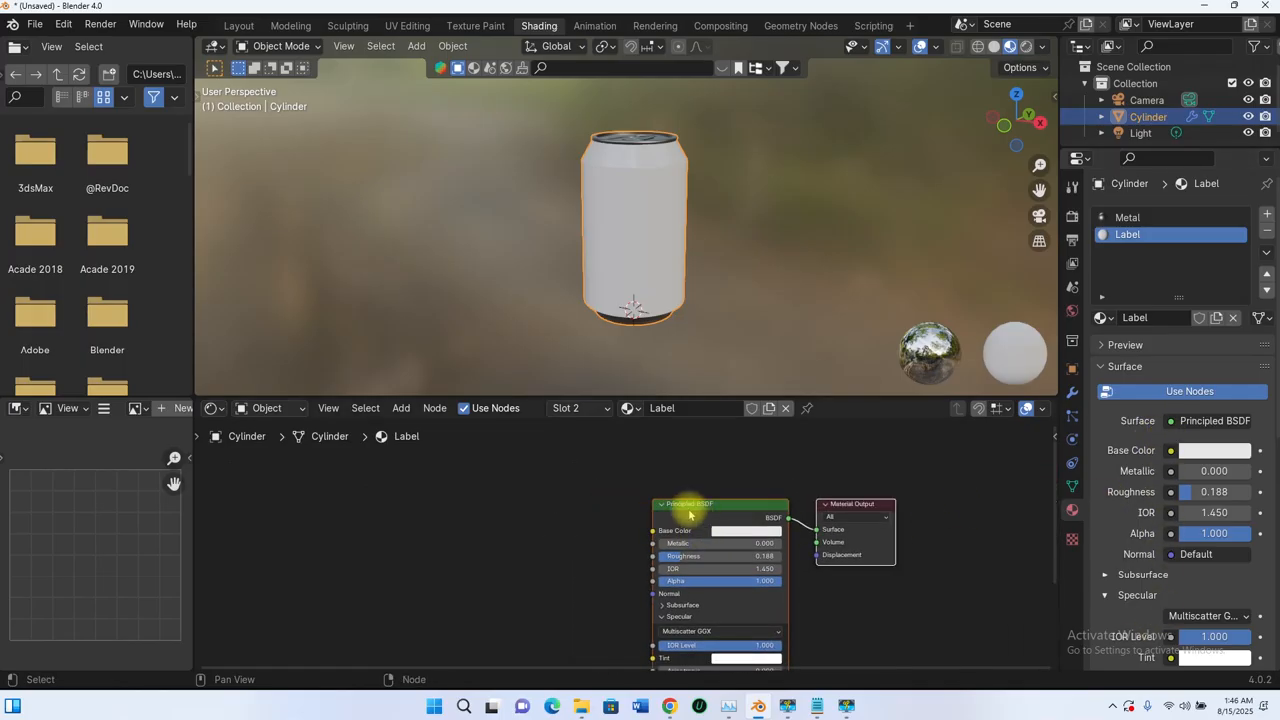
scroll(600, 505, up, 4)
middle_drag(610, 505, 650, 538)
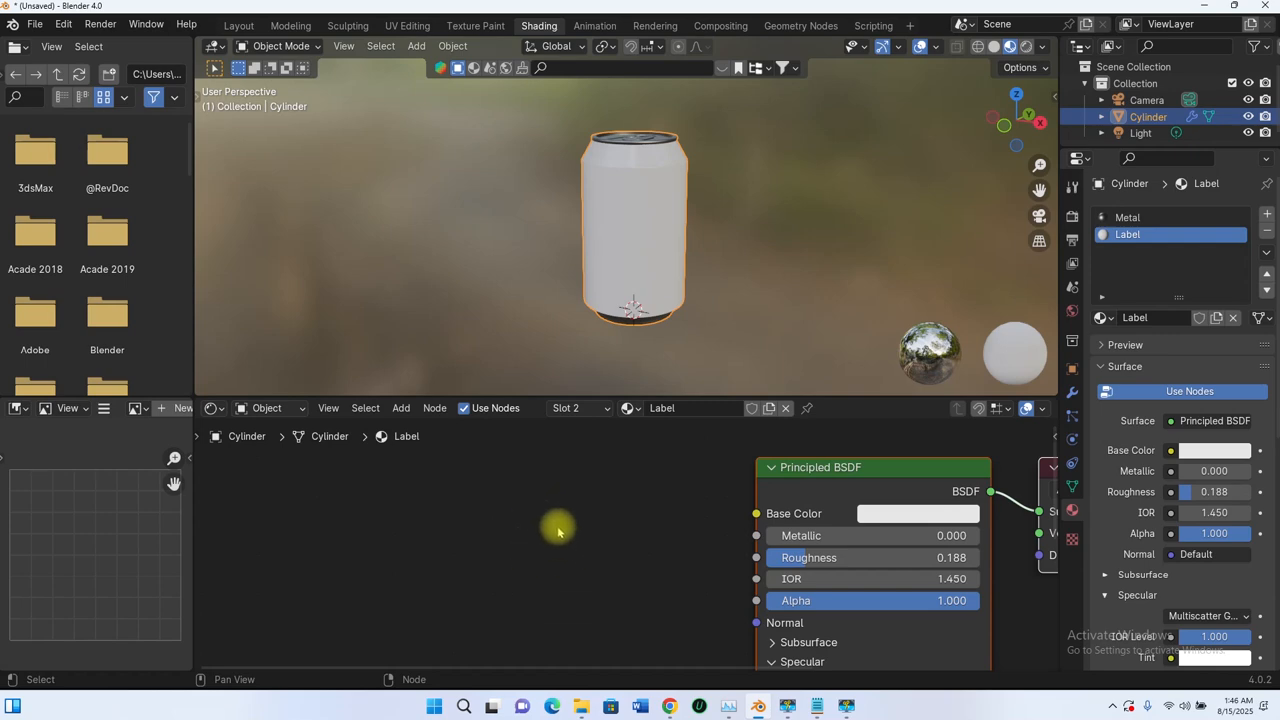
click(766, 471)
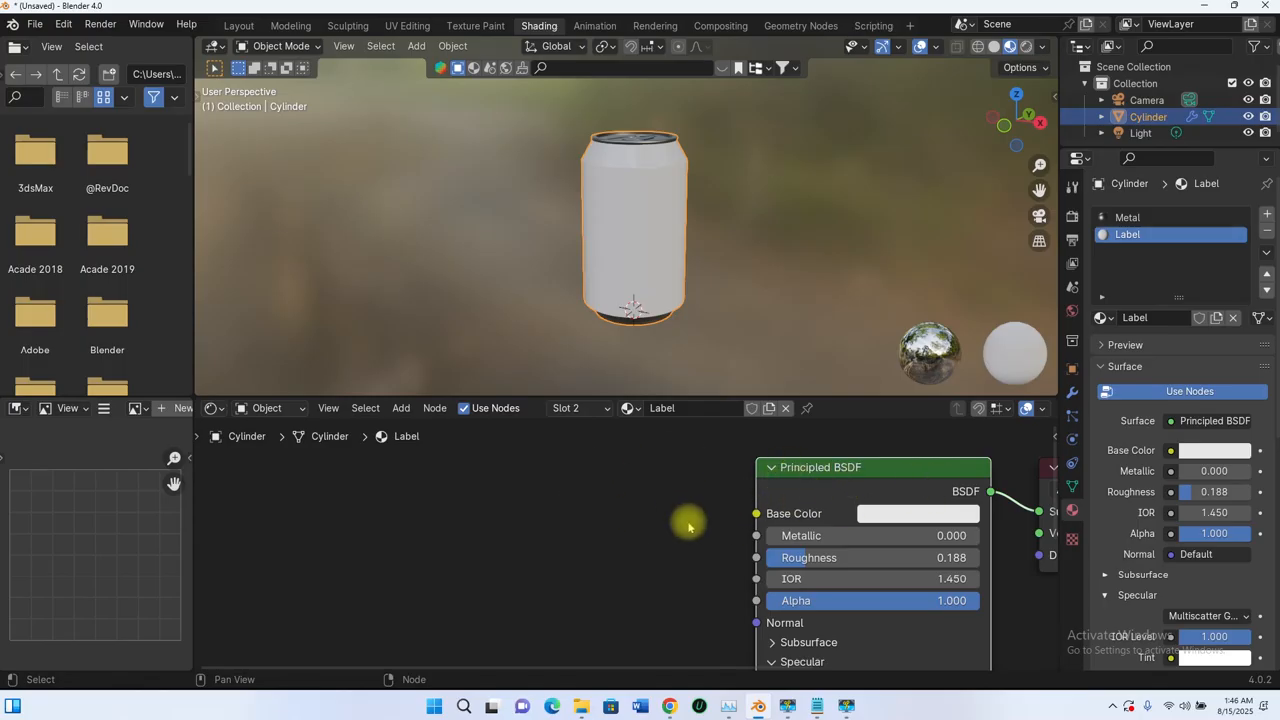
scroll(623, 466, down, 2)
middle_drag(623, 466, 695, 501)
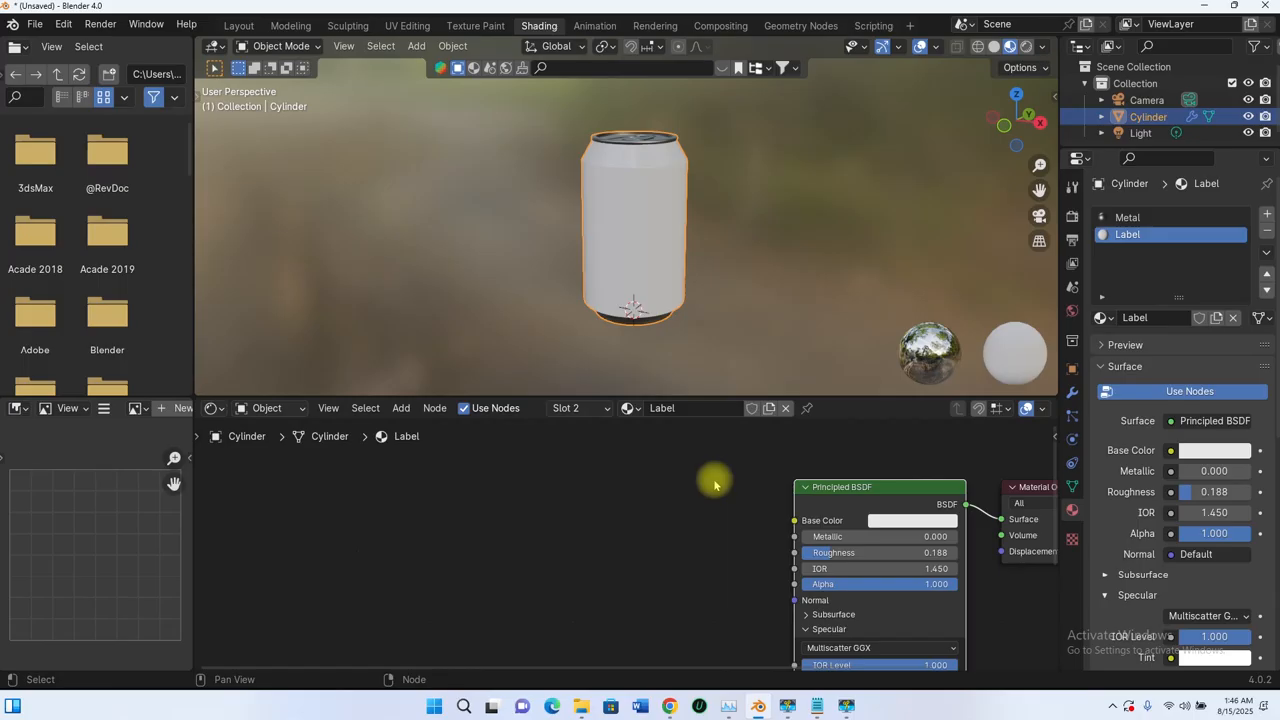
- Search the add-ons for 'node' to confirm Node Wrangler is enabled
click(65, 25)
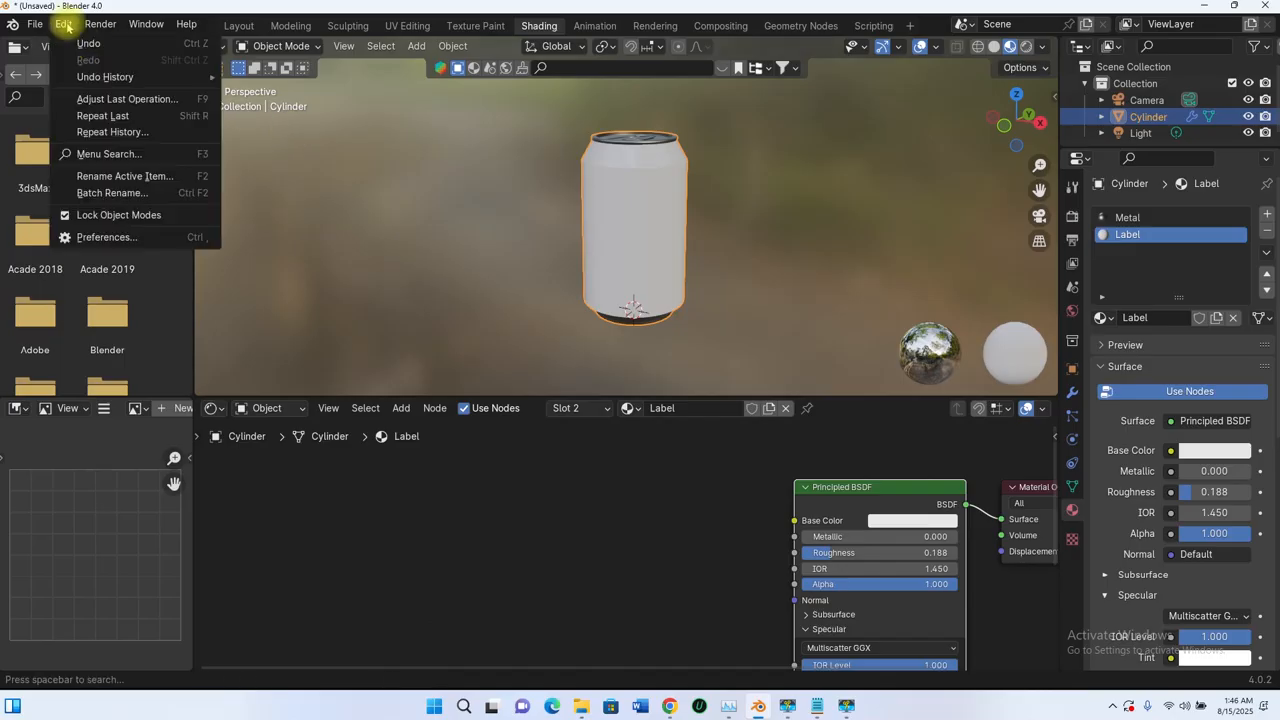
click(105, 237)
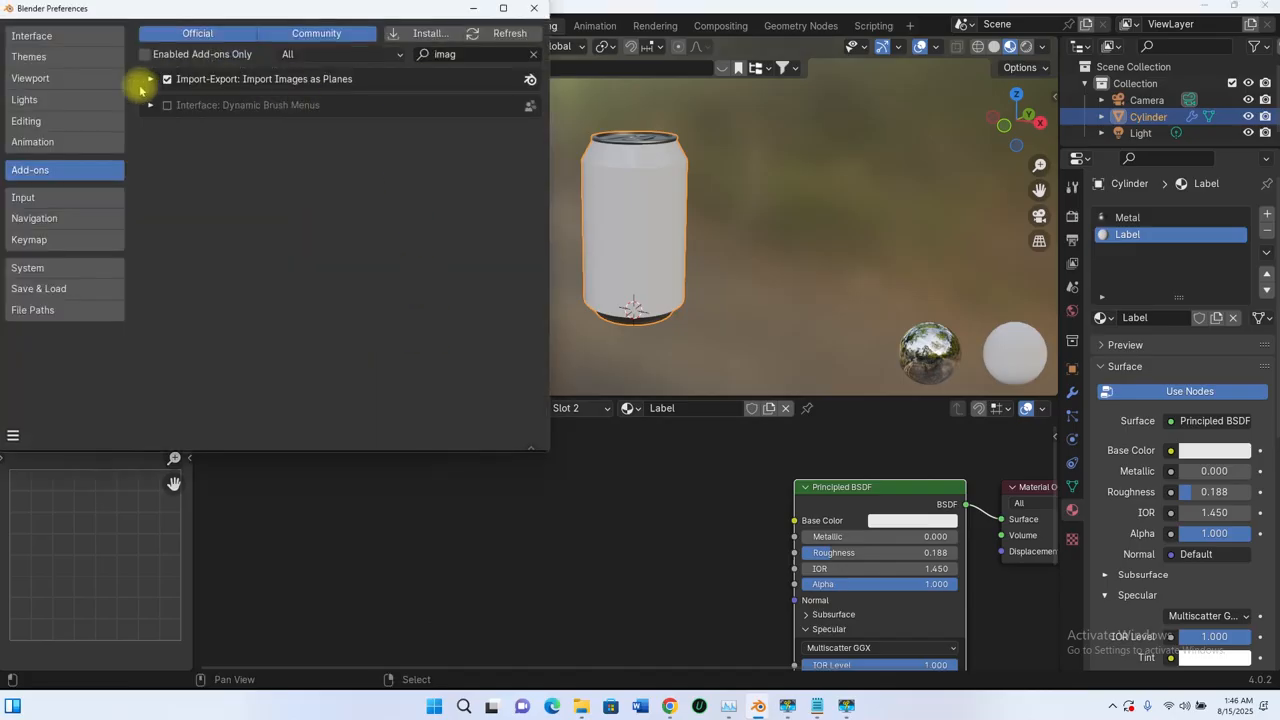
click(533, 54)
click(463, 54)
text(node)
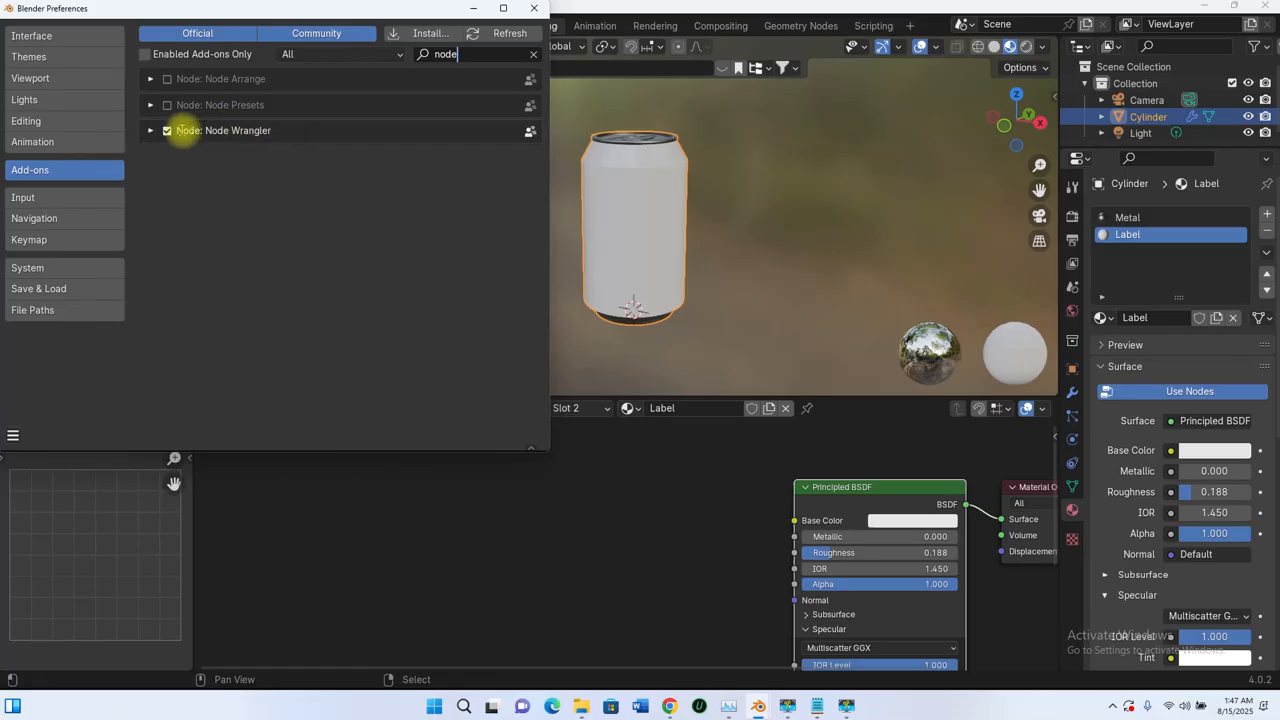
click(532, 54)
- Save the preferences and close the Preferences window
click(14, 436)
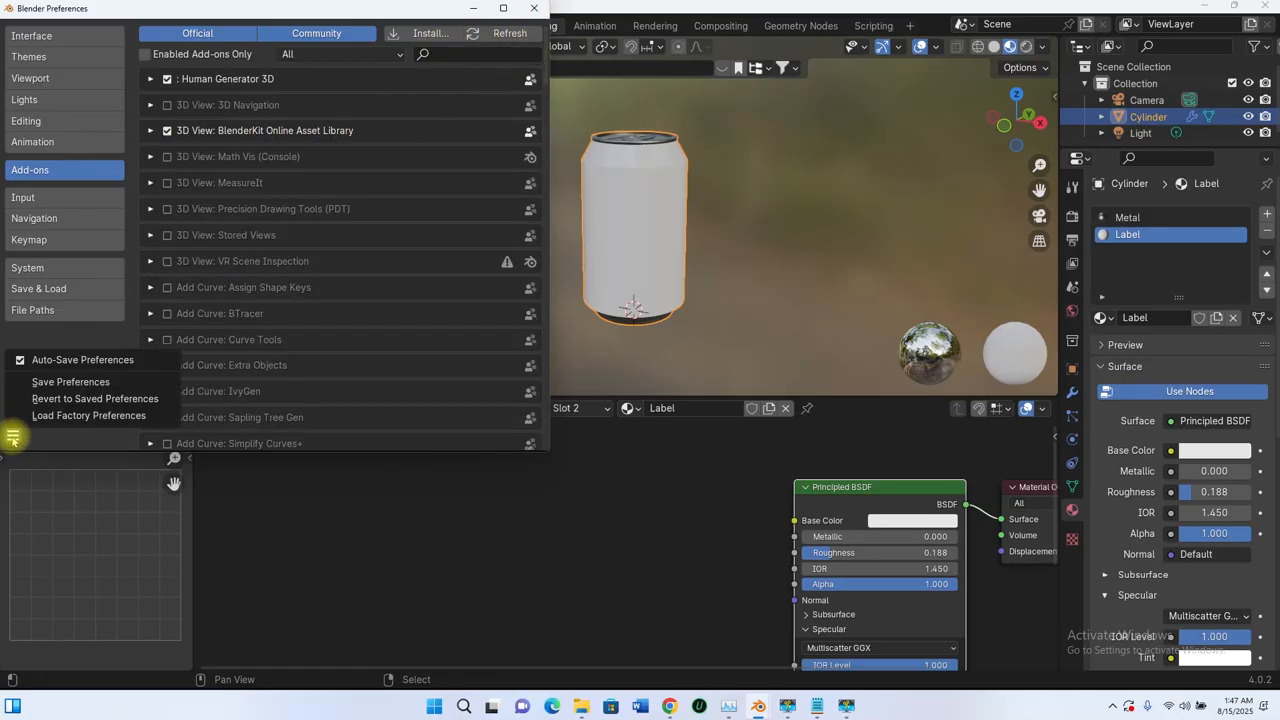
click(66, 383)
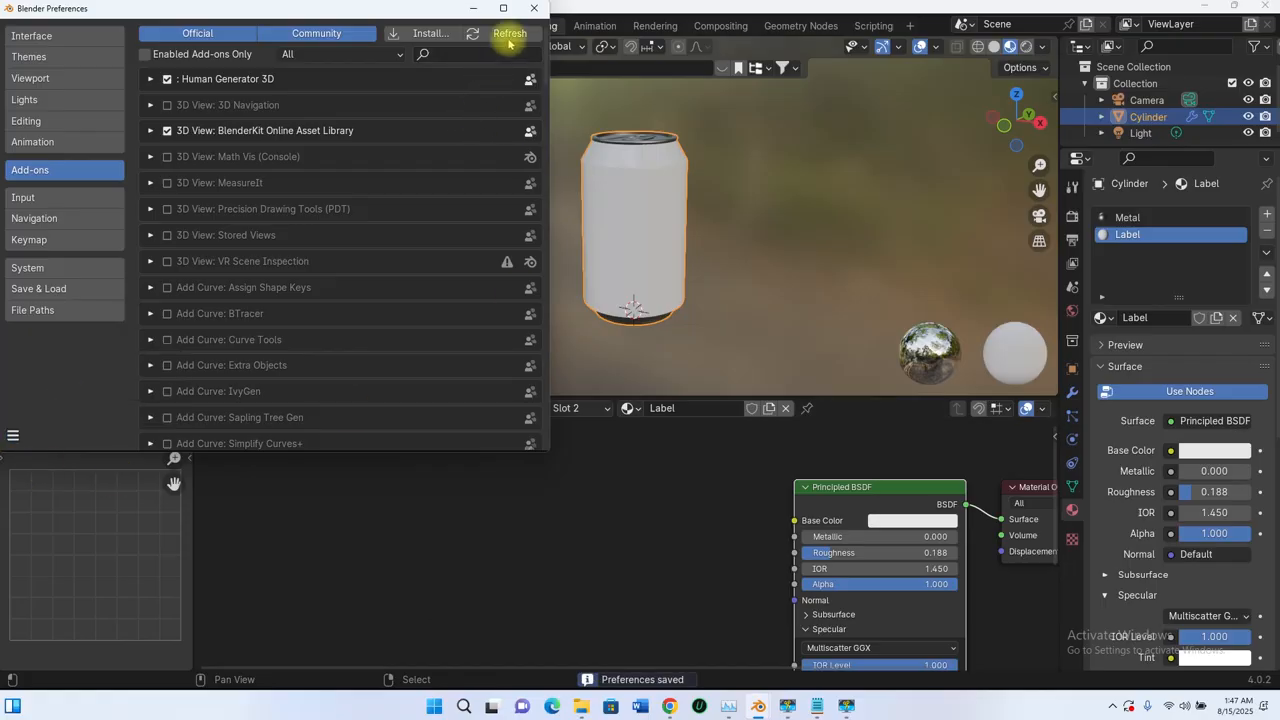
click(533, 8)
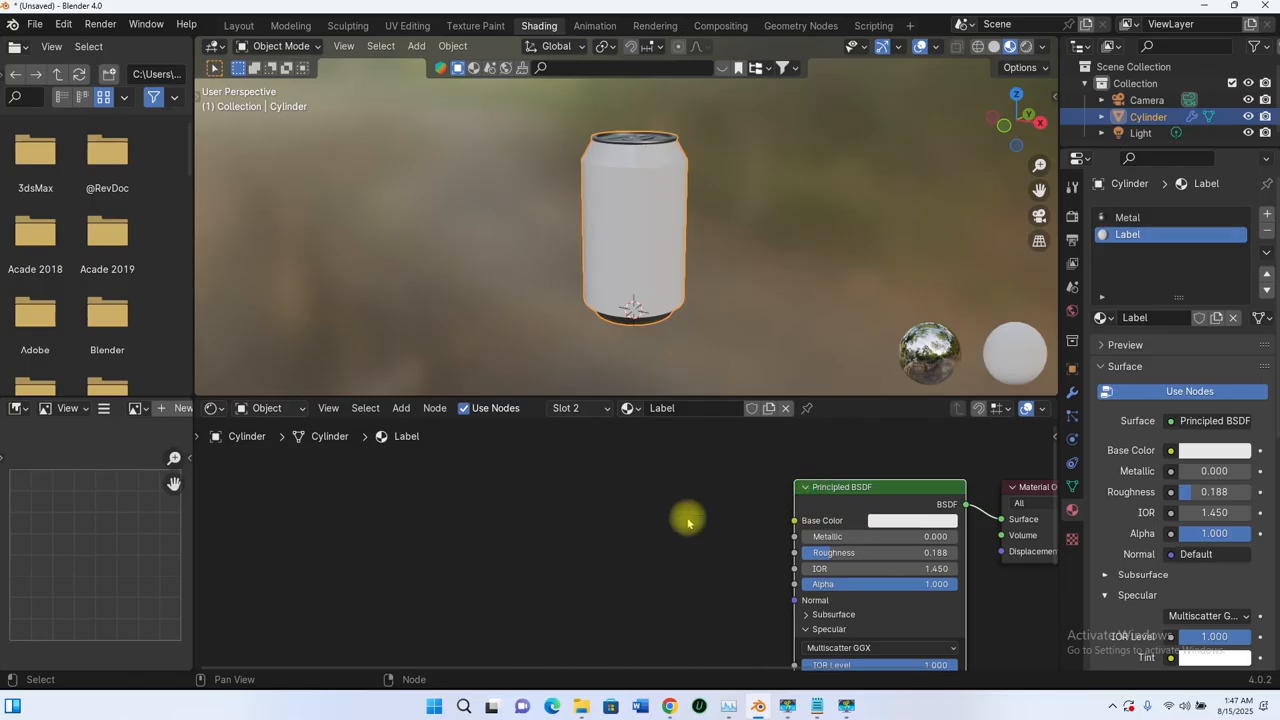
- Use Ctrl+T on the Principled BSDF to add Texture Coordinate, Mapping and Image Texture nodes
middle_drag(689, 517, 727, 507)
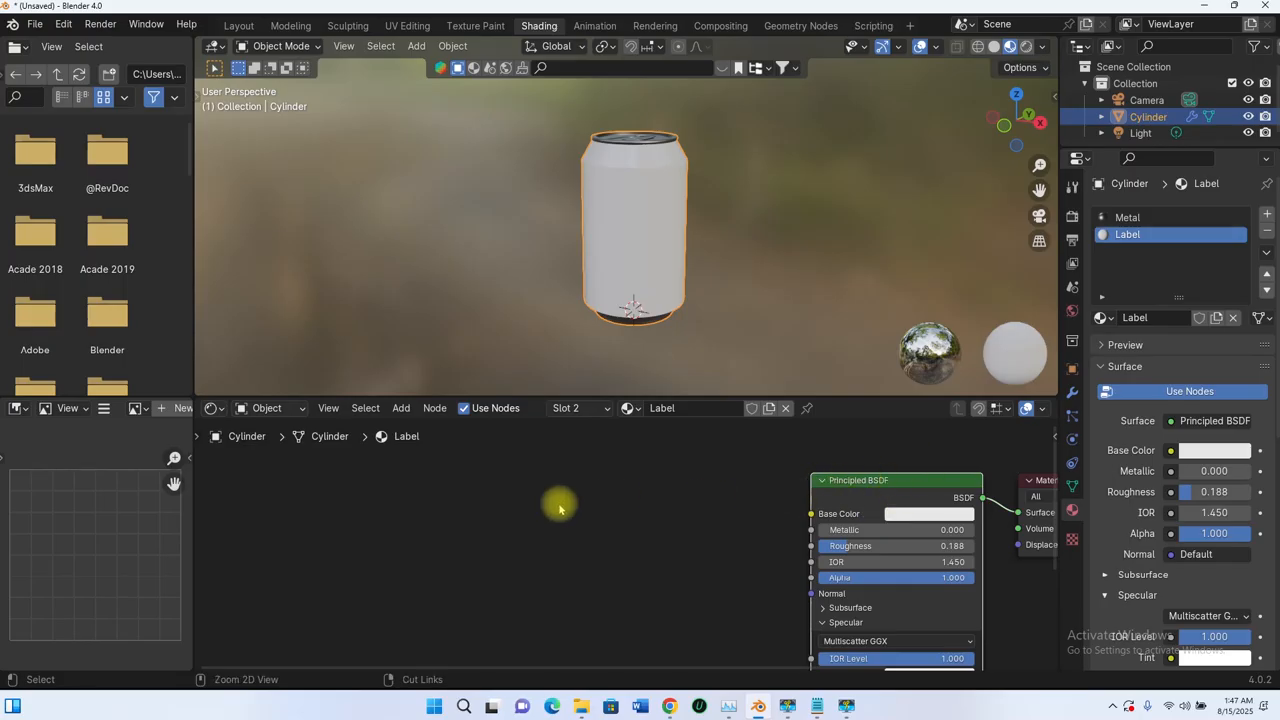
key(ctrl+t)
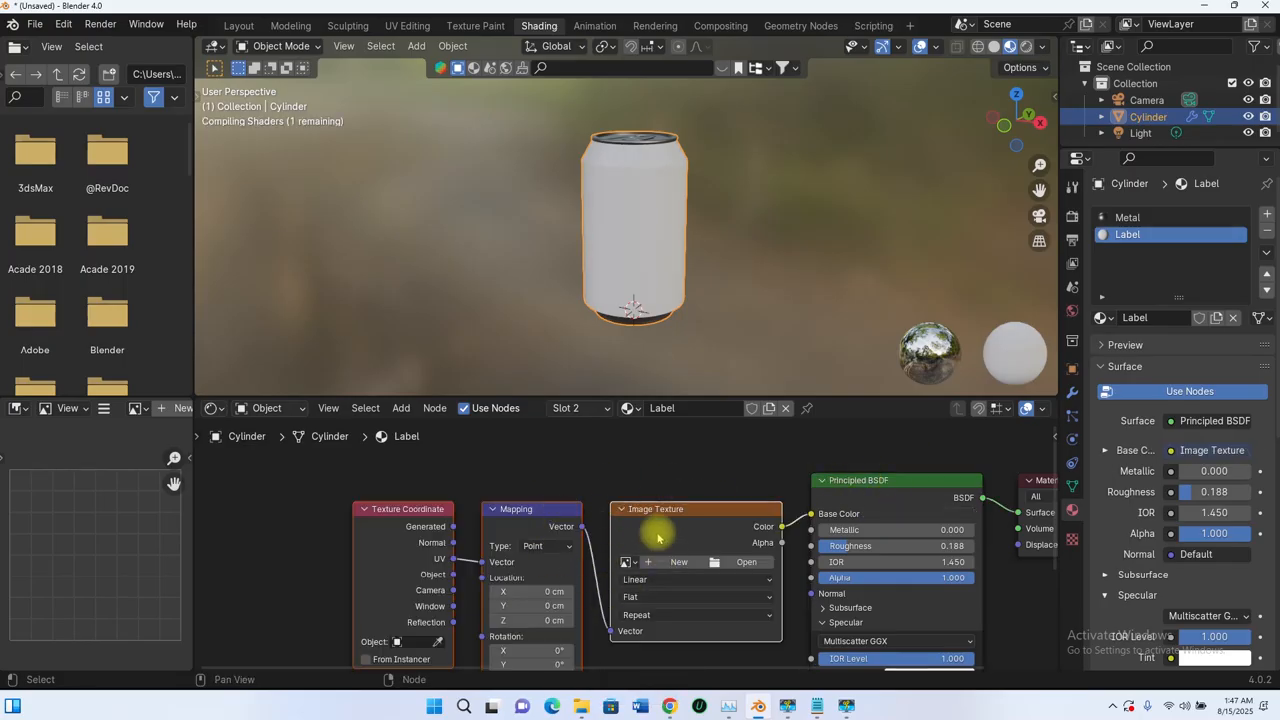
scroll(657, 529, down, 2)
middle_drag(676, 523, 666, 465)
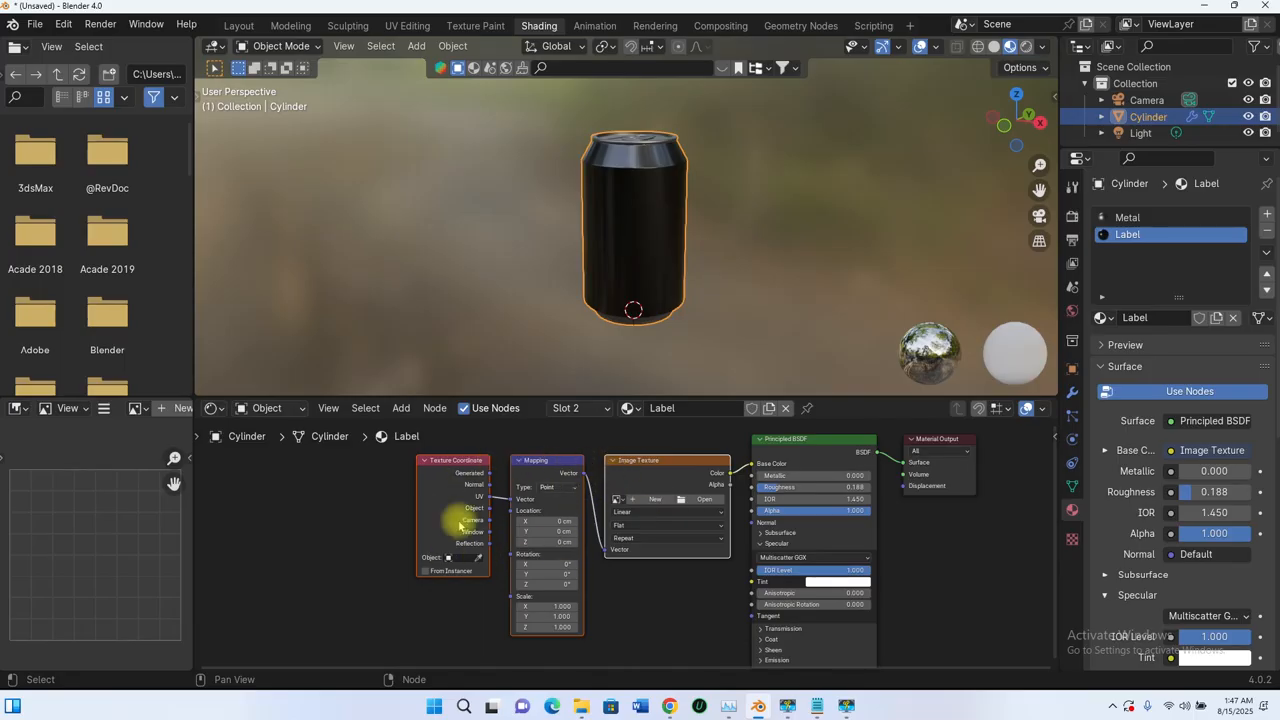
scroll(514, 523, up, 3)
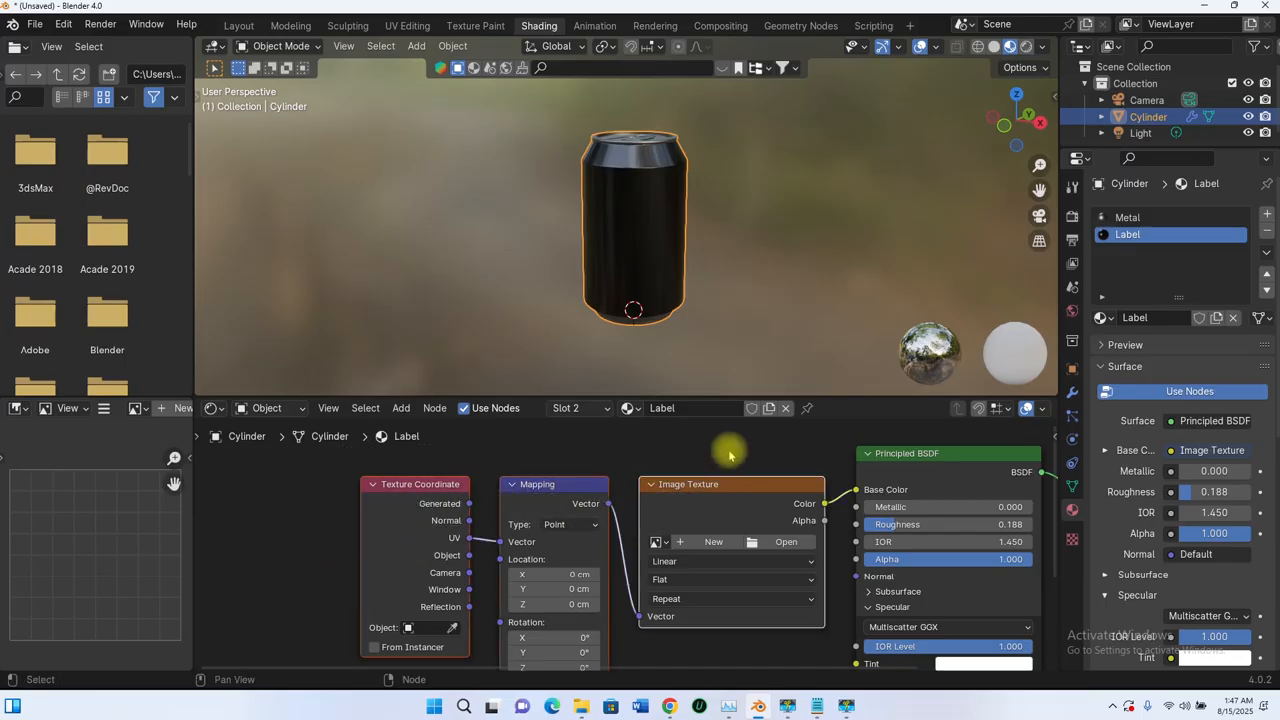
drag(729, 447, 351, 558)
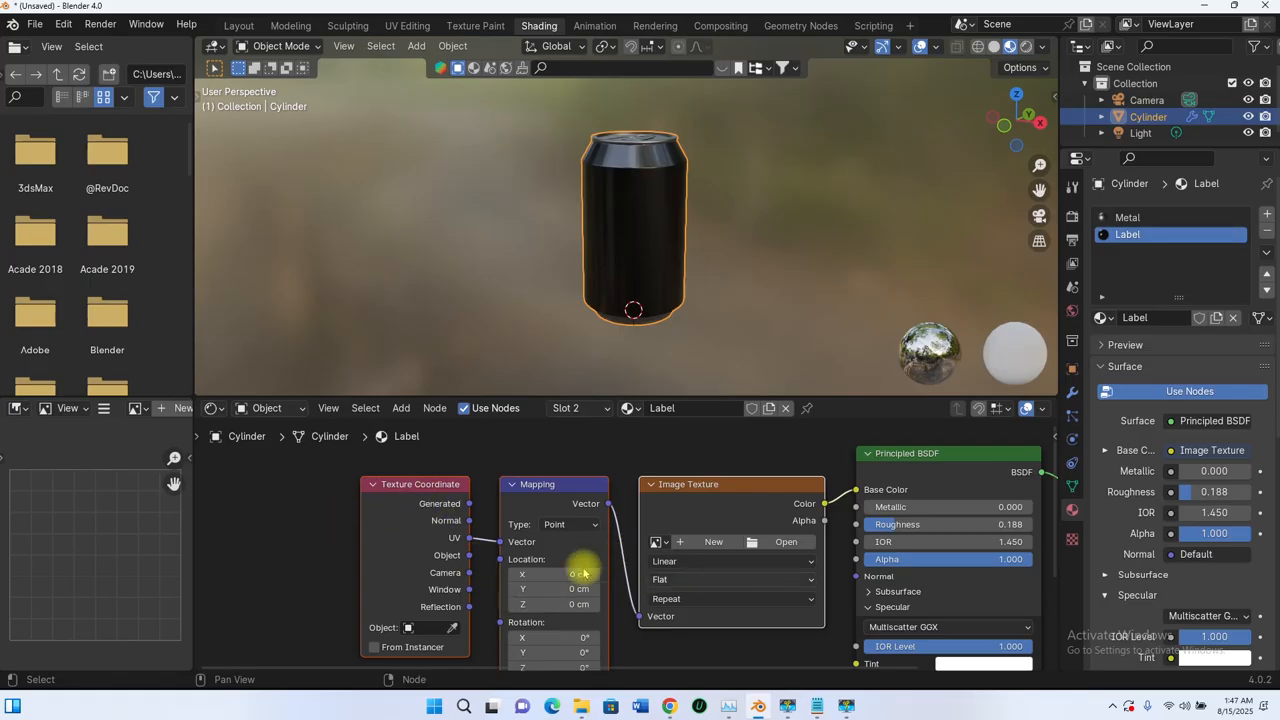
scroll(509, 557, down, 3)
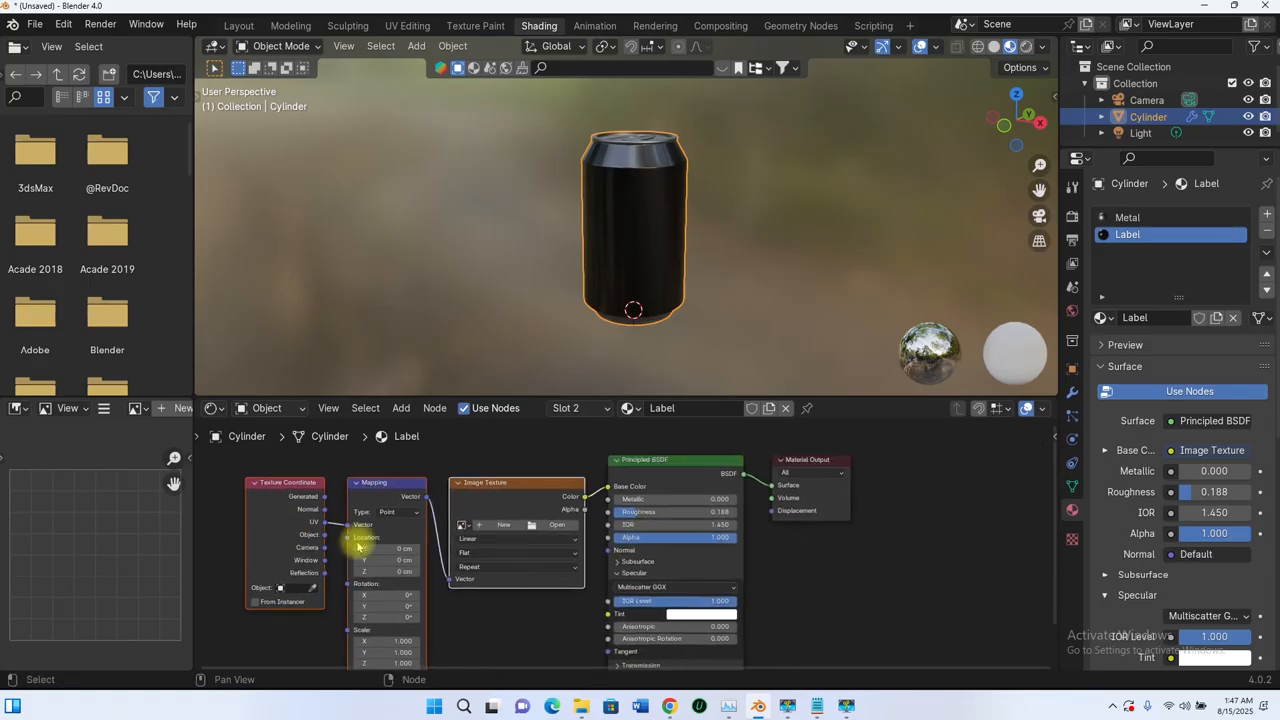
scroll(398, 530, up, 4)
middle_drag(434, 508, 530, 548)
click(542, 485)
click(516, 511)
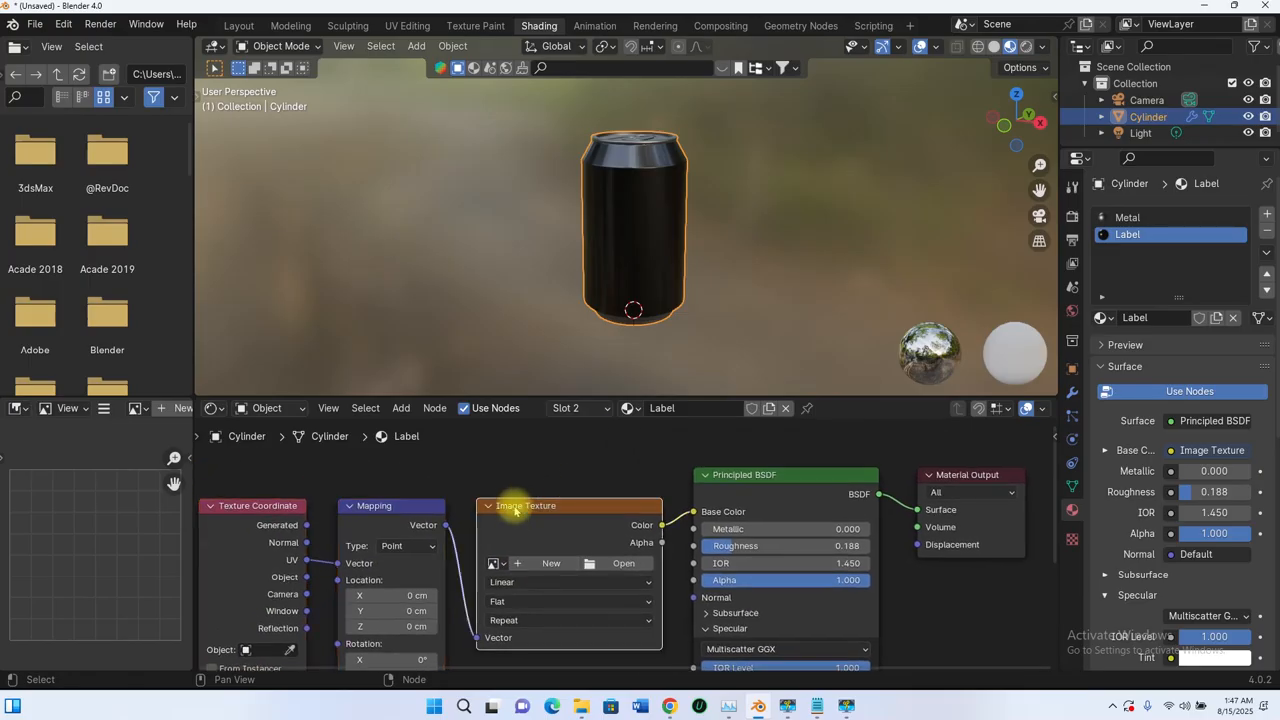
- Open generic_soda_can_label_b.jpg from Downloads in the Image Texture node
click(604, 566)
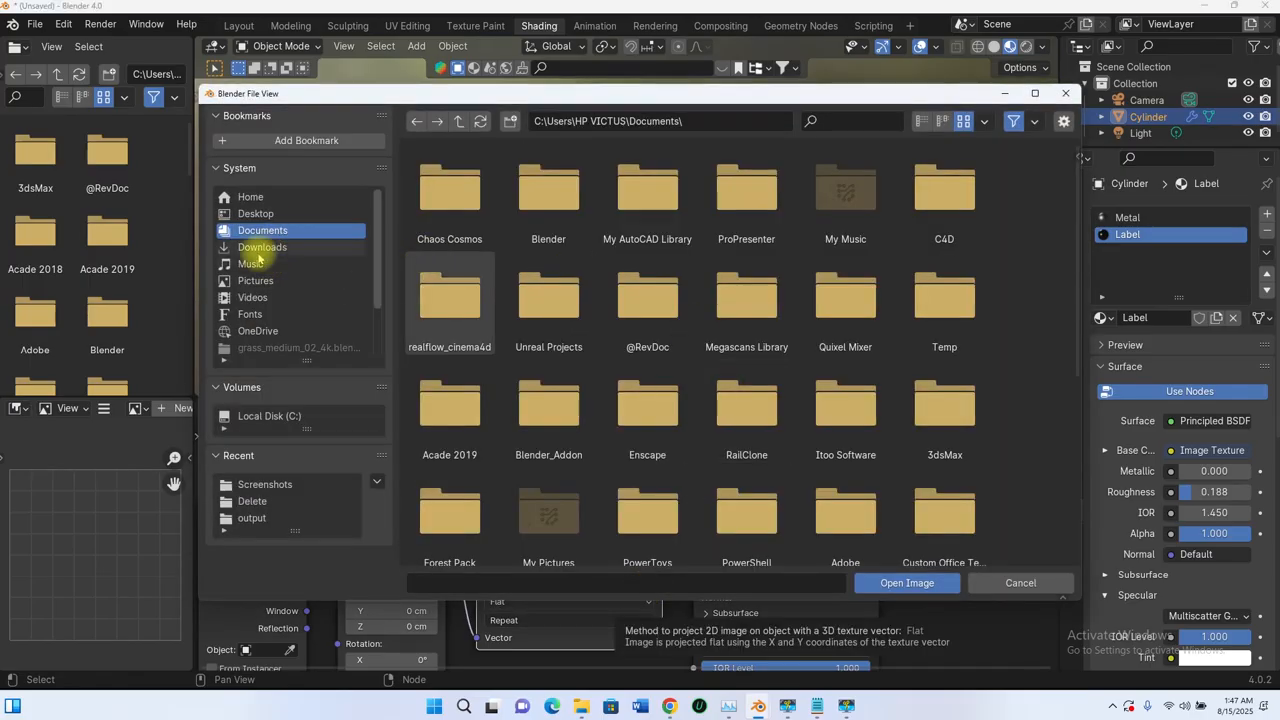
click(258, 248)
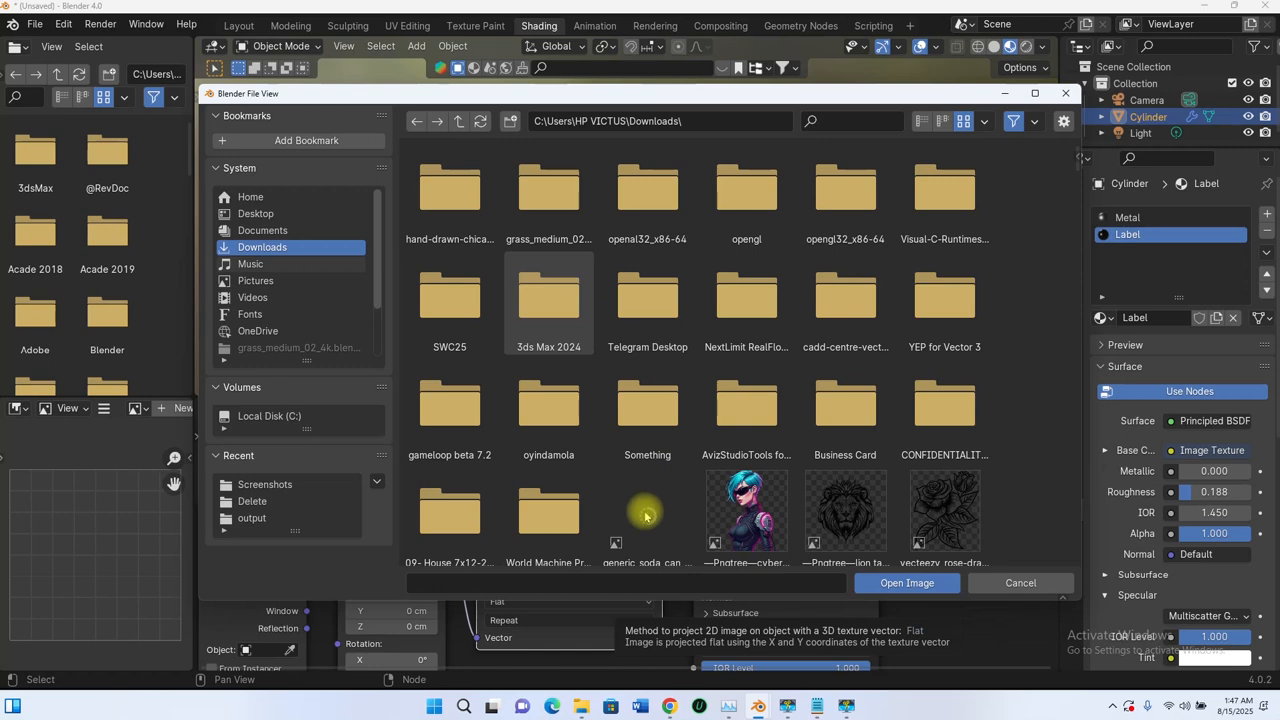
scroll(629, 417, down, 5)
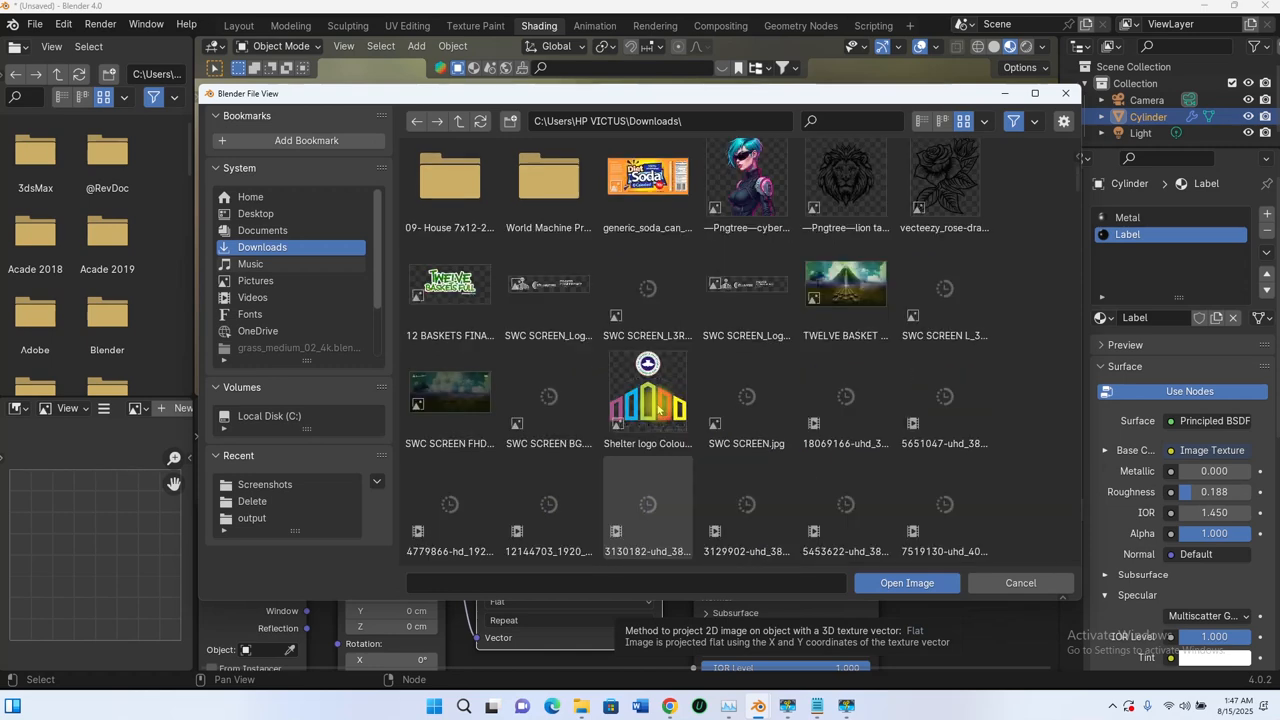
click(629, 417)
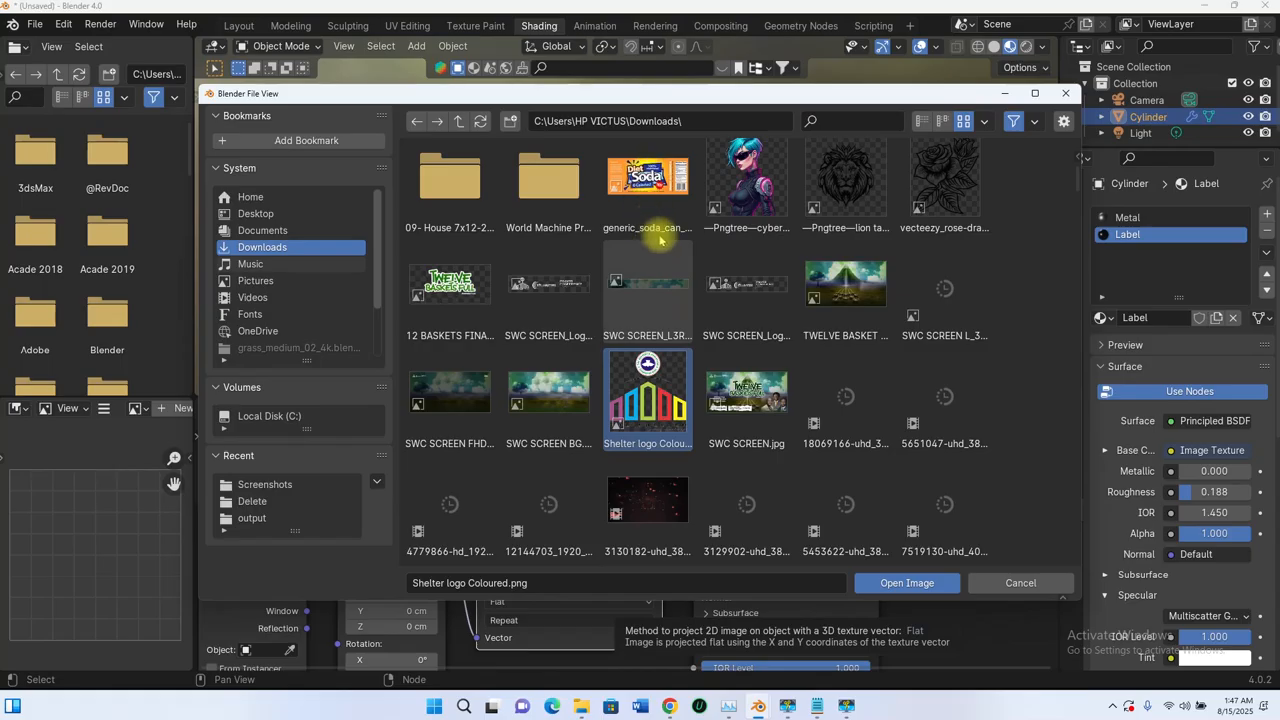
click(650, 160)
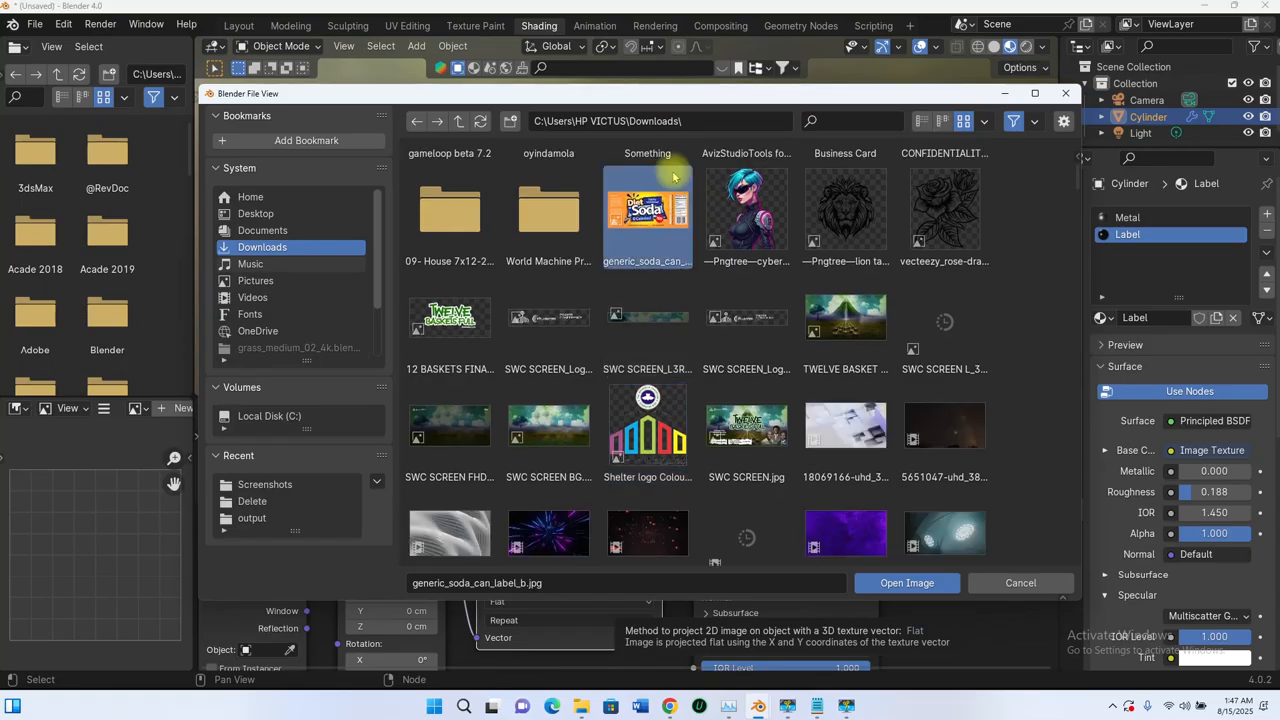
click(907, 583)
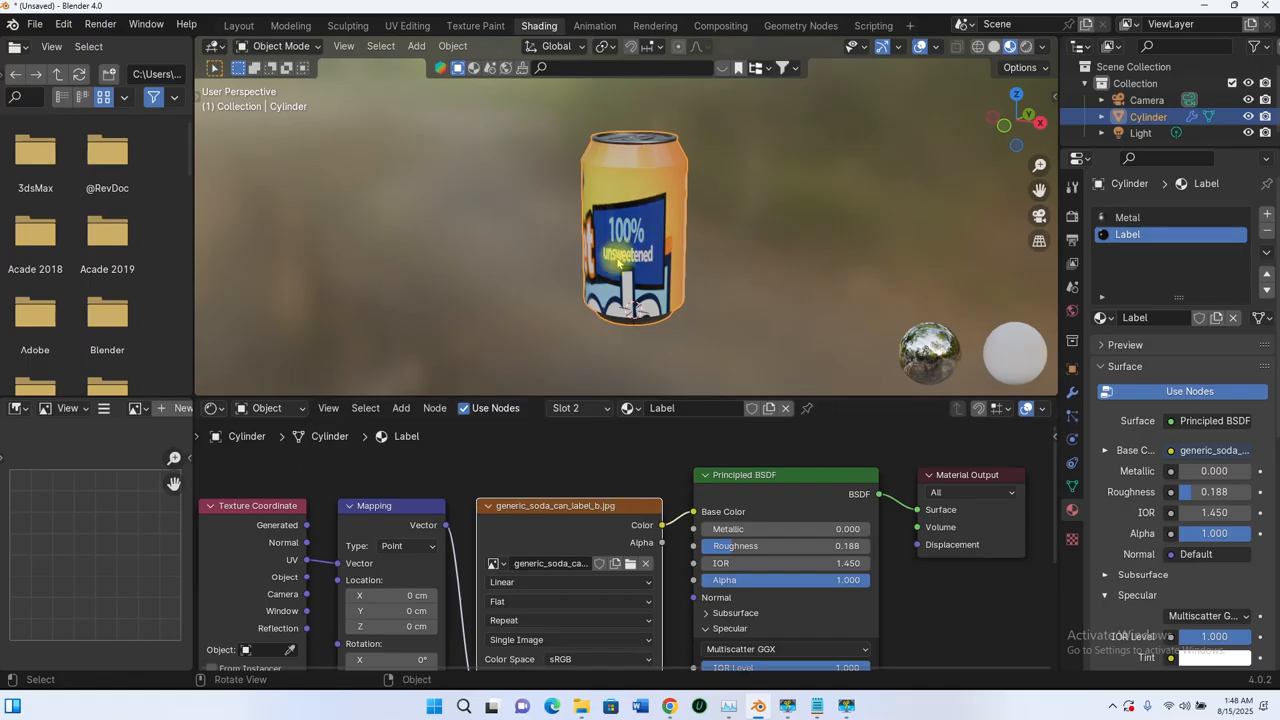
middle_drag(620, 262, 950, 310)
scroll(655, 265, up, 3)
scroll(634, 275, down, 4)
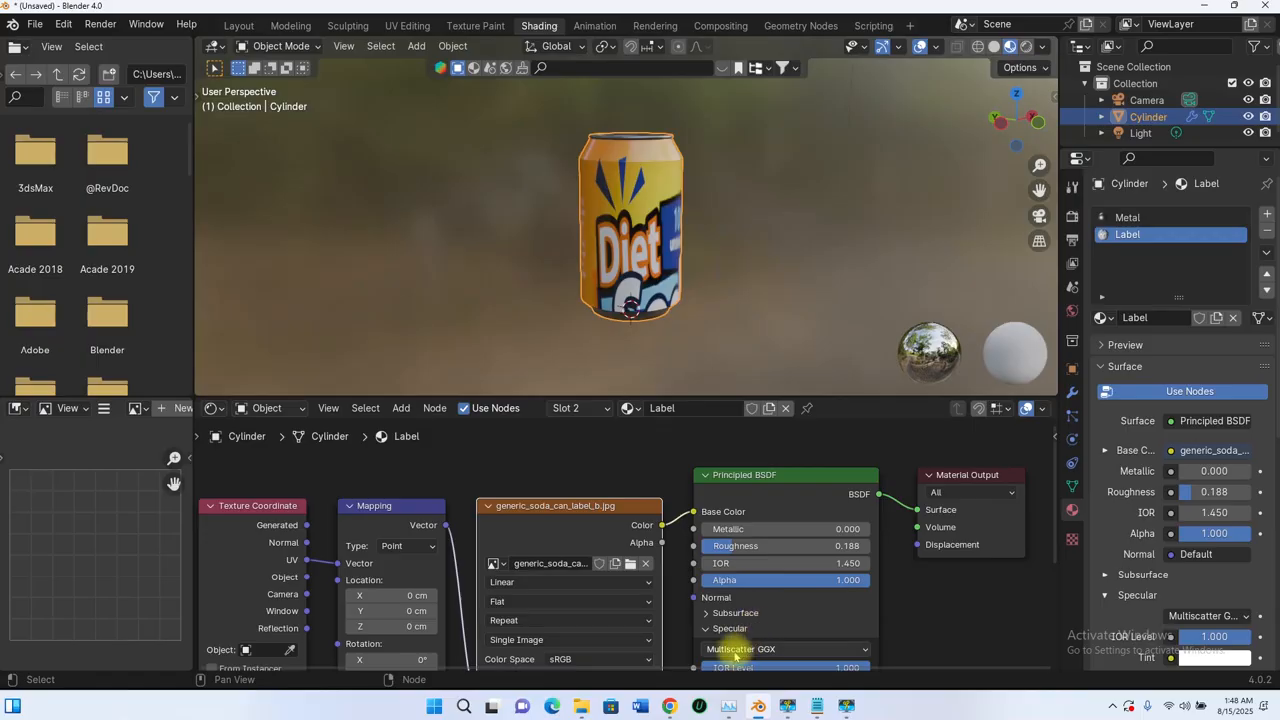
mouse_move(670, 706)
click(746, 629)
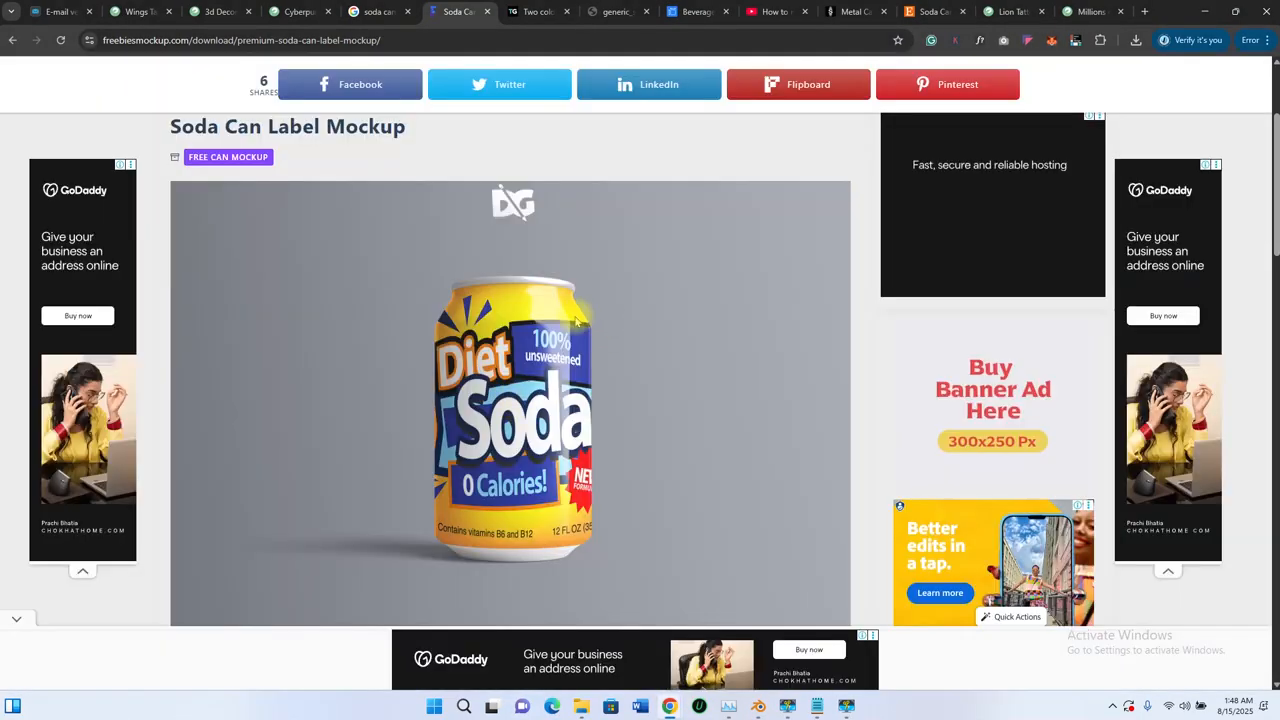
click(1205, 11)
middle_drag(625, 222, 651, 308)
scroll(643, 196, up, 4)
scroll(641, 200, down, 5)
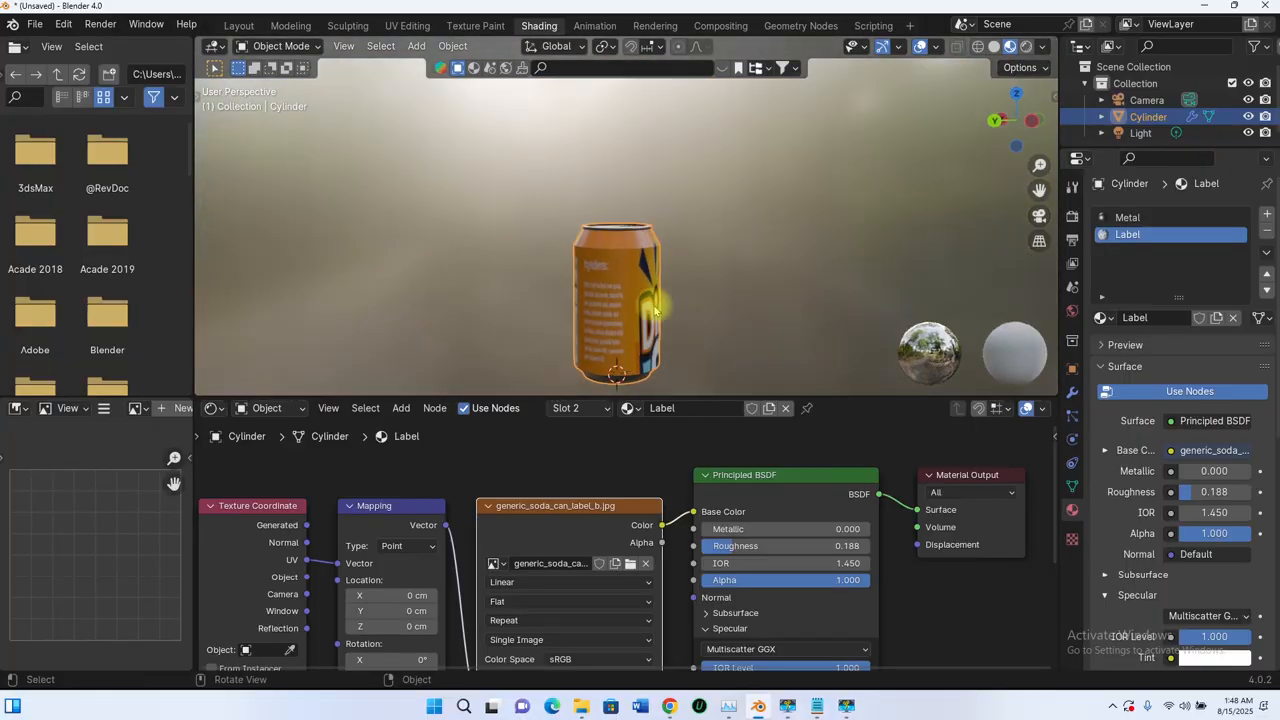
- Orbit the labelled can to its '100% unsweetened' side and a level view
scroll(600, 260, up, 4)
middle_drag(593, 253, 306, 281)
shift+middle_drag(631, 275, 606, 295)
middle_drag(606, 298, 520, 325)
scroll(600, 260, down, 5)
middle_drag(601, 280, 676, 306)
scroll(622, 281, up, 5)
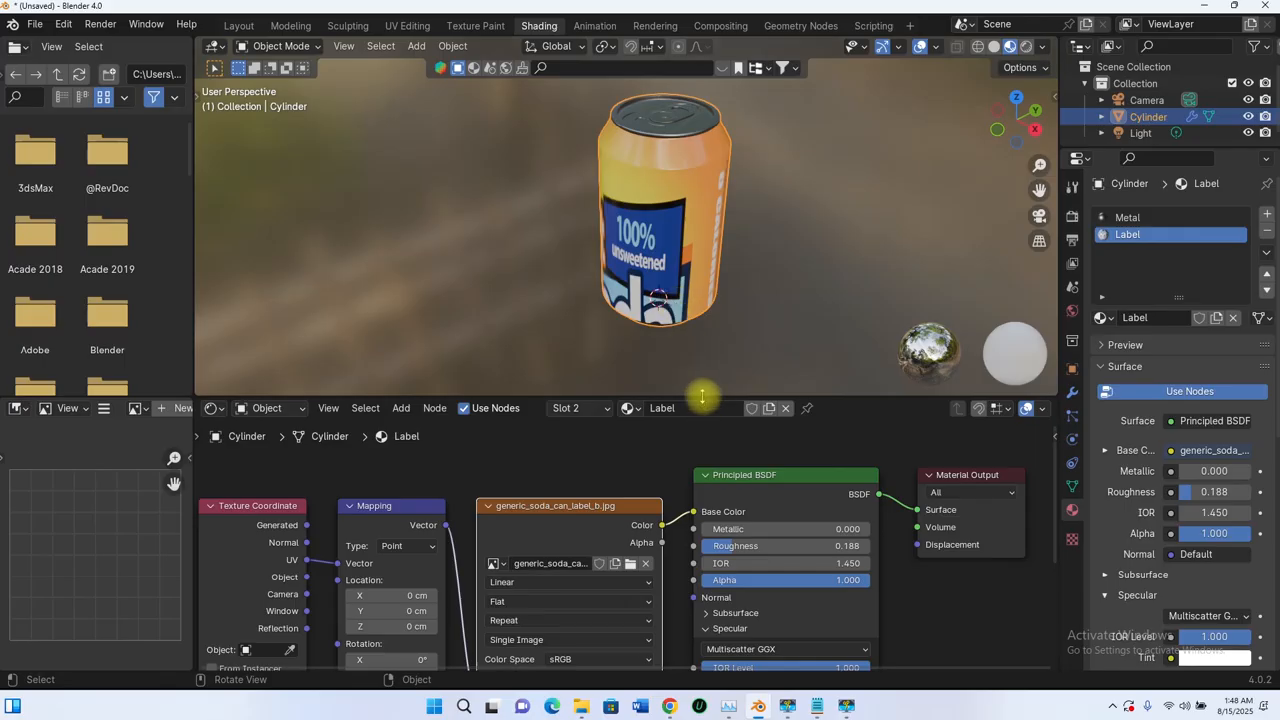
- Move the viewport/node editor split down to enlarge the 3D view
drag(702, 397, 709, 449)
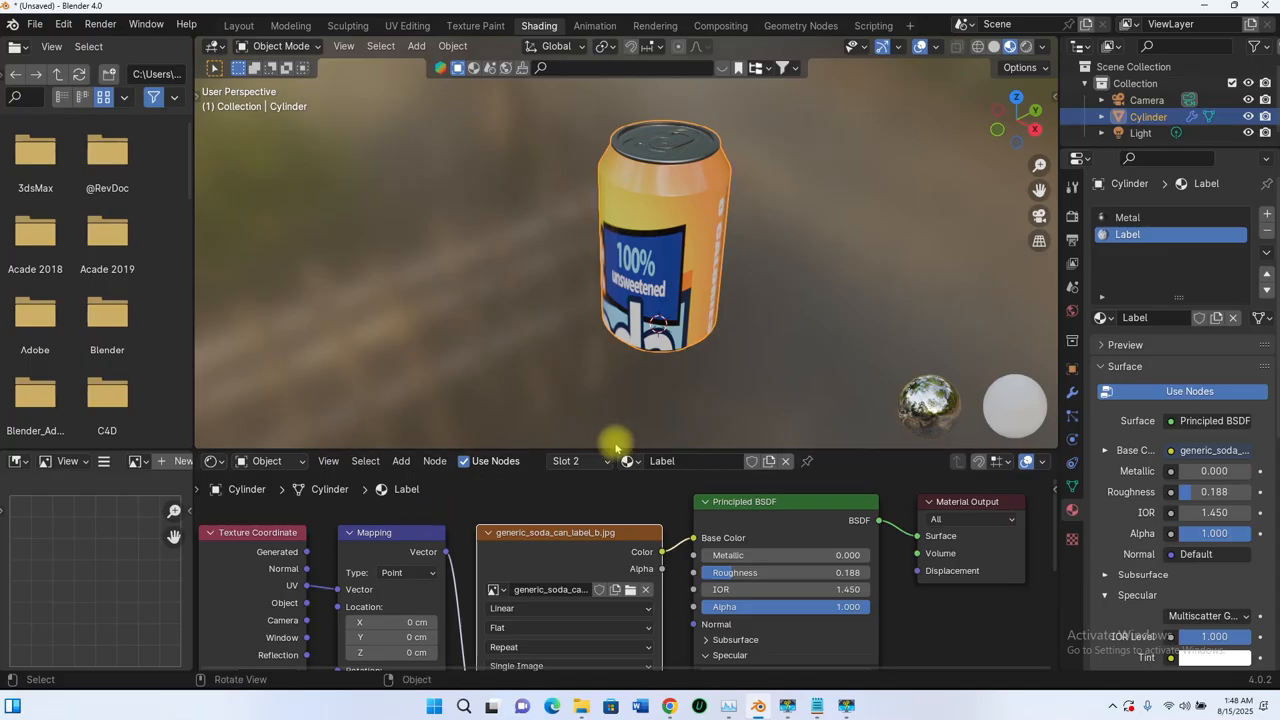
drag(620, 447, 620, 436)
scroll(657, 294, down, 4)
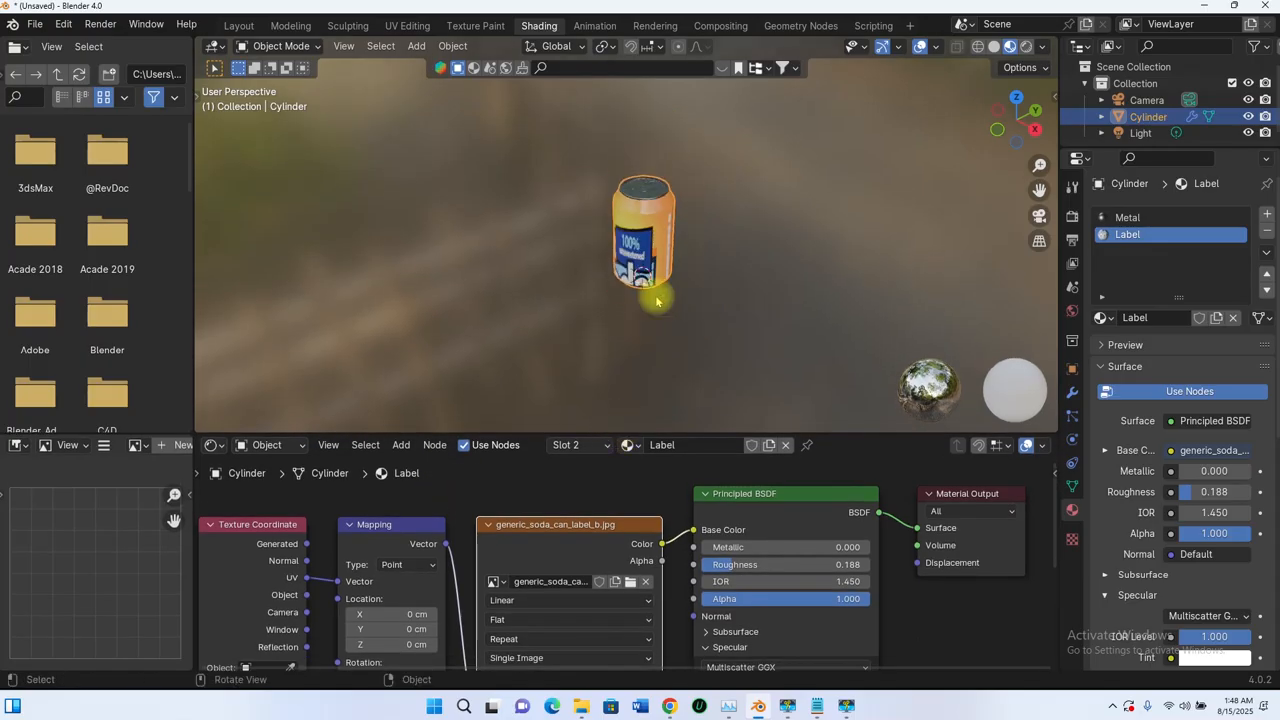
middle_drag(657, 294, 695, 280)
scroll(695, 280, up, 4)
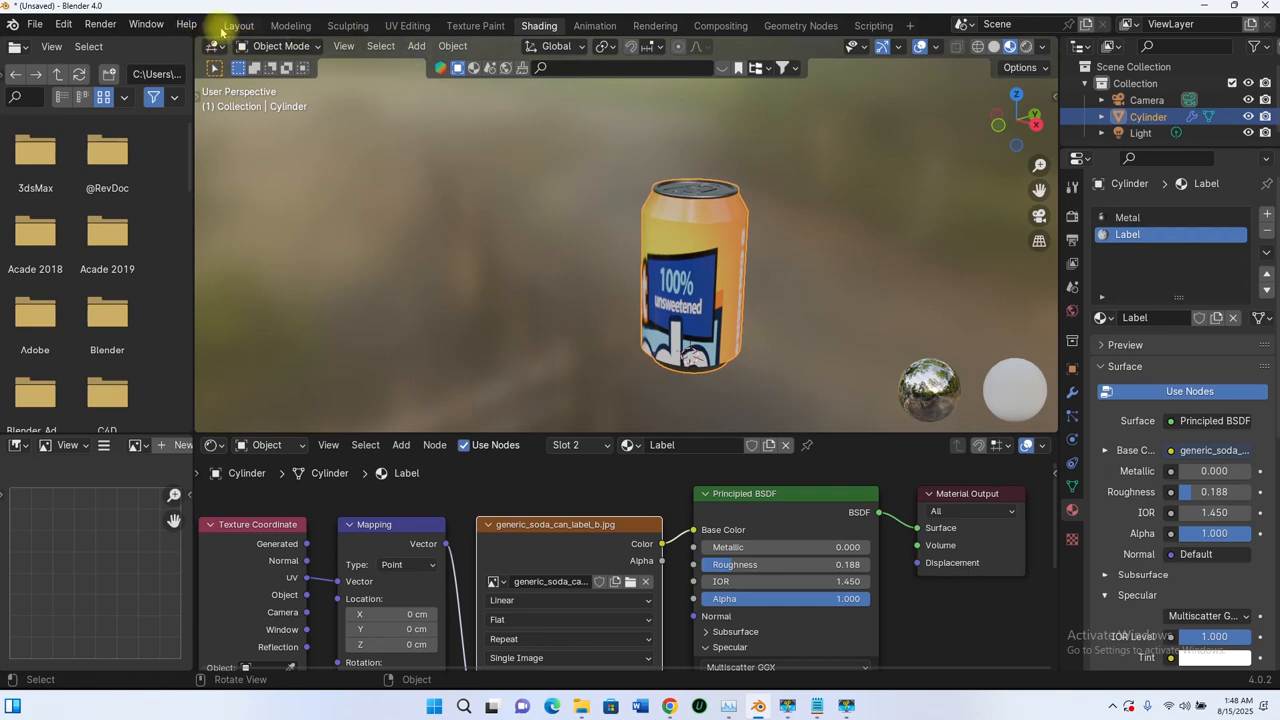
- Switch to the Layout workspace and orbit the can to check the label on both sides
click(238, 25)
mouse_move(451, 163)
middle_down()
mouse_move(600, 260)
mouse_move(657, 351)
mouse_move(658, 322)
middle_up()
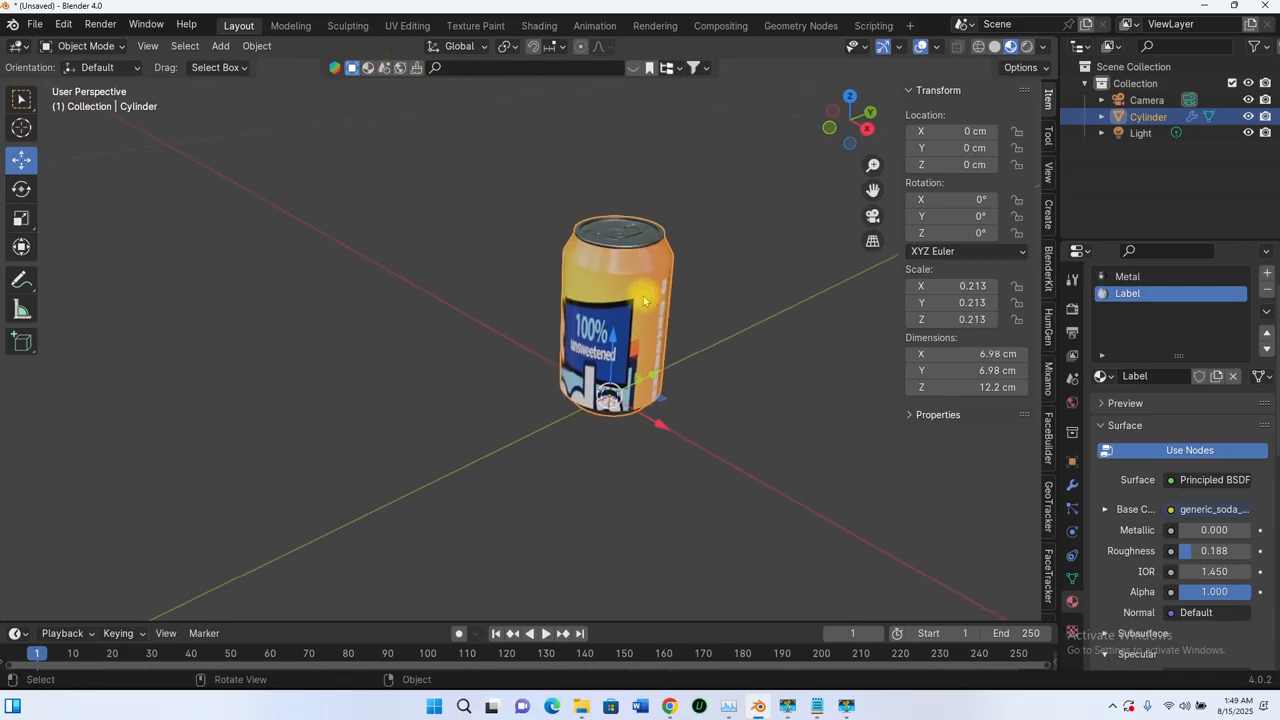
scroll(650, 302, up, 3)
shift+middle_drag(686, 308, 632, 358)
middle_drag(636, 352, 380, 262)
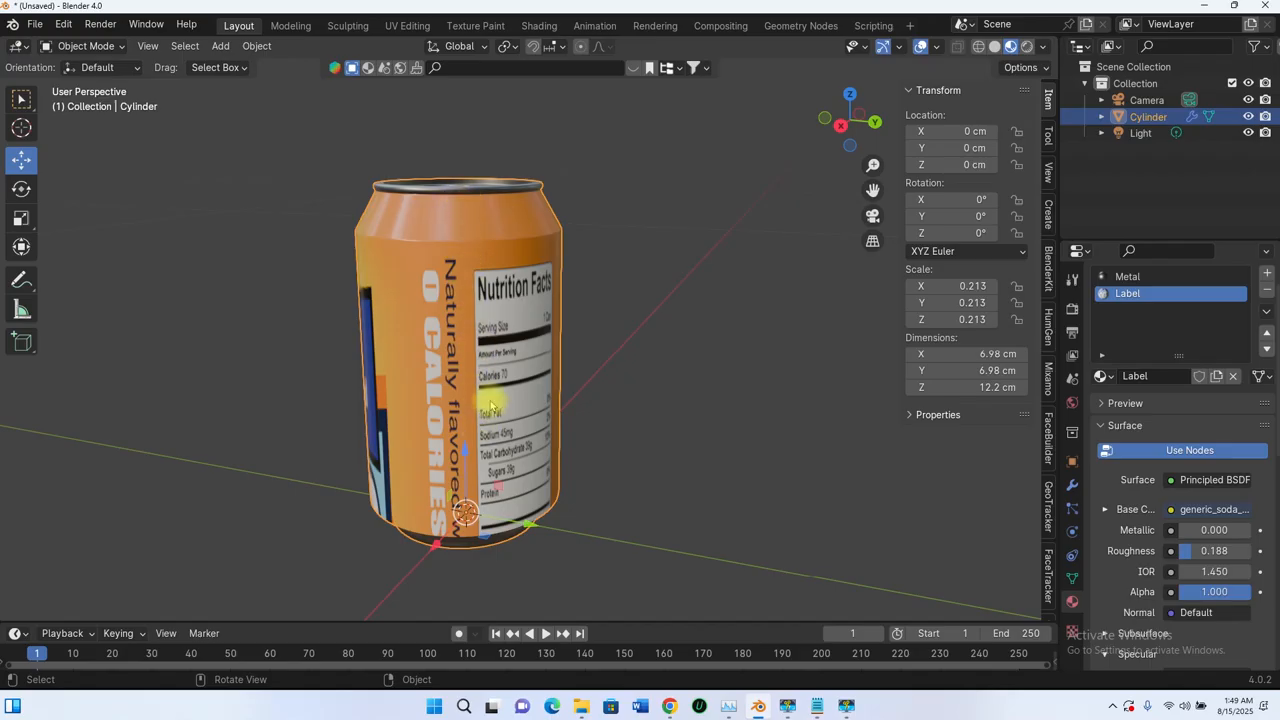
middle_drag(490, 405, 743, 349)
scroll(600, 357, down, 4)
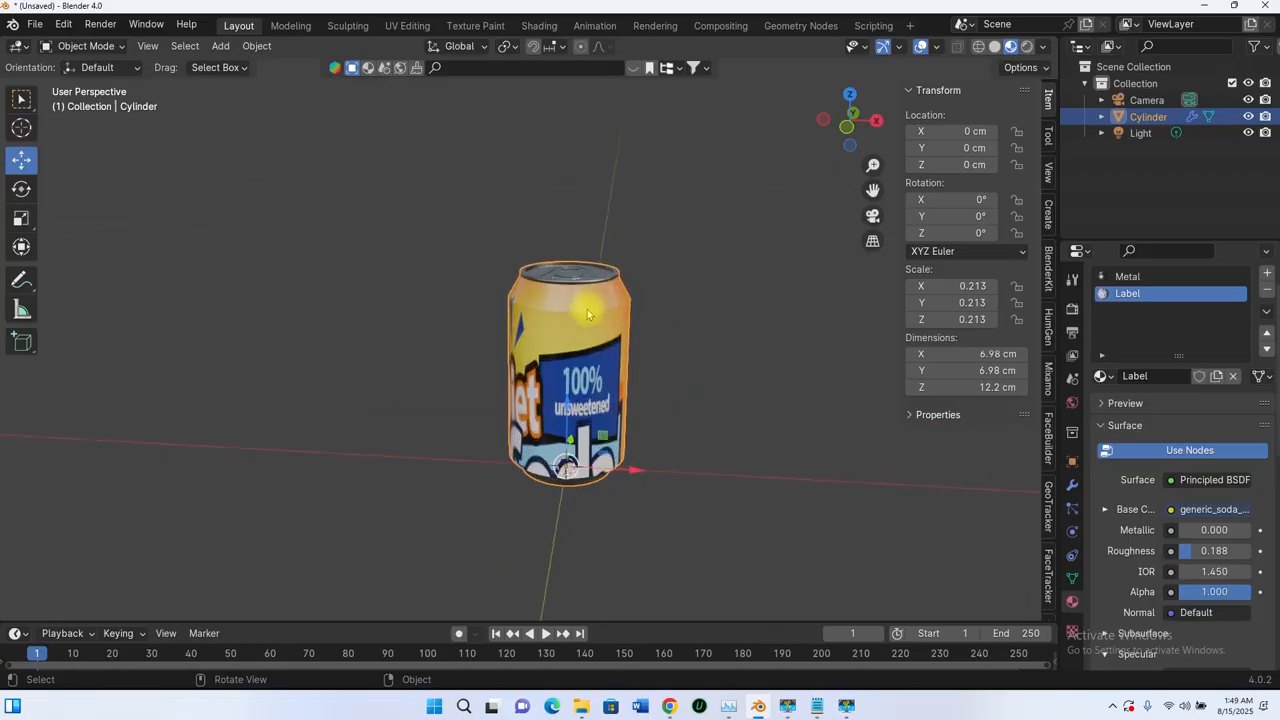
- Review the yellow Diet Soda label on the generic soda labels page, then minimize Chrome
mouse_move(669, 706)
mouse_move(728, 645)
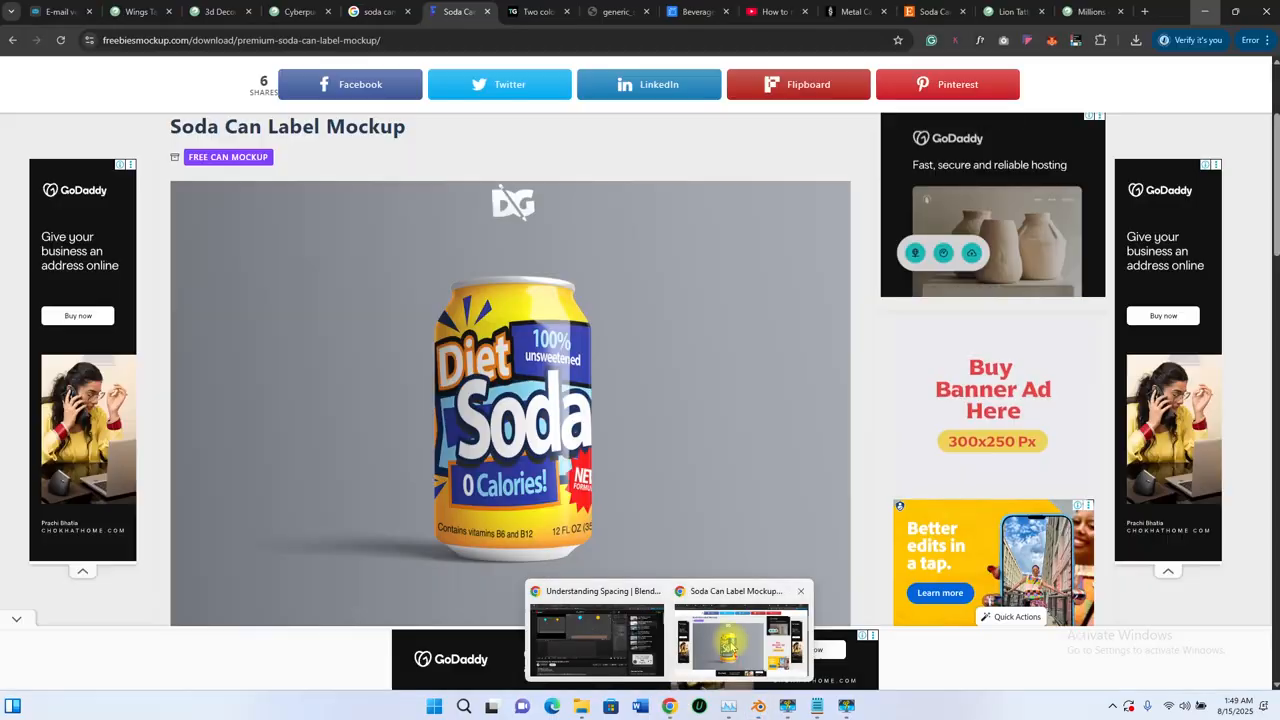
click(728, 645)
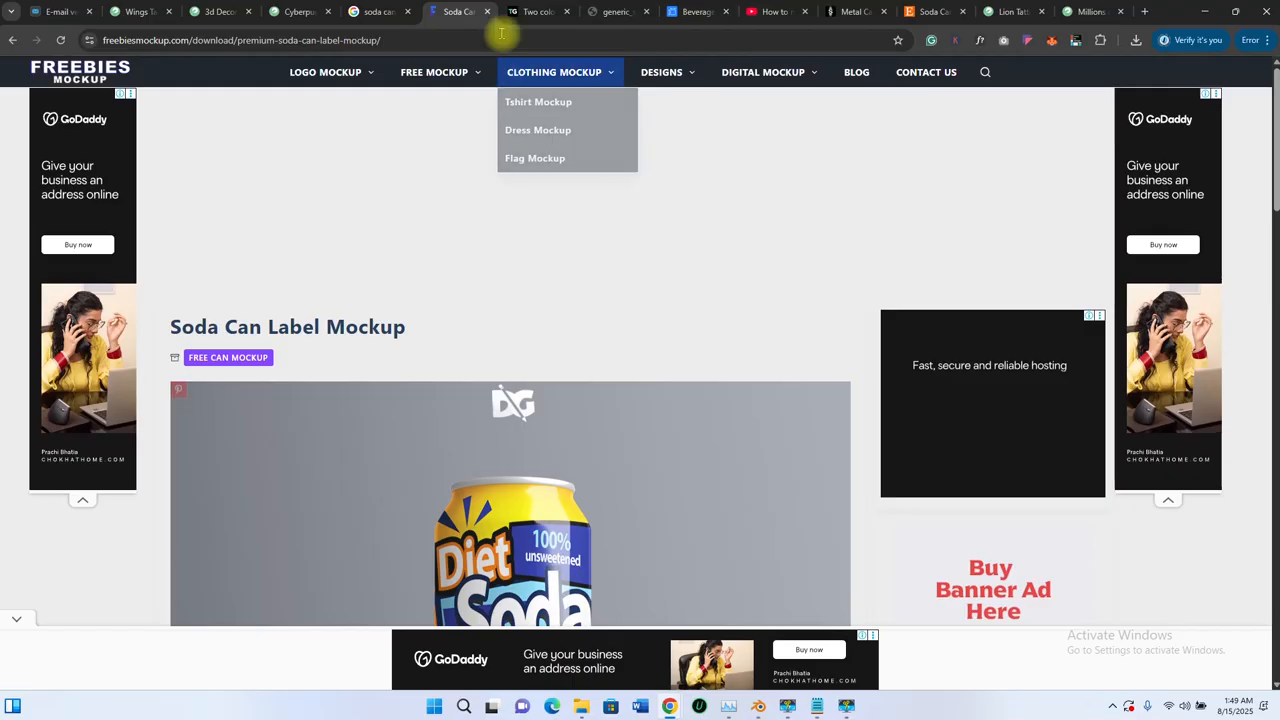
click(531, 12)
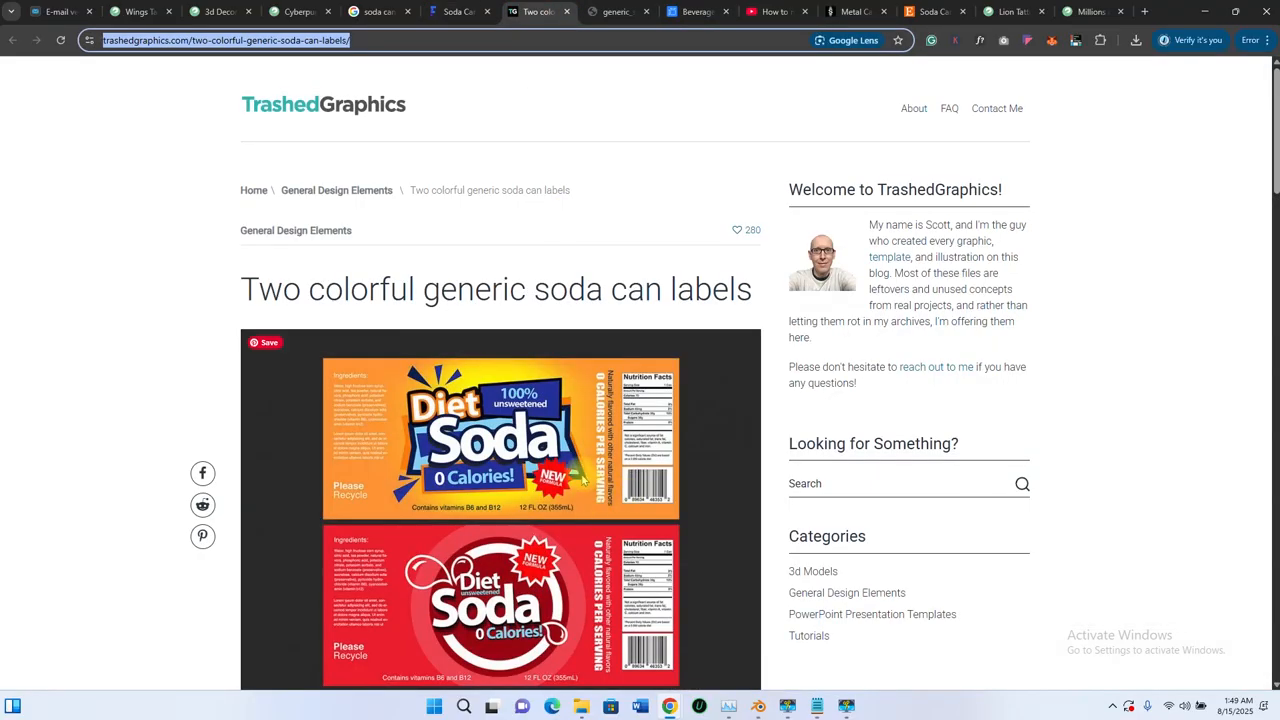
scroll(583, 480, down, 6)
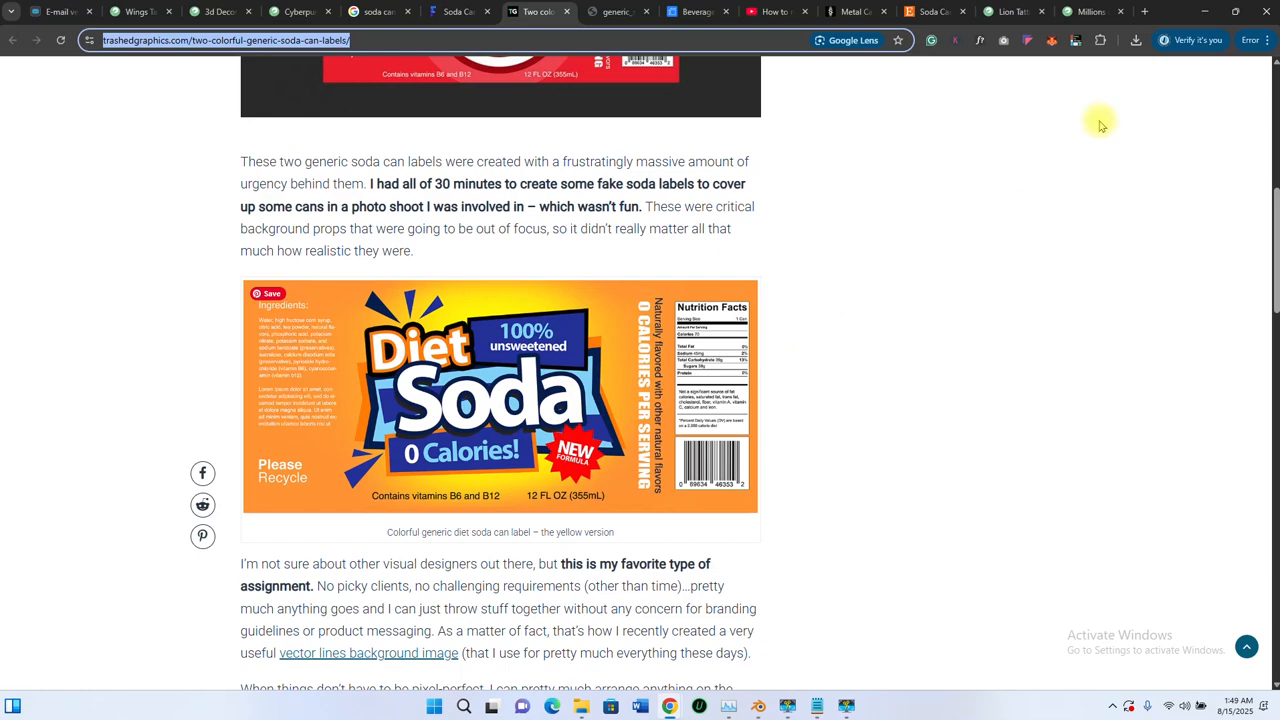
click(1218, 11)
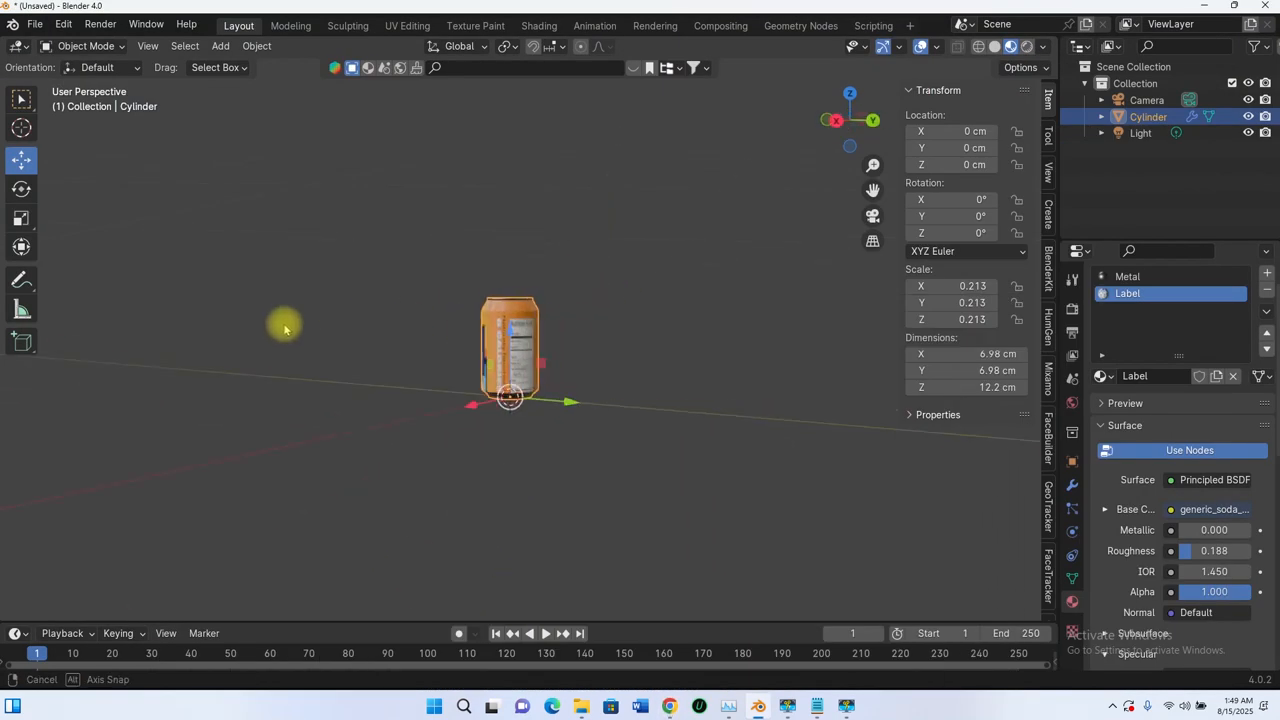
scroll(469, 337, up, 5)
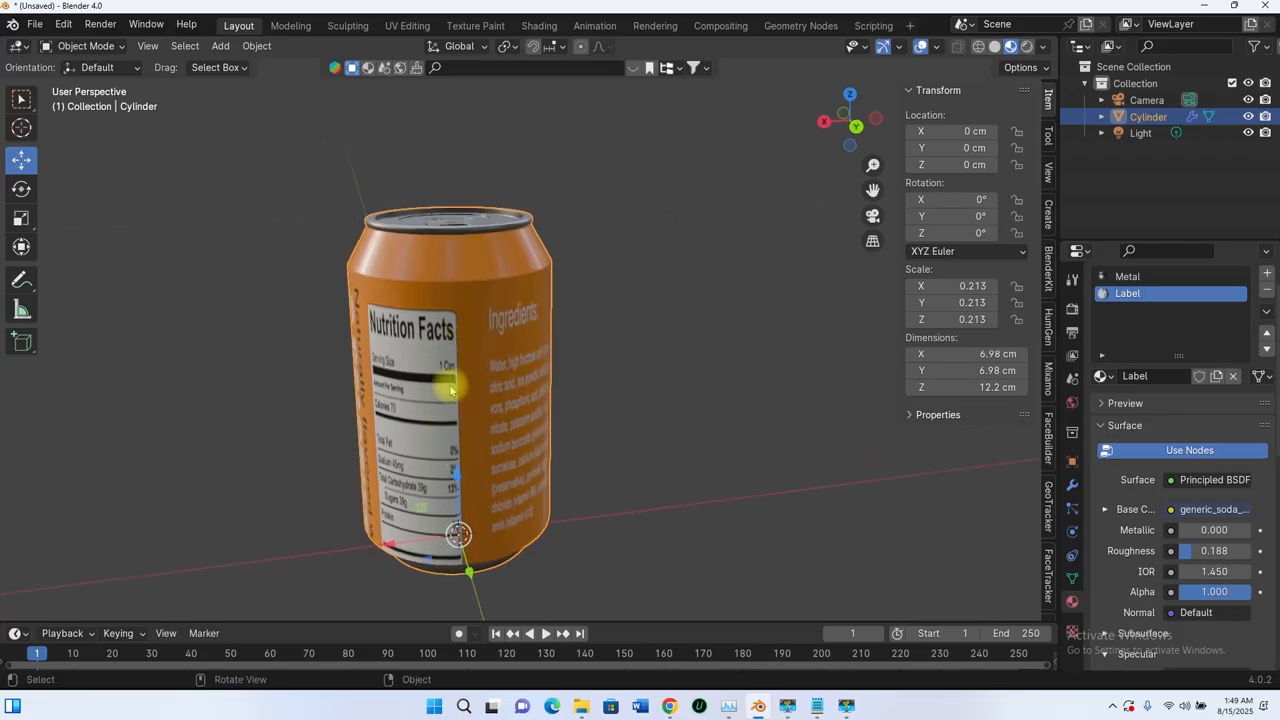
scroll(451, 390, down, 4)
middle_drag(574, 420, 800, 395)
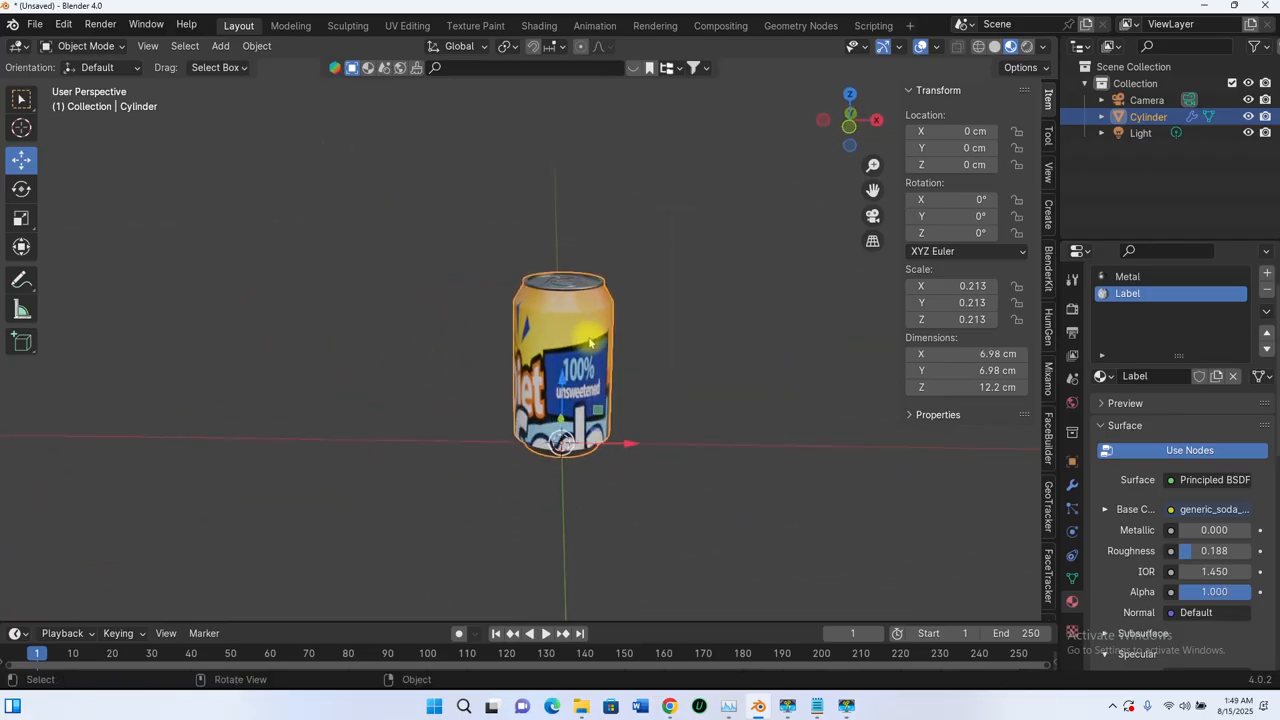
scroll(574, 350, down, 4)
middle_drag(555, 354, 592, 360)
scroll(590, 363, up, 5)
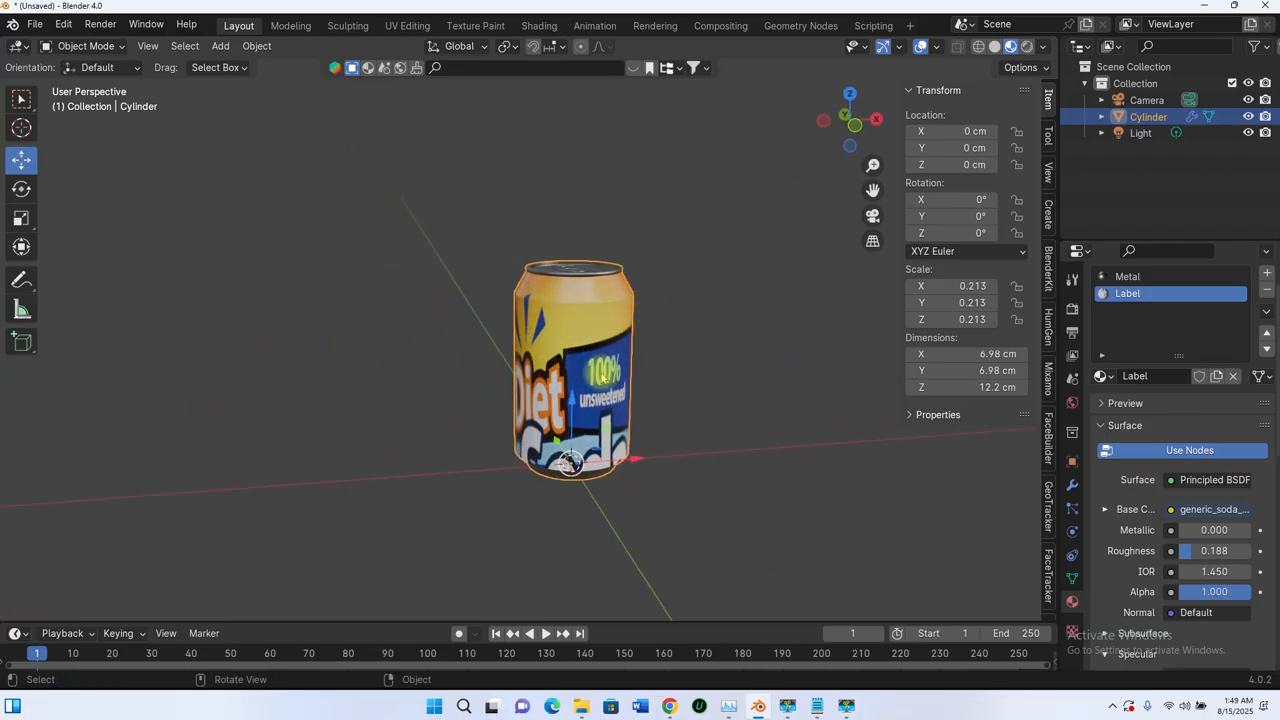
middle_drag(584, 438, 294, 394)
scroll(471, 320, up, 3)
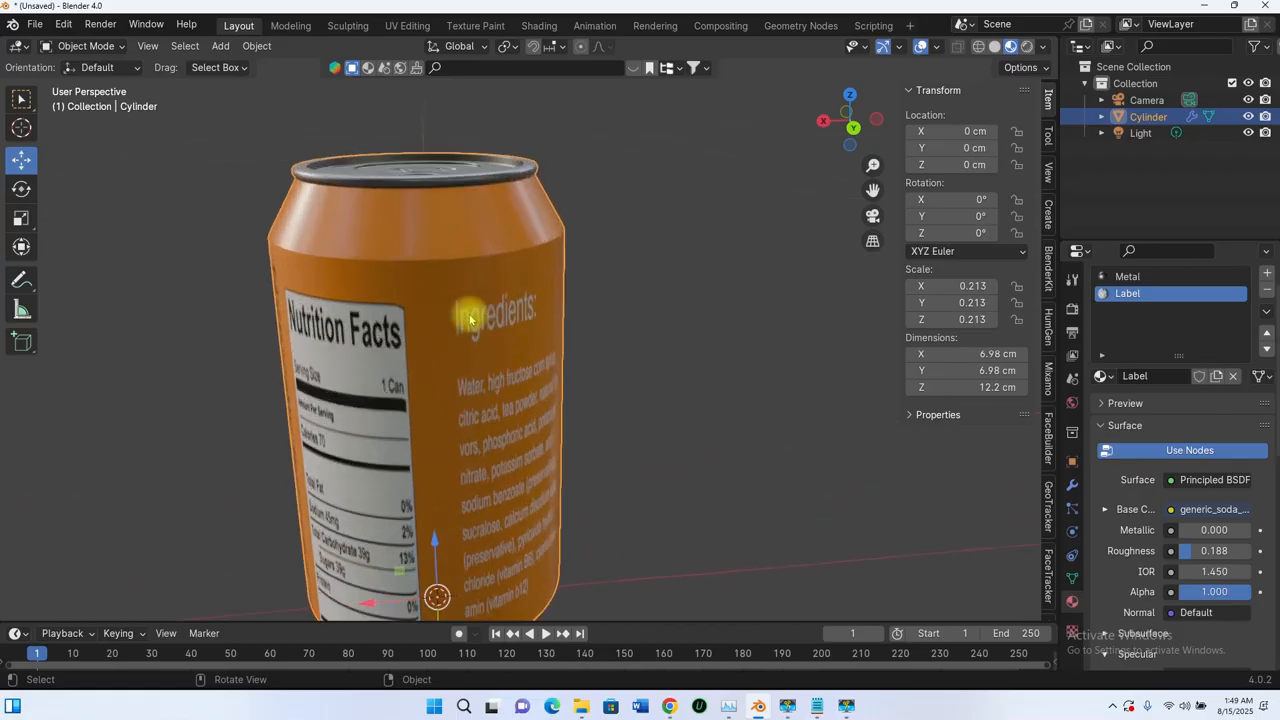
scroll(455, 306, down, 3)
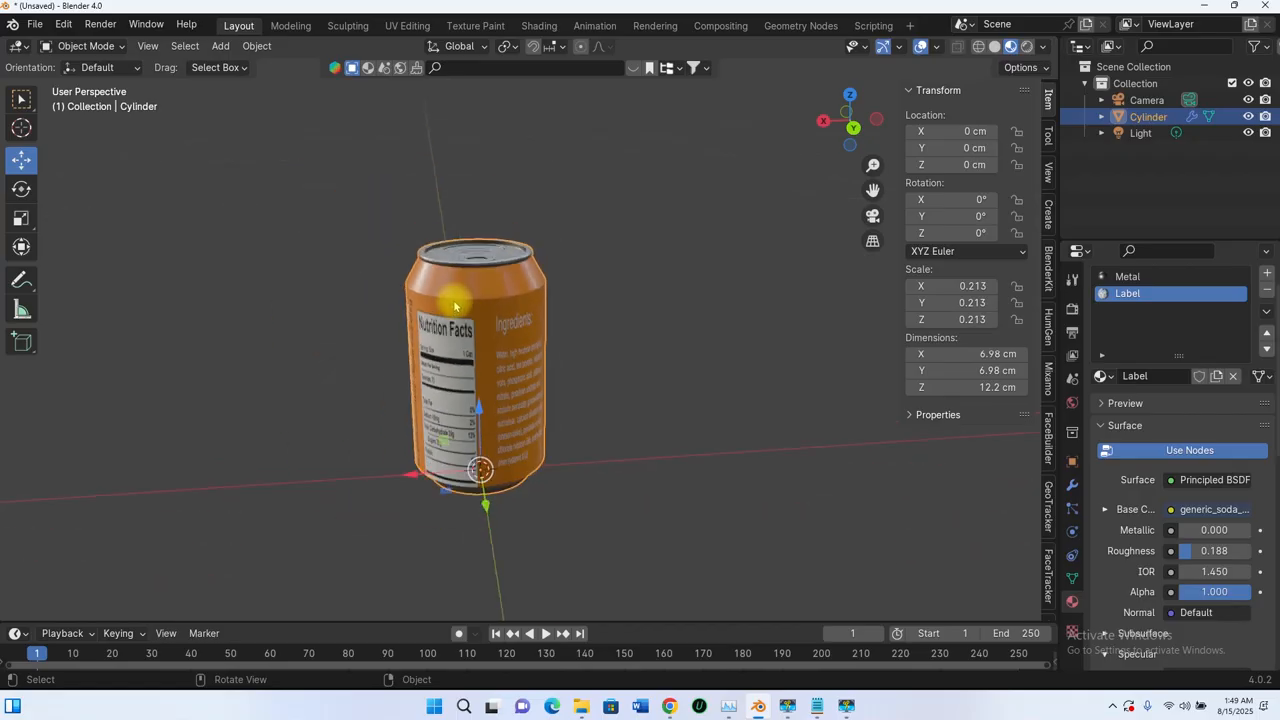
- Switch to the UV Editing workspace and select the whole can mesh
click(407, 26)
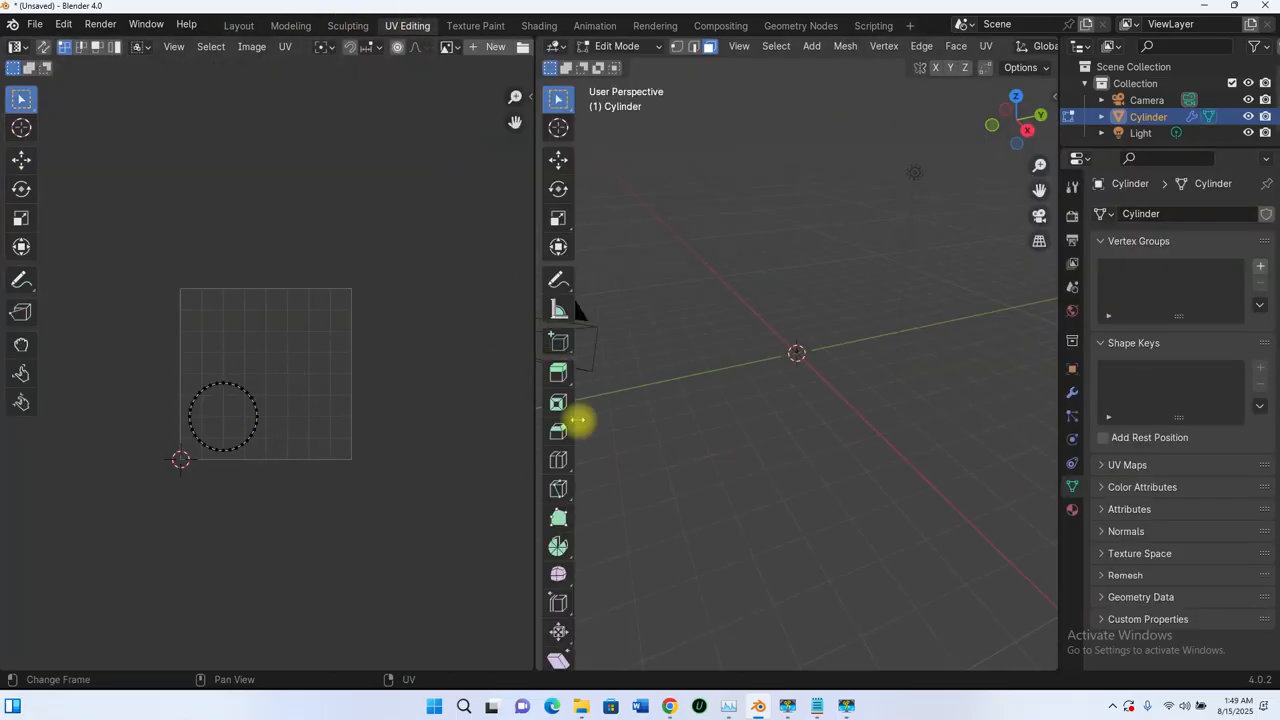
scroll(803, 342, up, 6)
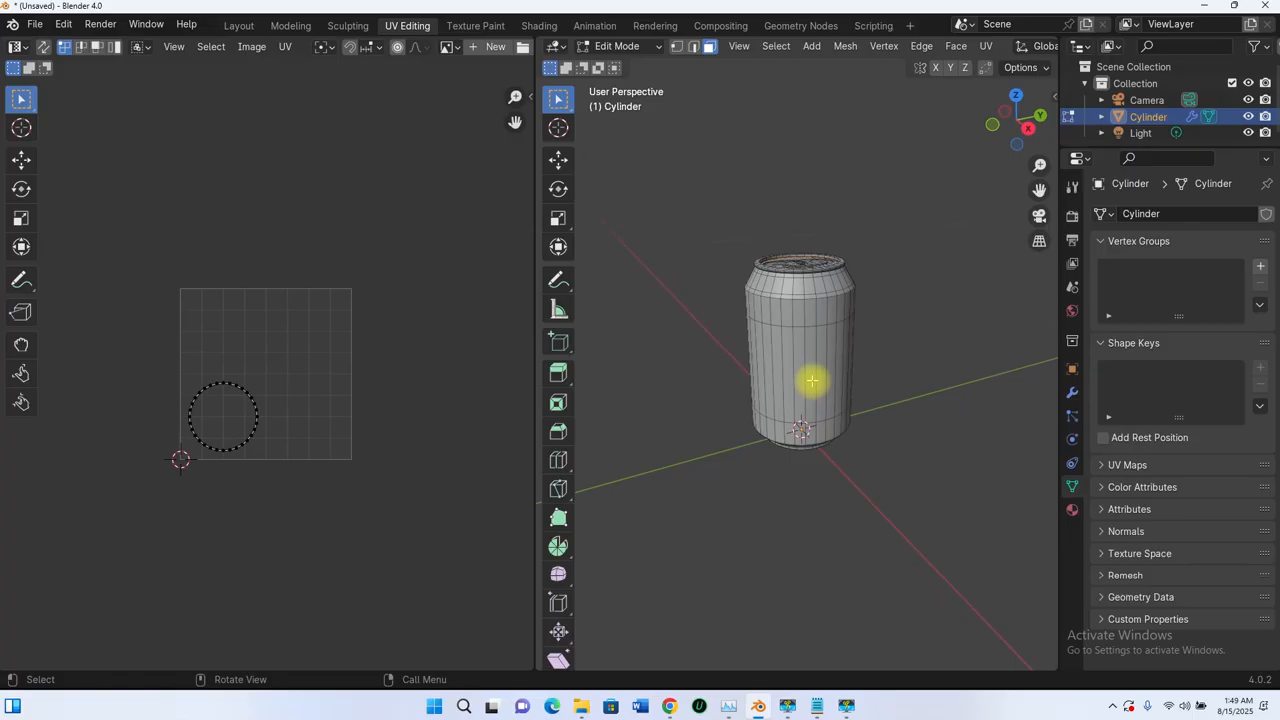
key(a)
scroll(243, 368, up, 6)
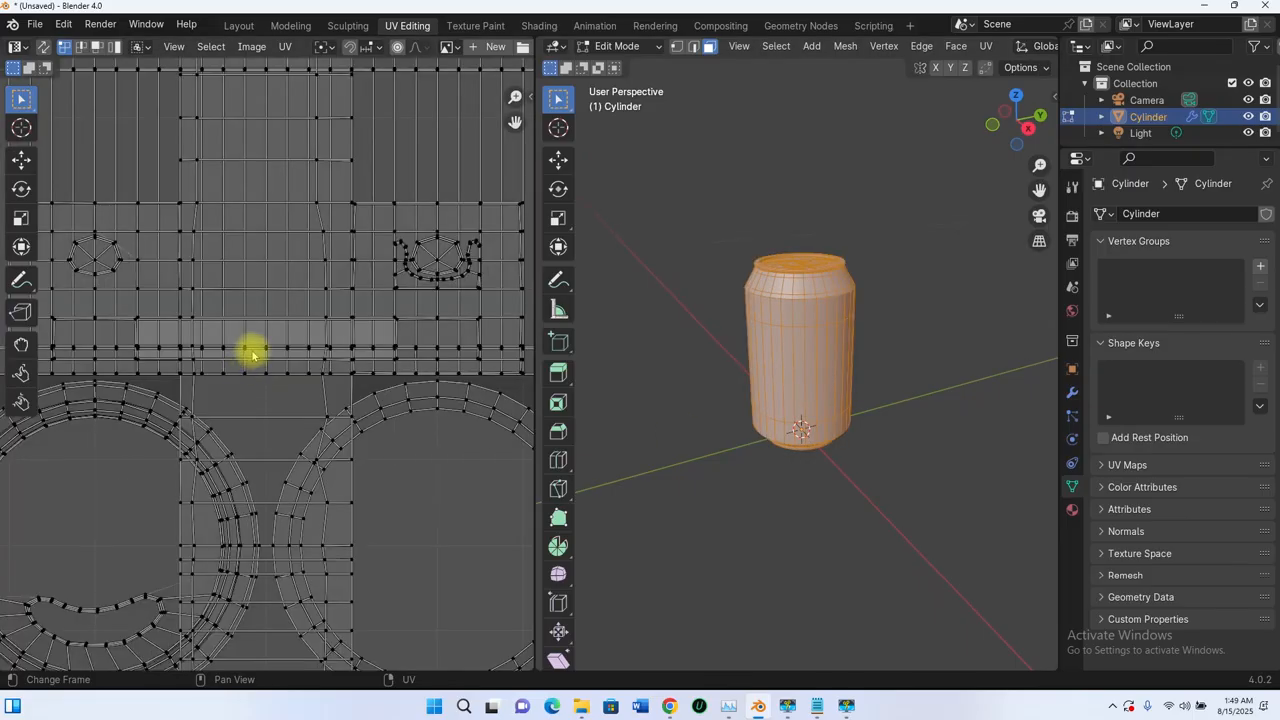
scroll(252, 355, down, 6)
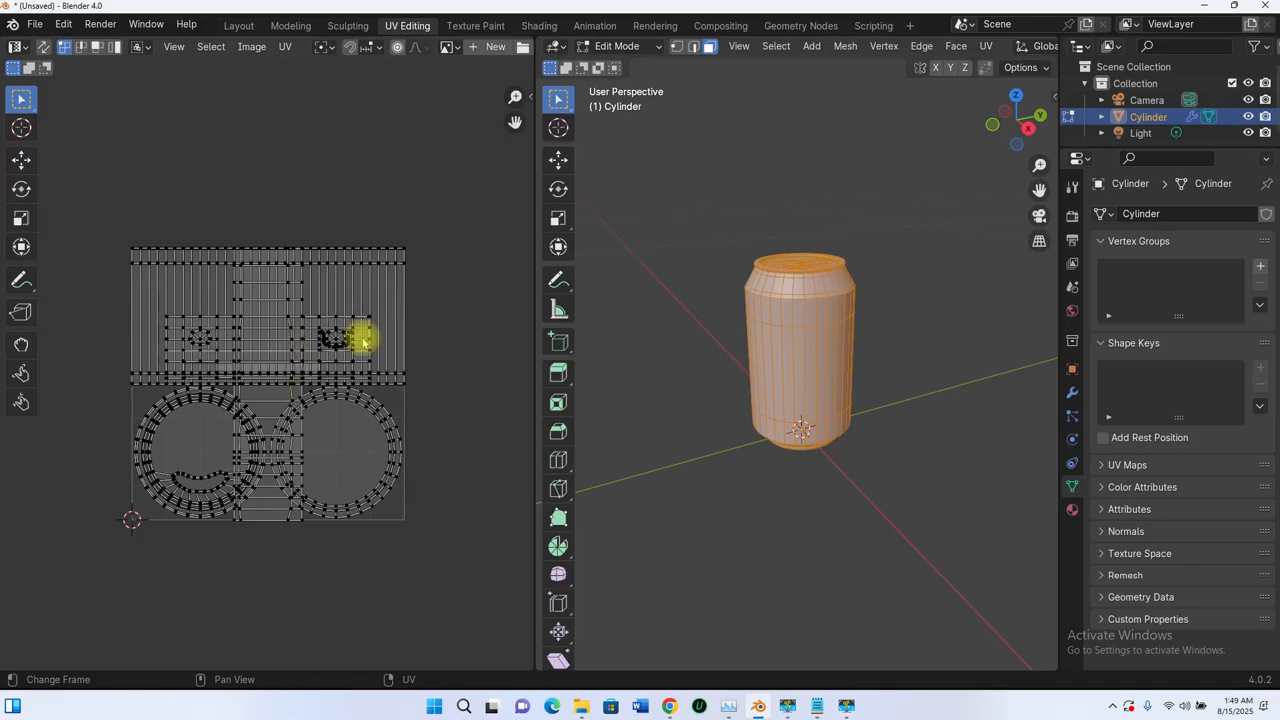
- Turn on the Subdivision modifier's edit-mode display on the can
middle_drag(824, 347, 793, 432)
scroll(790, 360, up, 6)
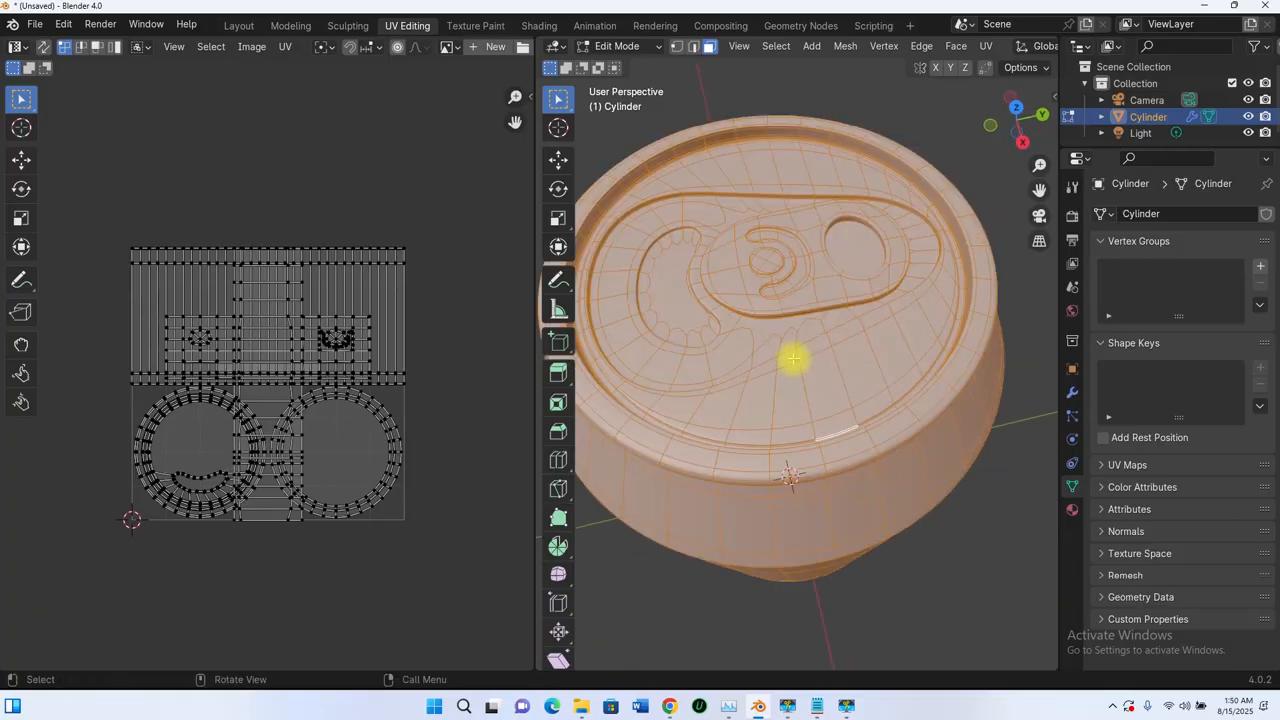
scroll(795, 360, down, 4)
middle_drag(795, 360, 756, 256)
middle_drag(806, 290, 830, 410)
scroll(740, 434, up, 5)
scroll(770, 376, up, 5)
scroll(772, 398, down, 3)
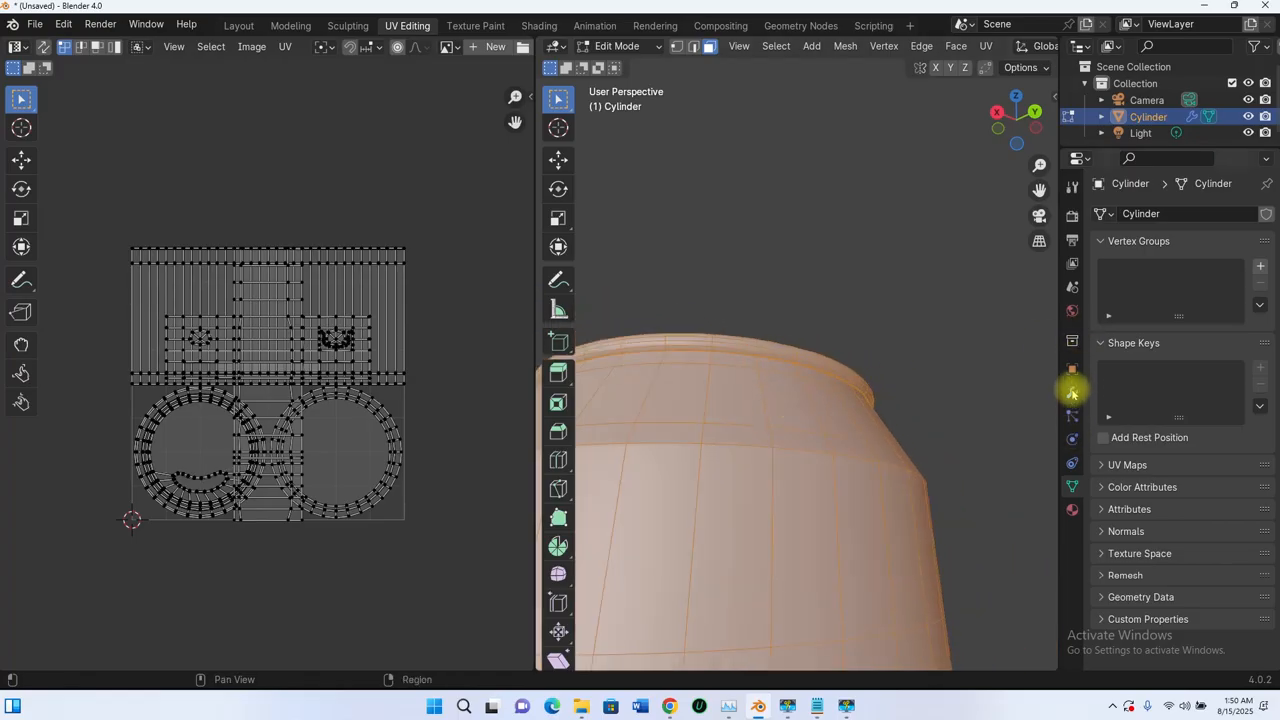
click(1072, 392)
click(1182, 241)
- Switch to edge selection mode
scroll(840, 360, up, 2)
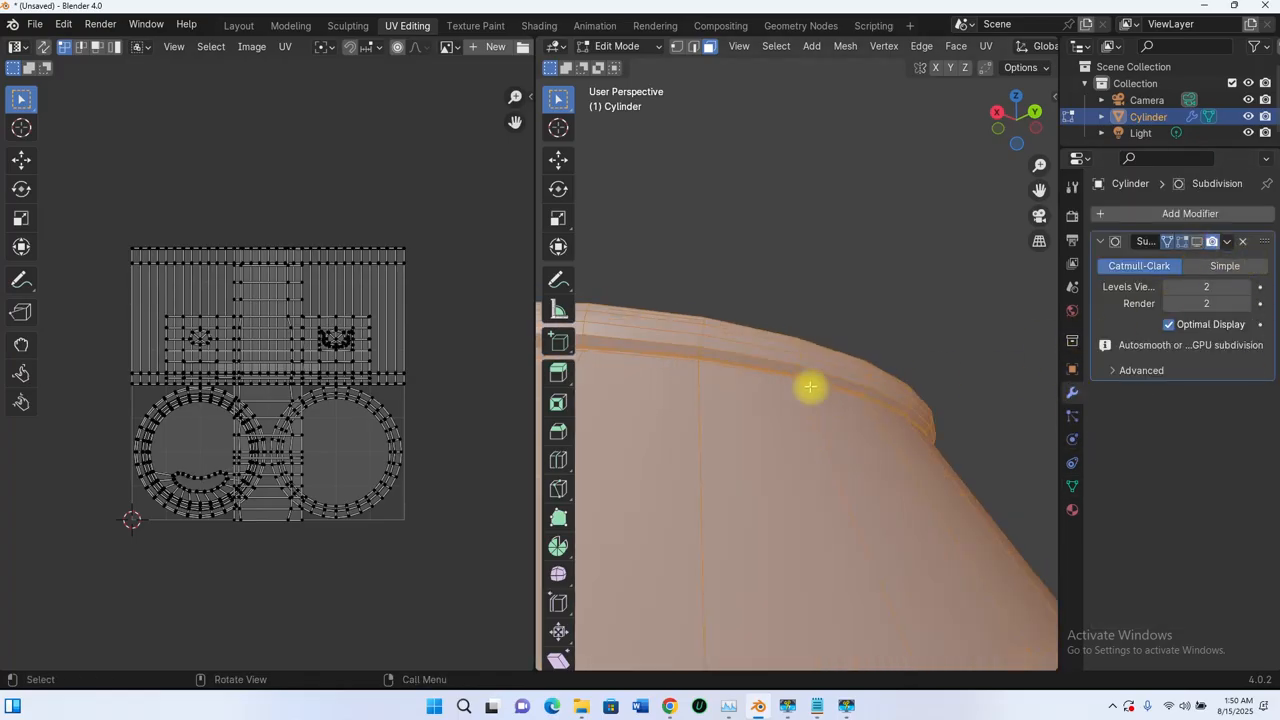
middle_drag(810, 386, 876, 430)
middle_drag(732, 476, 760, 397)
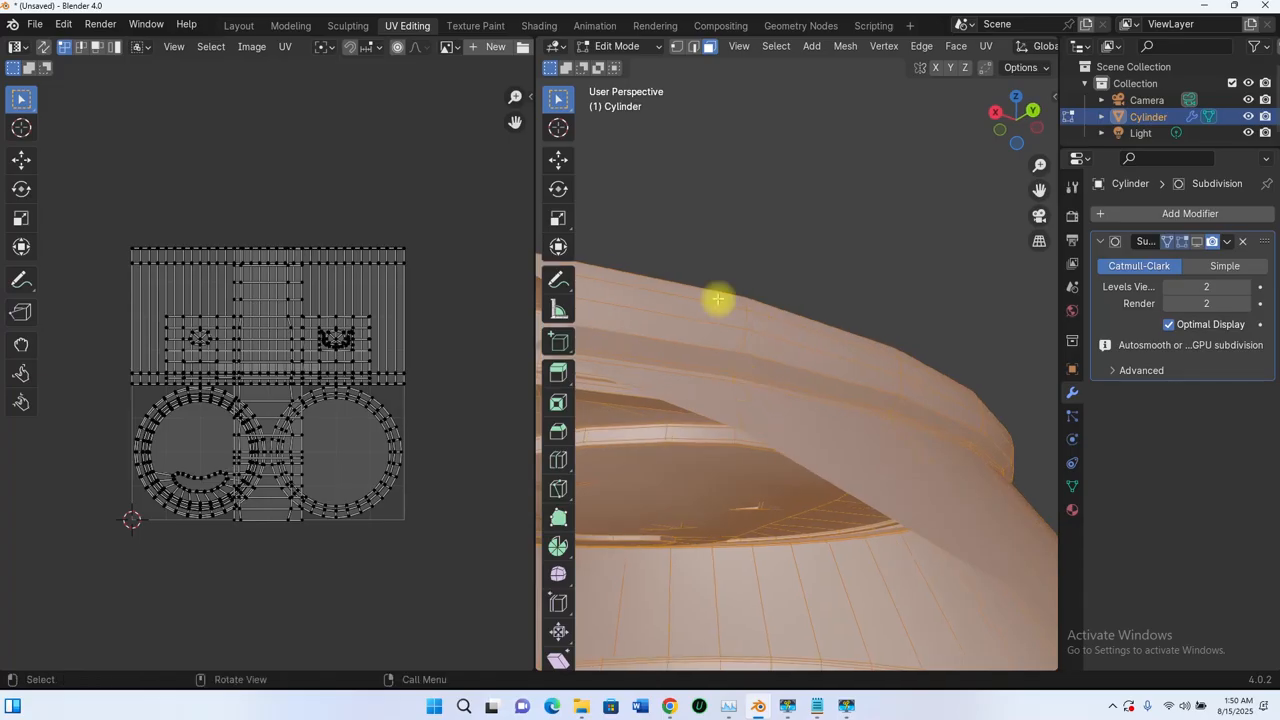
click(692, 47)
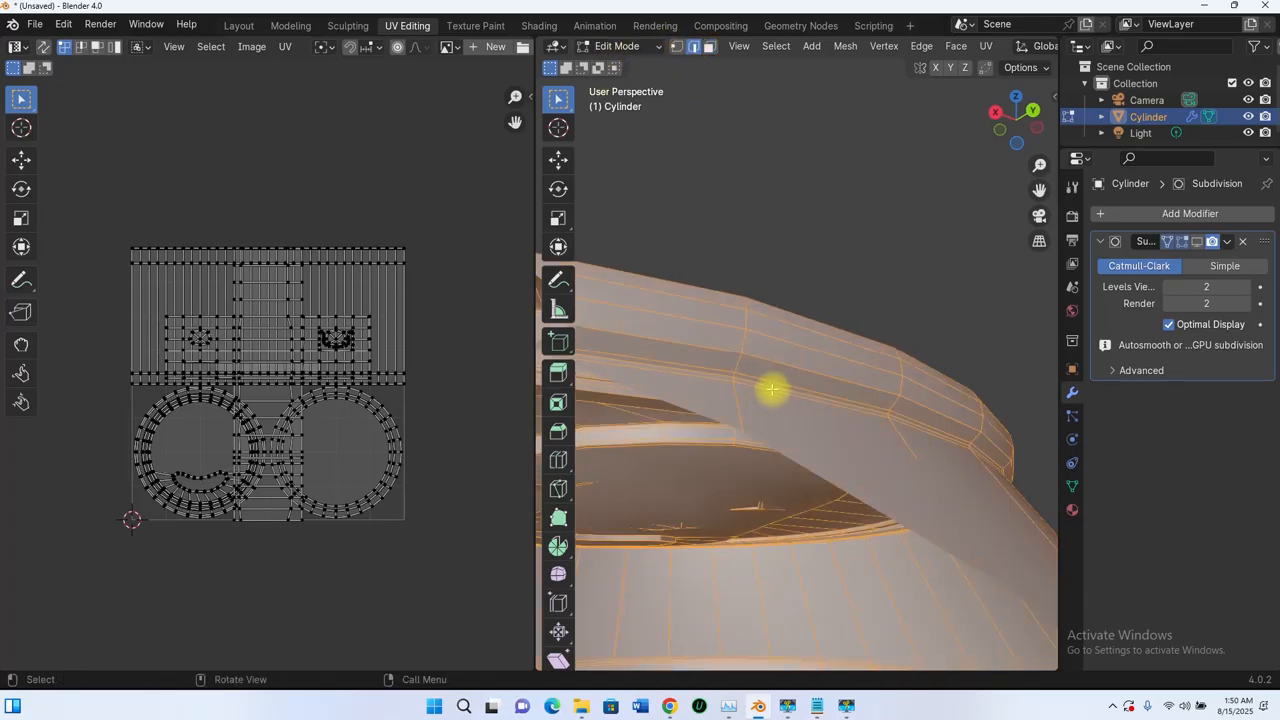
- Mark the can's chosen rim edge loop as a UV seam
key(alt+a)
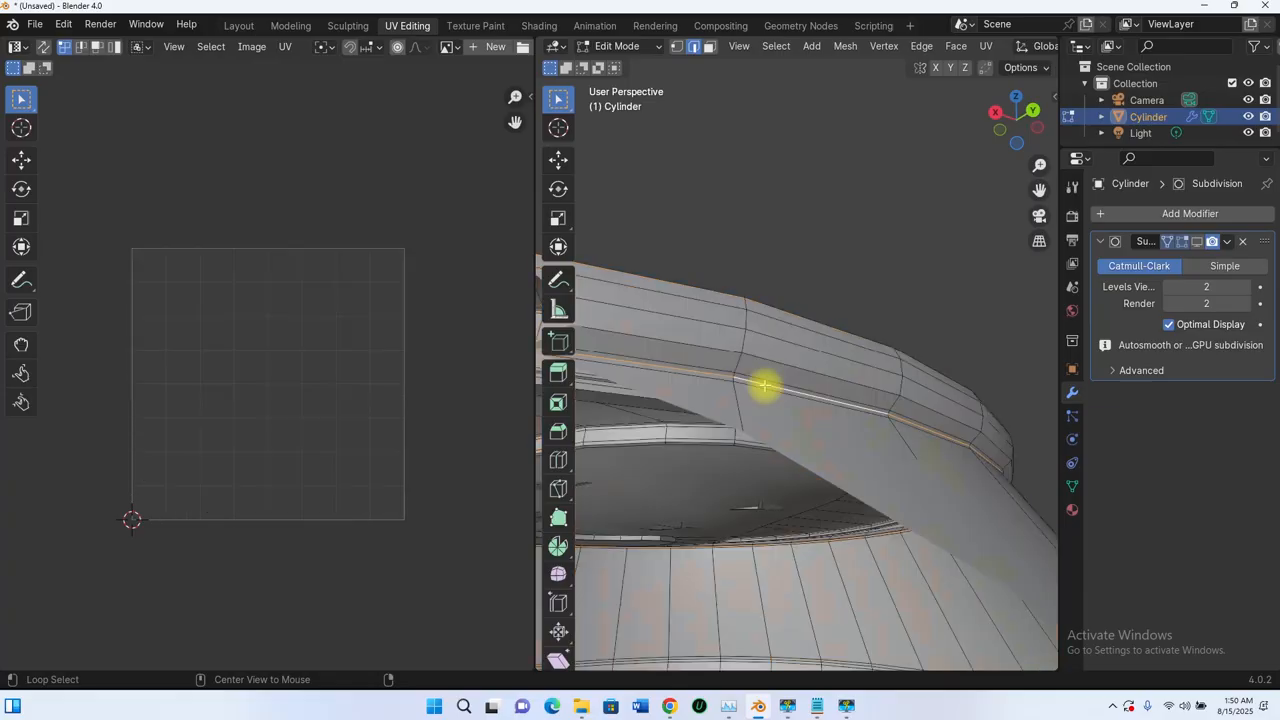
middle_drag(823, 366, 818, 402)
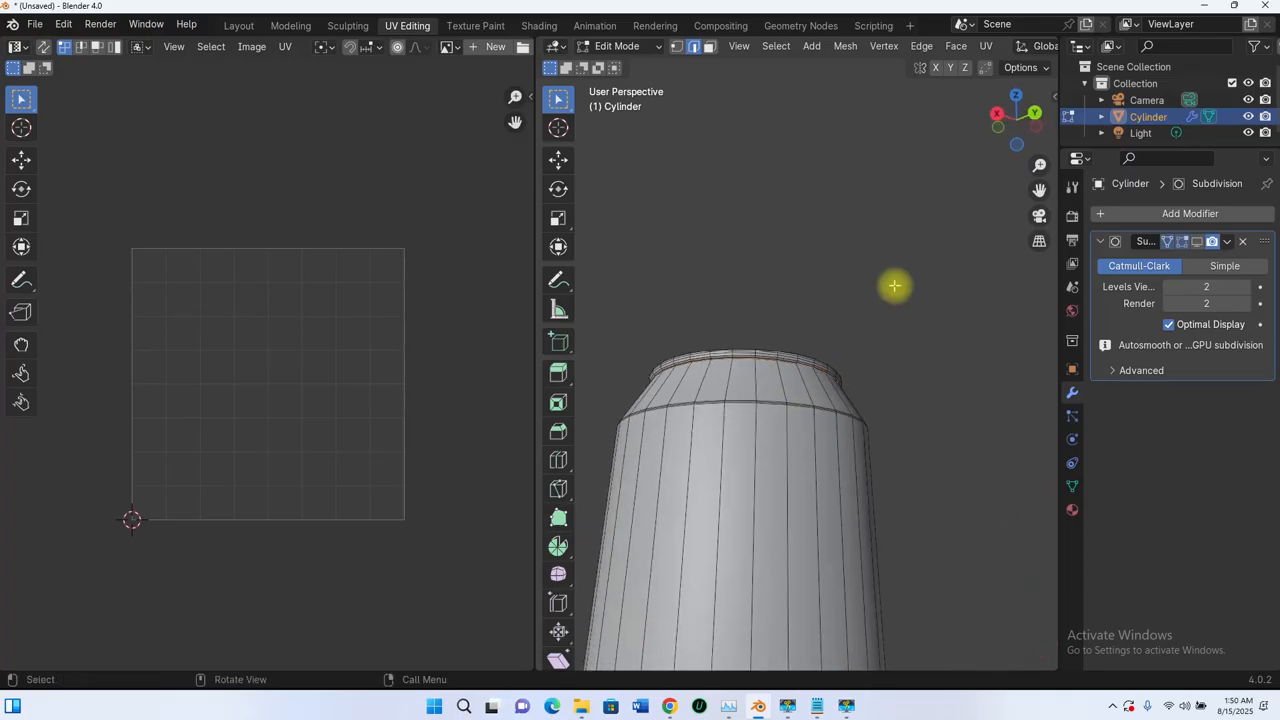
click(983, 50)
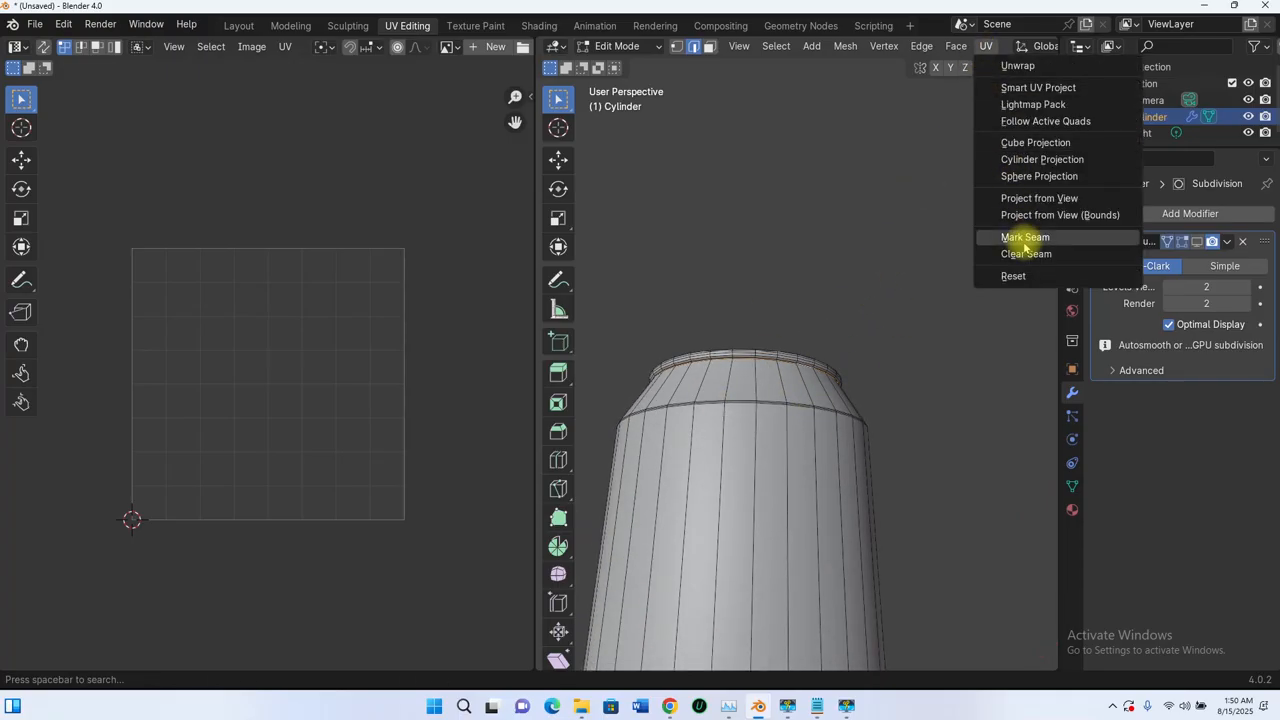
click(1025, 240)
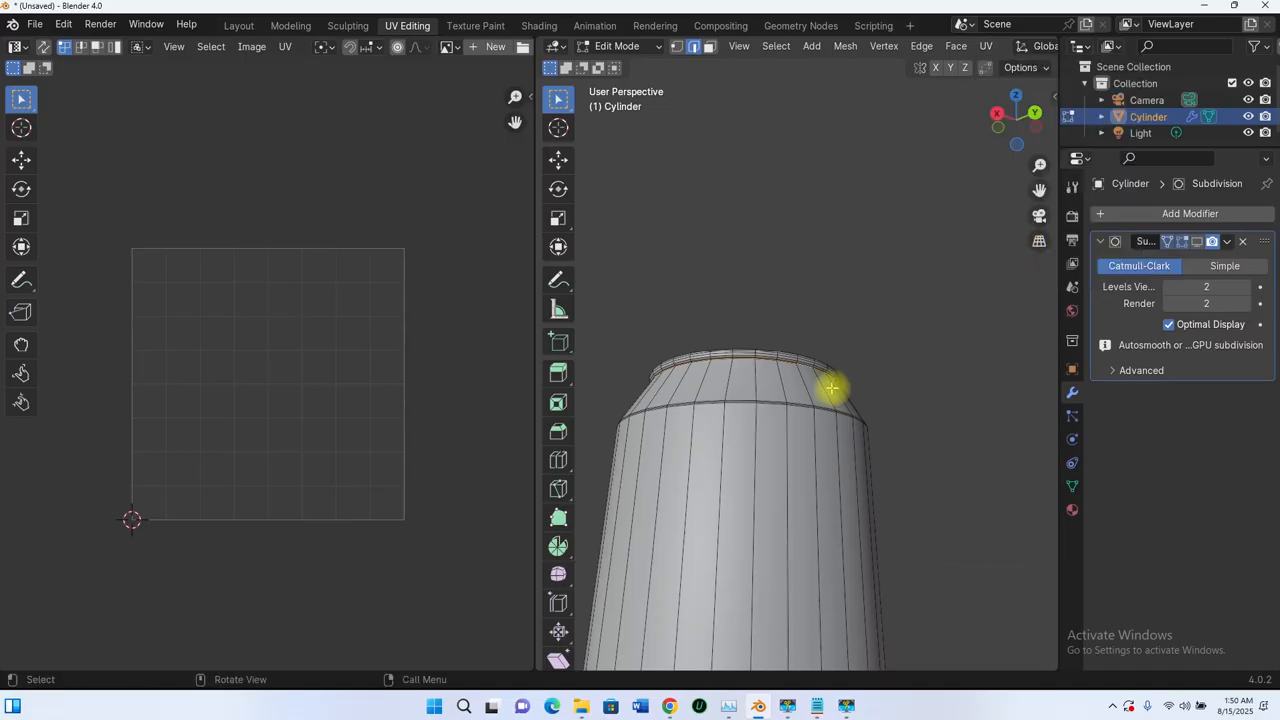
middle_drag(829, 389, 777, 423)
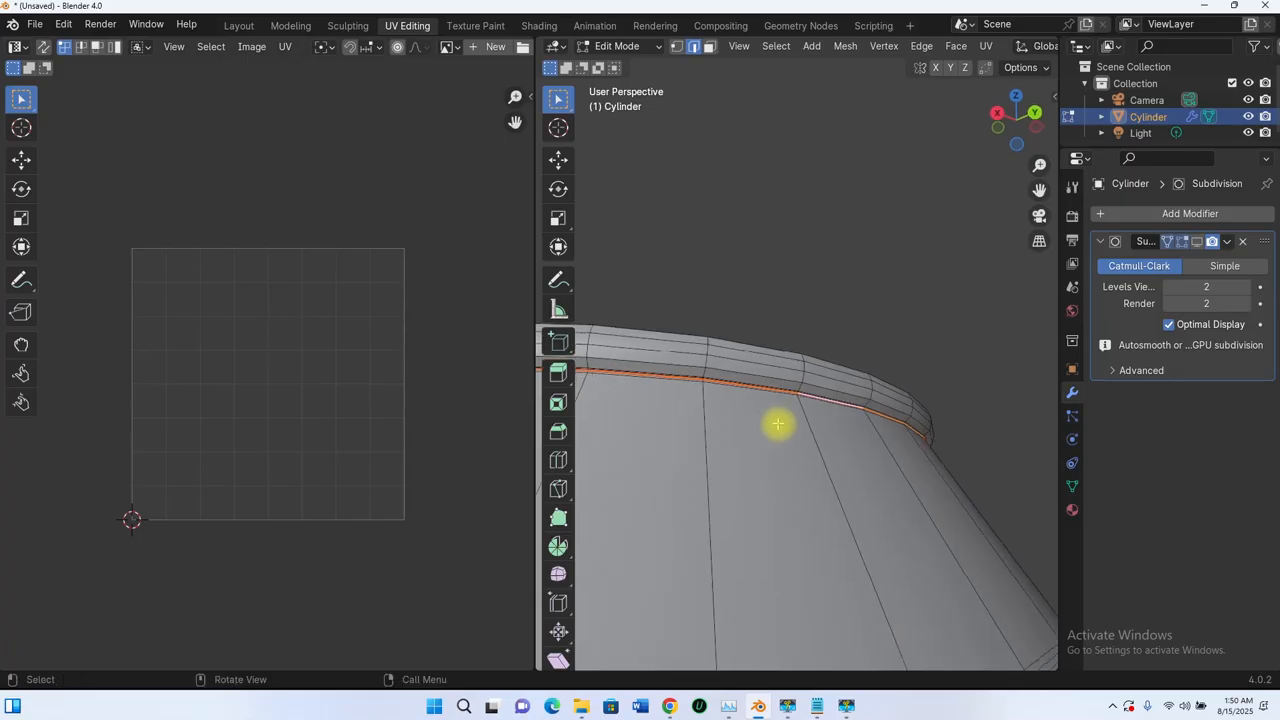
- Select the edge loop just above the can's base and mark it as a seam
scroll(766, 375, down, 8)
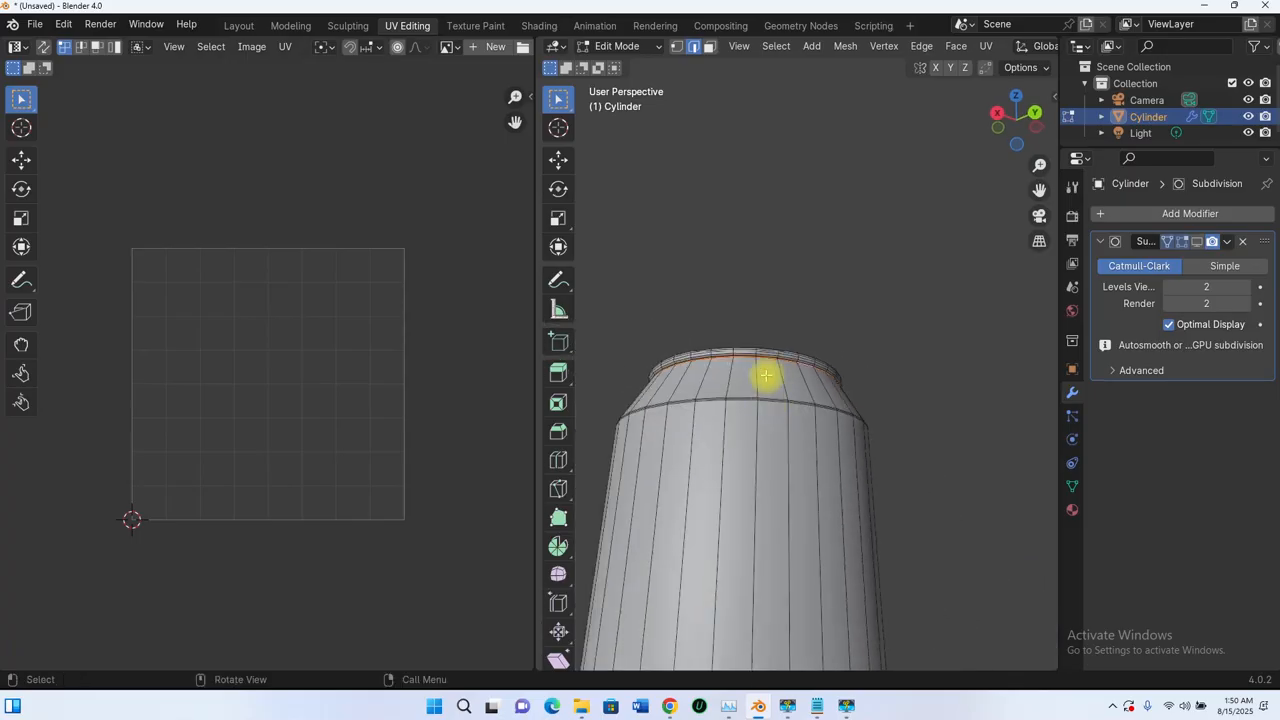
middle_drag(786, 243, 800, 352)
scroll(808, 463, up, 3)
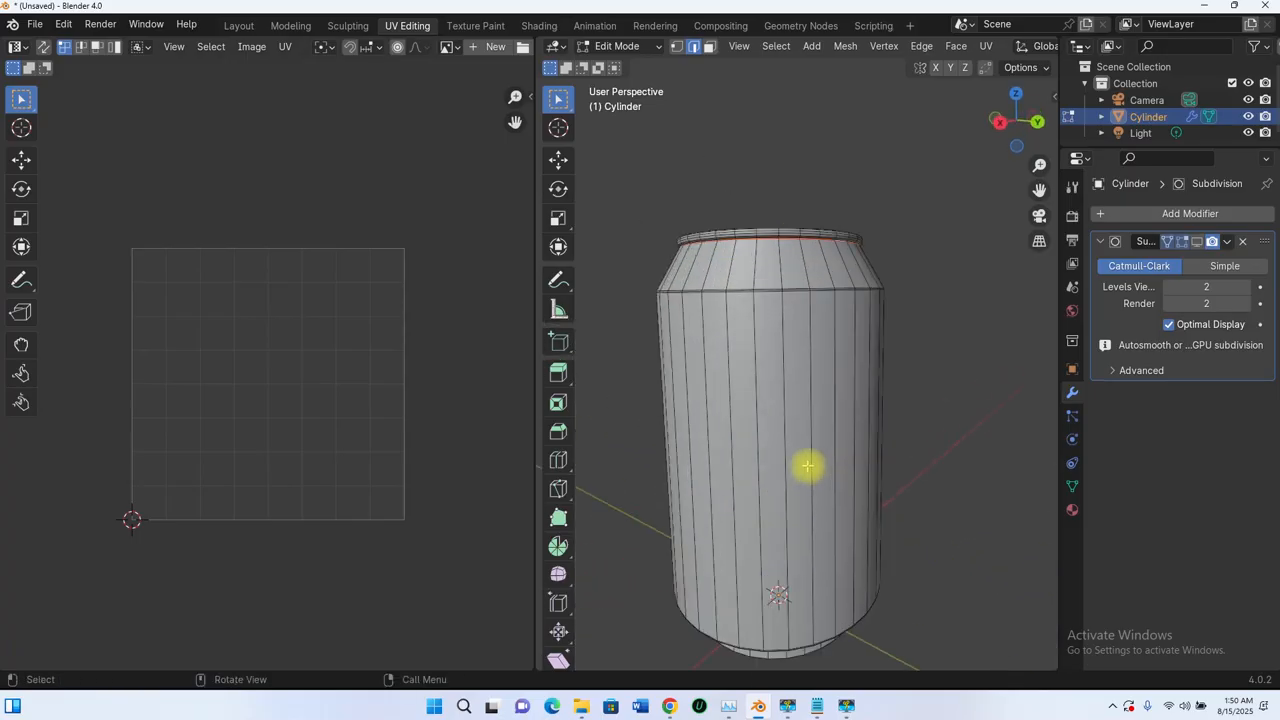
shift+middle_drag(803, 460, 797, 371)
scroll(793, 443, up, 6)
scroll(793, 443, down, 3)
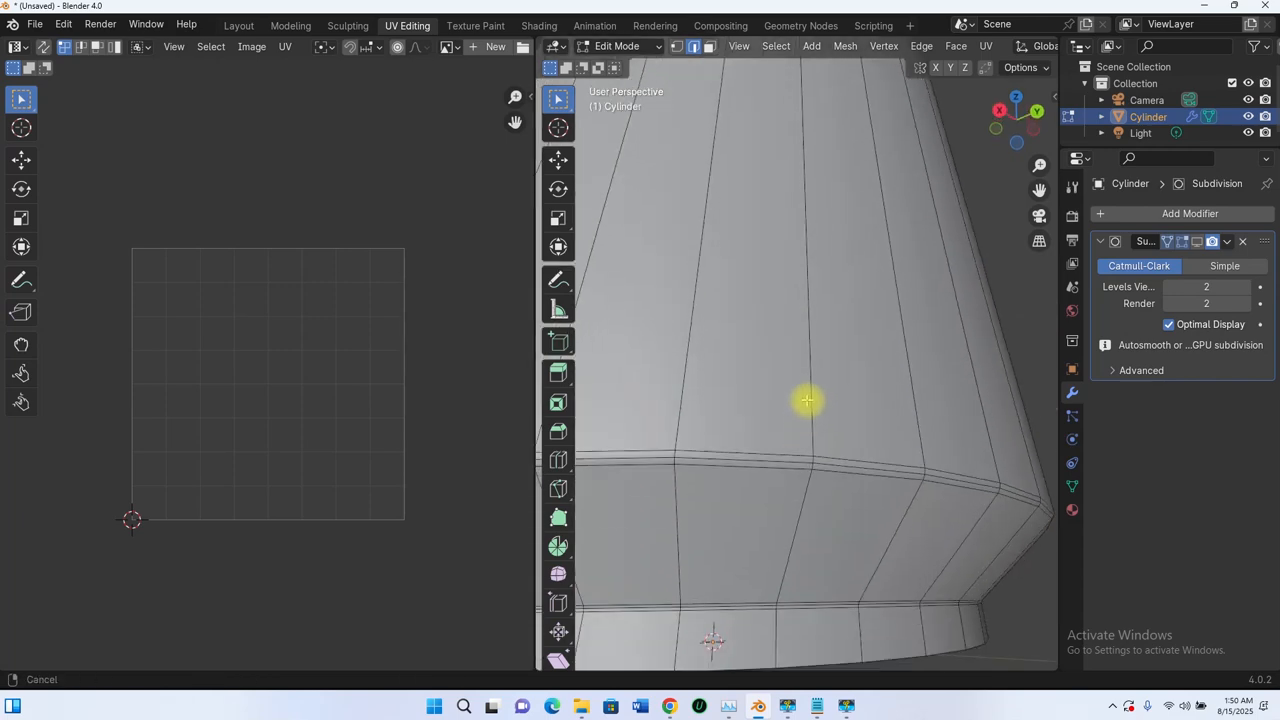
alt+click(858, 430)
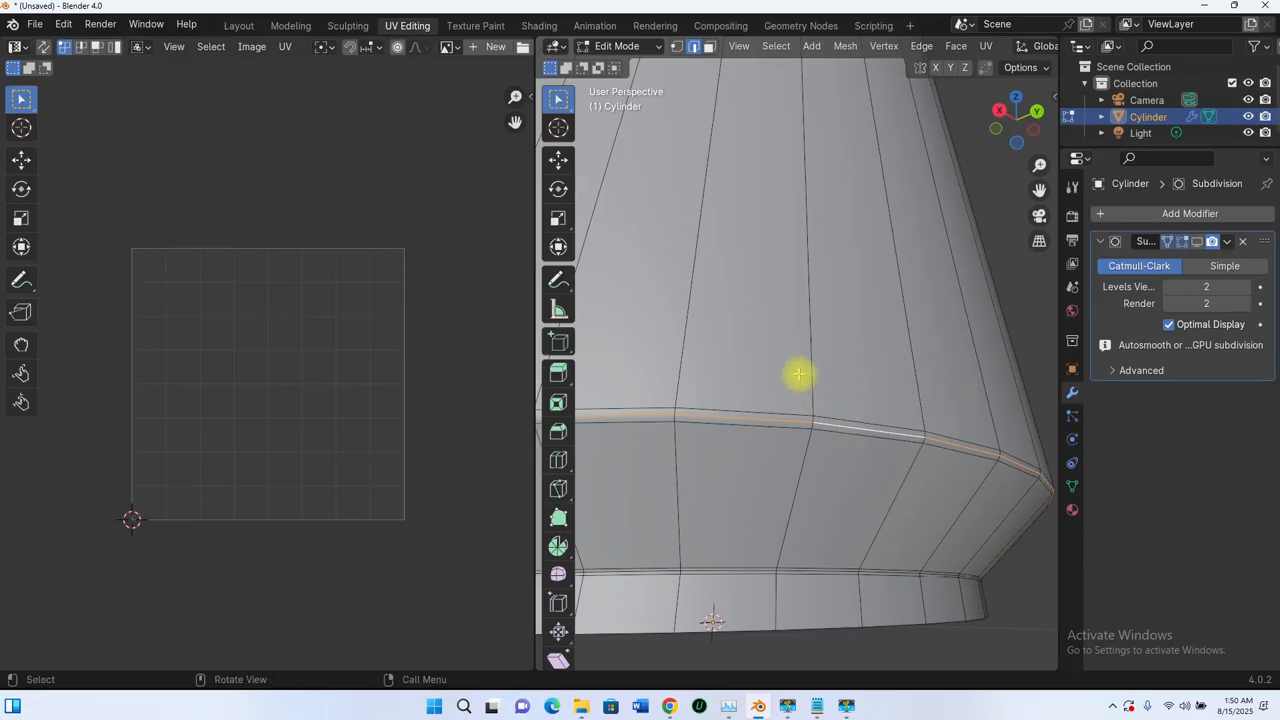
scroll(797, 374, down, 7)
middle_drag(820, 391, 767, 430)
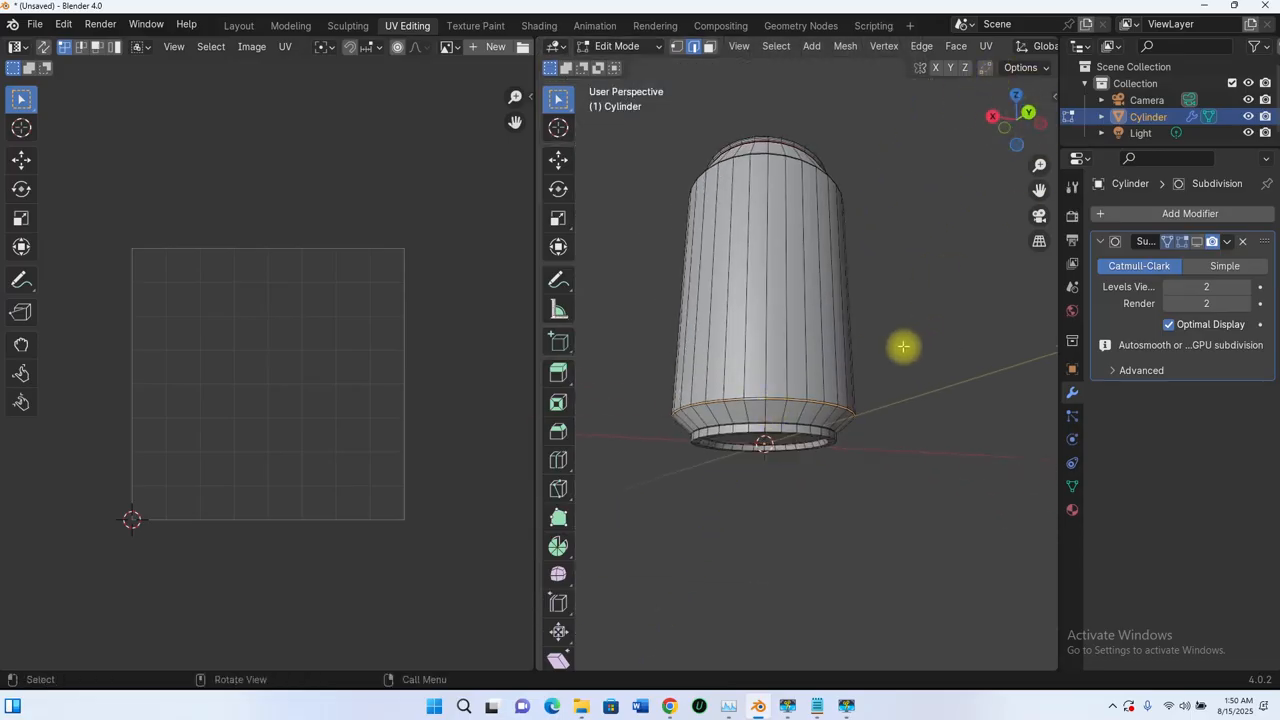
key(u)
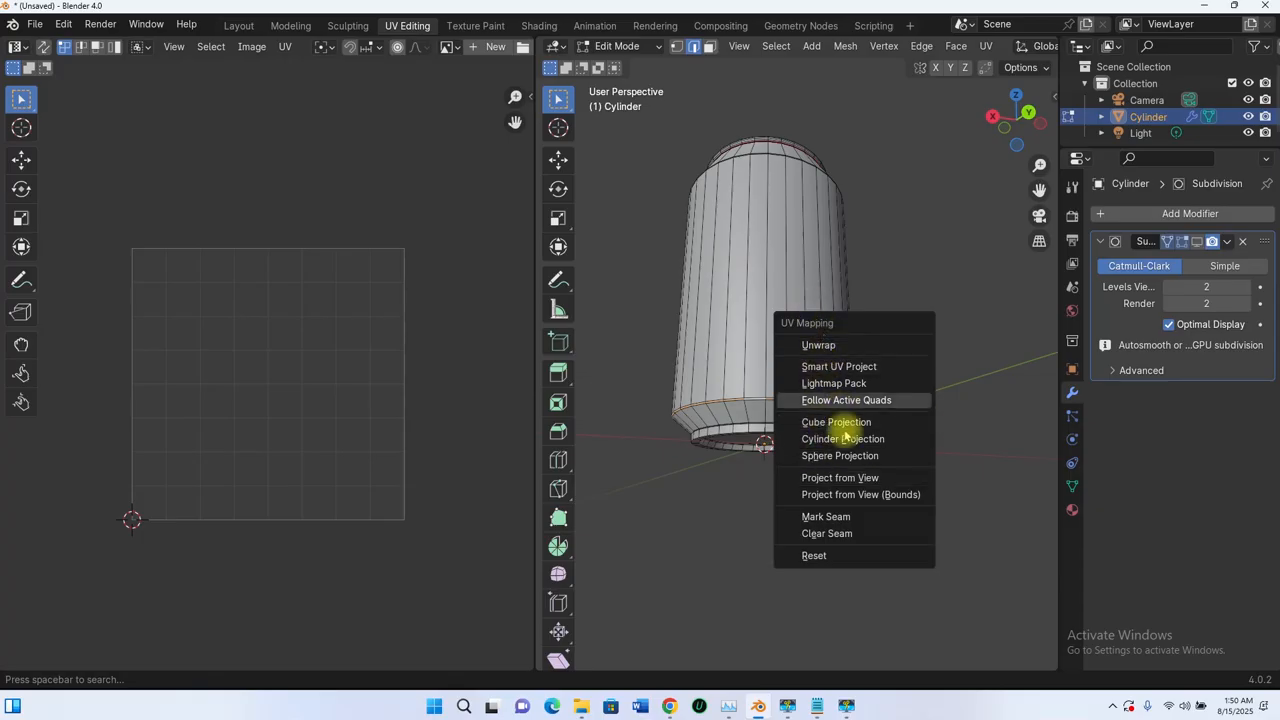
click(826, 517)
scroll(790, 450, down, 5)
middle_drag(757, 380, 745, 411)
key(KP_1)
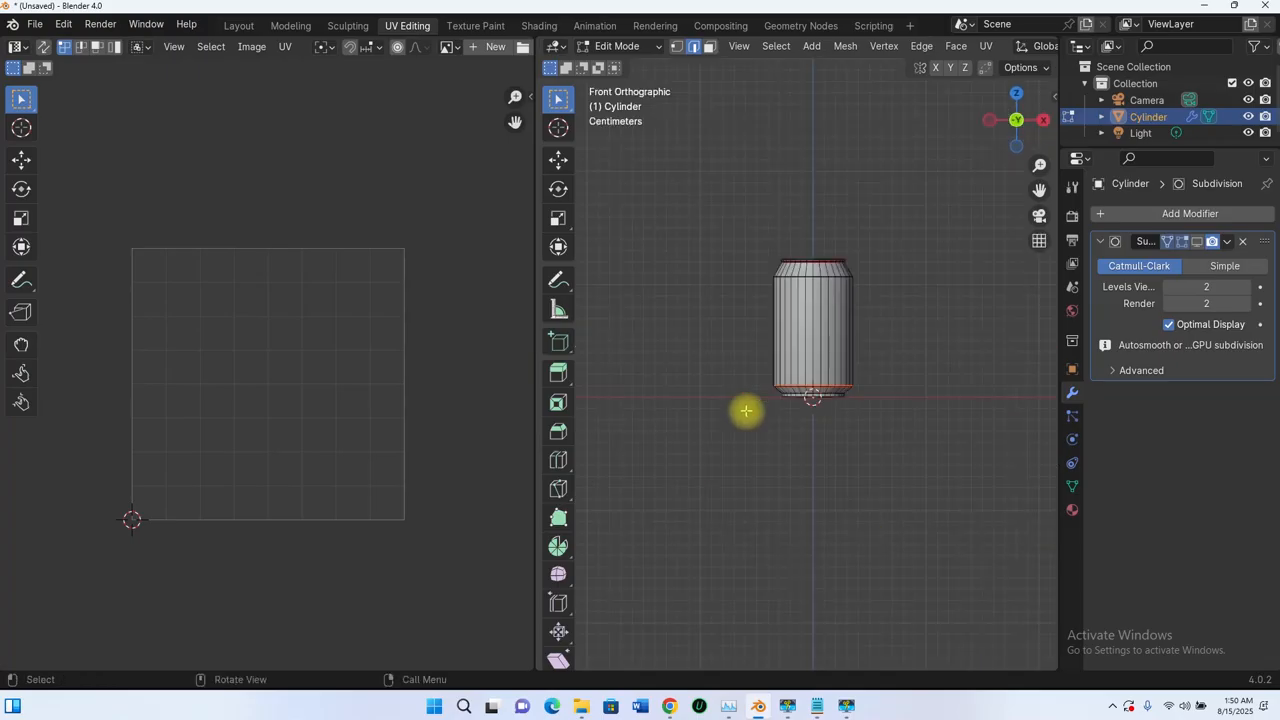
middle_drag(824, 356, 825, 372)
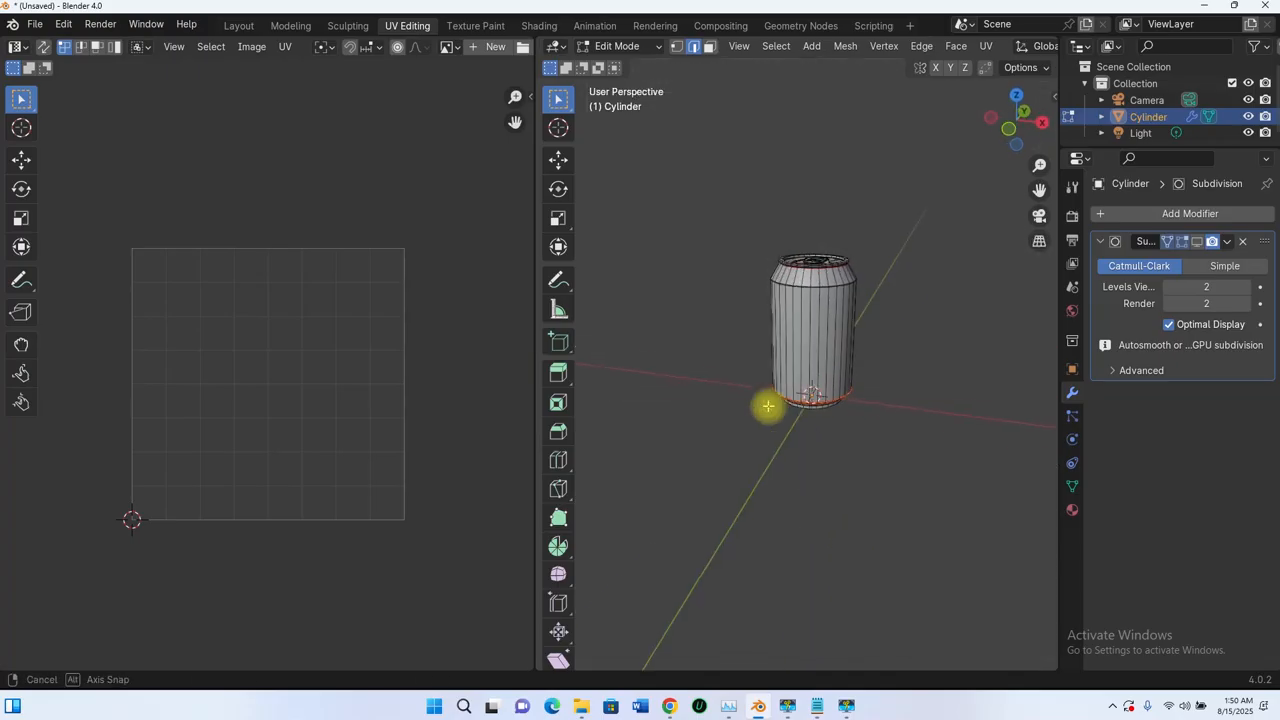
middle_drag(768, 405, 822, 291)
scroll(853, 323, up, 3)
scroll(853, 323, down, 3)
scroll(851, 329, up, 6)
scroll(852, 325, down, 5)
scroll(823, 333, up, 6)
scroll(817, 240, up, 4)
scroll(840, 214, down, 5)
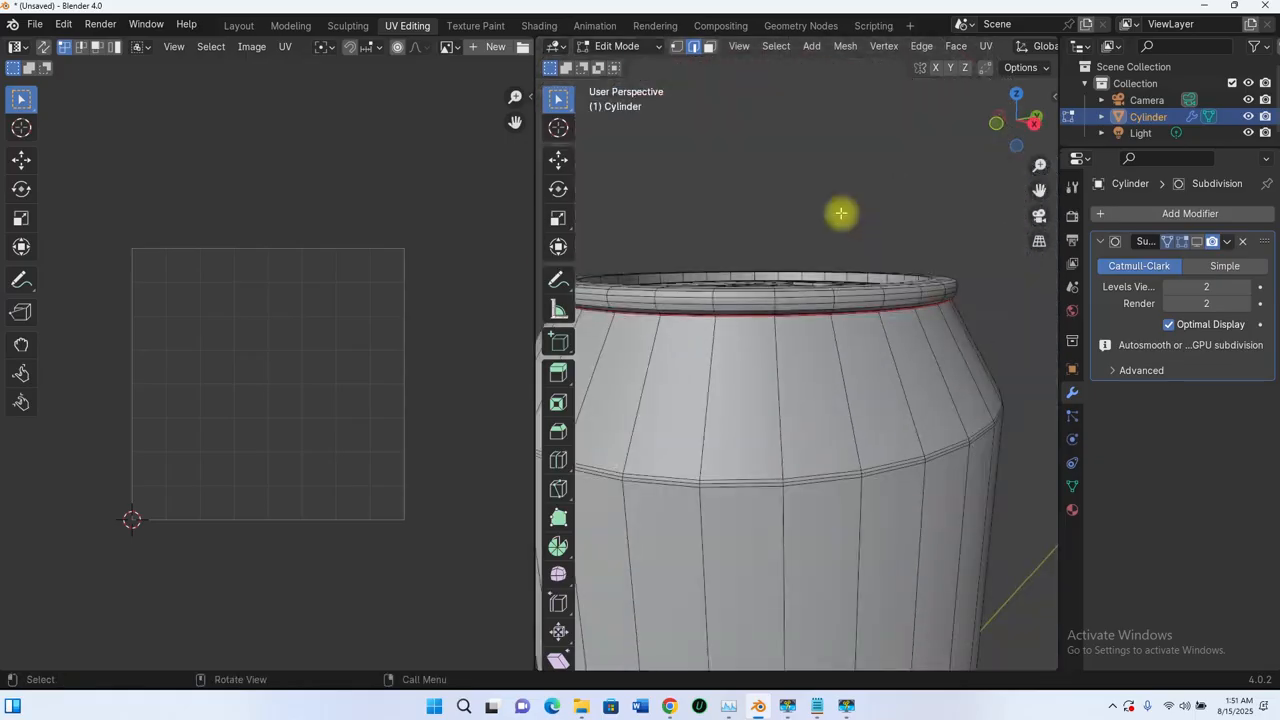
middle_drag(840, 214, 843, 320)
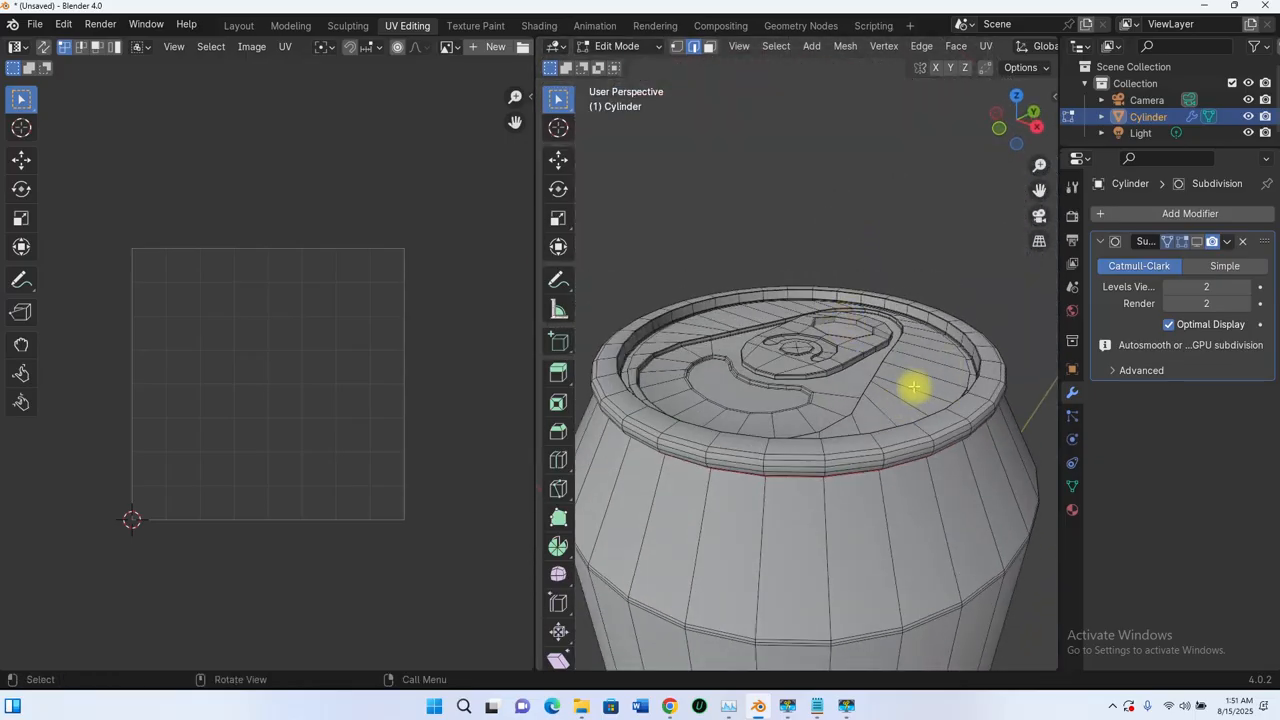
key(ctrl+l)
middle_drag(914, 386, 742, 283)
scroll(860, 303, down, 6)
click(889, 367)
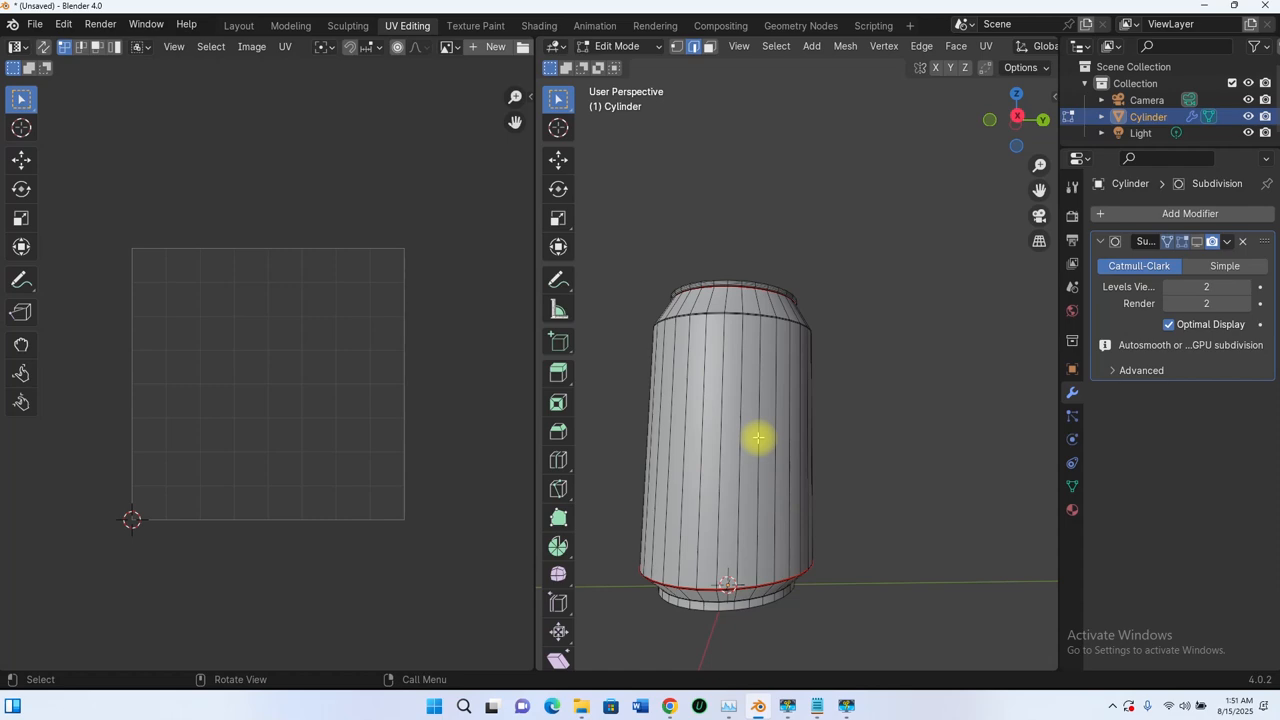
scroll(758, 440, down, 3)
middle_drag(757, 451, 731, 332)
key(KP_1)
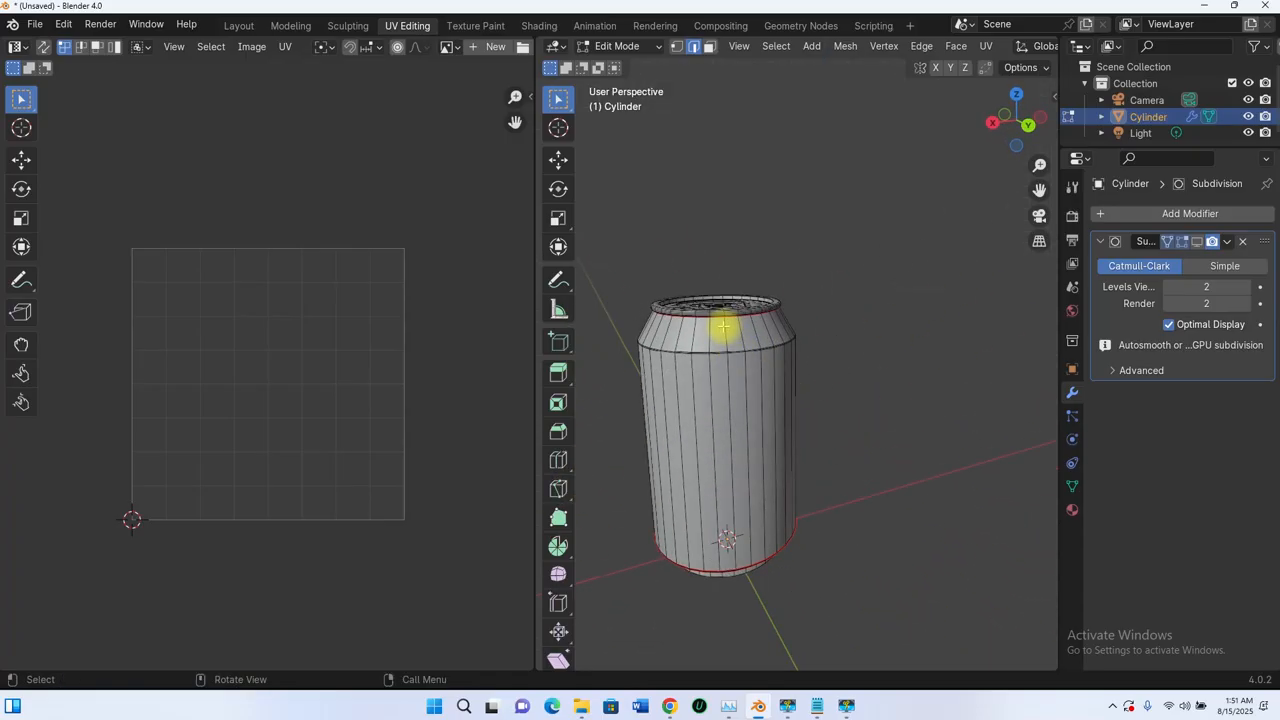
scroll(723, 325, up, 2)
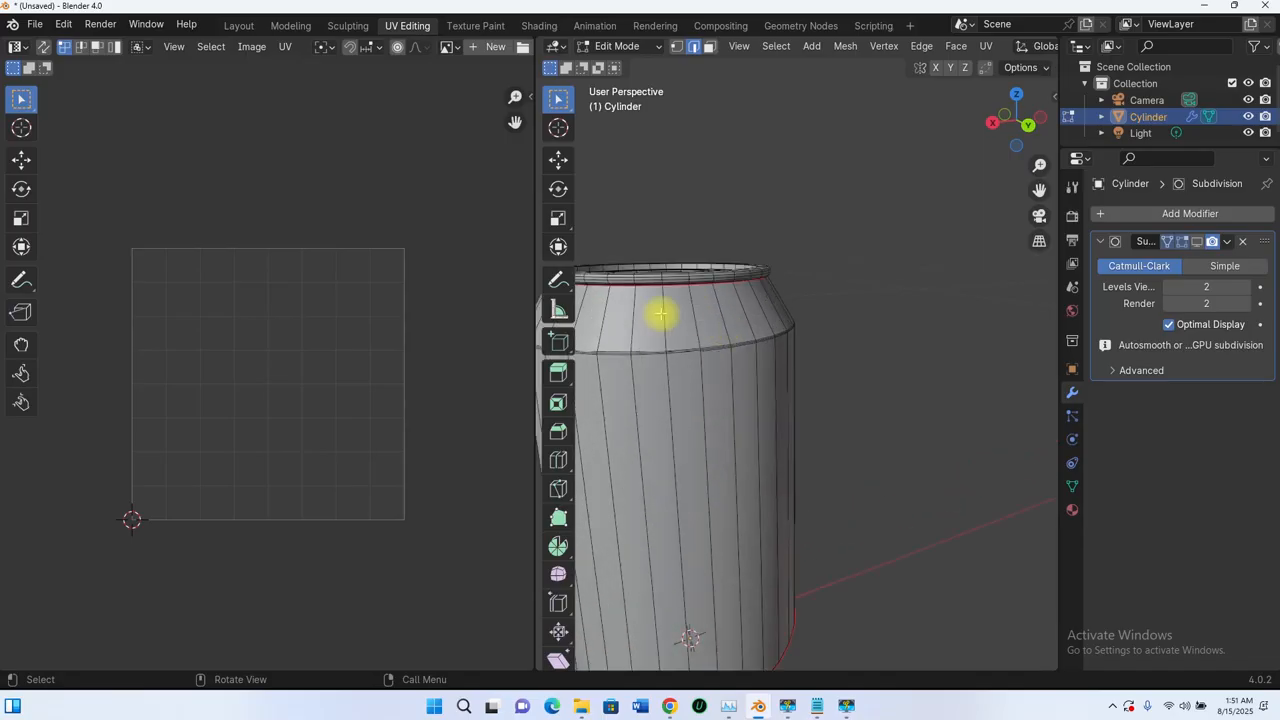
middle_drag(662, 295, 733, 366)
scroll(657, 380, up, 3)
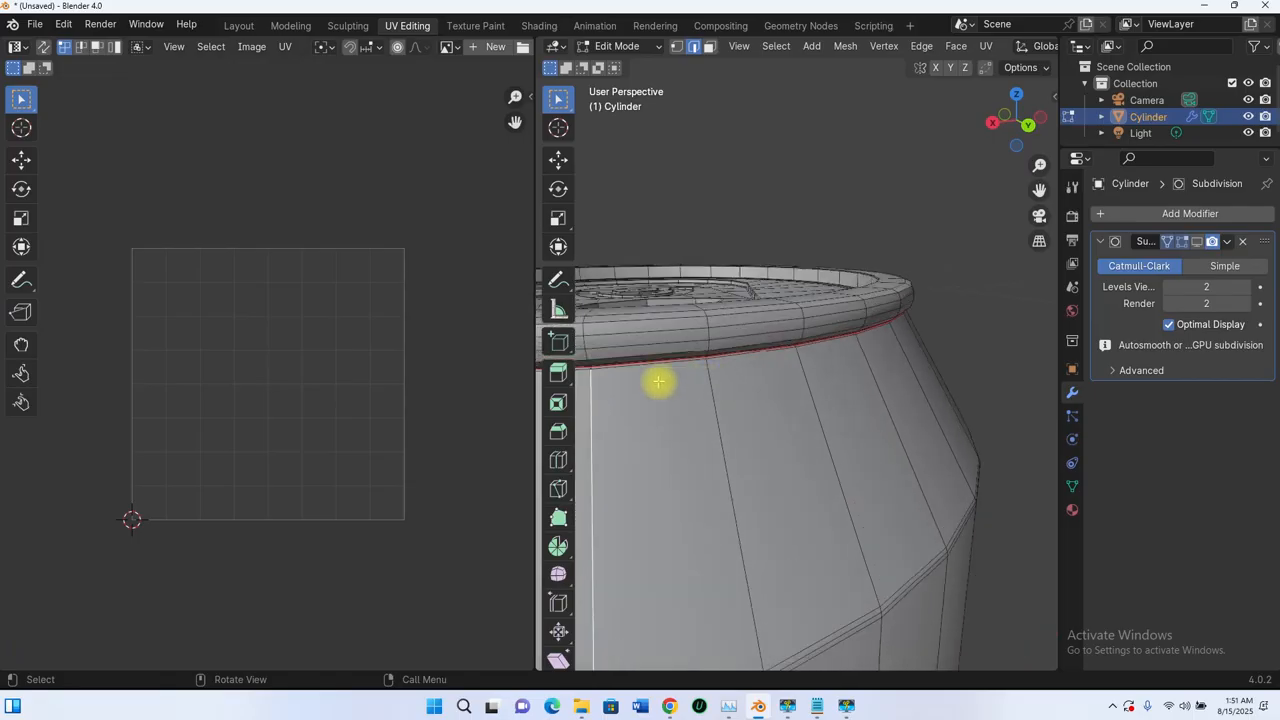
middle_drag(657, 380, 743, 391)
scroll(680, 366, up, 3)
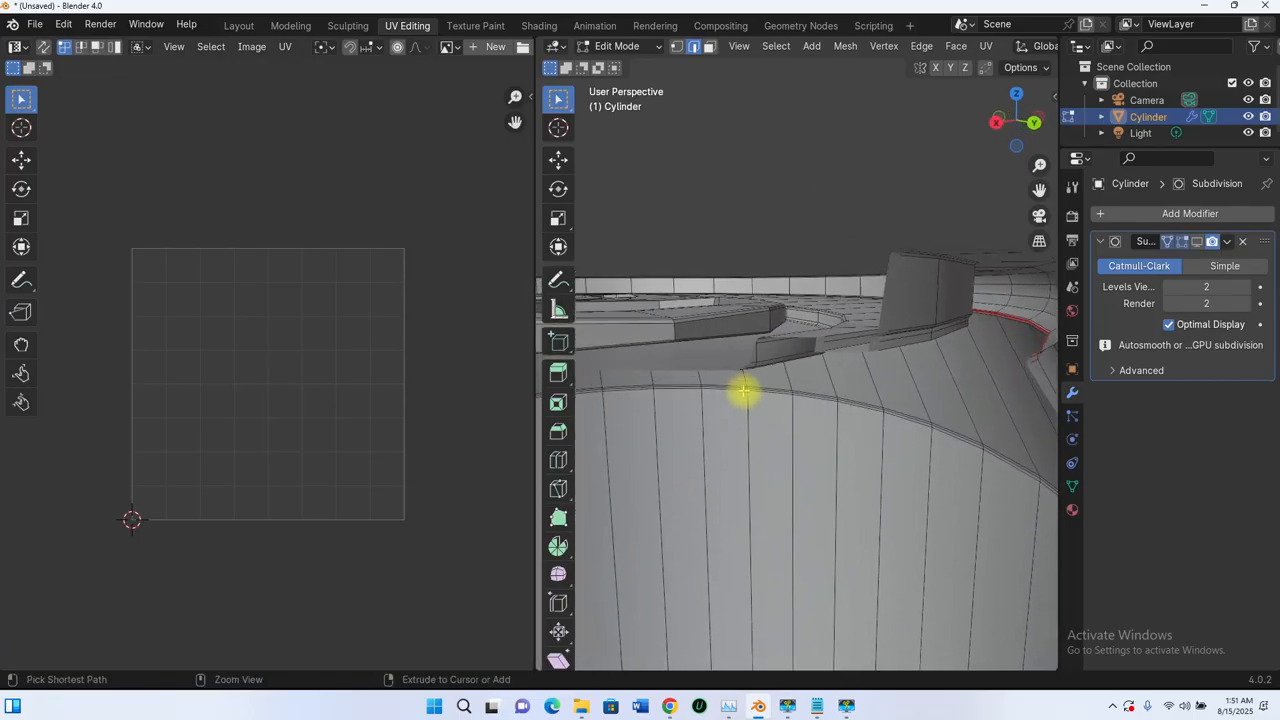
scroll(743, 423, down, 3)
shift+middle_drag(743, 457, 723, 421)
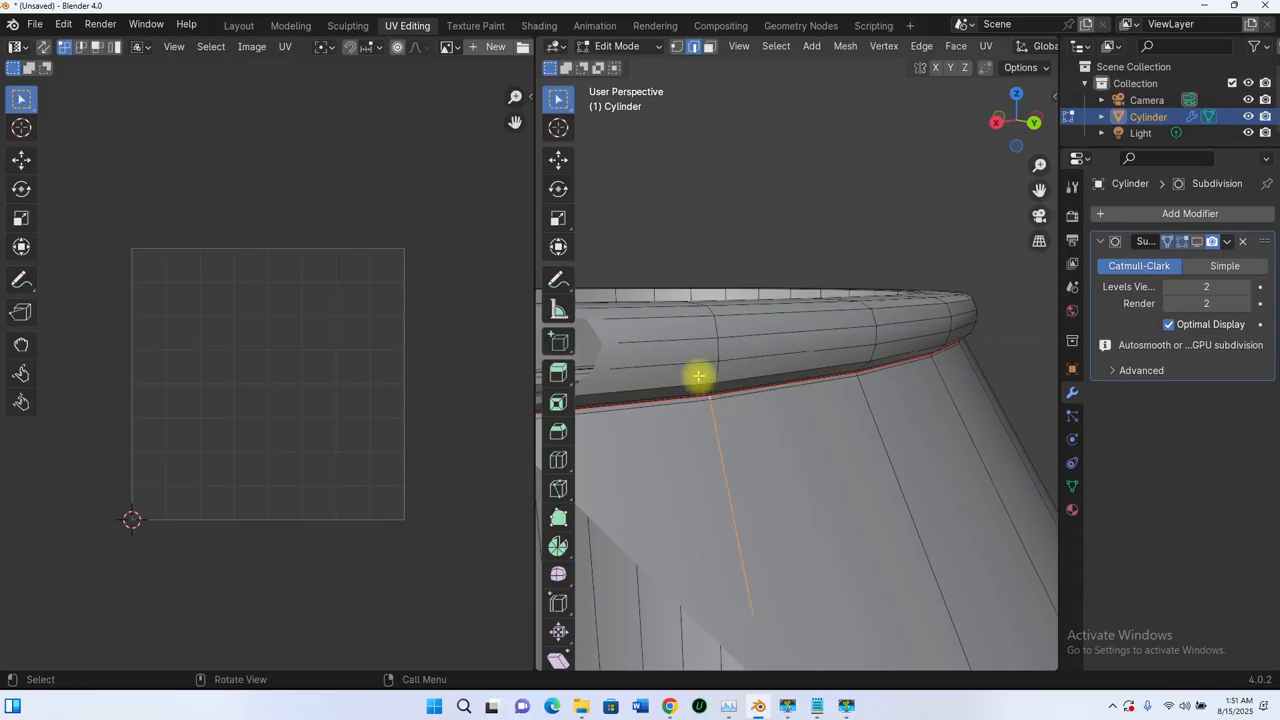
- Select a vertical edge path down the can's side between the rim seams
scroll(698, 376, down, 5)
mouse_move(749, 451)
middle_down()
mouse_move(831, 500)
mouse_move(794, 491)
mouse_move(775, 397)
mouse_move(789, 483)
mouse_move(760, 447)
mouse_move(766, 491)
mouse_move(743, 443)
middle_up()
scroll(775, 397, up, 5)
scroll(789, 483, down, 5)
scroll(771, 453, up, 5)
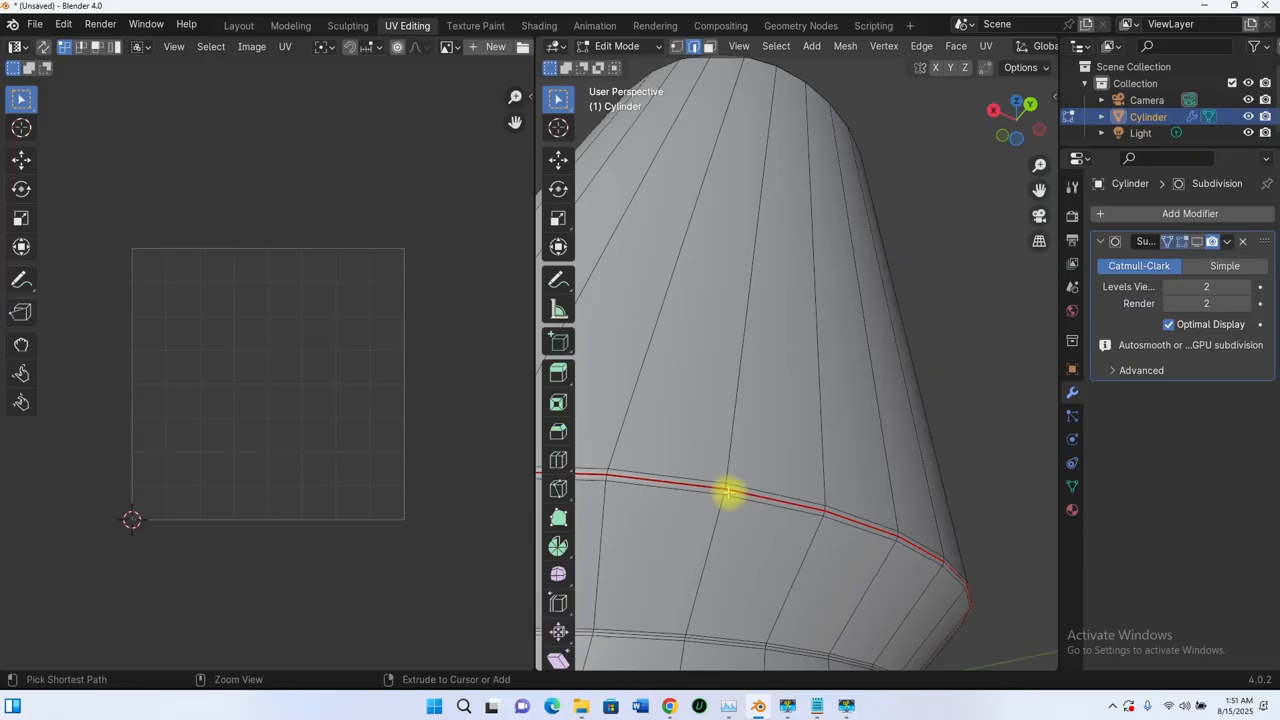
ctrl+click(736, 506)
scroll(740, 450, down, 5)
middle_drag(743, 406, 791, 506)
scroll(803, 358, up, 5)
middle_drag(803, 358, 789, 142)
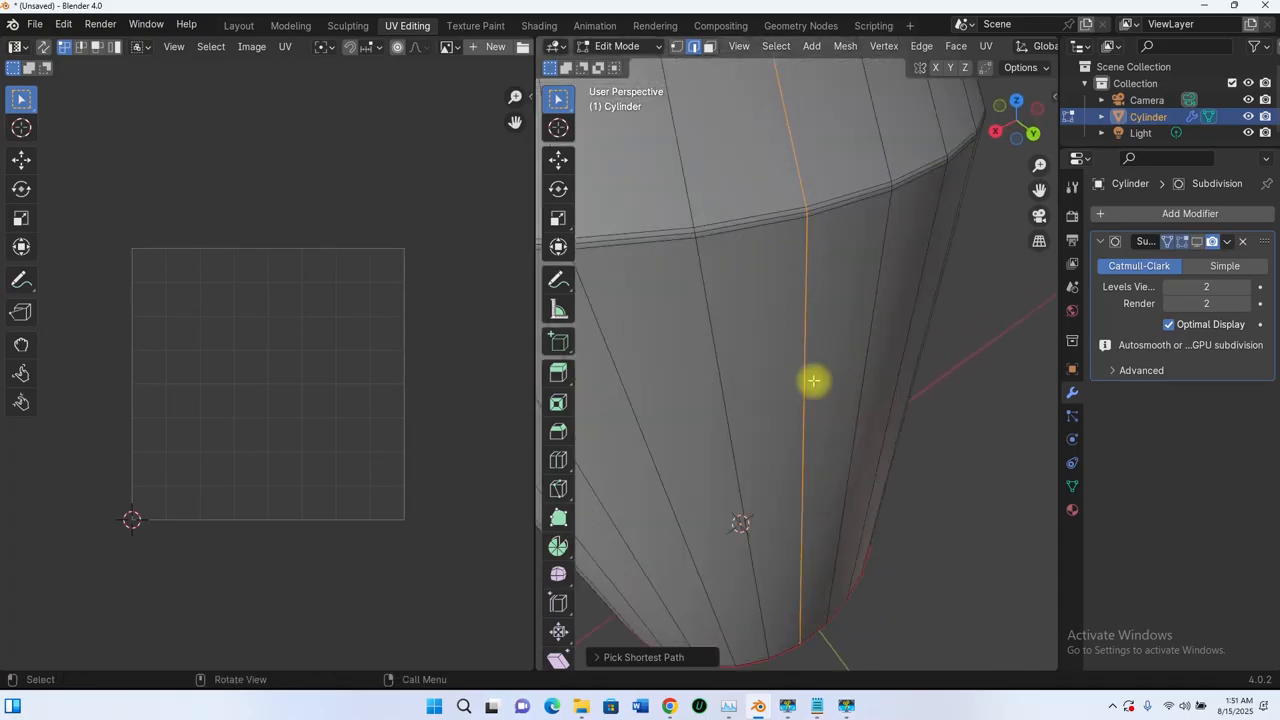
middle_drag(813, 380, 794, 287)
scroll(744, 357, down, 4)
middle_drag(744, 357, 881, 325)
- Mark the selected vertical edge path as a UV seam and verify it
key(u)
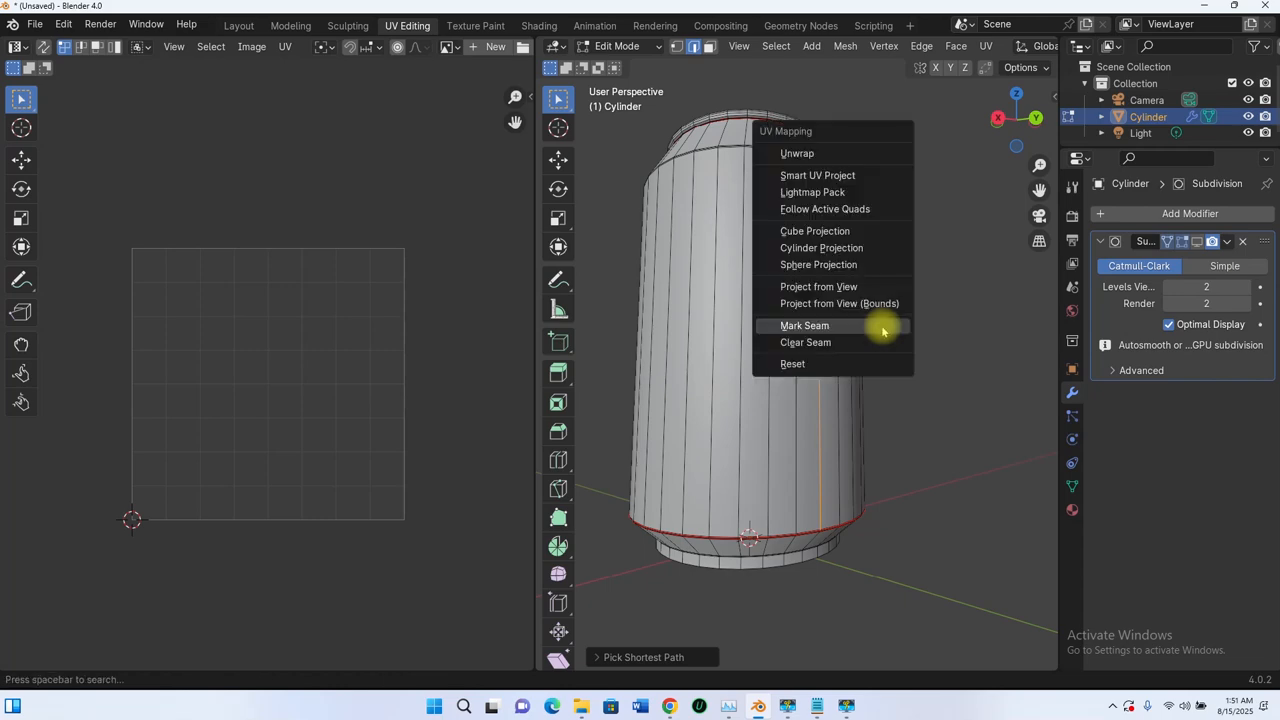
click(862, 330)
scroll(846, 349, down, 3)
middle_drag(846, 349, 841, 388)
key(u)
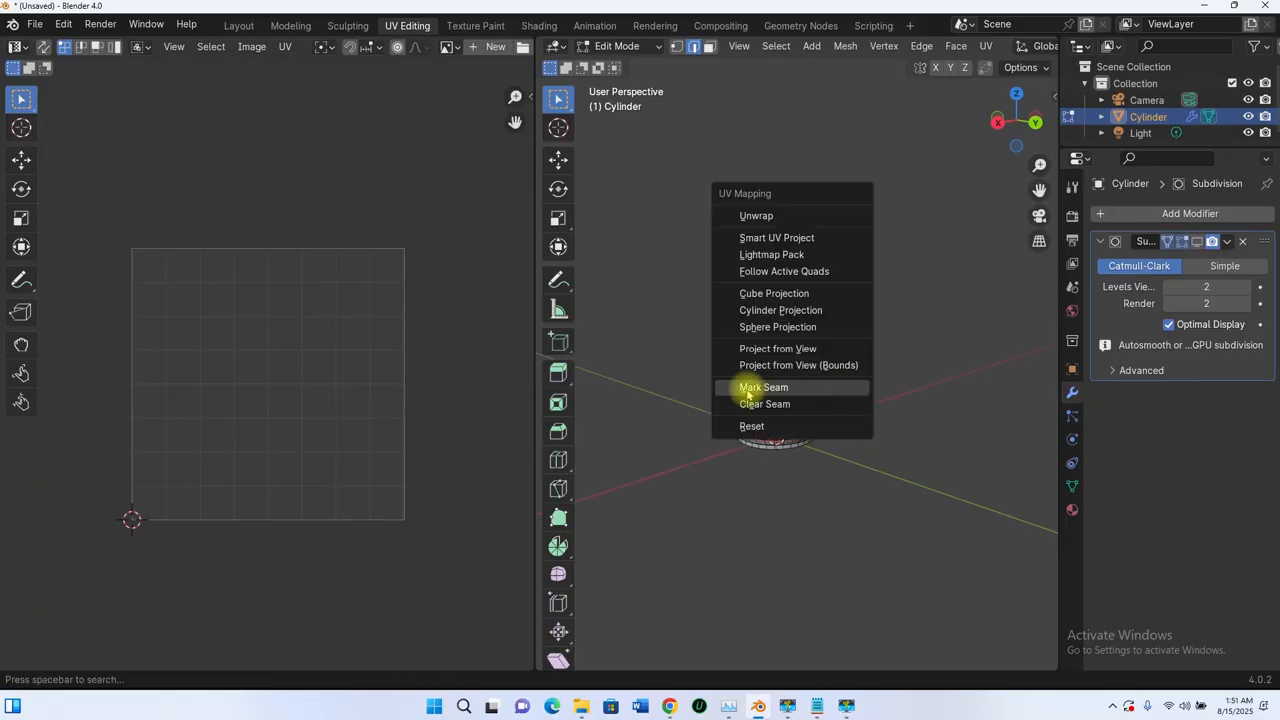
key(Escape)
- Orbit the can upright so the side seam faces front
scroll(743, 400, down, 3)
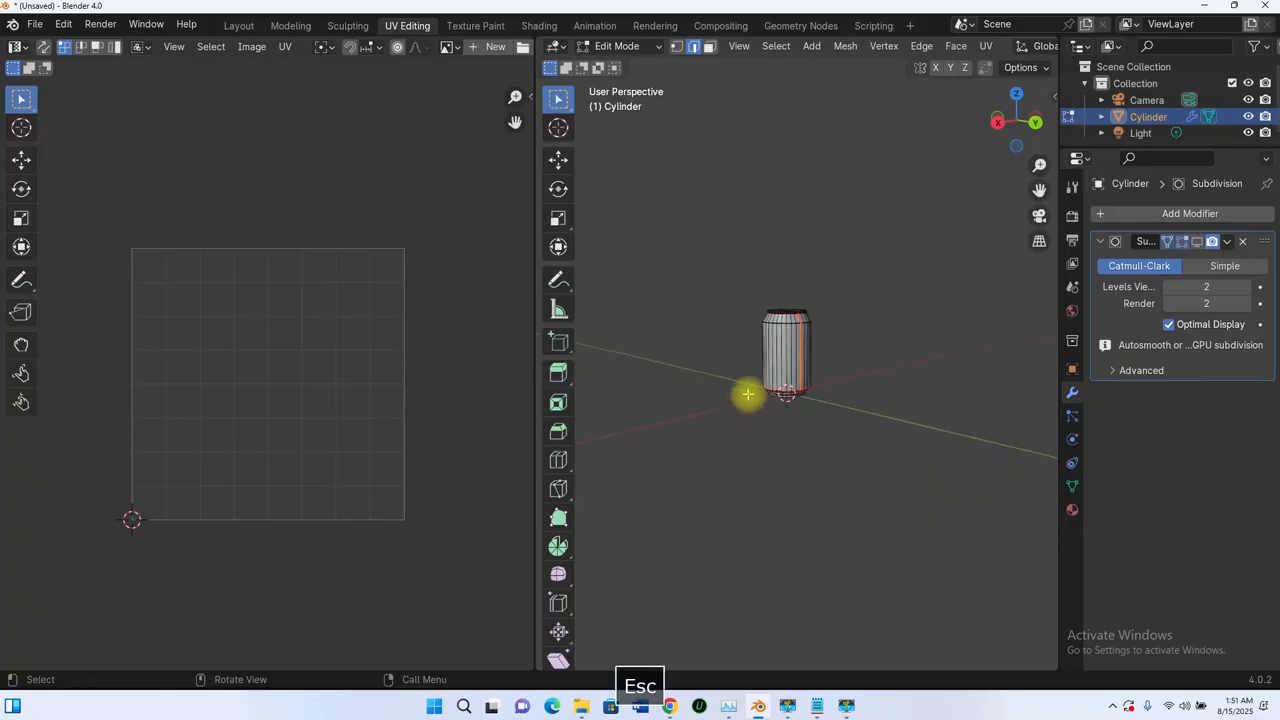
middle_drag(743, 394, 794, 357)
scroll(821, 377, up, 3)
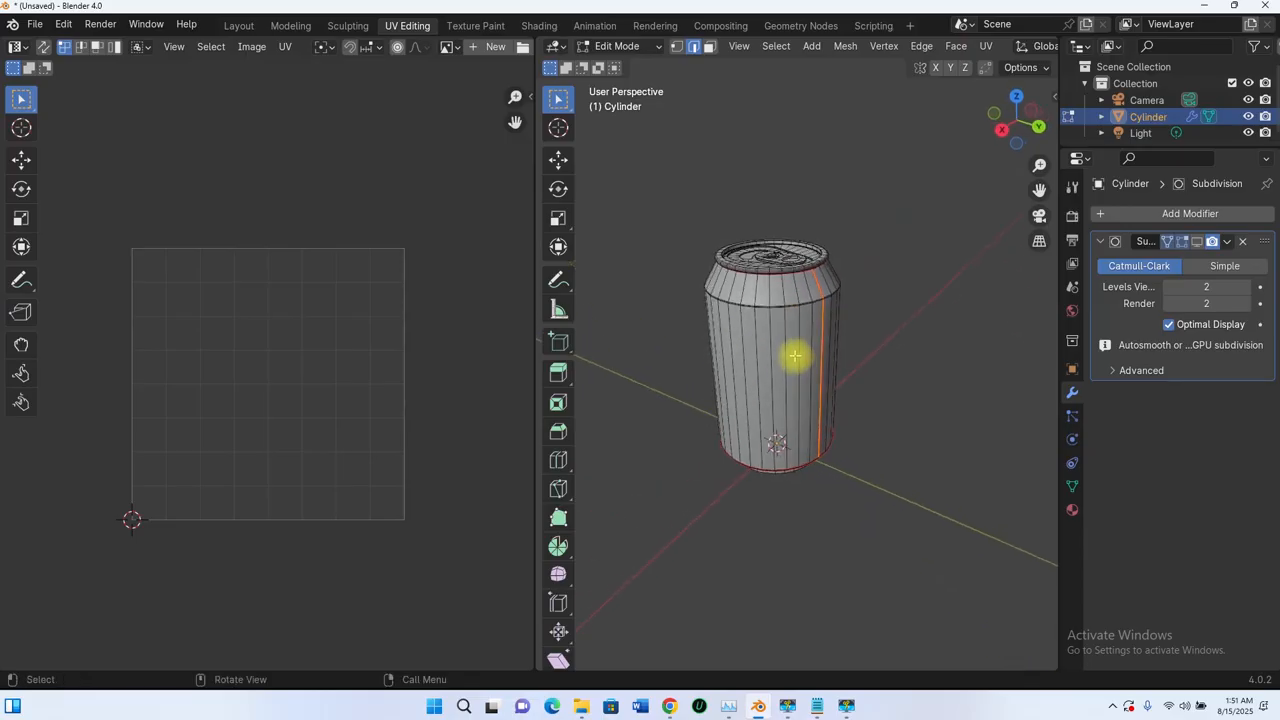
scroll(789, 308, up, 5)
scroll(788, 307, down, 5)
middle_drag(786, 310, 829, 380)
scroll(823, 309, up, 5)
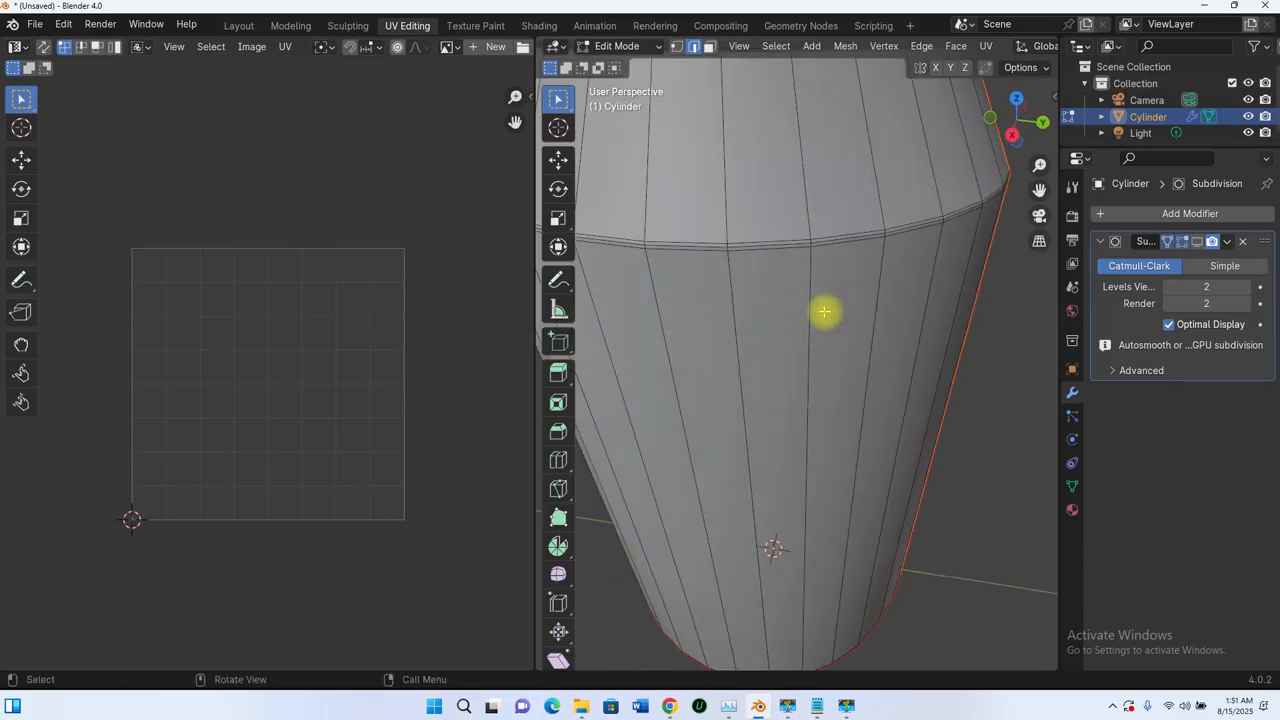
scroll(823, 329, down, 5)
middle_drag(823, 329, 771, 252)
scroll(817, 457, down, 3)
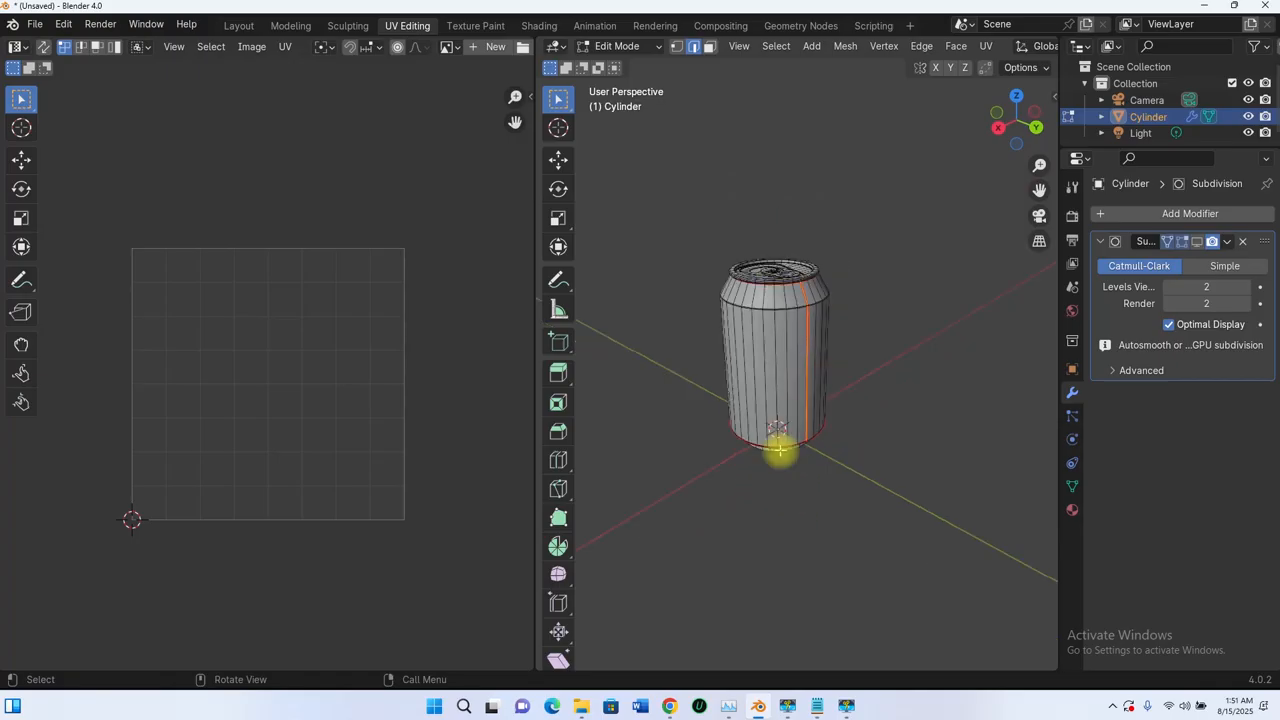
middle_drag(777, 449, 860, 470)
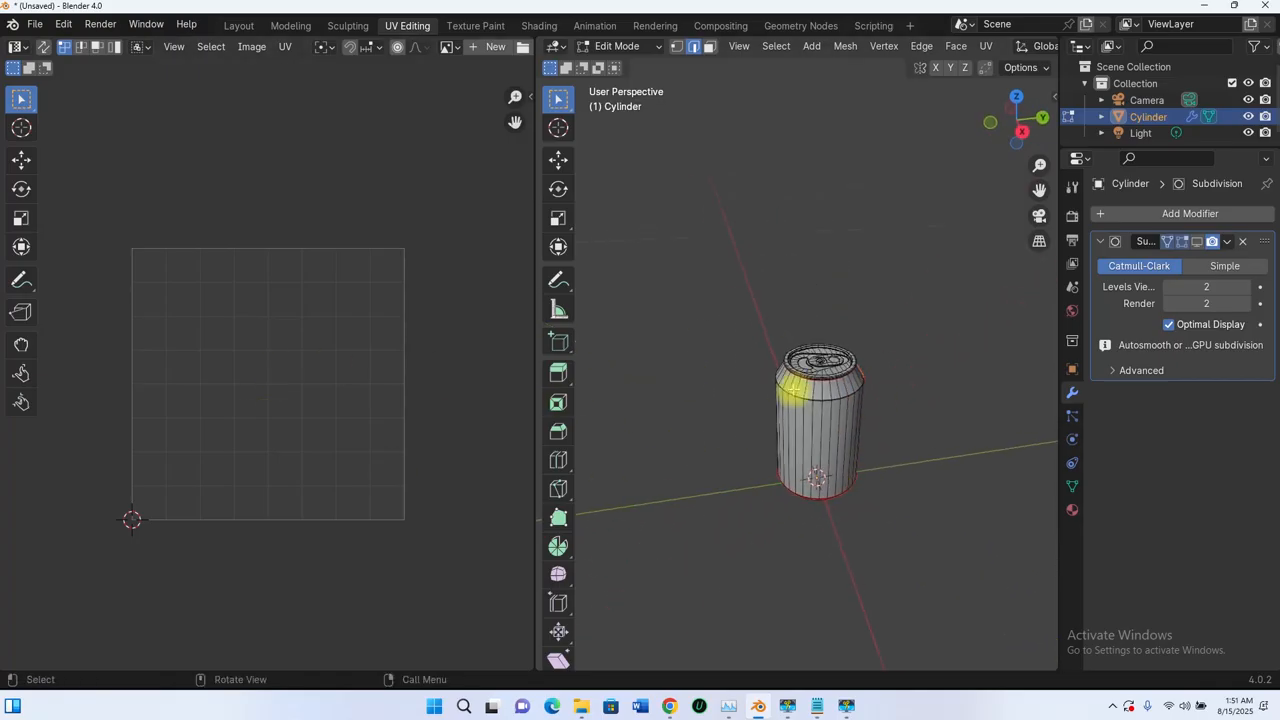
scroll(859, 406, up, 5)
scroll(832, 404, down, 5)
mouse_move(832, 404)
middle_down()
mouse_move(837, 363)
mouse_move(857, 374)
mouse_move(838, 352)
mouse_move(831, 426)
middle_up()
scroll(837, 363, up, 4)
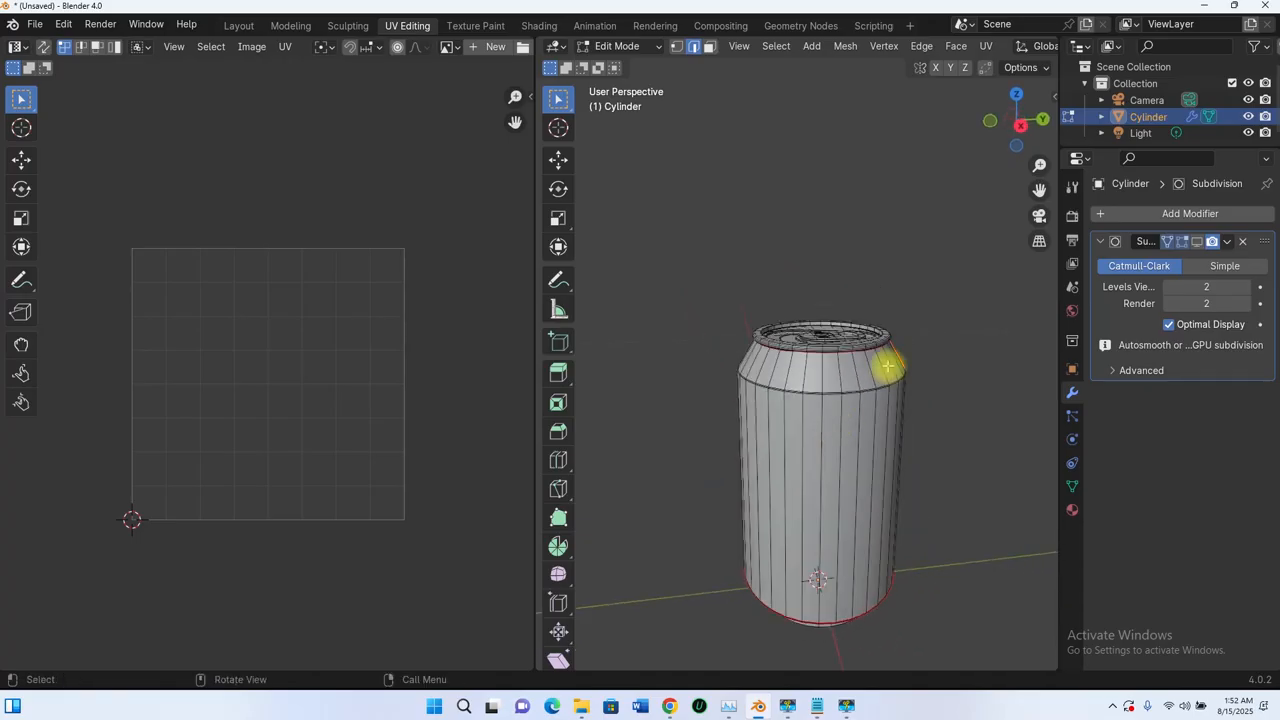
- Select all faces of the can and Unwrap it into a UV layout
click(707, 47)
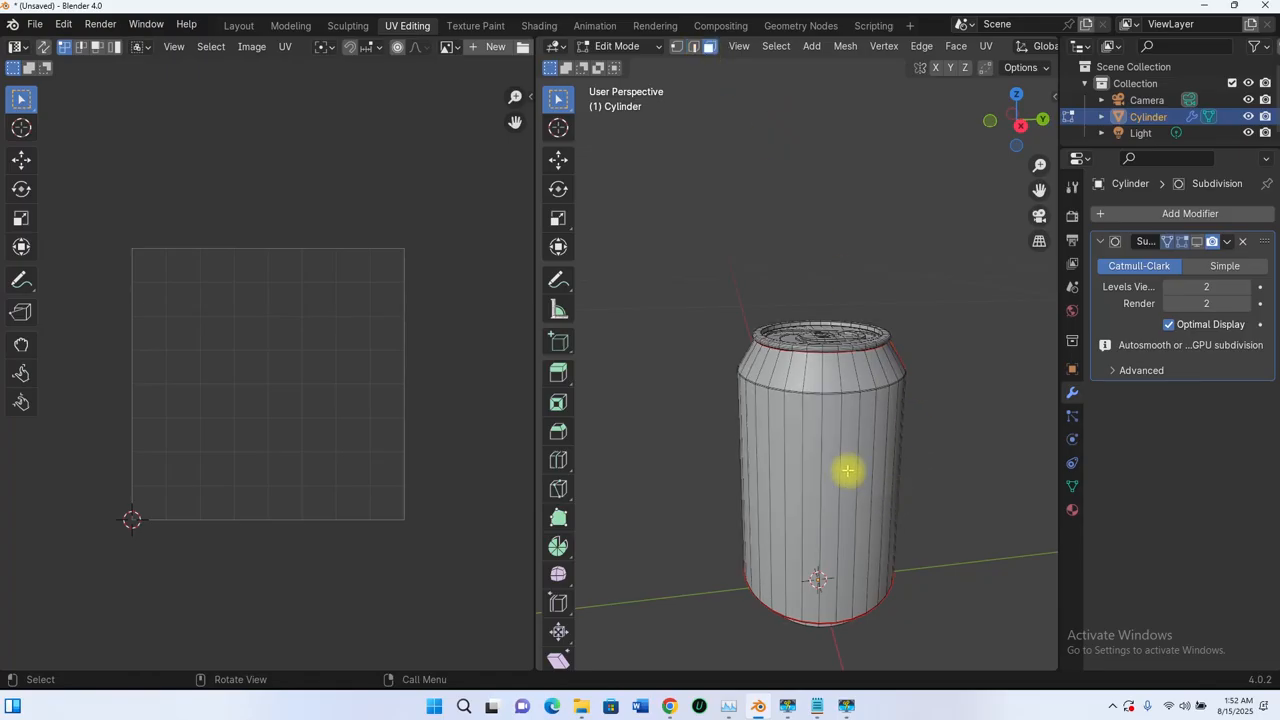
key(a)
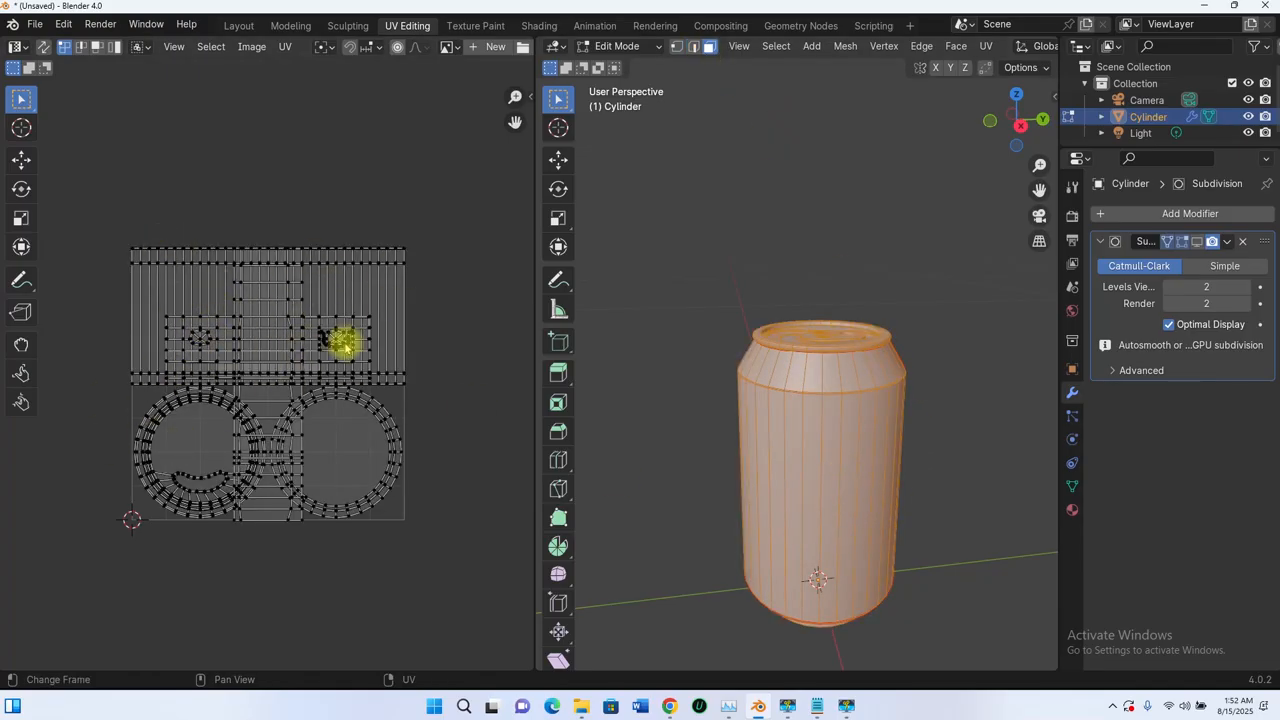
key(u)
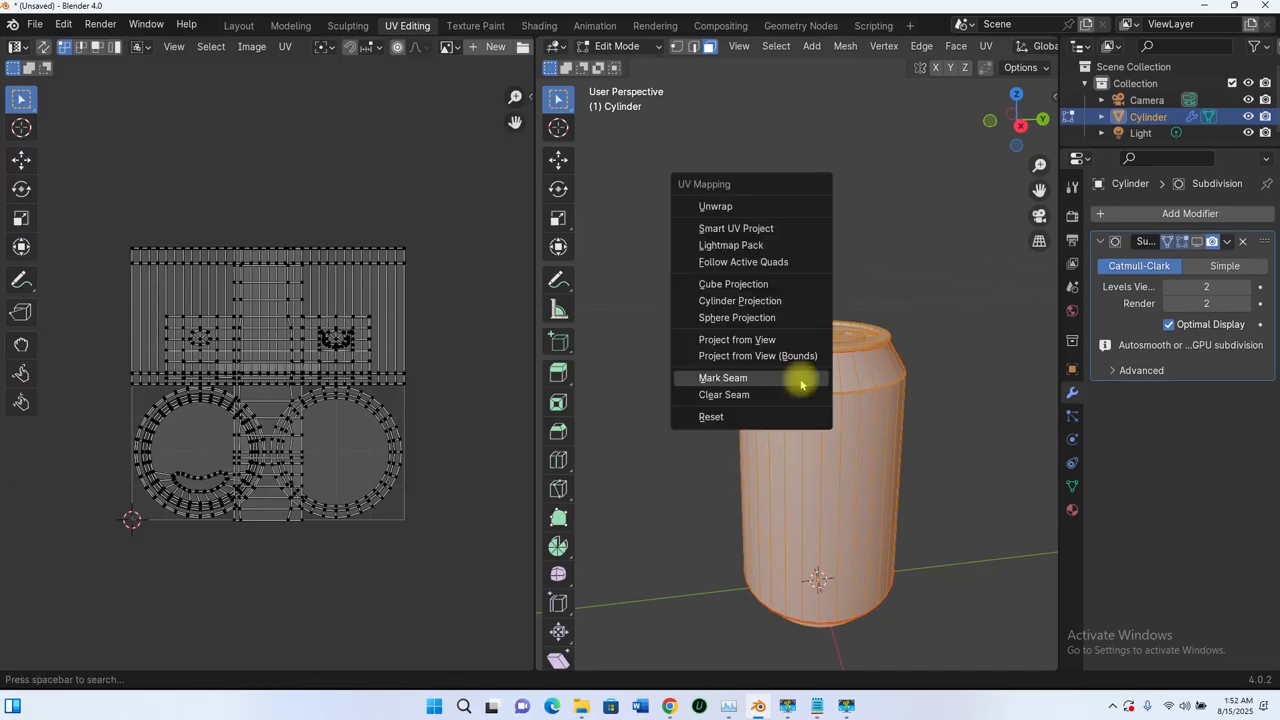
click(717, 205)
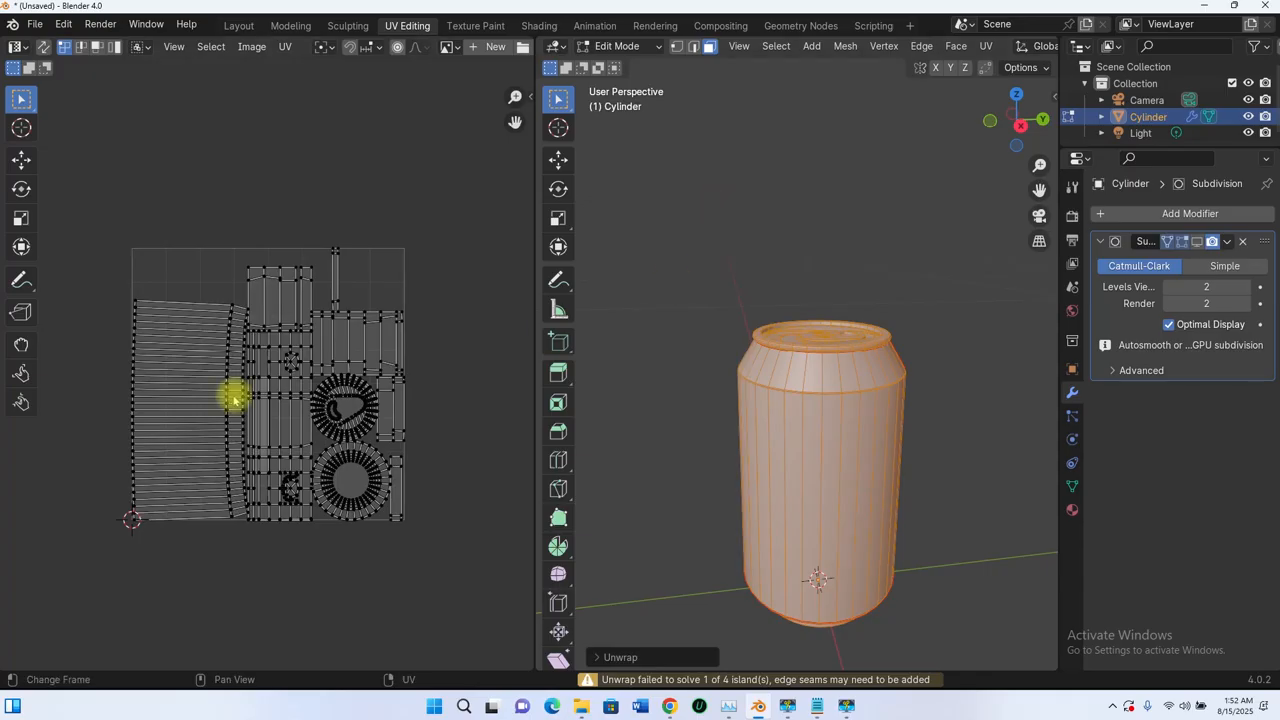
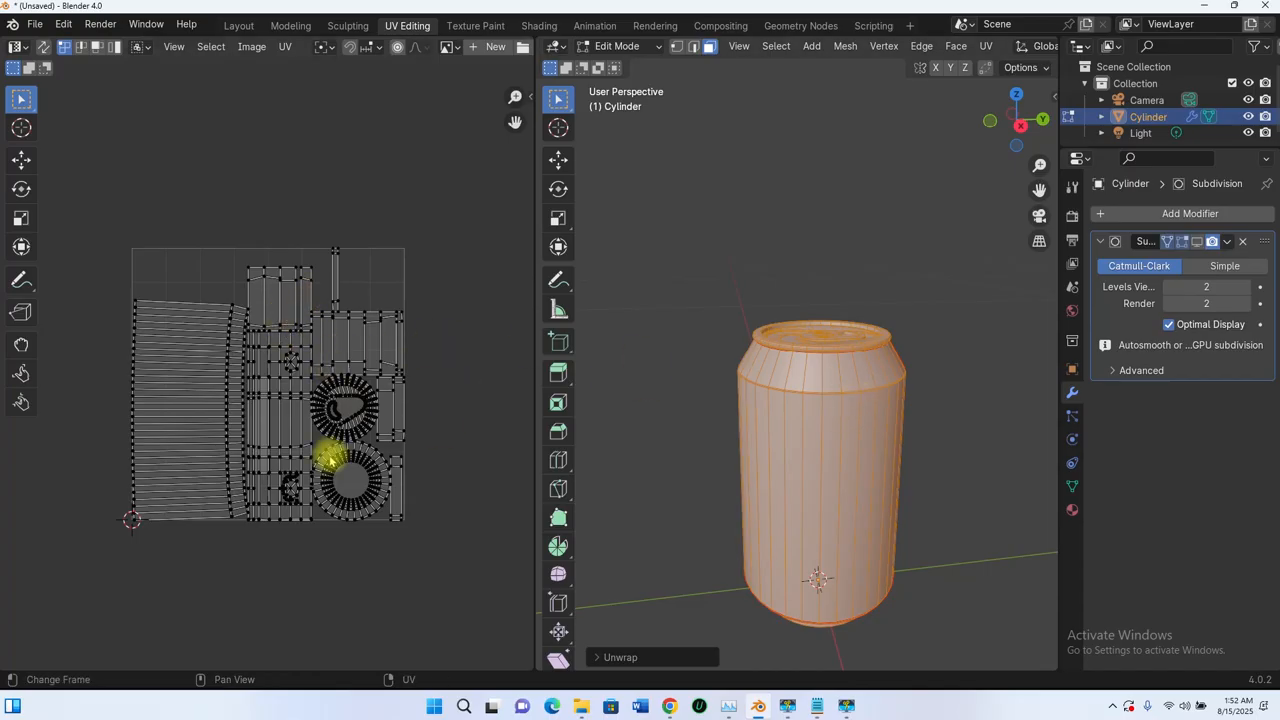
- Orbit and zoom around the can and UV layout to inspect the unwrap from above and below
middle_drag(806, 363, 809, 406)
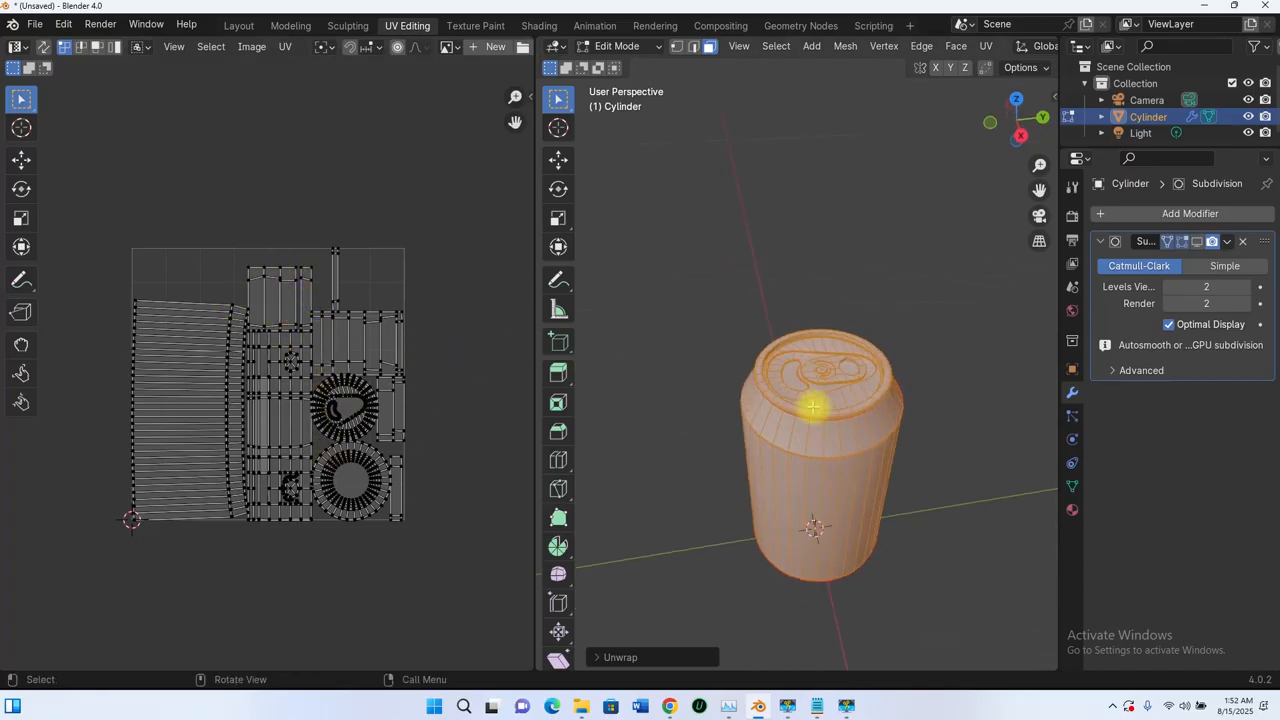
scroll(834, 377, up, 2)
mouse_move(847, 457)
middle_down()
mouse_move(817, 303)
mouse_move(835, 467)
middle_up()
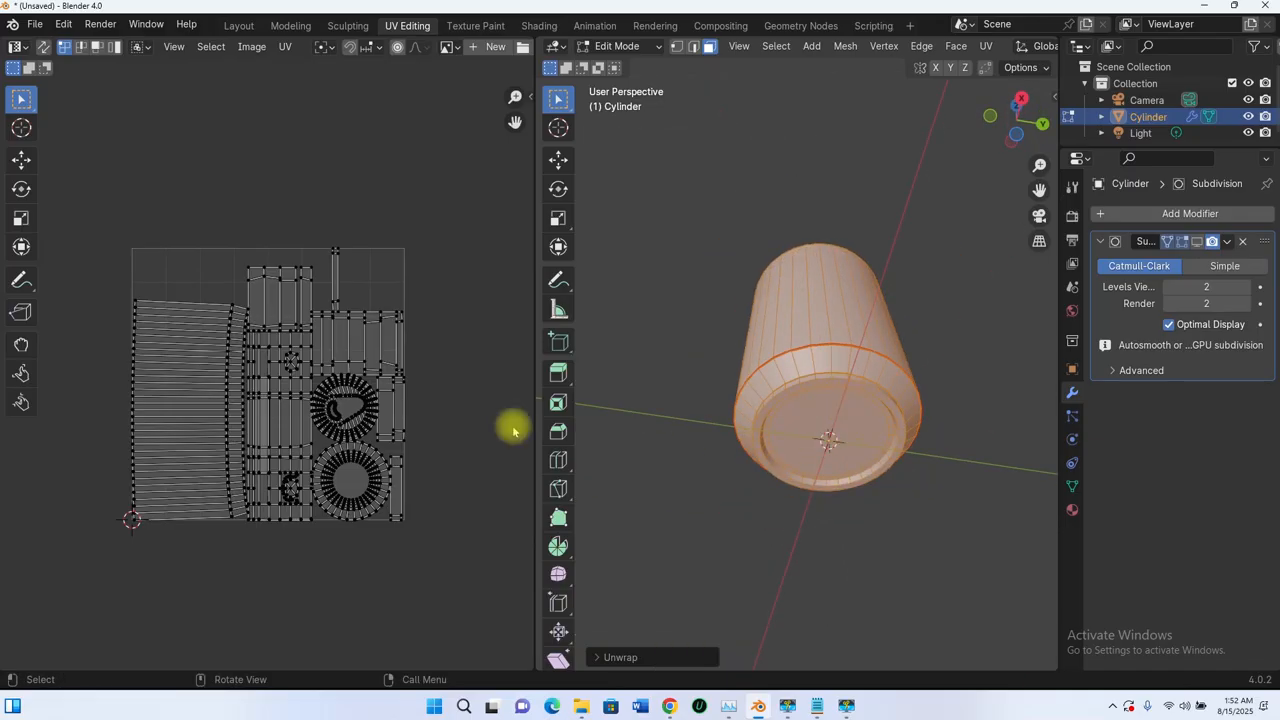
mouse_move(266, 364)
middle_down()
mouse_move(286, 414)
mouse_move(262, 386)
middle_up()
middle_drag(796, 350, 850, 442)
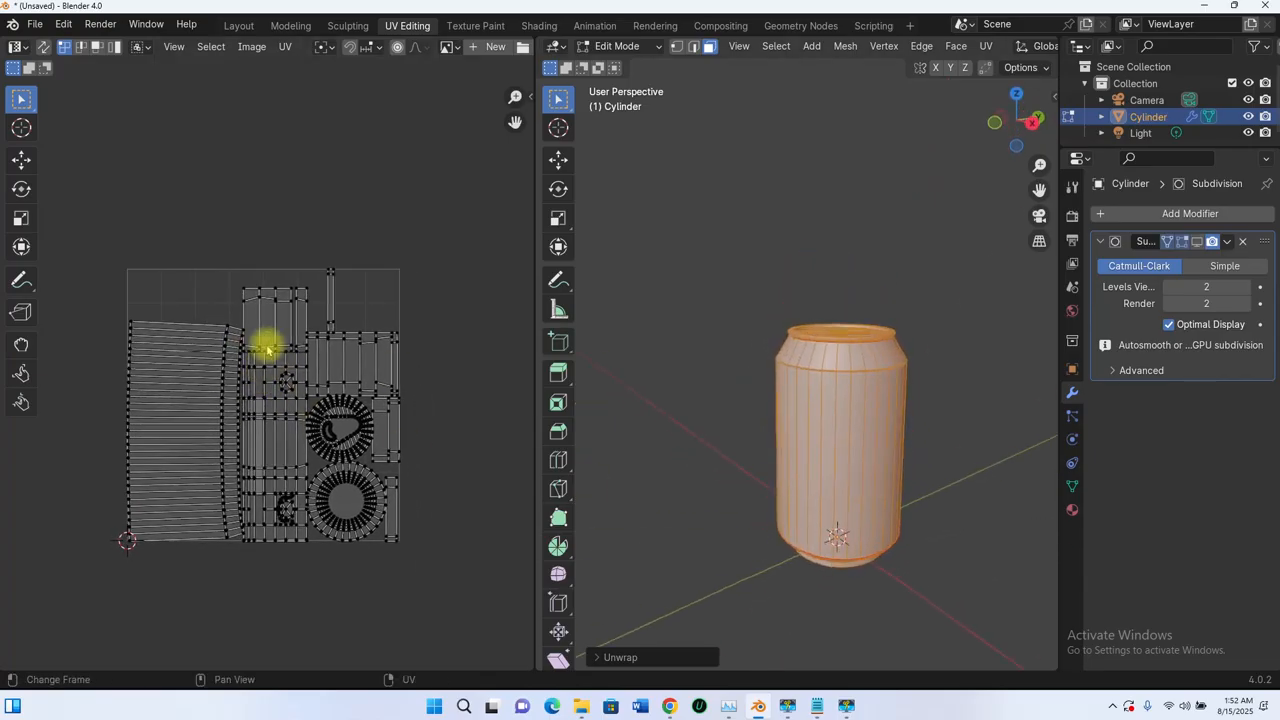
scroll(315, 370, up, 4)
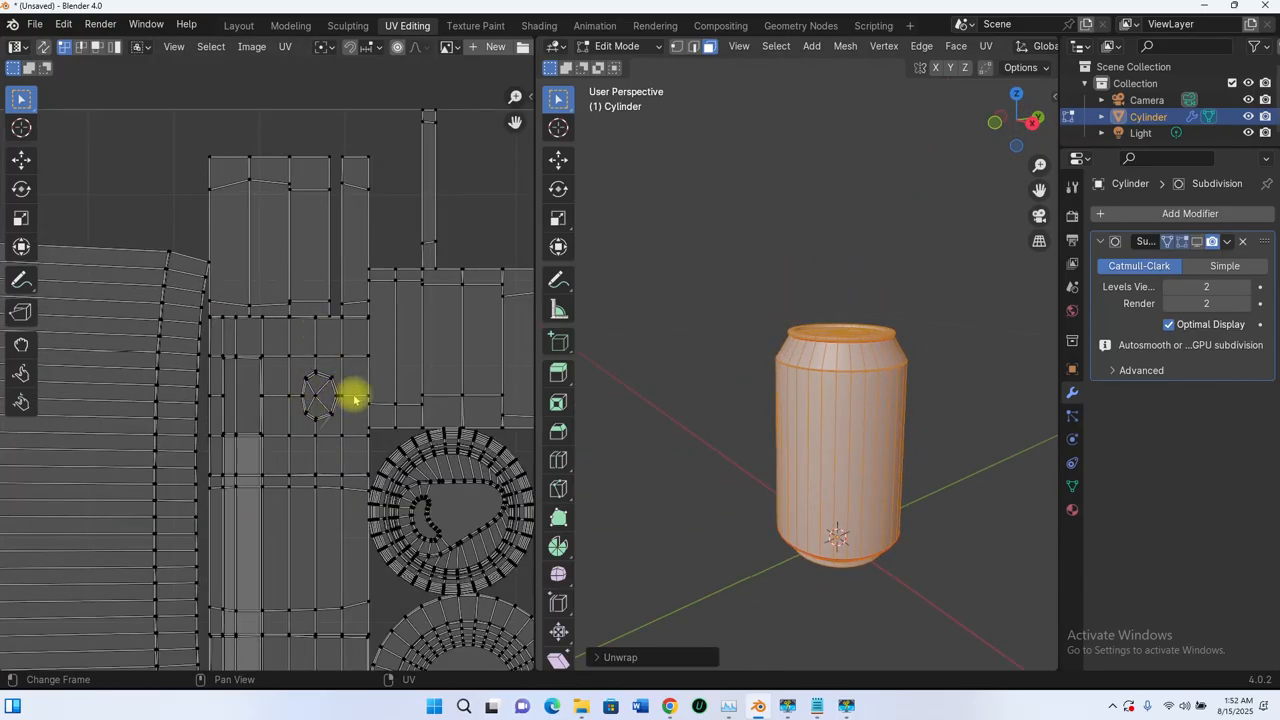
scroll(331, 440, up, 3)
scroll(343, 402, down, 4)
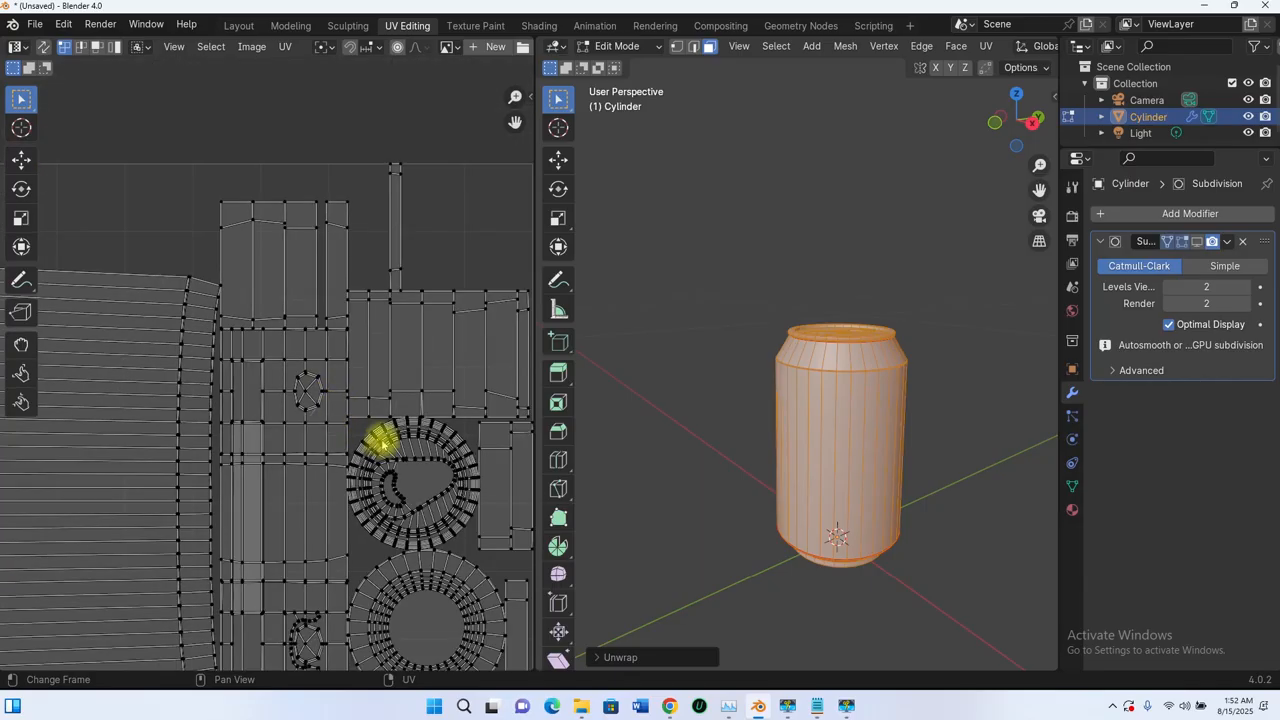
scroll(343, 443, down, 4)
scroll(329, 414, up, 3)
scroll(314, 466, down, 4)
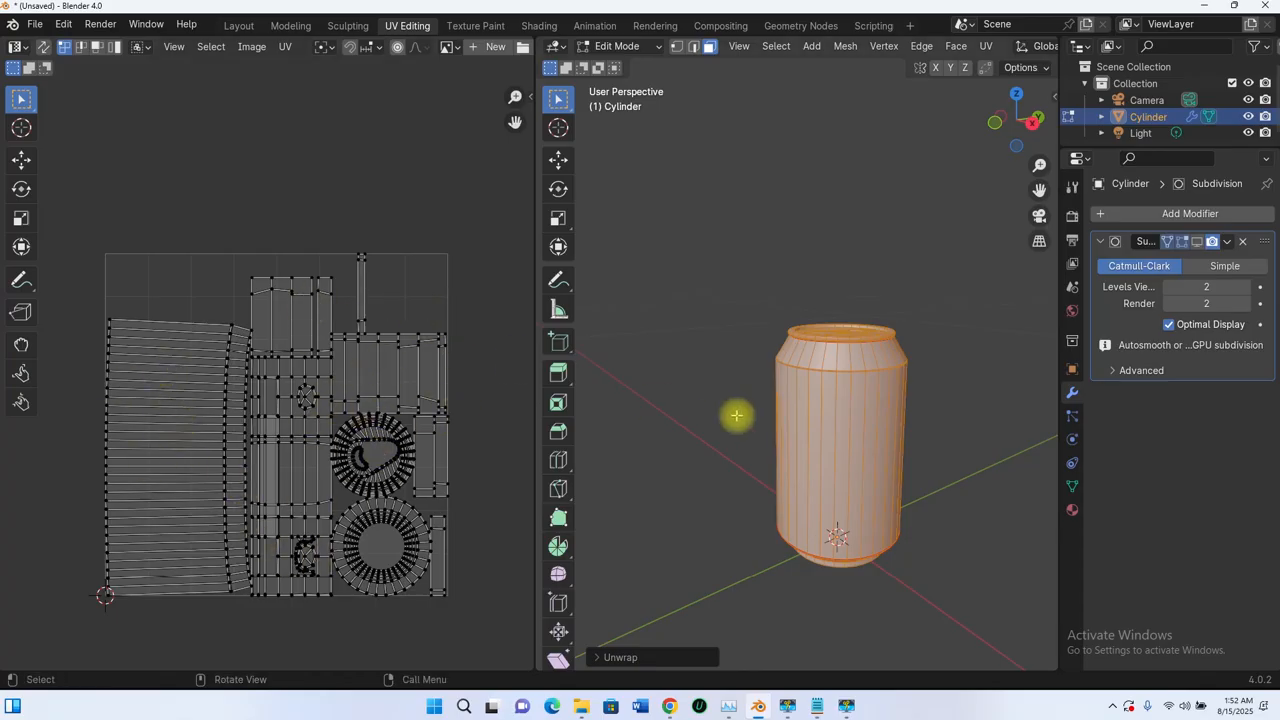
scroll(780, 388, down, 5)
middle_drag(780, 389, 826, 420)
scroll(839, 403, up, 3)
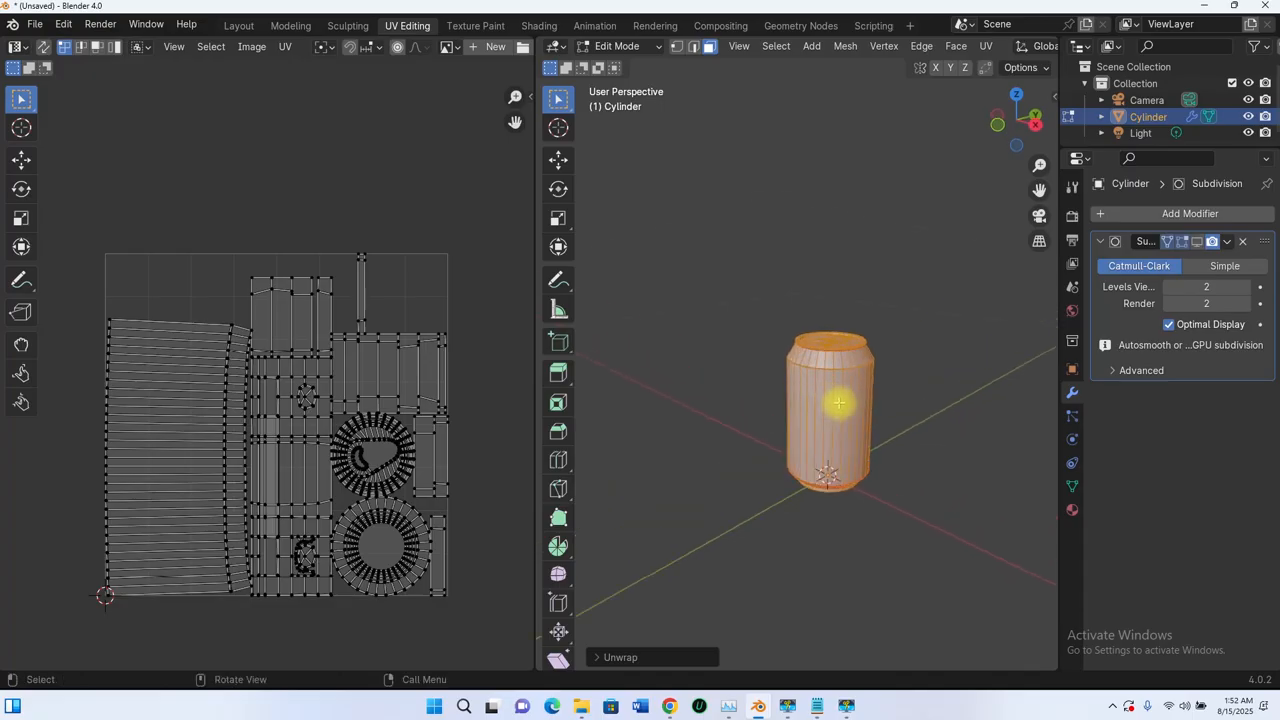
scroll(839, 403, up, 5)
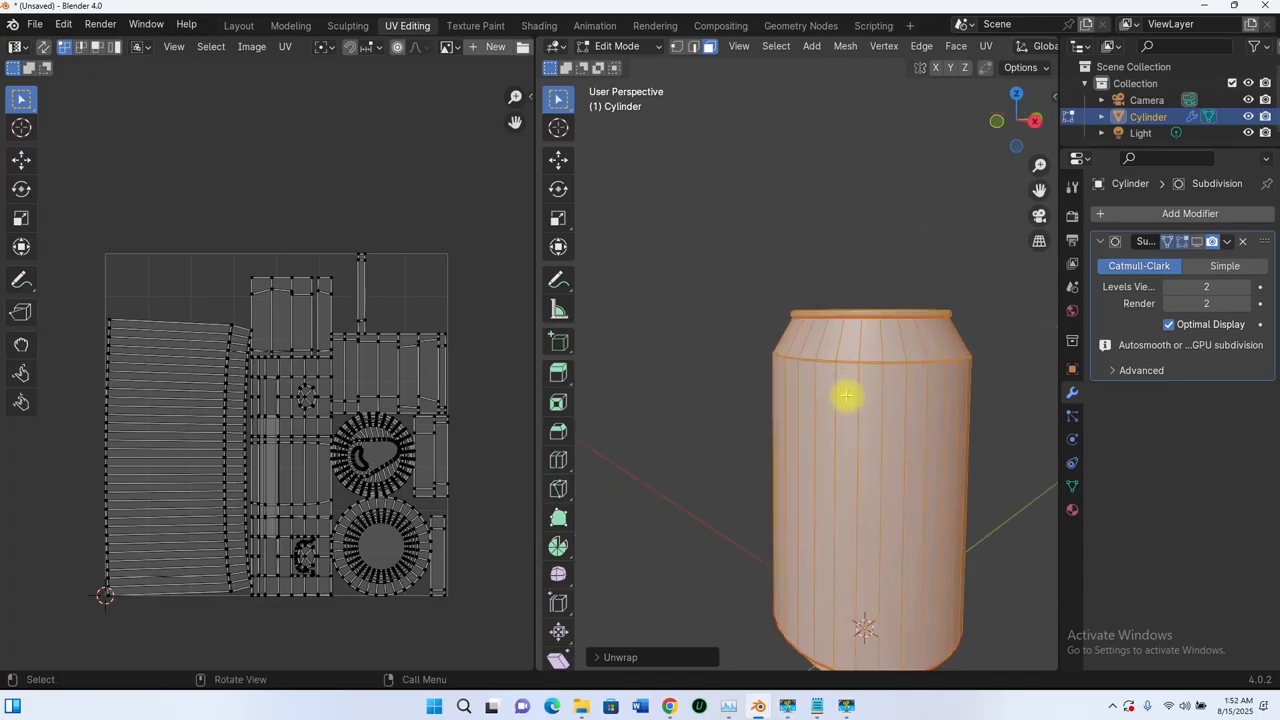
scroll(846, 390, down, 5)
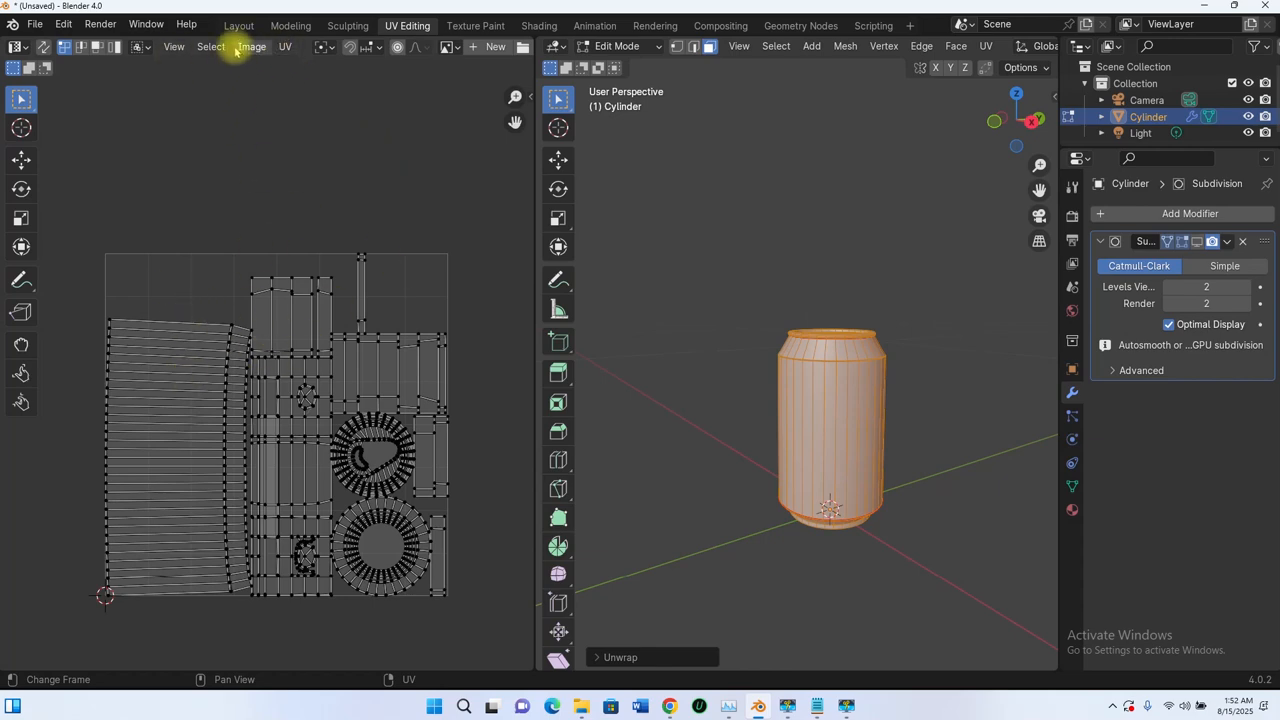
scroll(236, 50, down, 5)
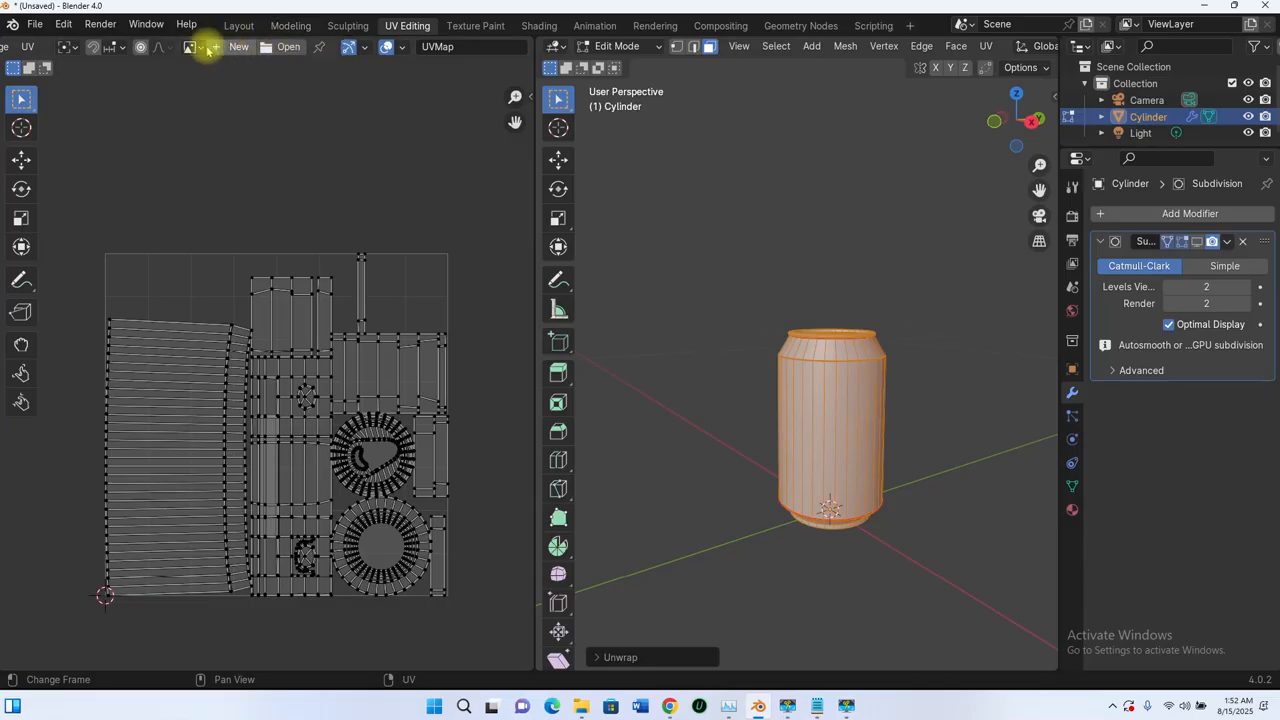
- Load generic_soda_can_label_b.jpg as the image behind the can's UV layout
click(192, 46)
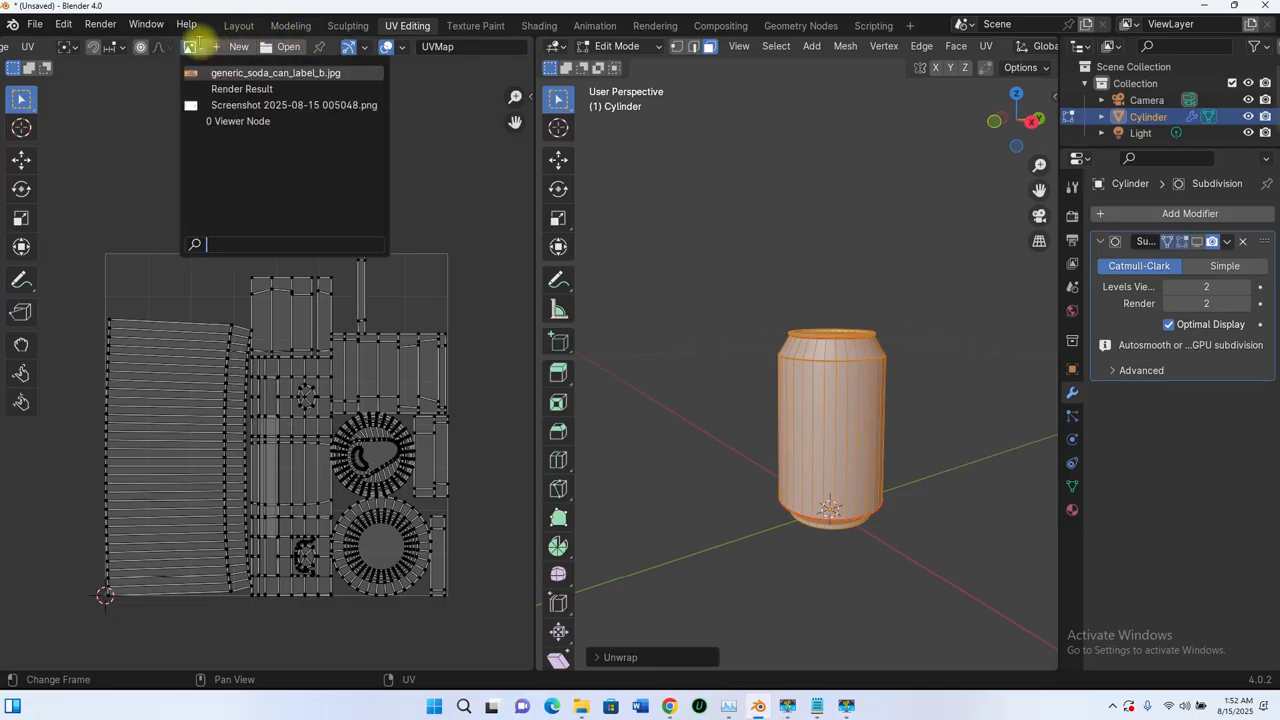
click(245, 74)
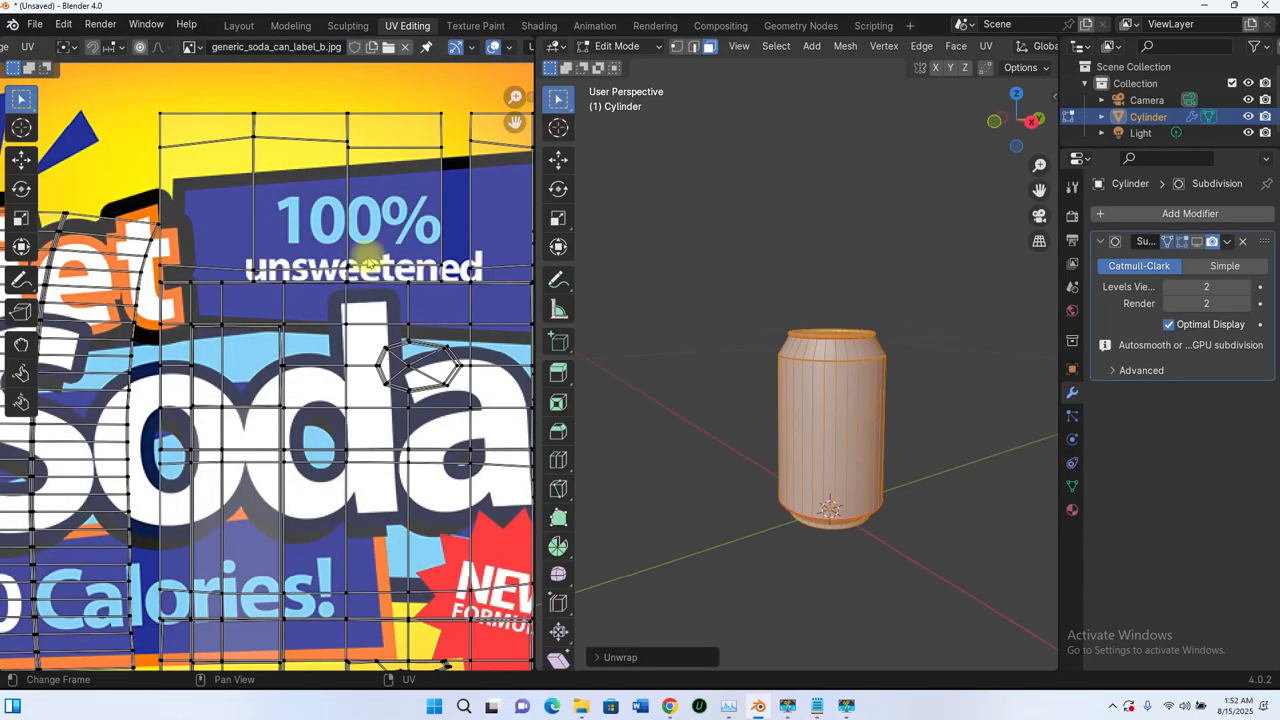
scroll(365, 352, down, 4)
mouse_move(347, 379)
middle_down()
mouse_move(347, 361)
mouse_move(348, 388)
middle_up()
scroll(349, 403, up, 1)
scroll(351, 397, down, 1)
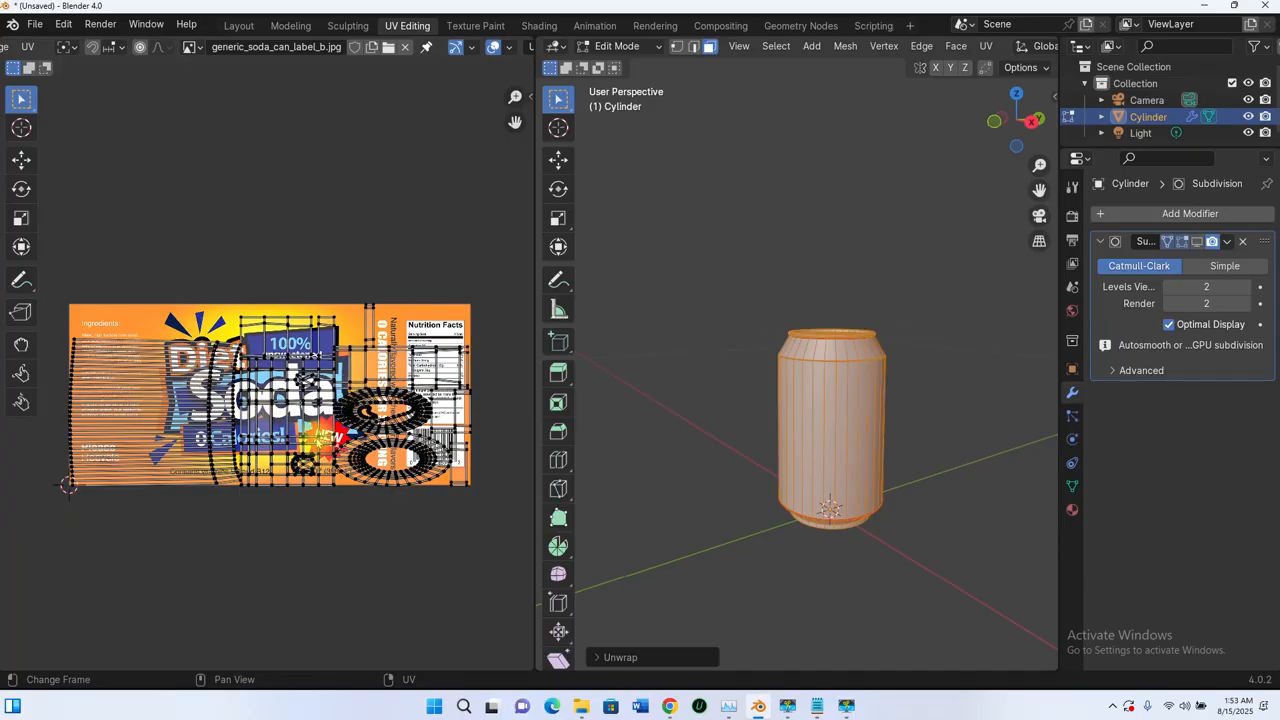
scroll(349, 402, up, 1)
scroll(355, 405, down, 1)
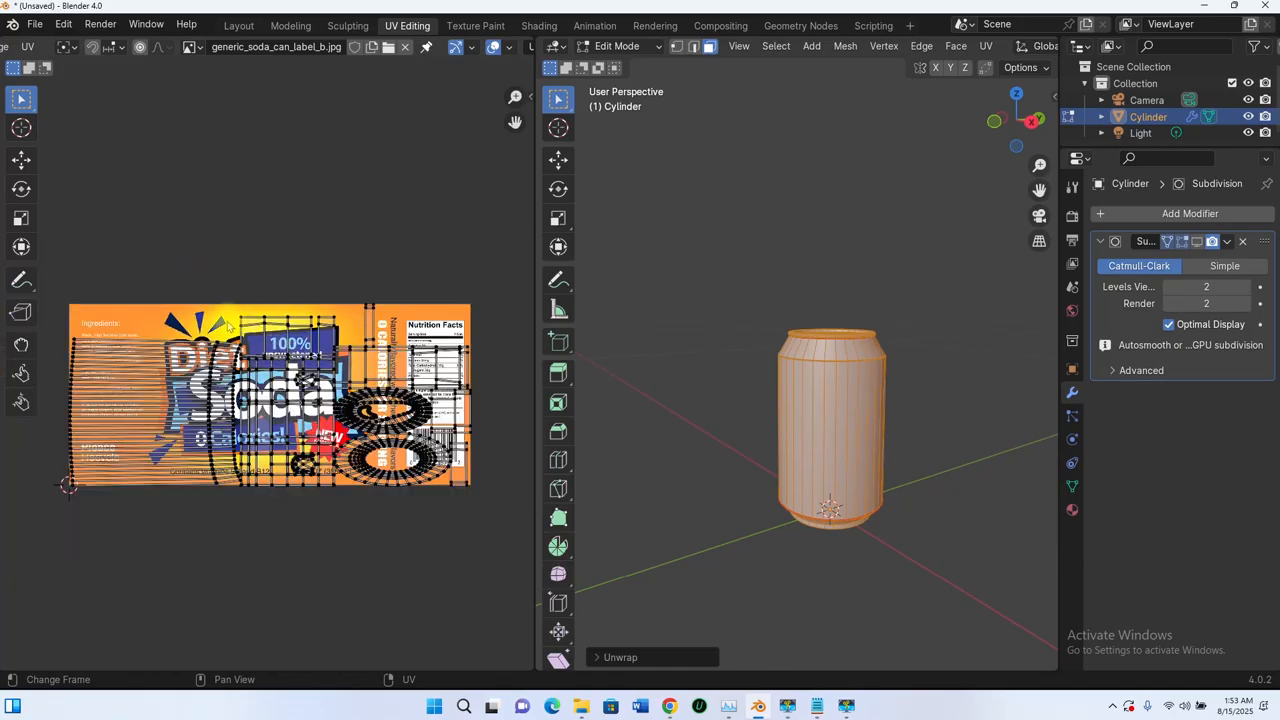
middle_drag(840, 463, 803, 362)
- Unwrap the can's mesh again from the UV Mapping menu
key(u)
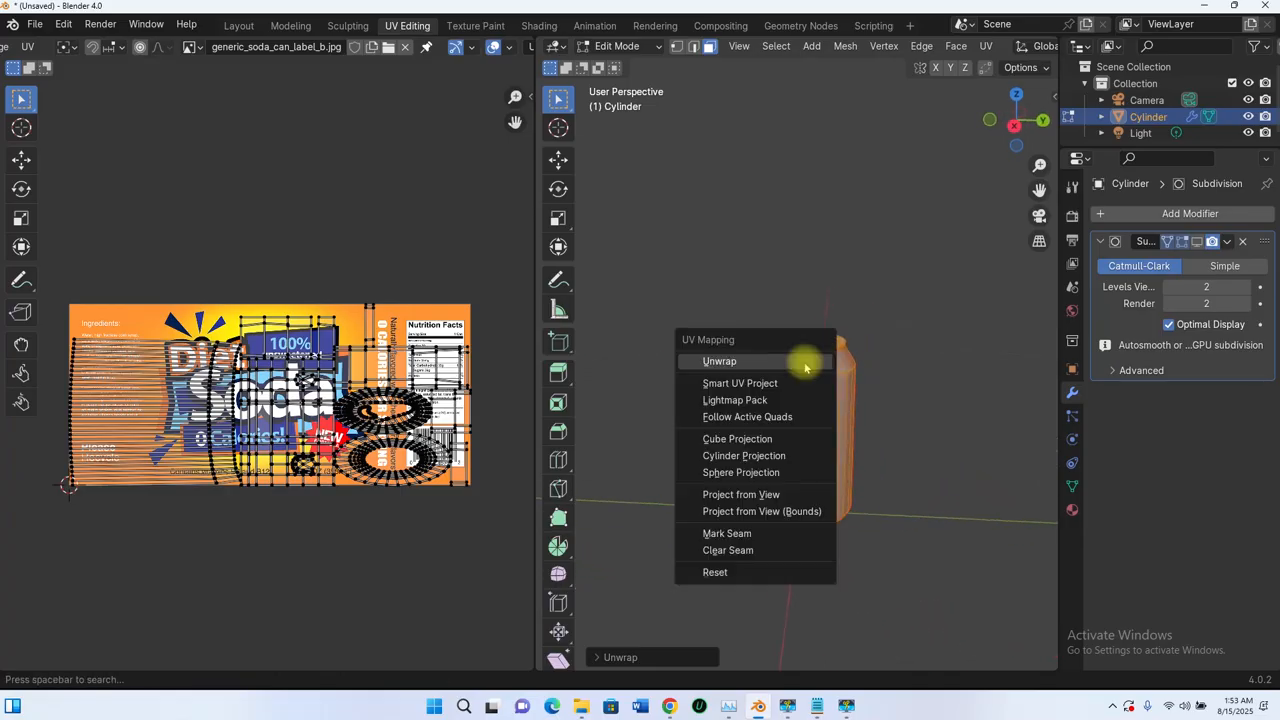
click(722, 361)
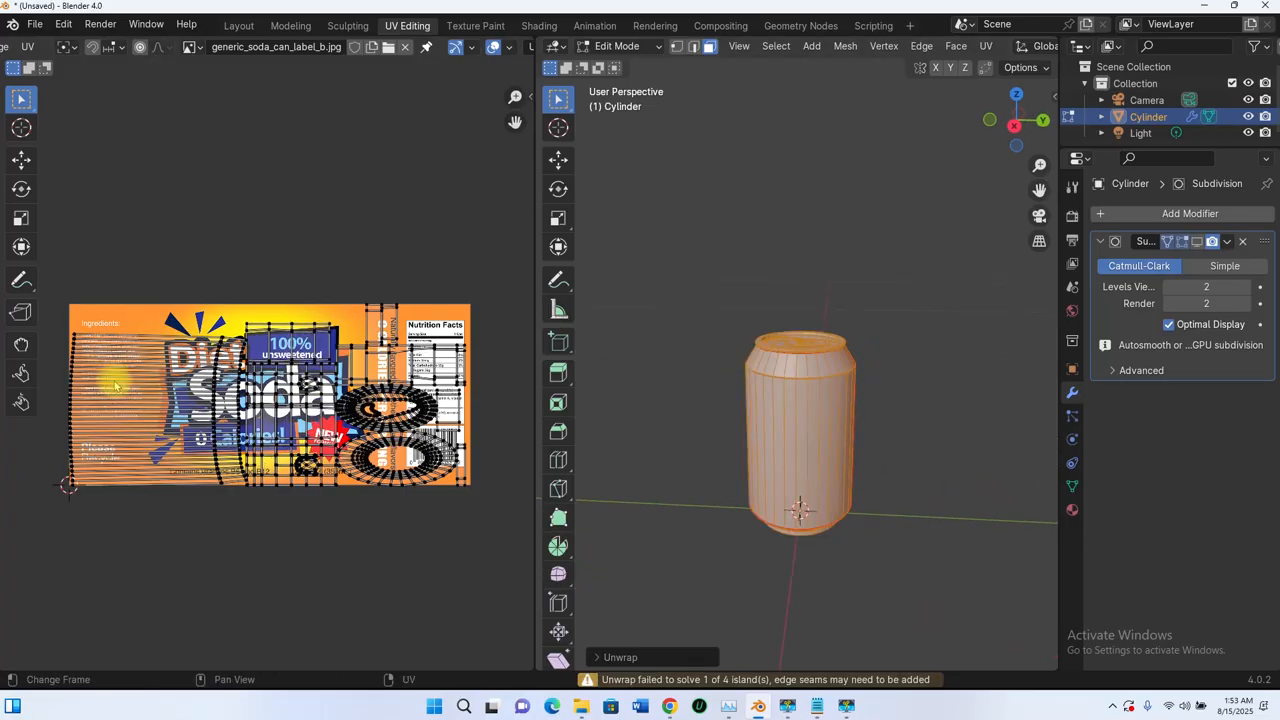
scroll(197, 372, up, 1)
ctrl+middle_drag(809, 337, 900, 351)
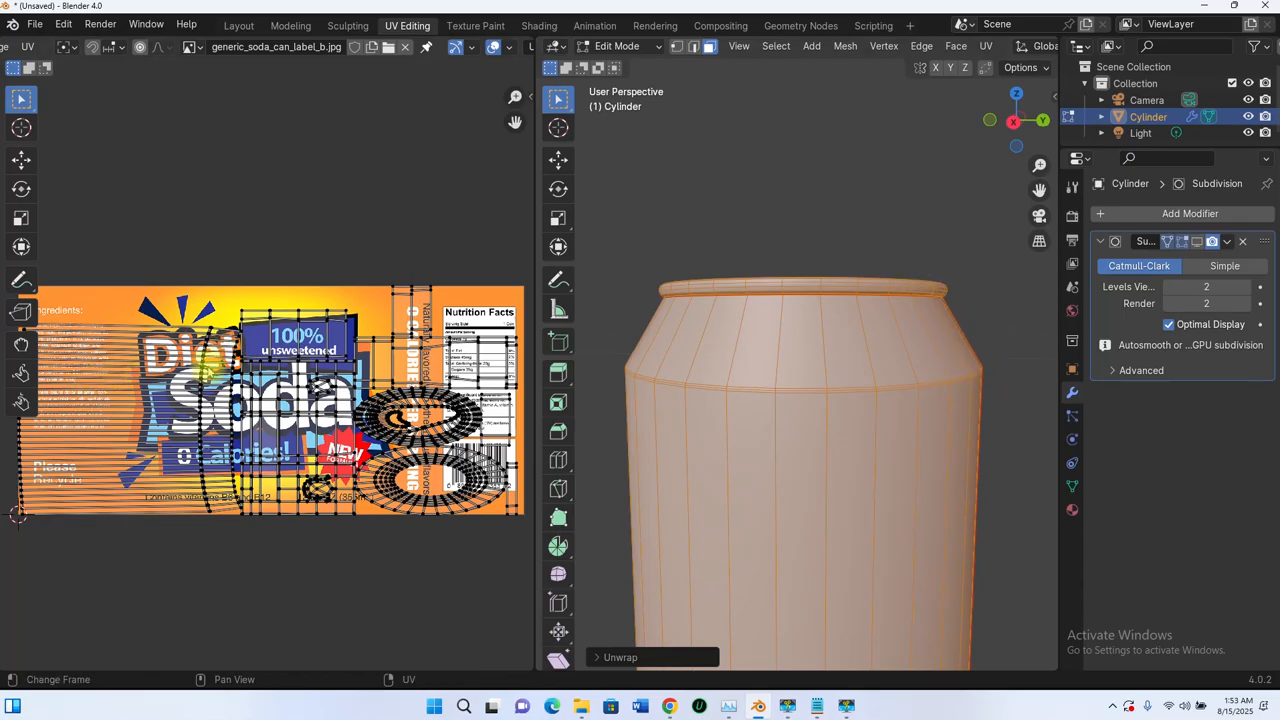
- Pan and zoom the UV Editor across the label, from its left side to the nutrition panel
scroll(207, 368, down, 4)
scroll(160, 400, up, 6)
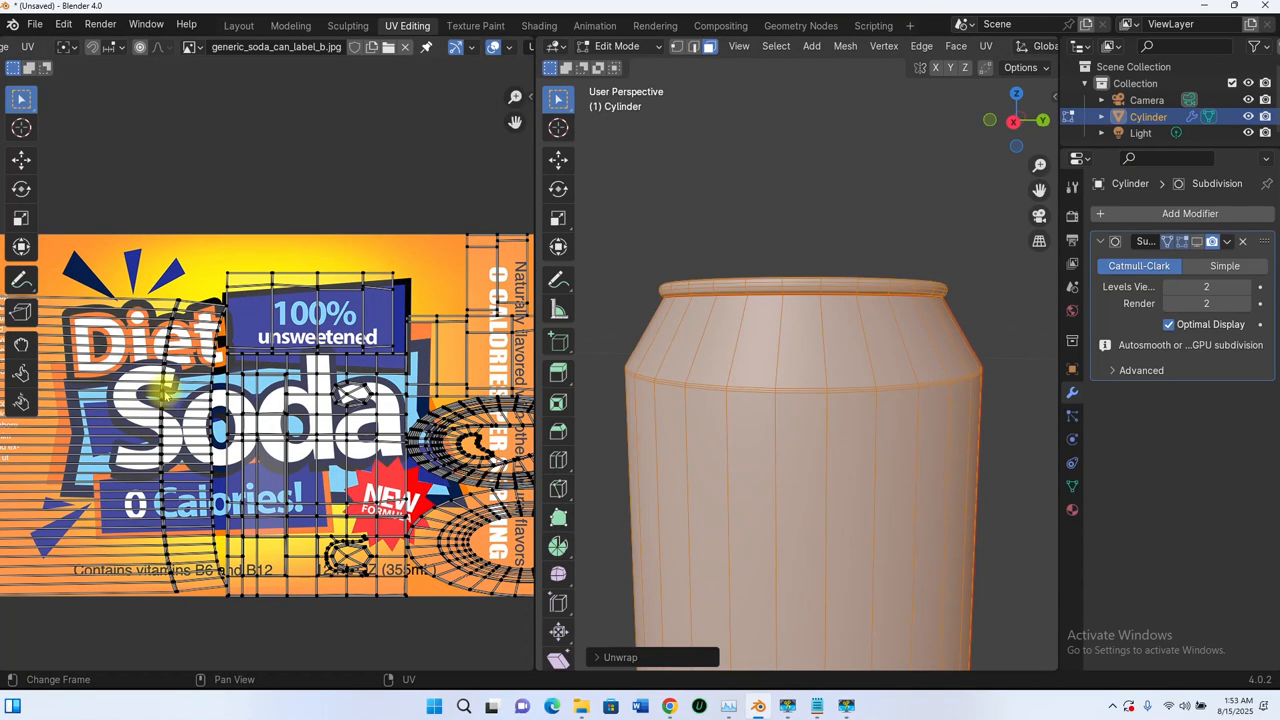
middle_drag(172, 383, 392, 370)
scroll(368, 350, up, 3)
scroll(400, 318, down, 3)
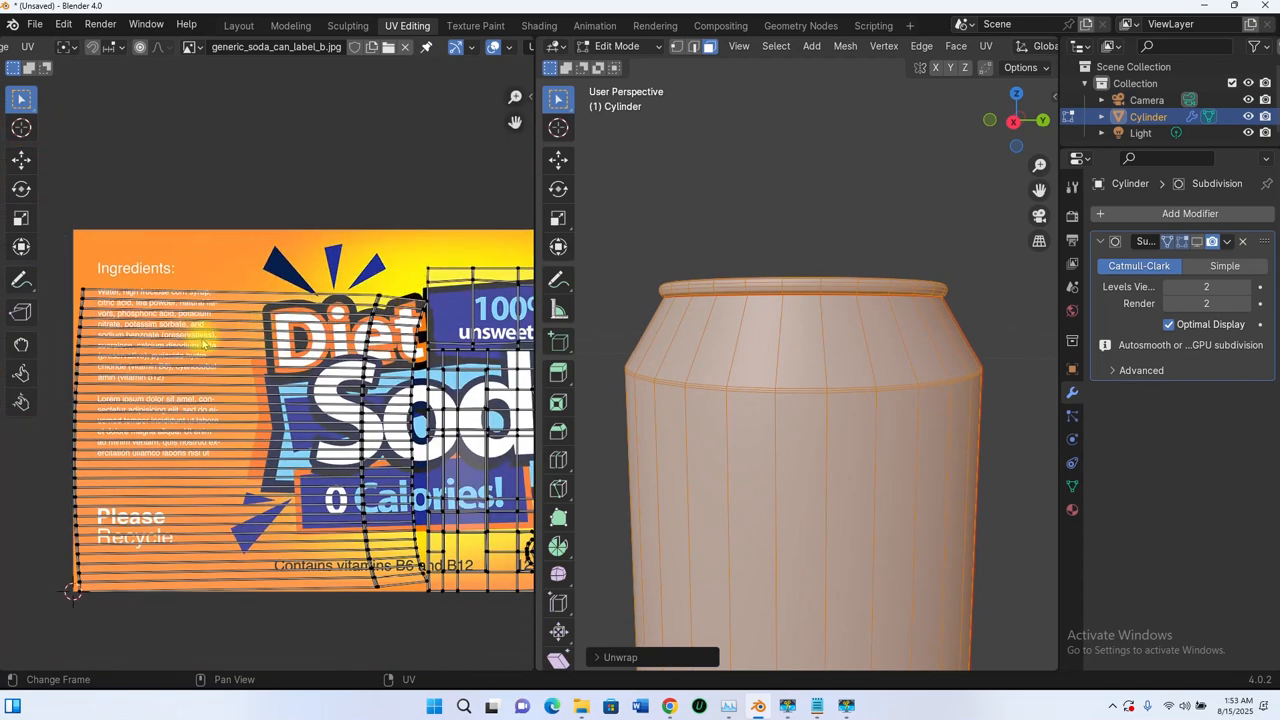
scroll(215, 378, down, 2)
middle_drag(269, 392, 193, 388)
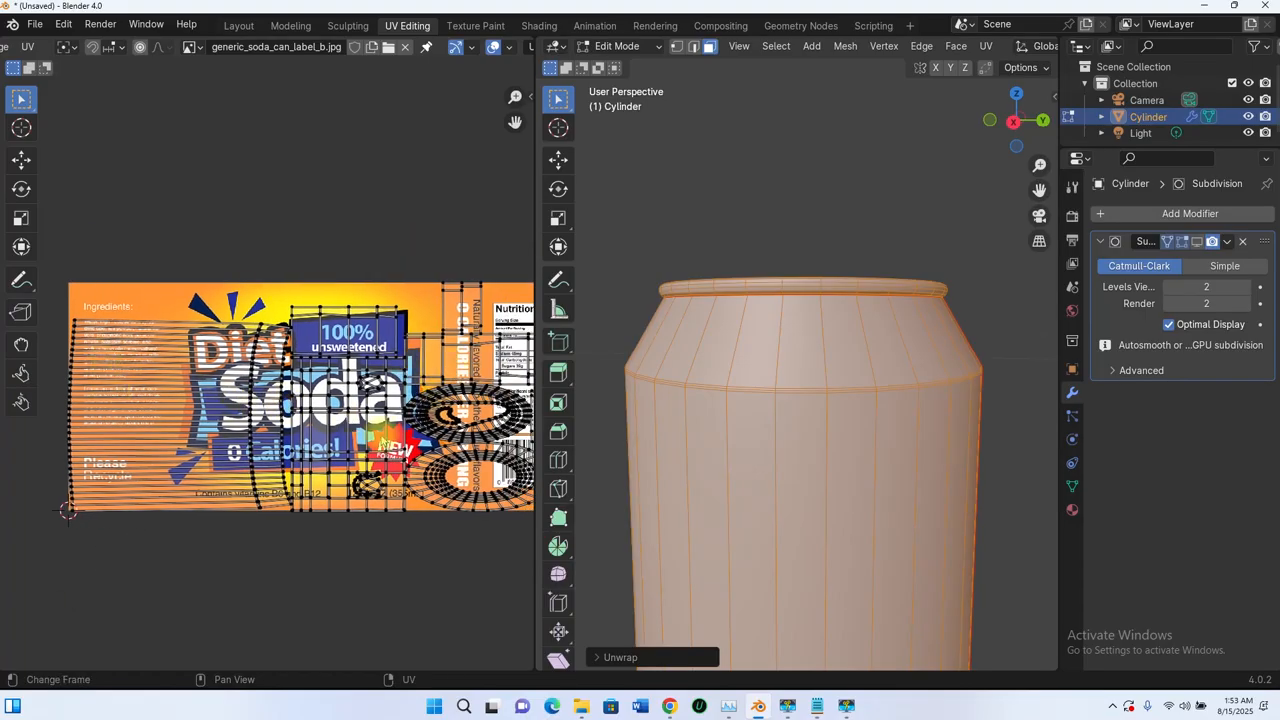
scroll(150, 345, down, 4)
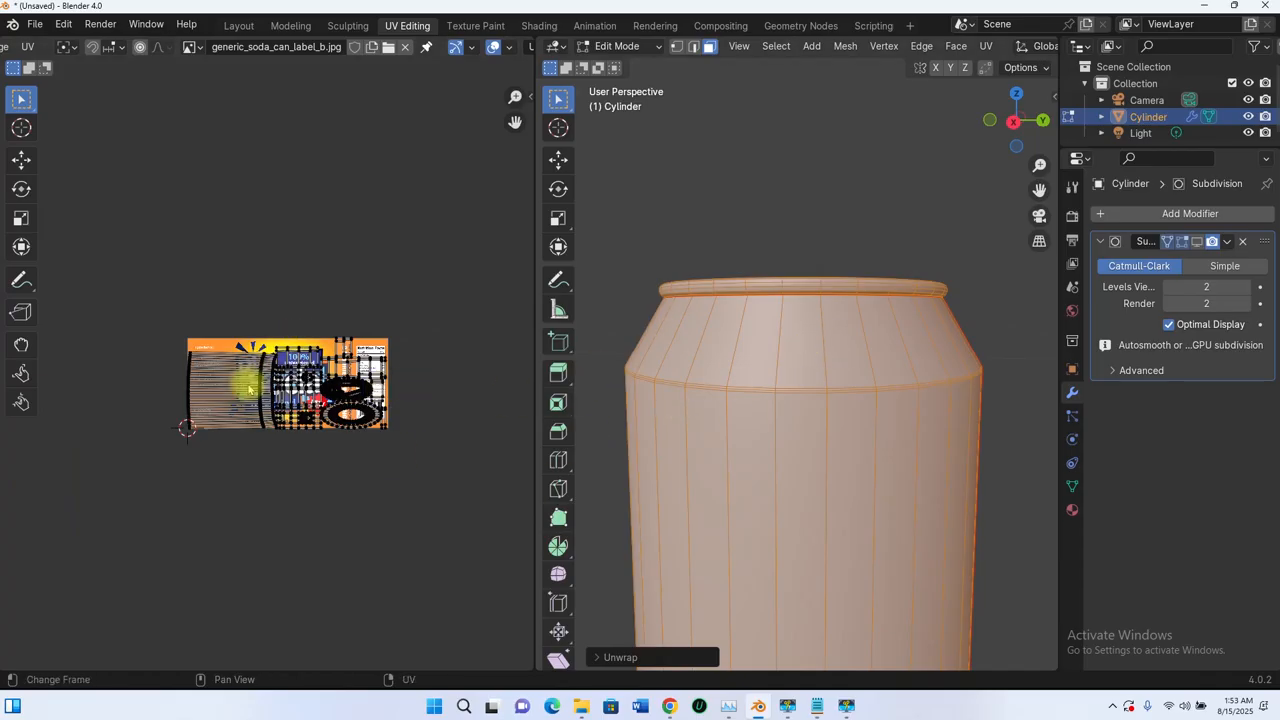
- Select all UVs and rotate them -90° so the islands run along the label
key(a)
scroll(335, 405, up, 1)
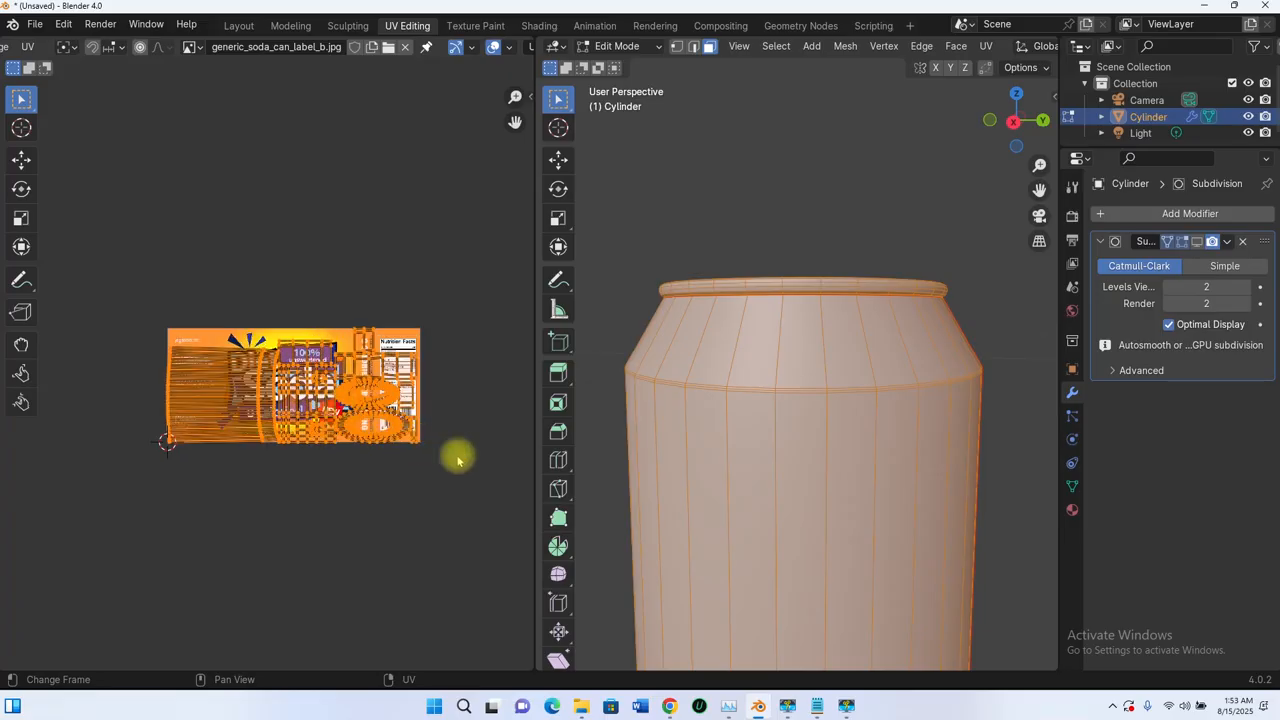
key(r)
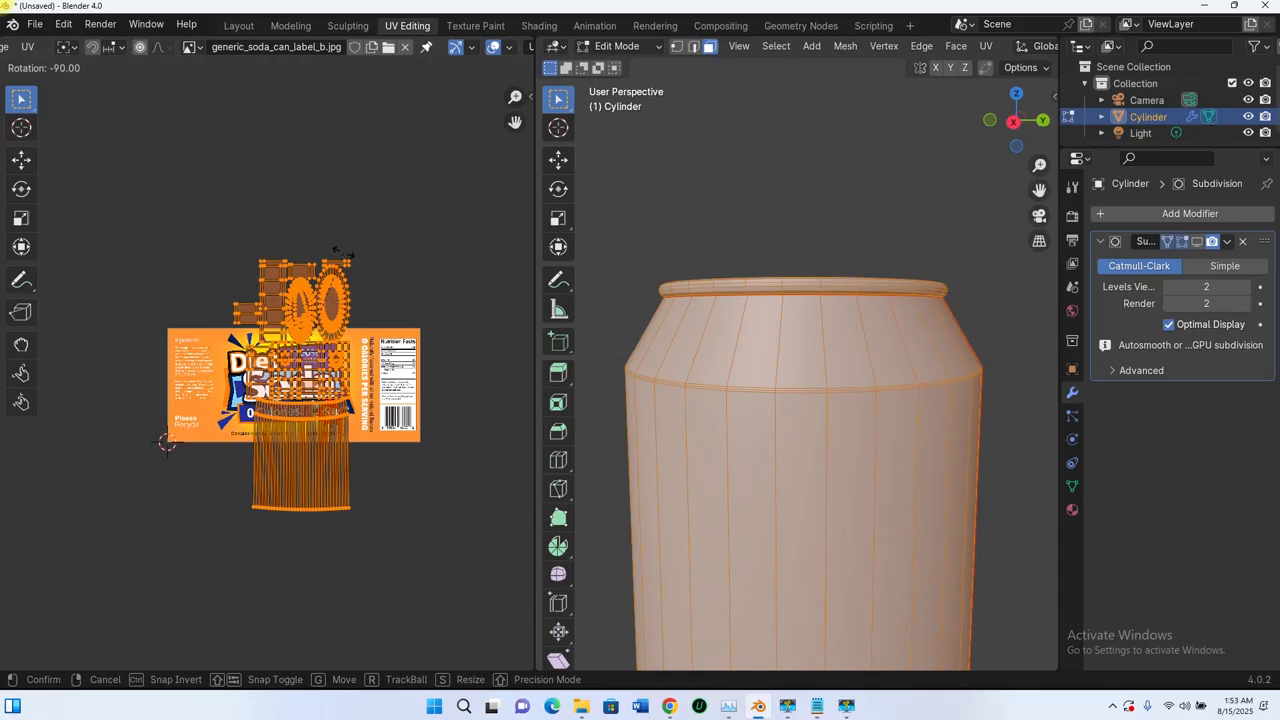
click(347, 256)
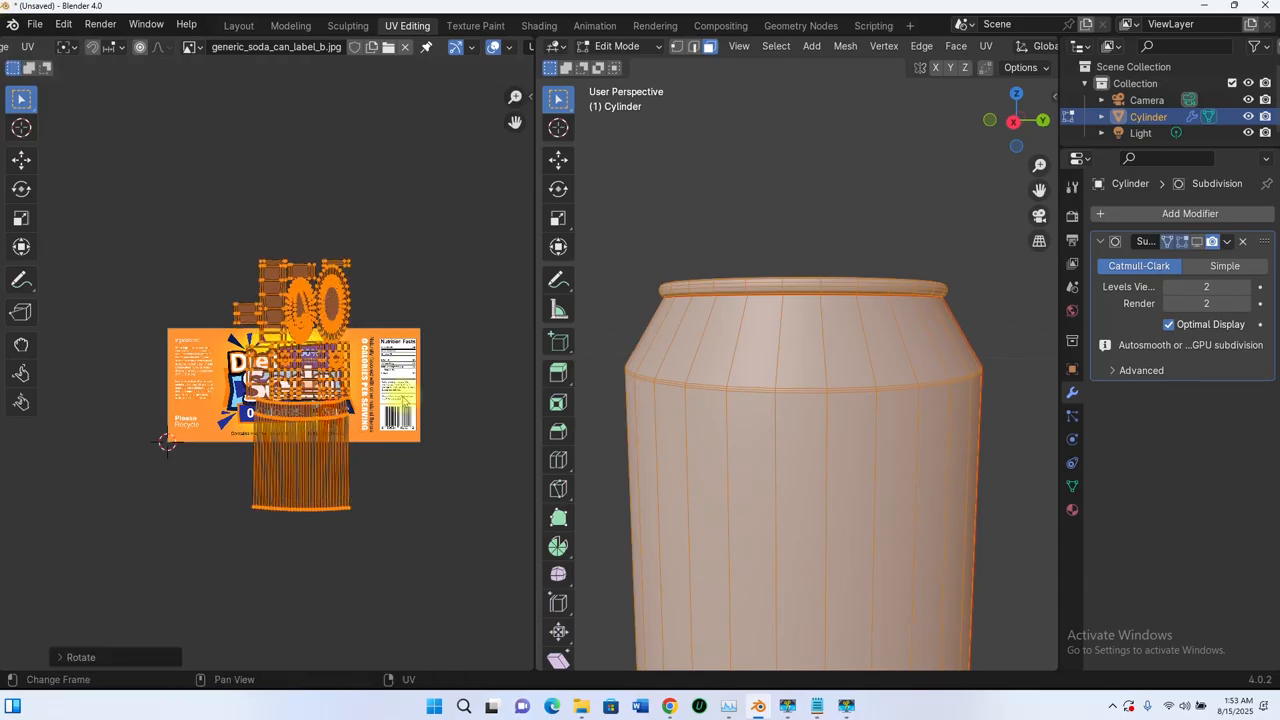
scroll(382, 466, up, 2)
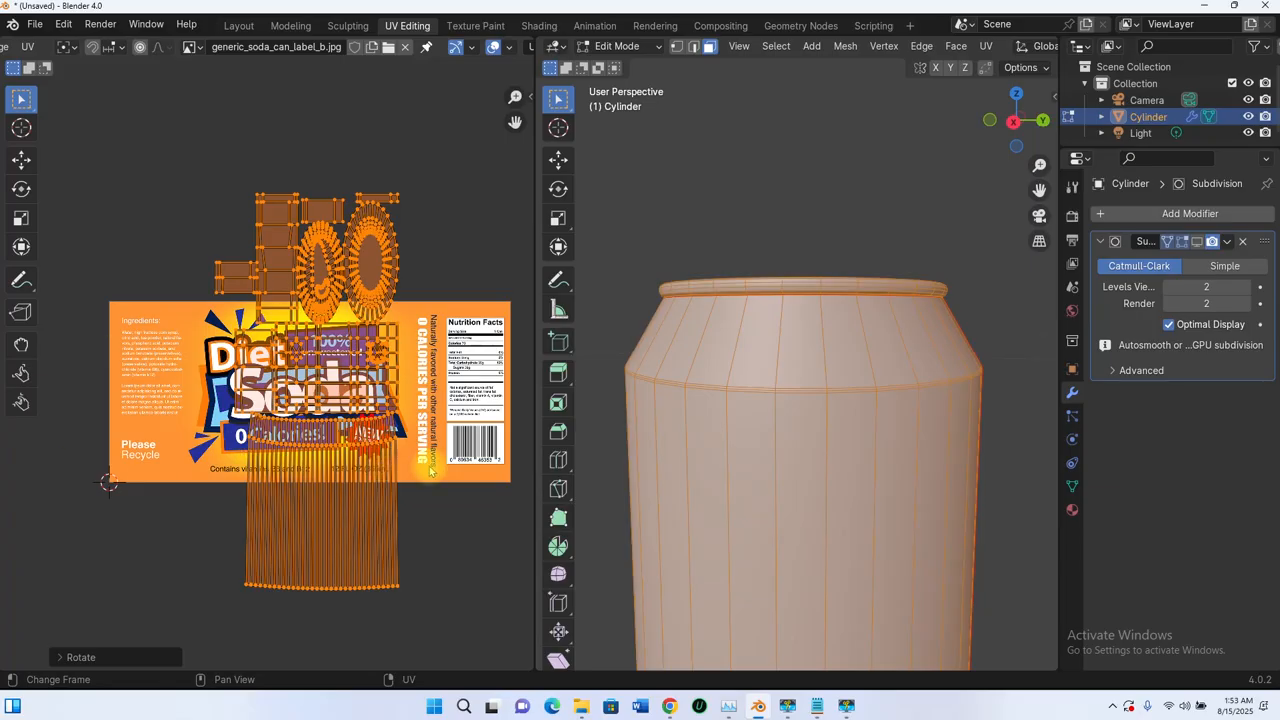
scroll(385, 368, down, 4)
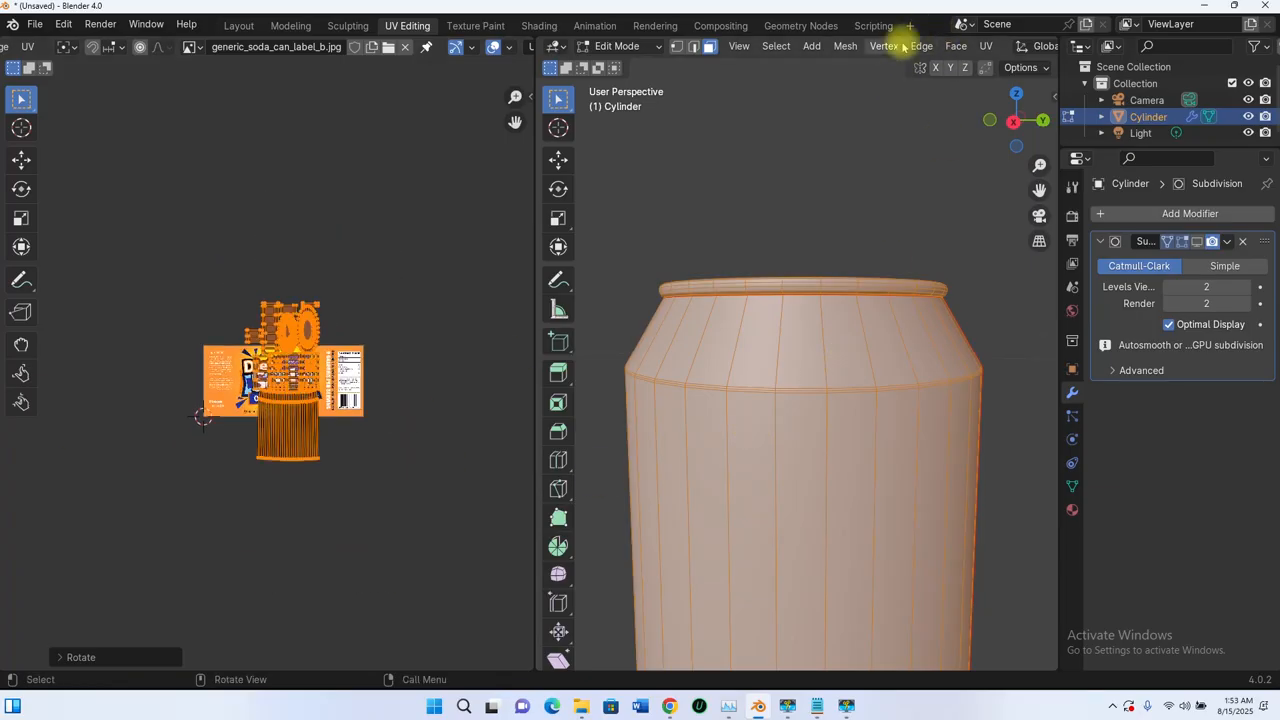
scroll(903, 47, down, 8)
- Switch the 3D viewport to Material Preview to see the label texture on the can
click(1011, 46)
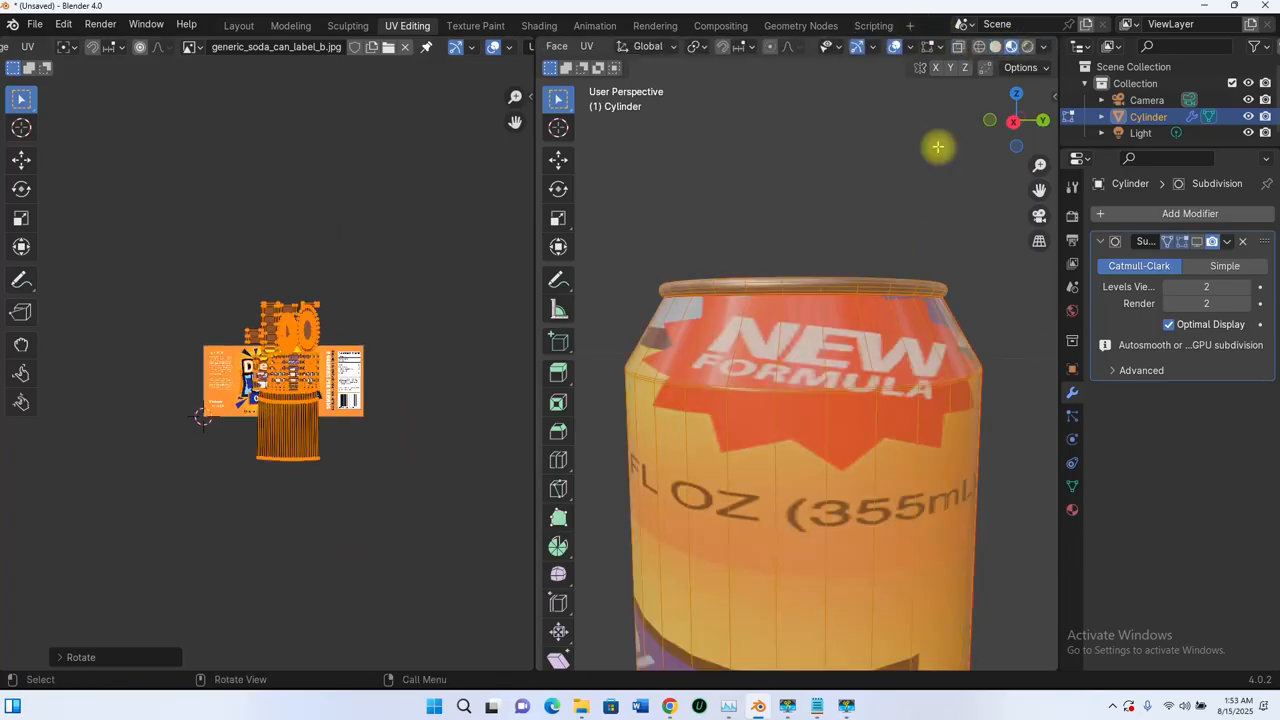
scroll(865, 327, down, 5)
middle_drag(795, 395, 927, 384)
scroll(338, 372, up, 3)
middle_drag(338, 373, 330, 336)
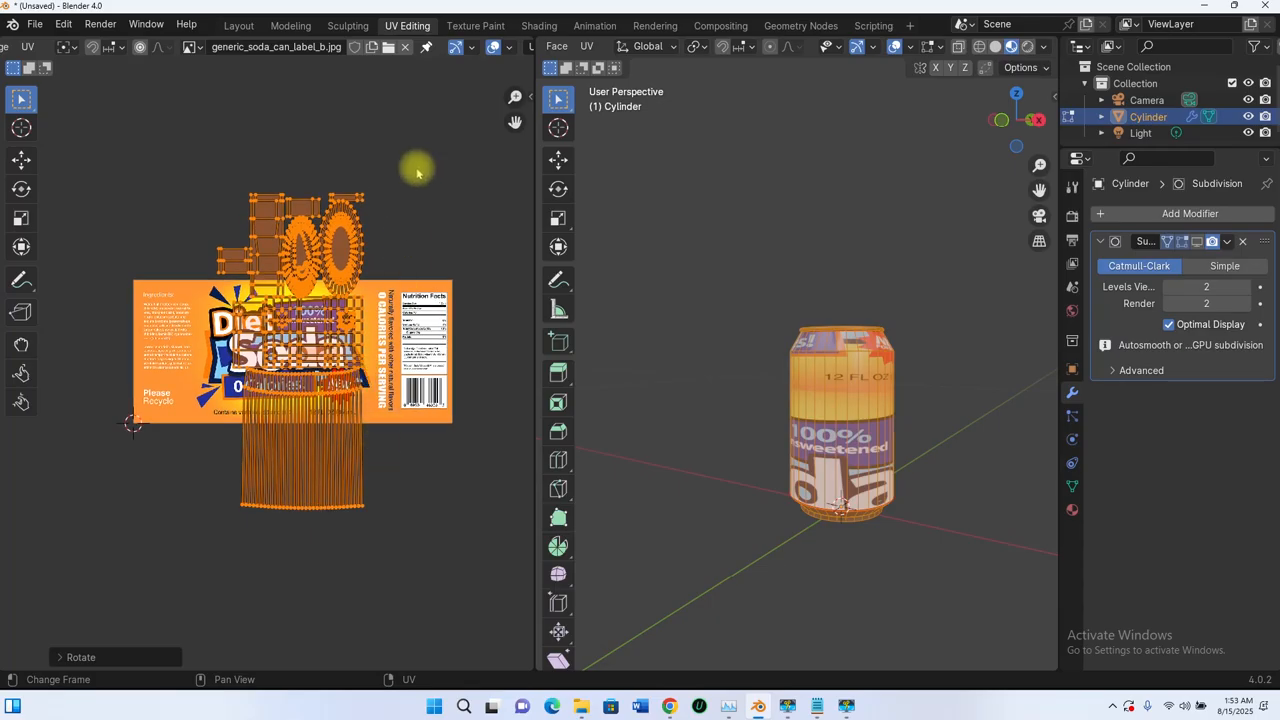
- Scale the UVs along Y only to squash them vertically onto the label
key(s)
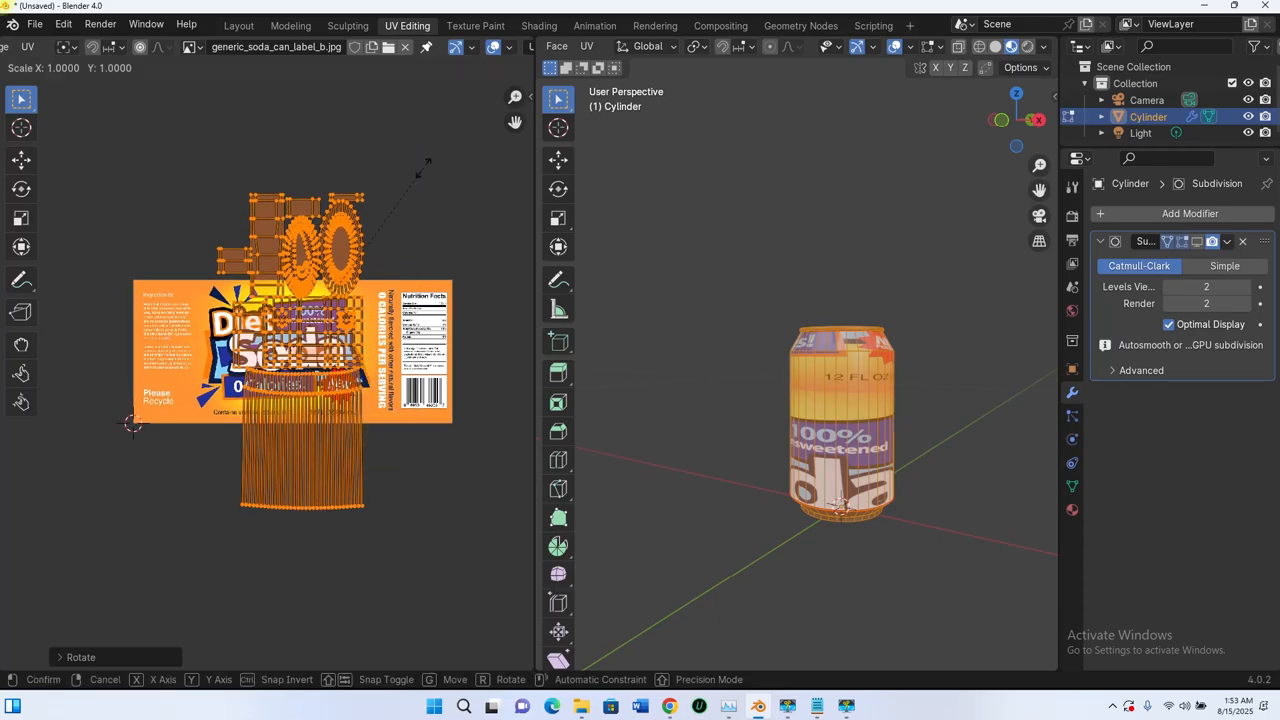
key(y)
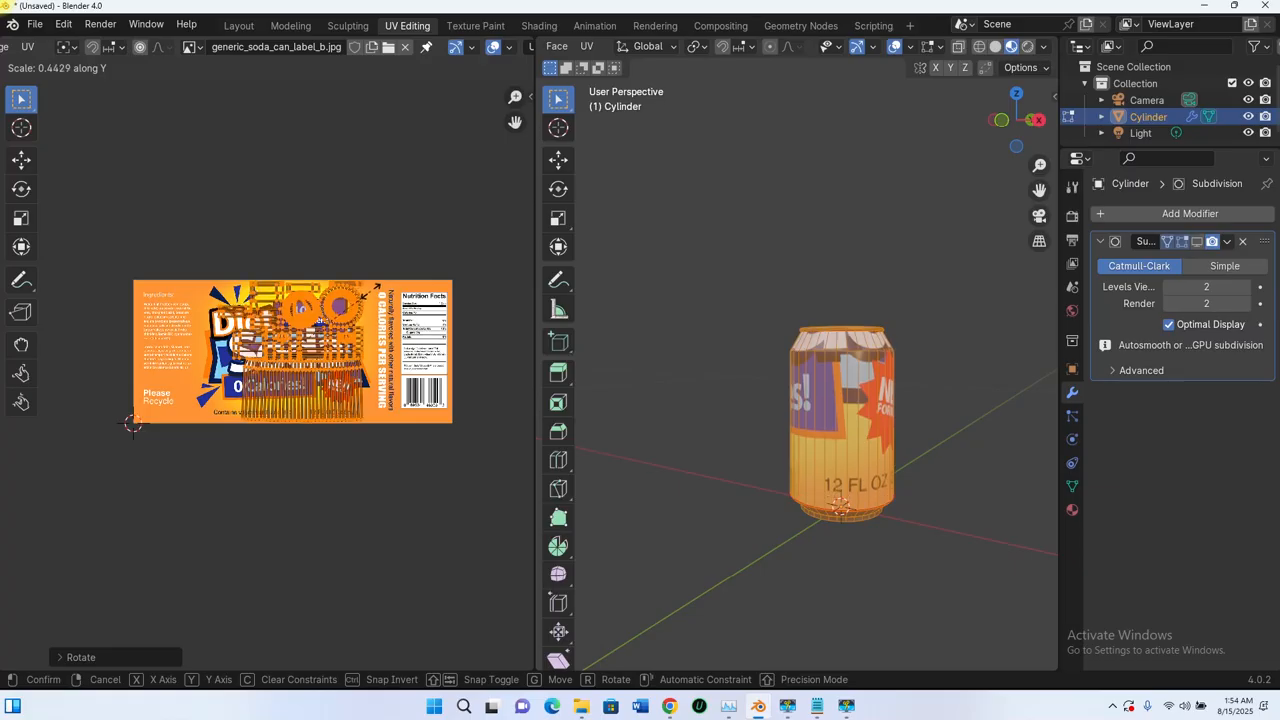
click(372, 298)
scroll(372, 298, up, 7)
scroll(370, 300, down, 5)
scroll(340, 305, up, 3)
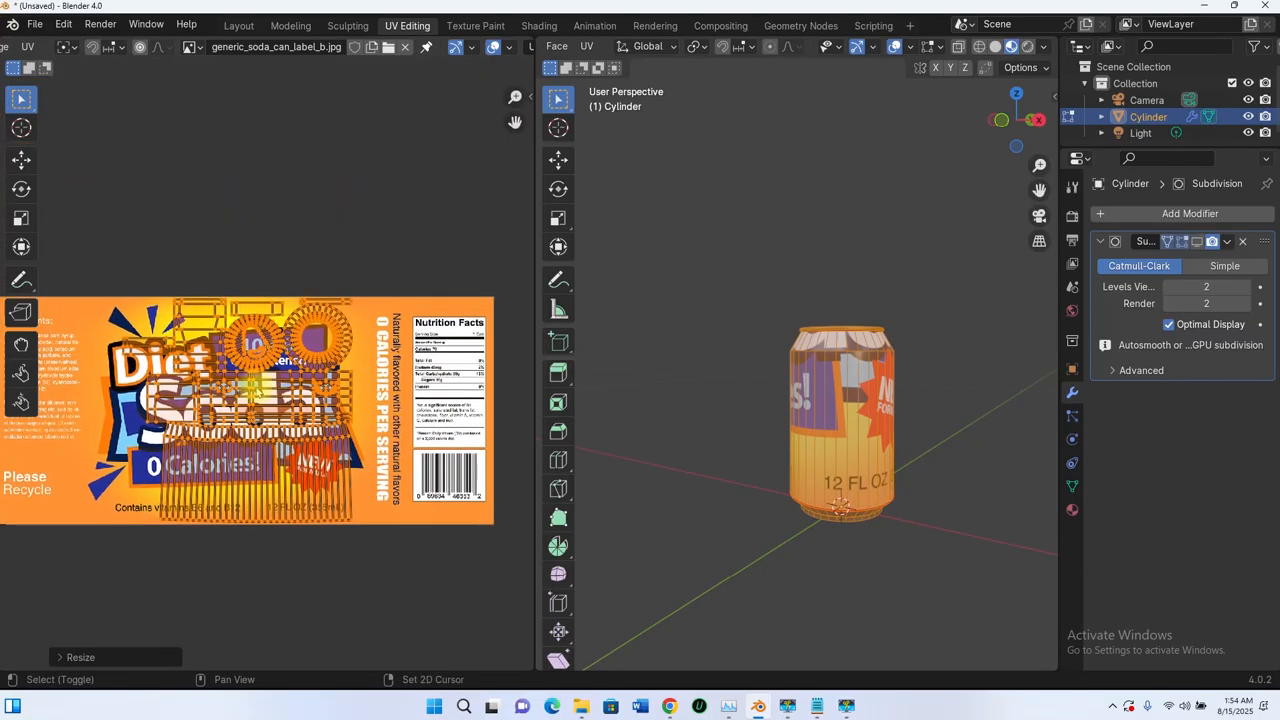
scroll(325, 317, up, 3)
scroll(228, 253, up, 2)
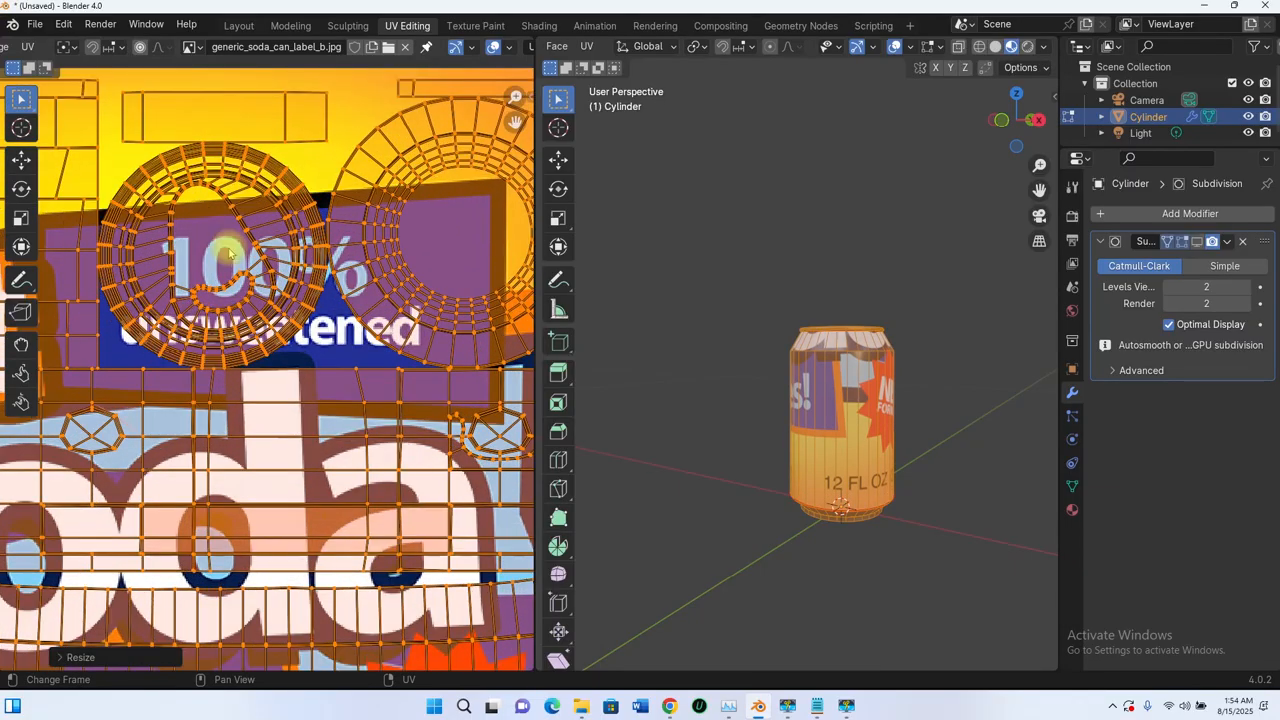
scroll(255, 245, down, 6)
middle_drag(351, 398, 367, 350)
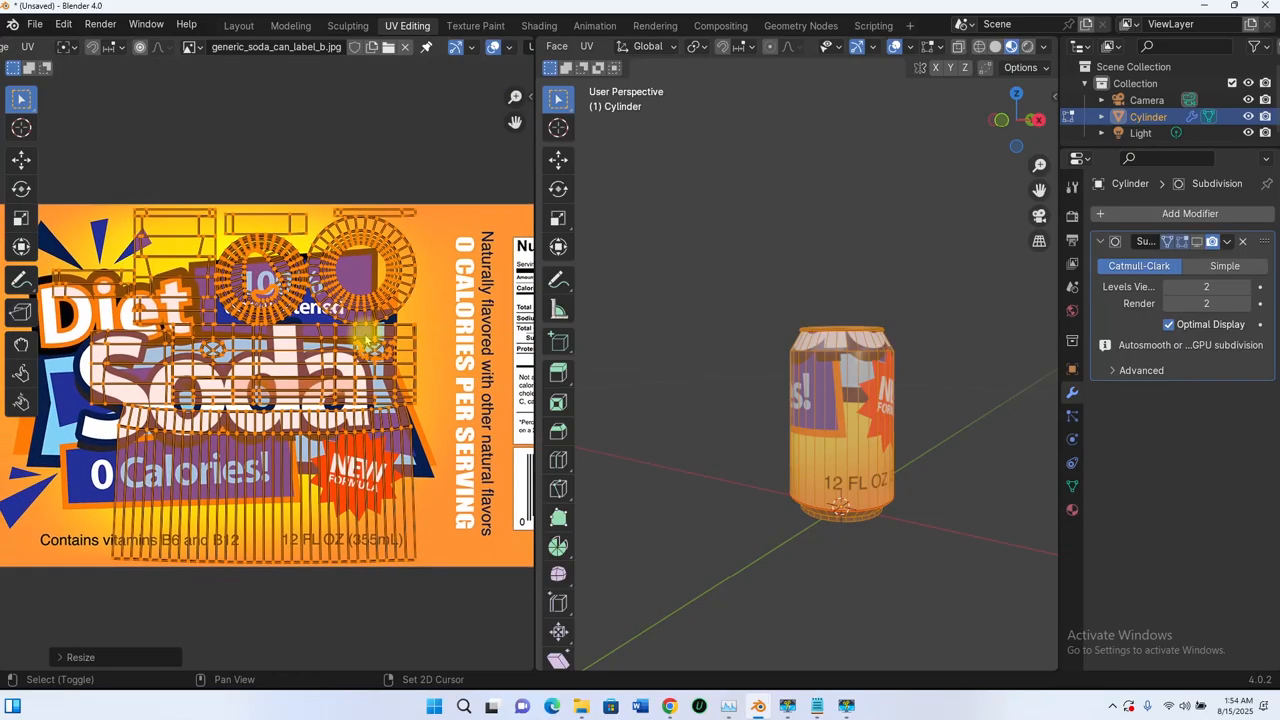
scroll(312, 328, down, 3)
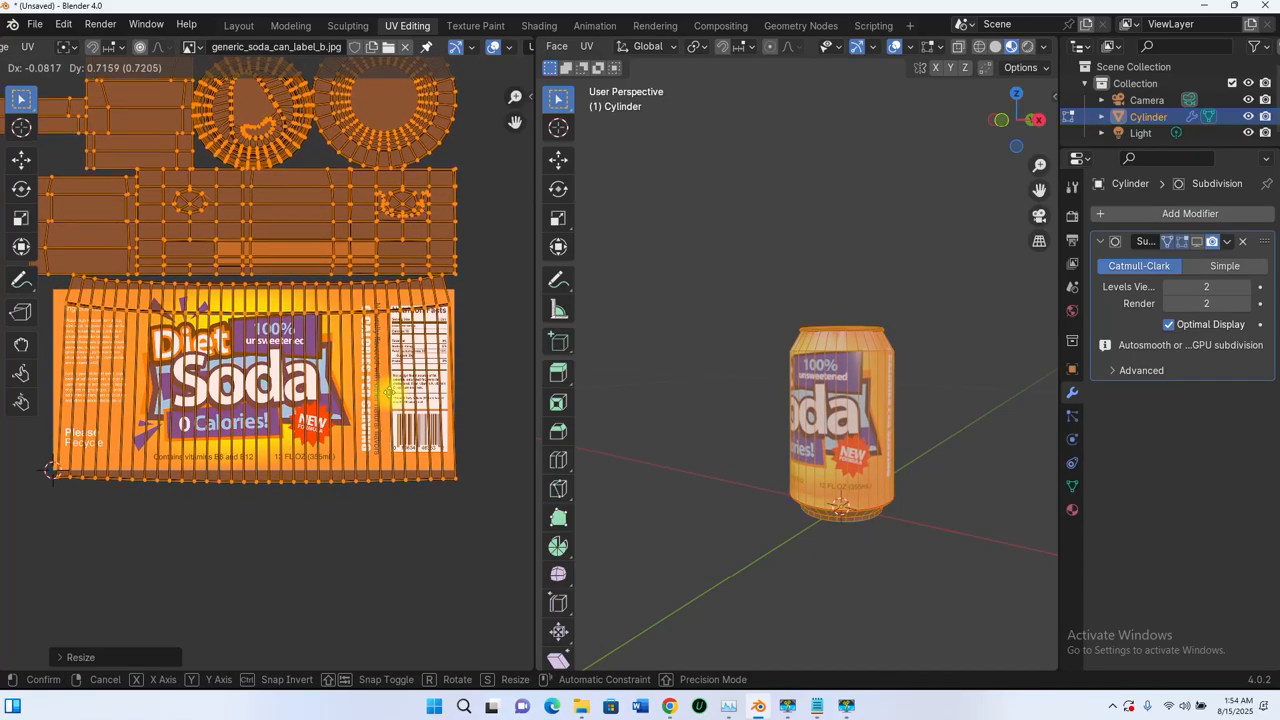
- Fine-tune the UVs with alternating small moves and scales until they sit on the label
click(393, 397)
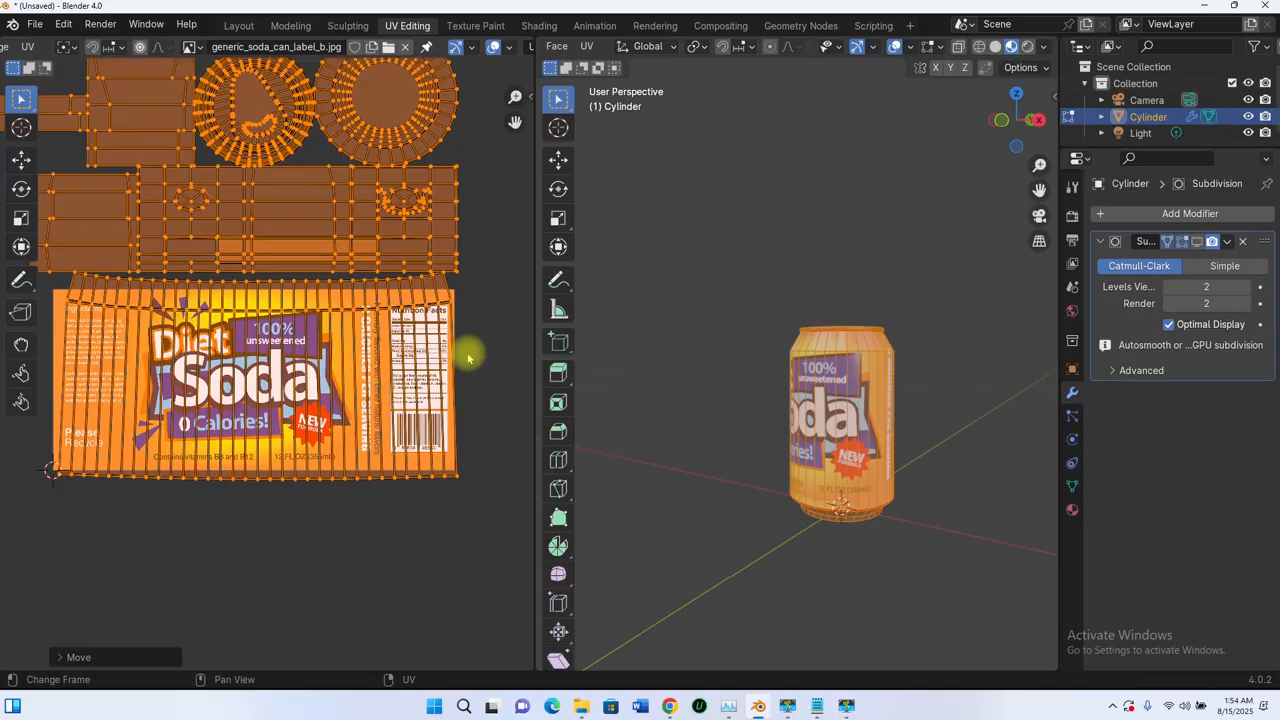
key(s)
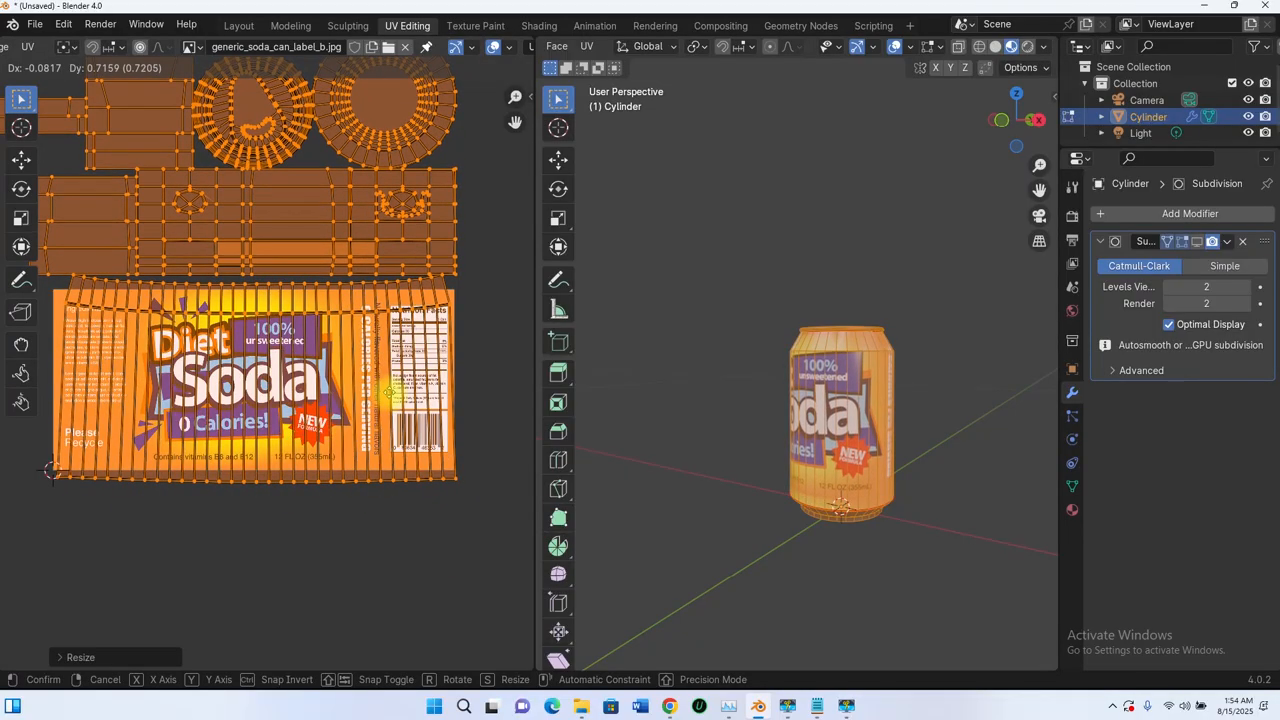
click(390, 389)
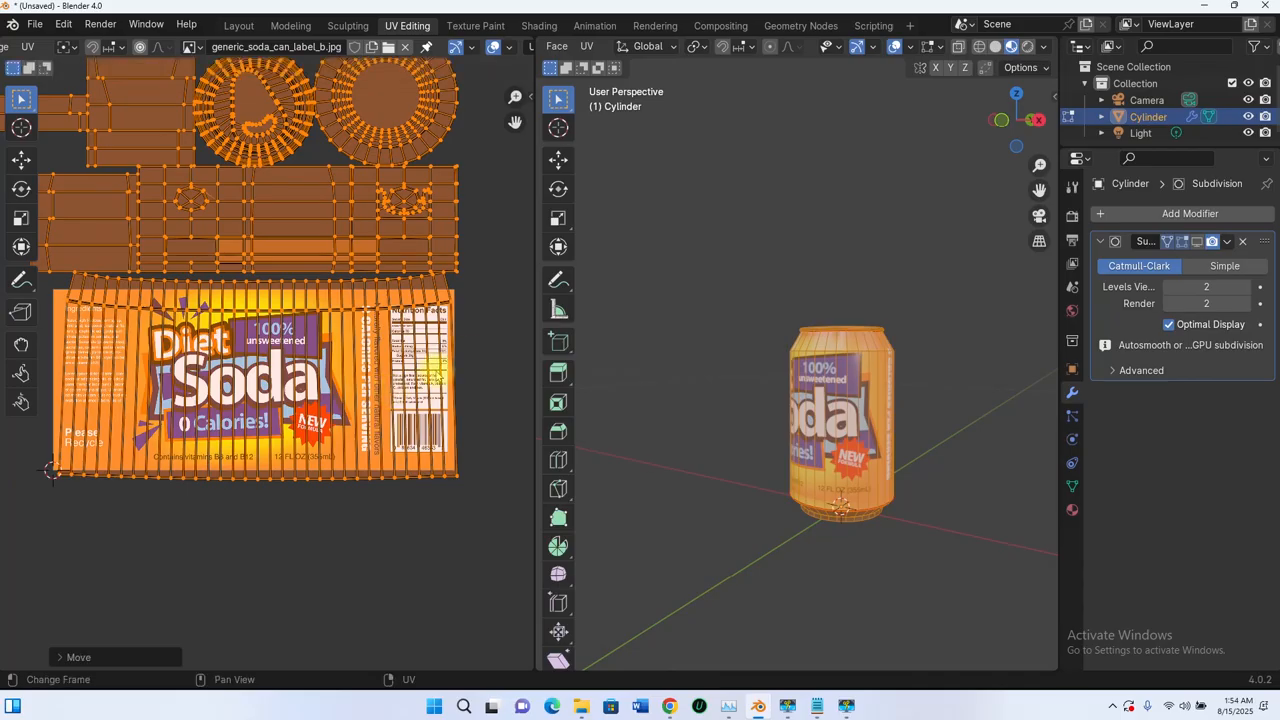
key(s)
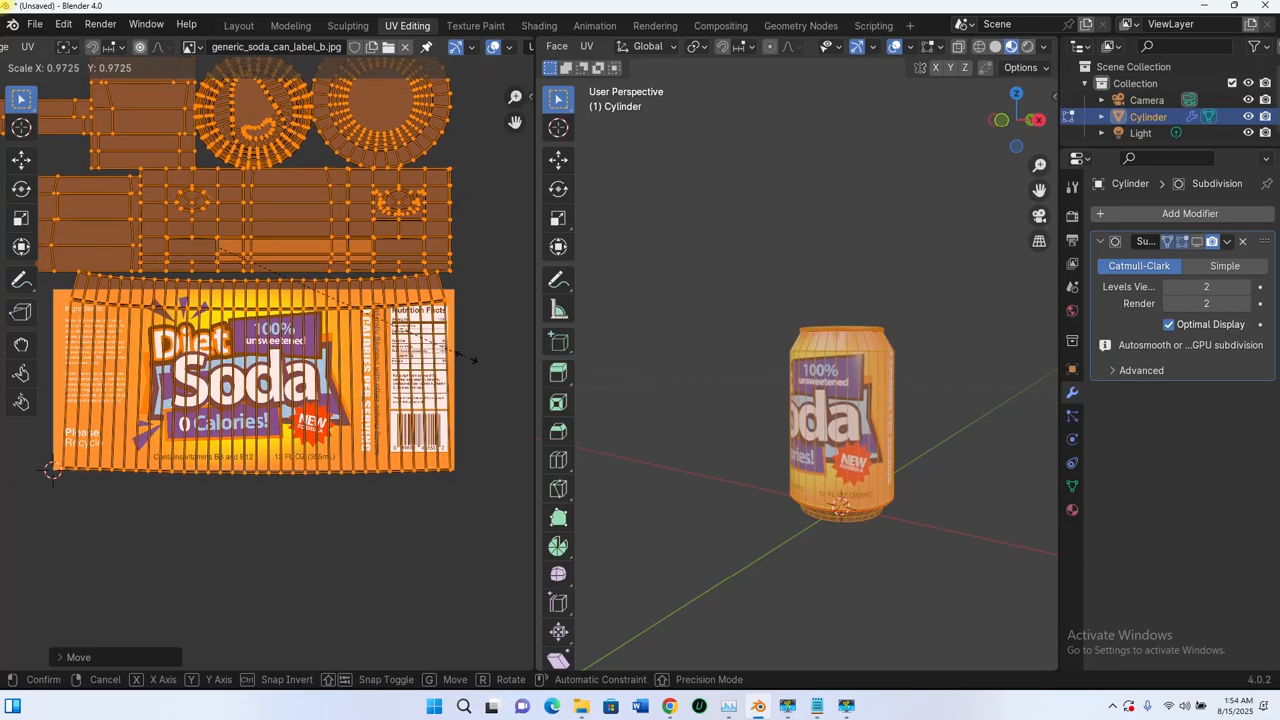
click(457, 358)
key(g)
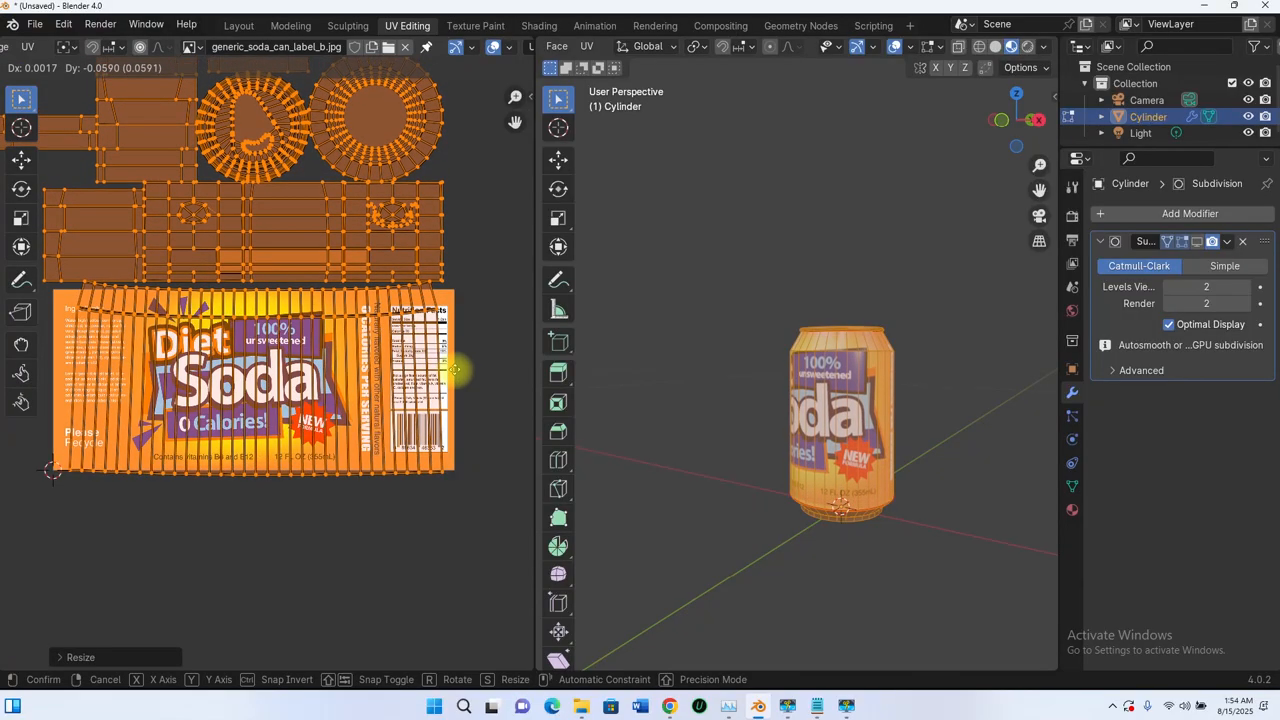
click(455, 371)
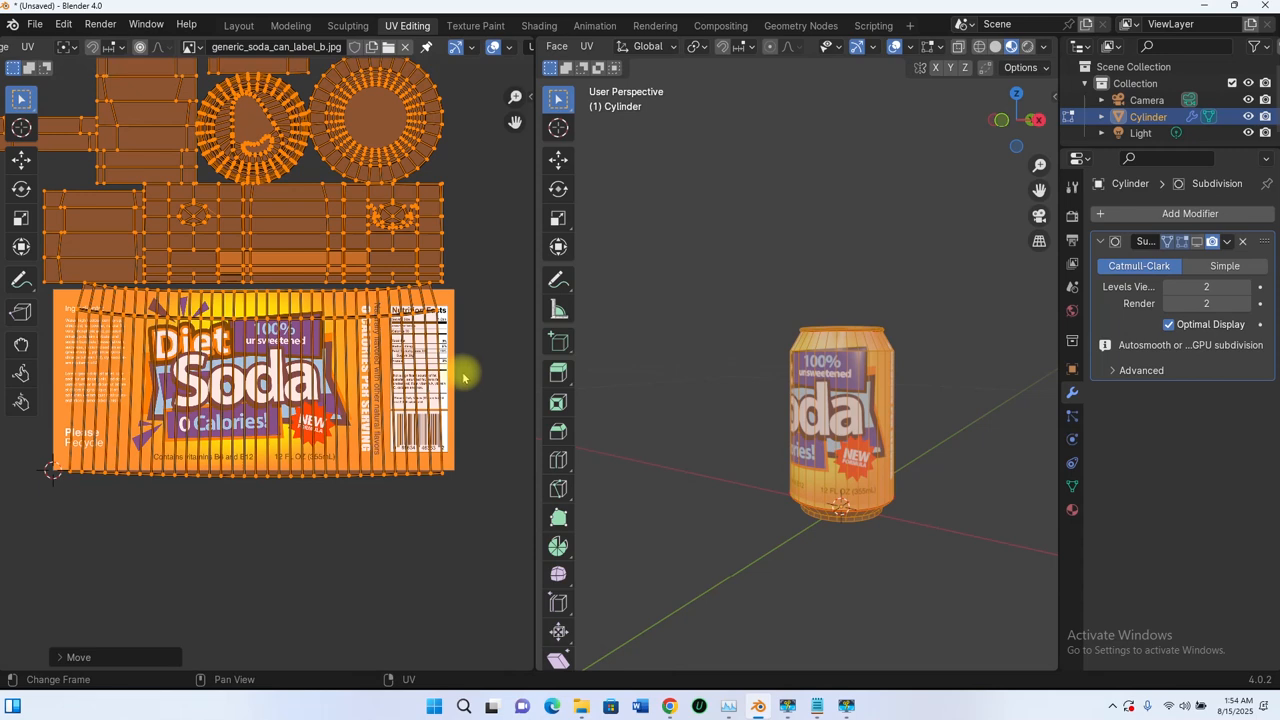
key(s)
click(464, 376)
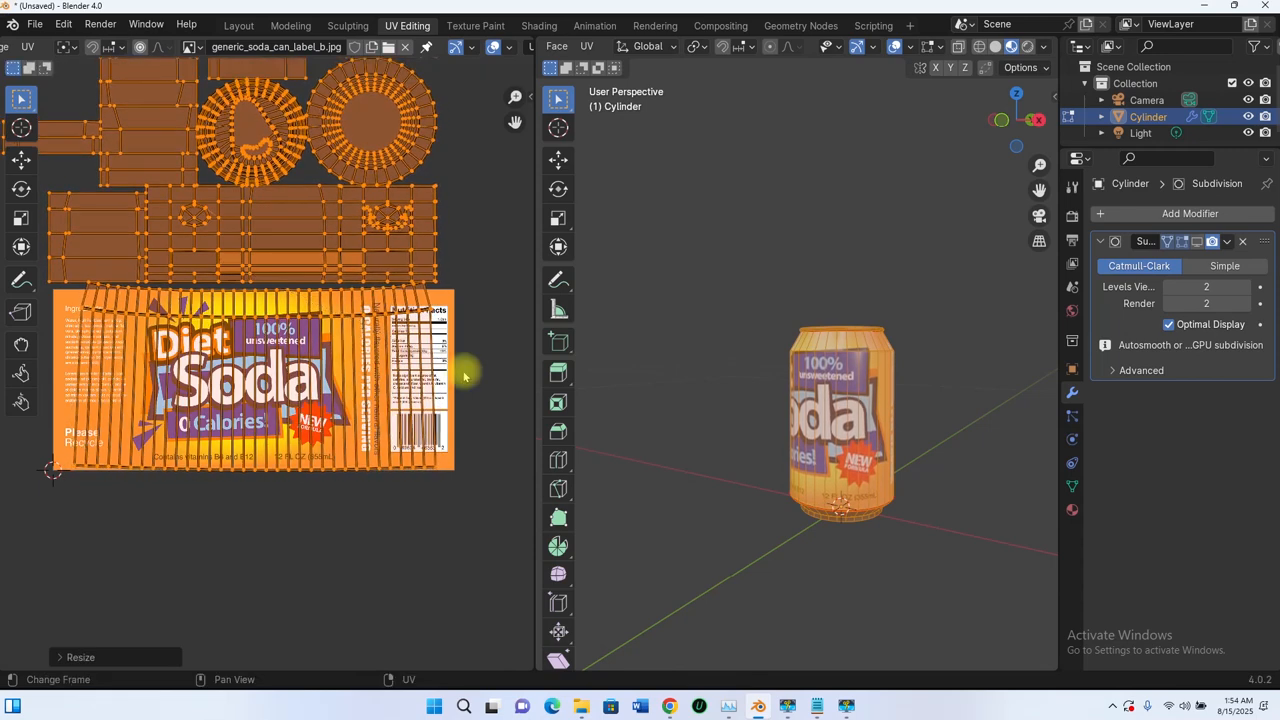
key(g)
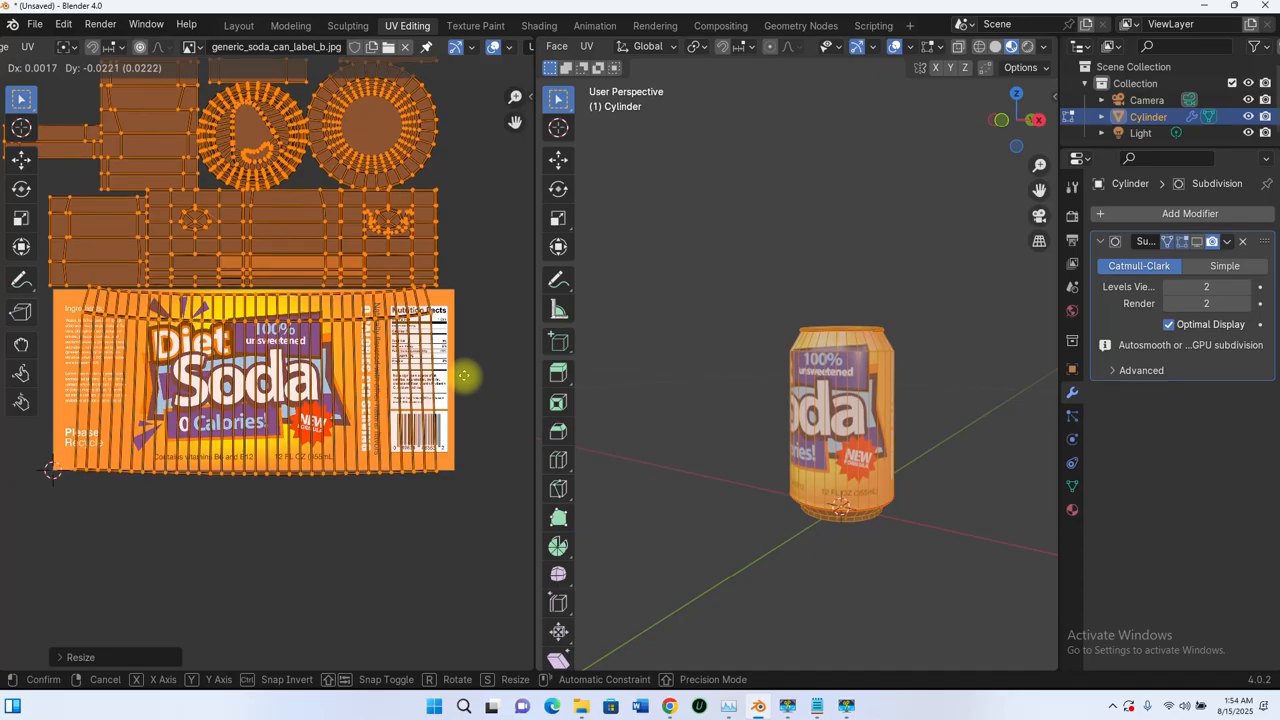
click(464, 375)
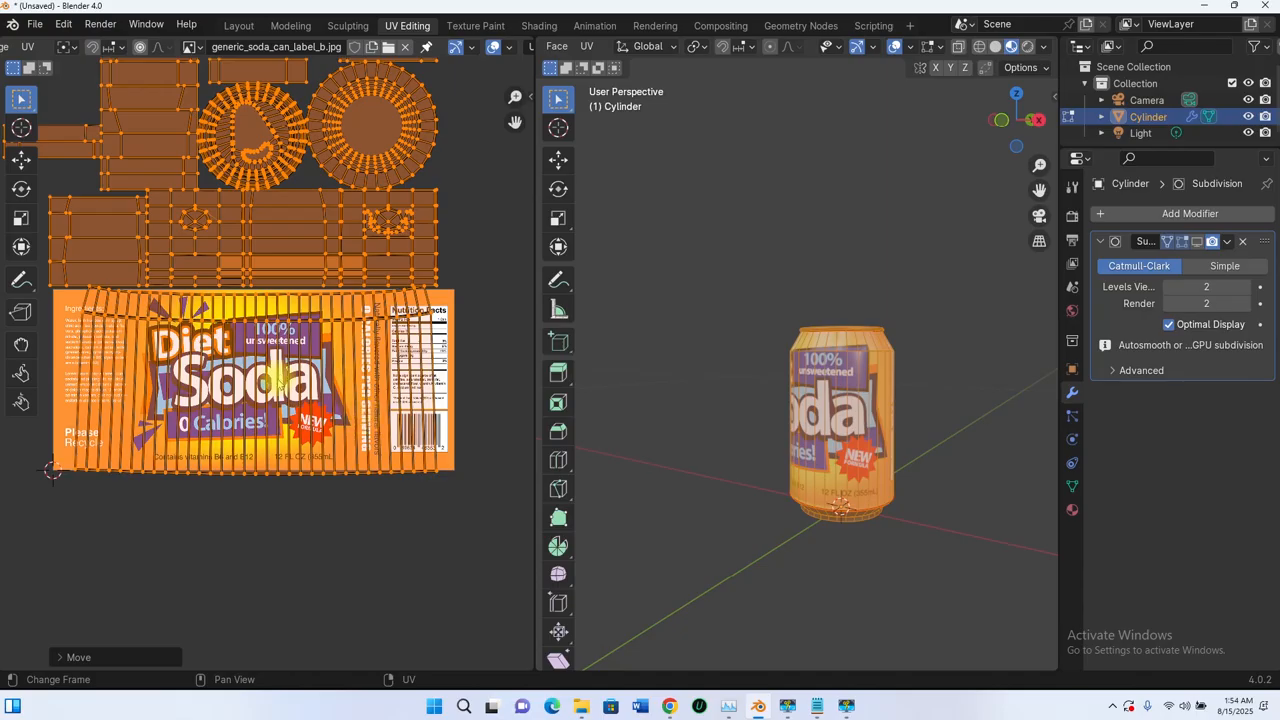
scroll(268, 376, down, 2)
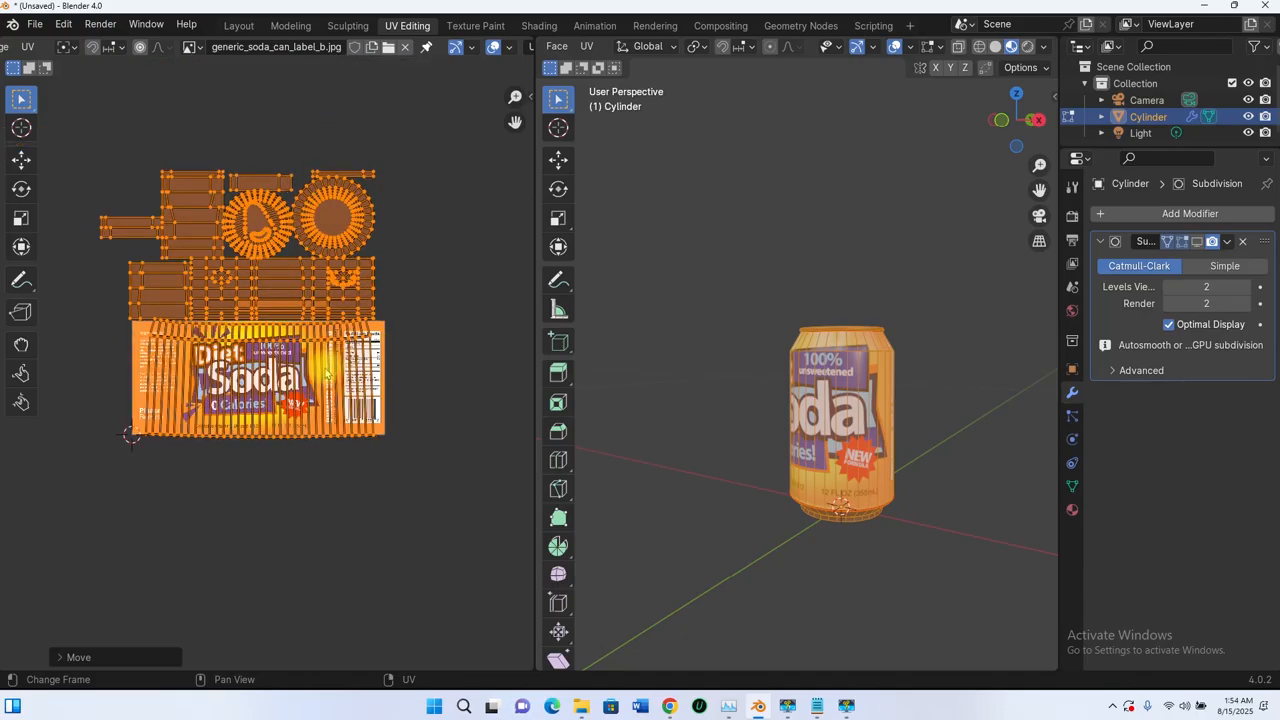
scroll(326, 374, up, 2)
scroll(334, 335, down, 2)
- Select only the label's UV island and stretch it horizontally by about 1.12
click(479, 325)
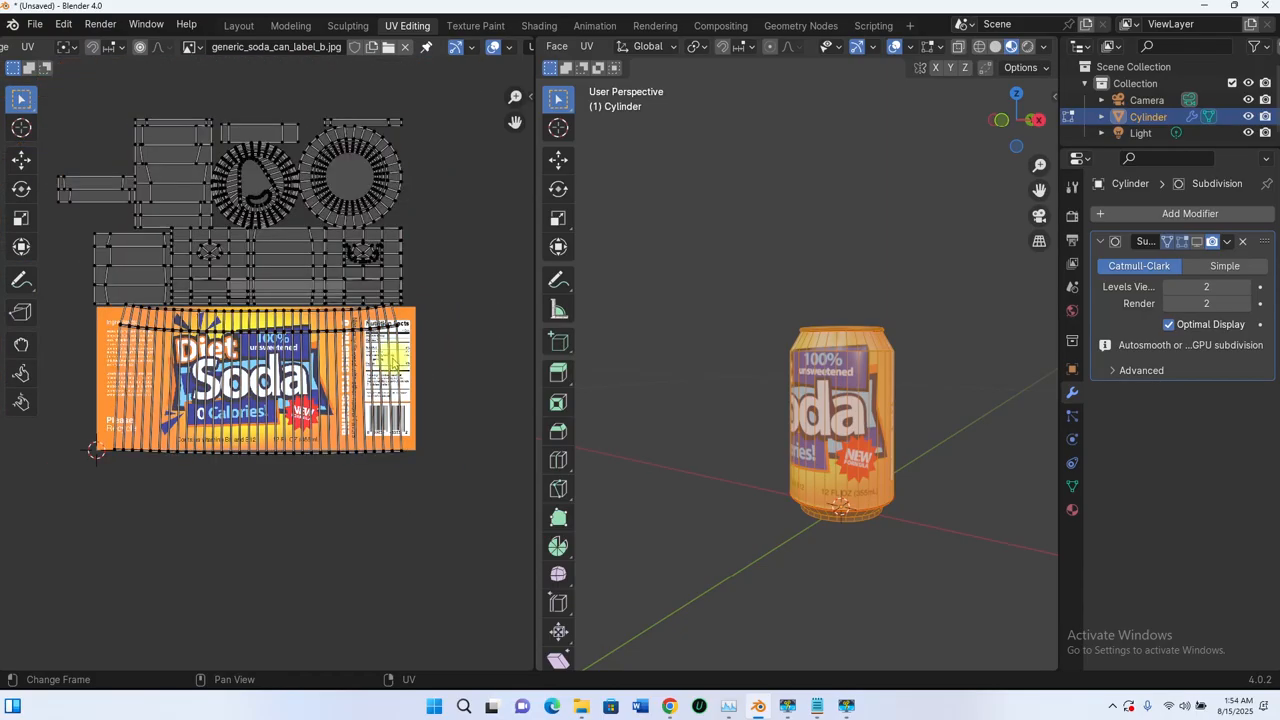
key(l)
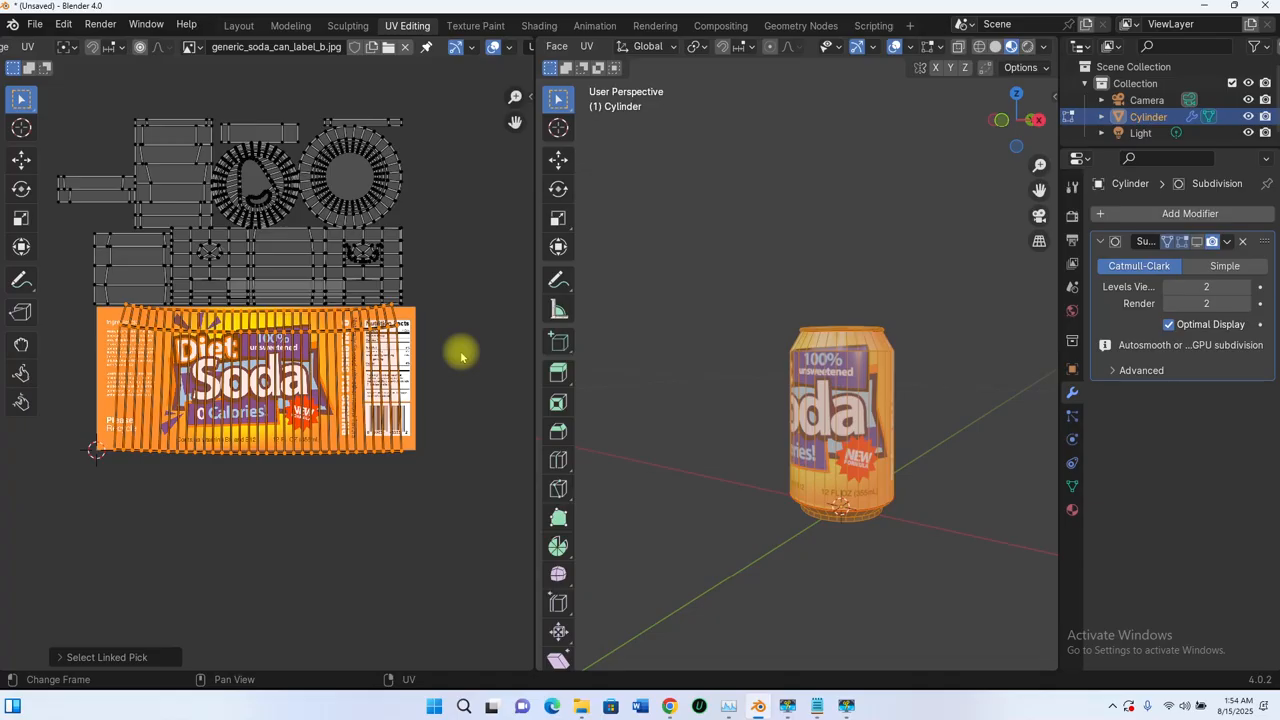
key(s)
key(x)
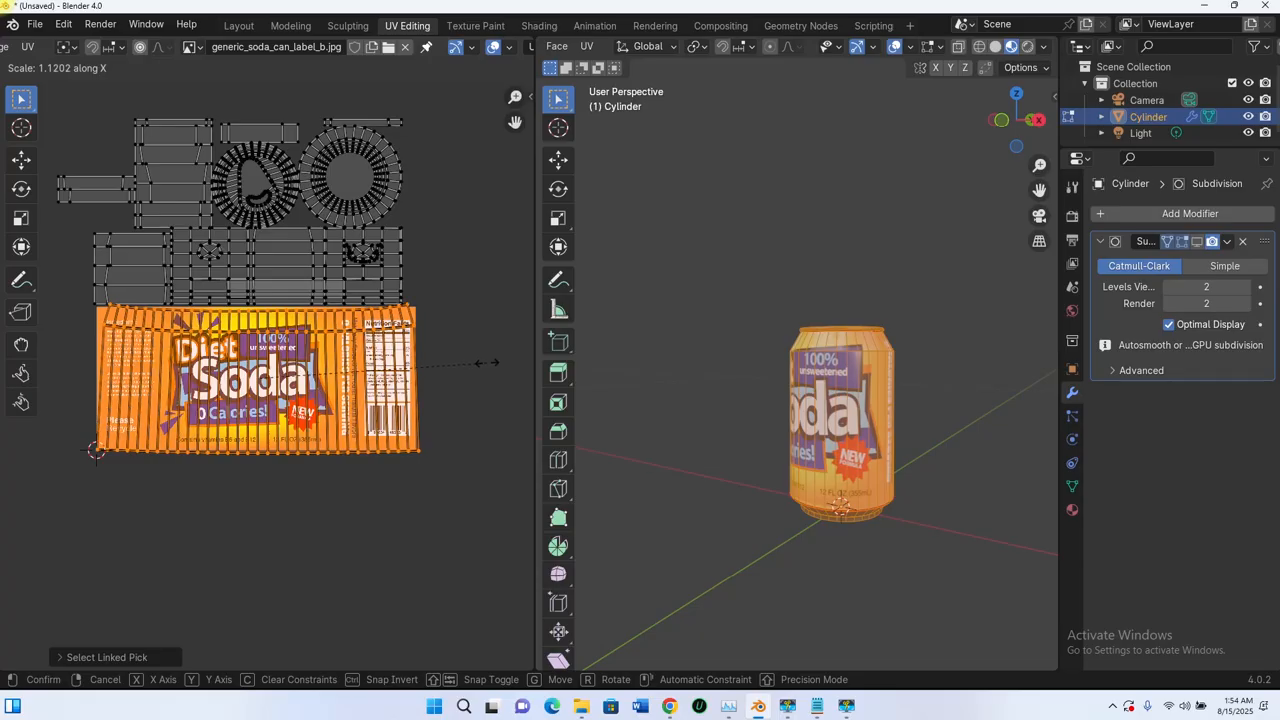
click(485, 363)
scroll(395, 395, up, 2)
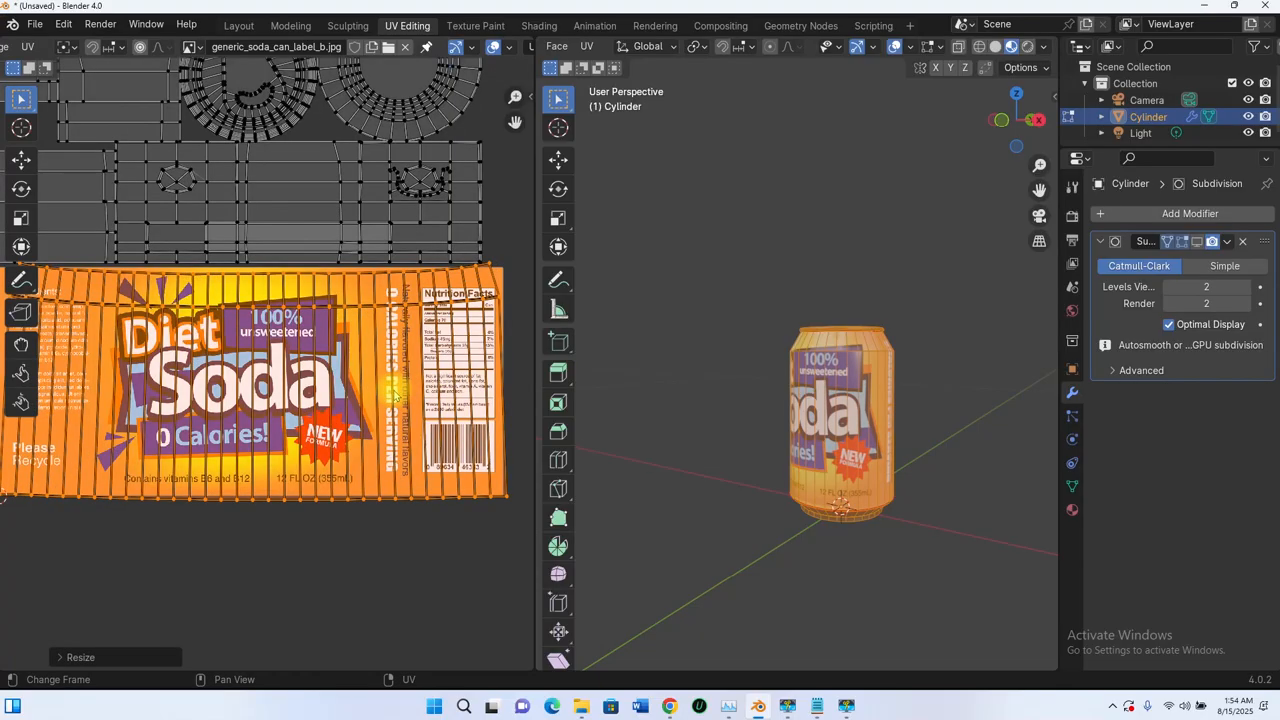
scroll(420, 410, down, 2)
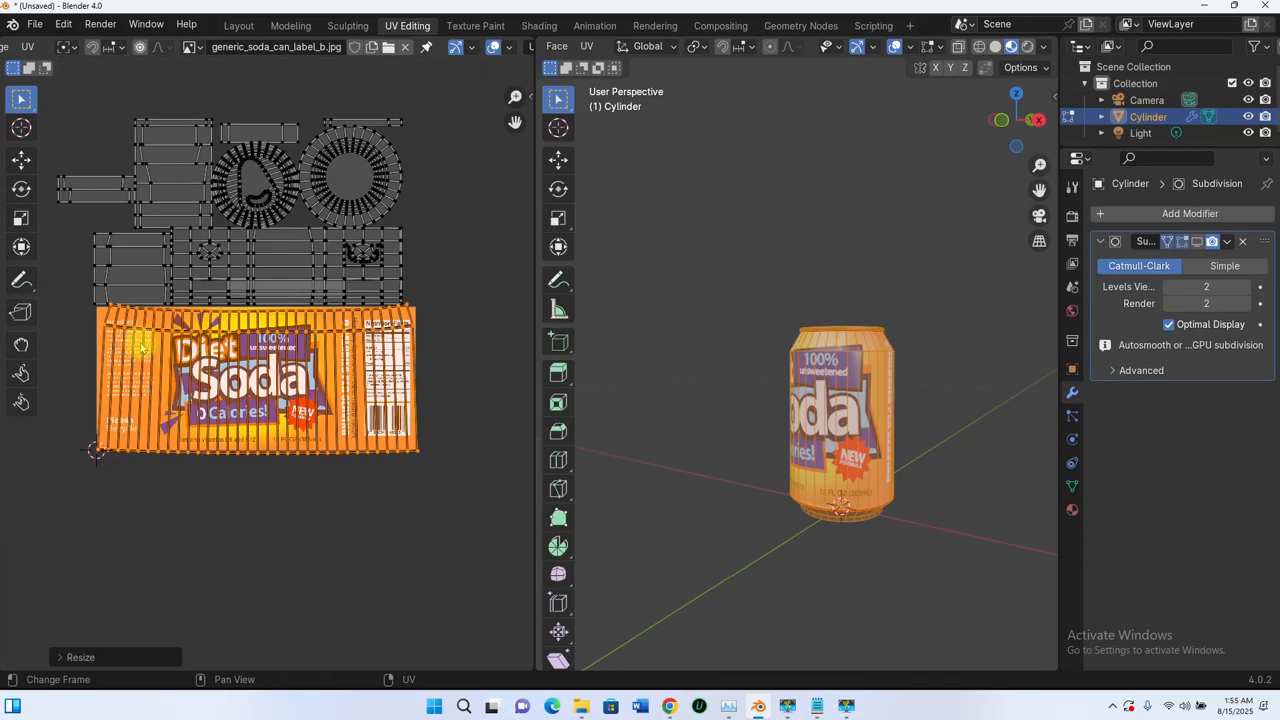
scroll(876, 348, up, 5)
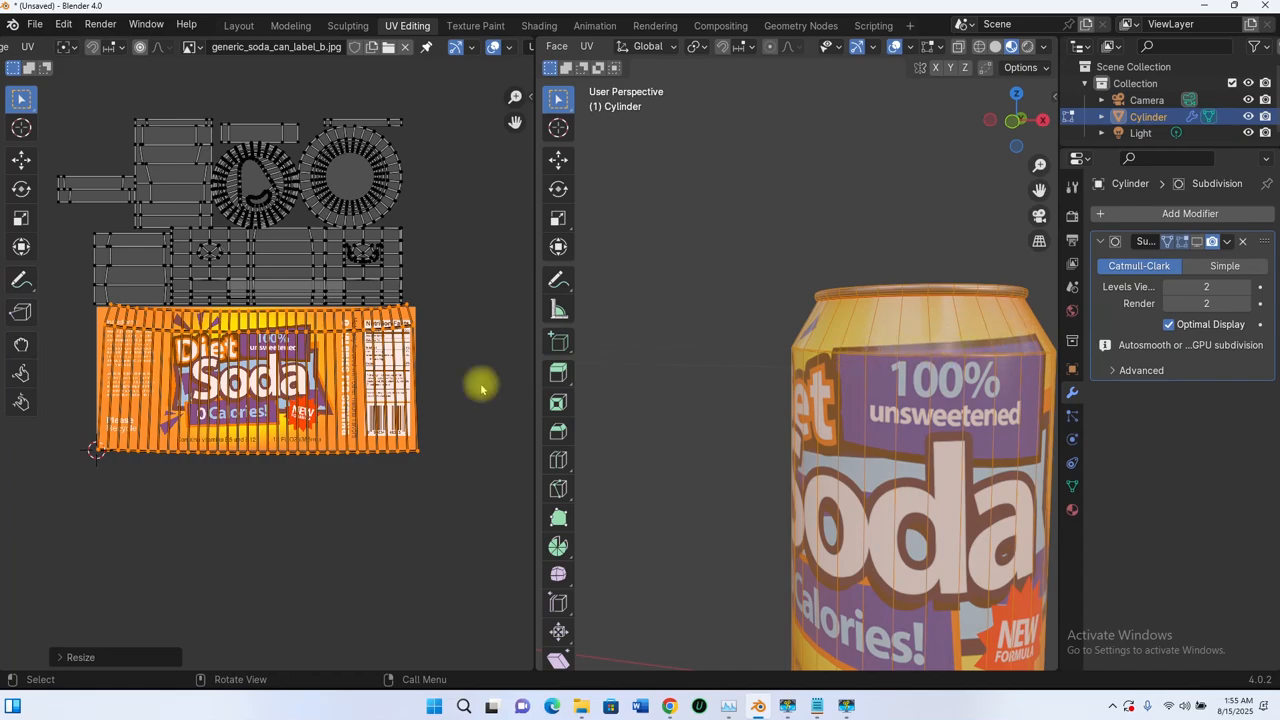
- Orbit the can to inspect the nutrition facts side of the label
scroll(240, 355, up, 5)
scroll(215, 370, down, 5)
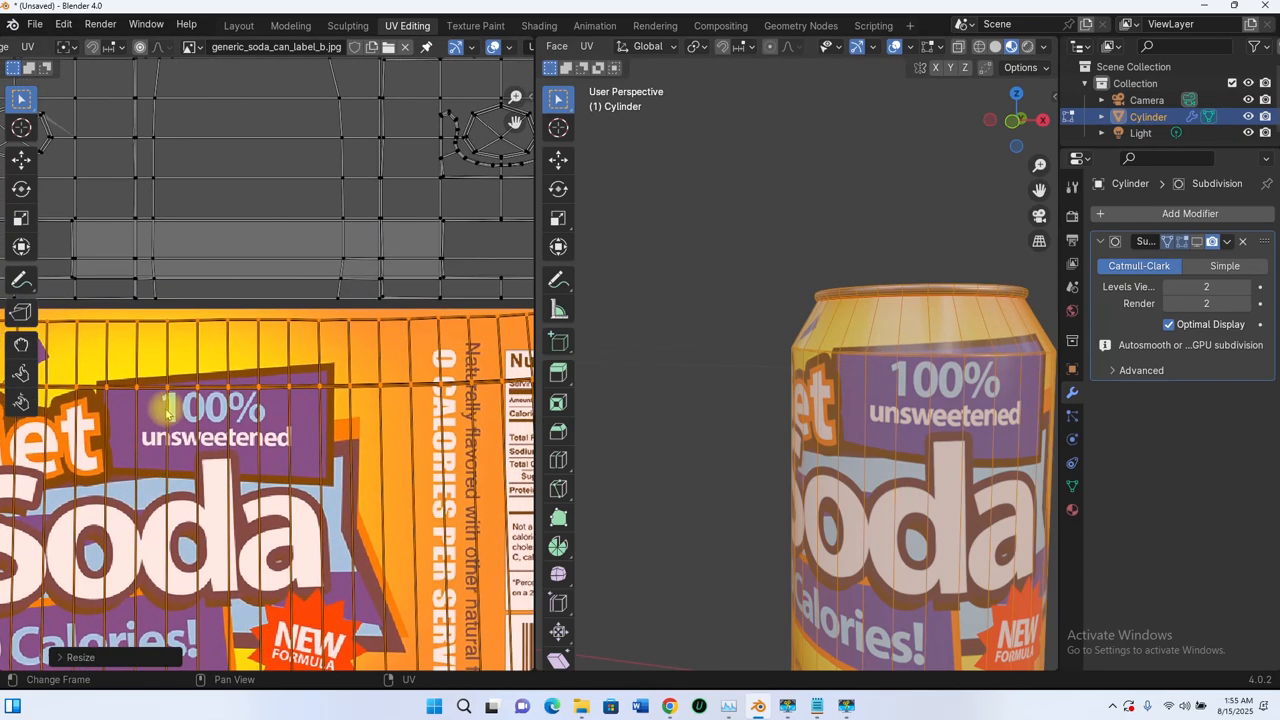
middle_drag(879, 340, 660, 350)
scroll(802, 370, down, 5)
middle_drag(801, 364, 766, 366)
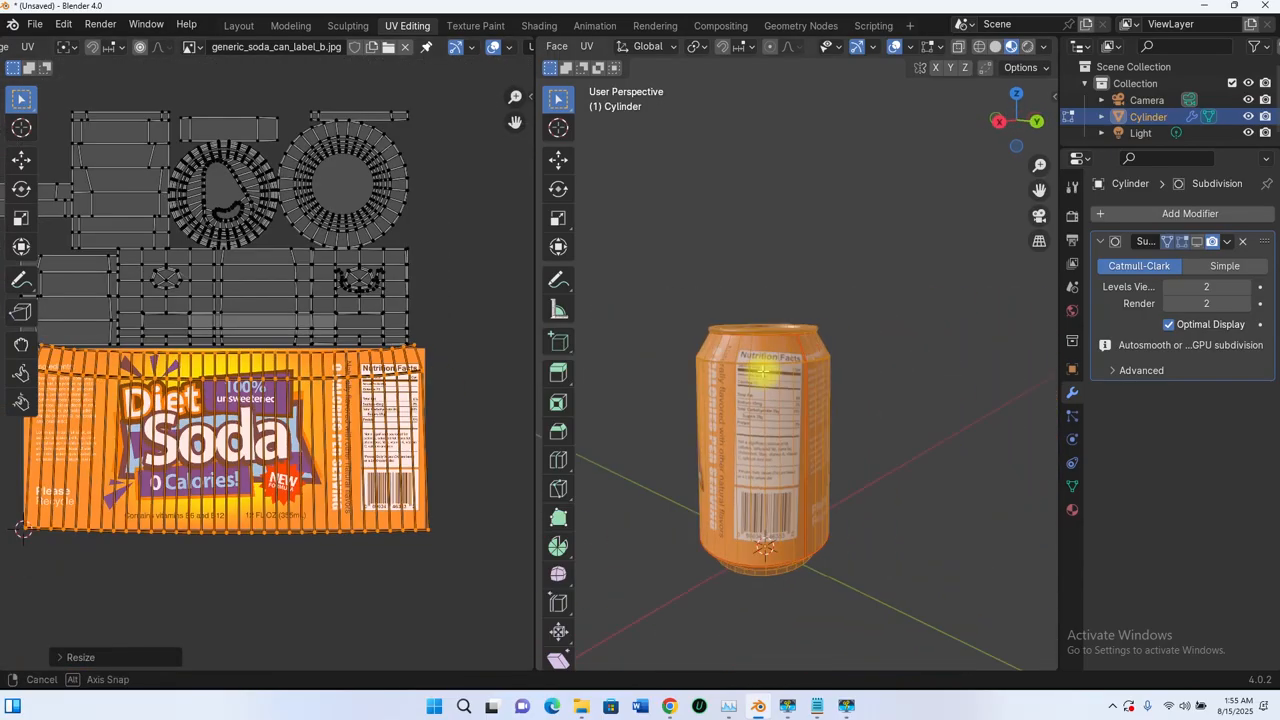
scroll(750, 376, up, 4)
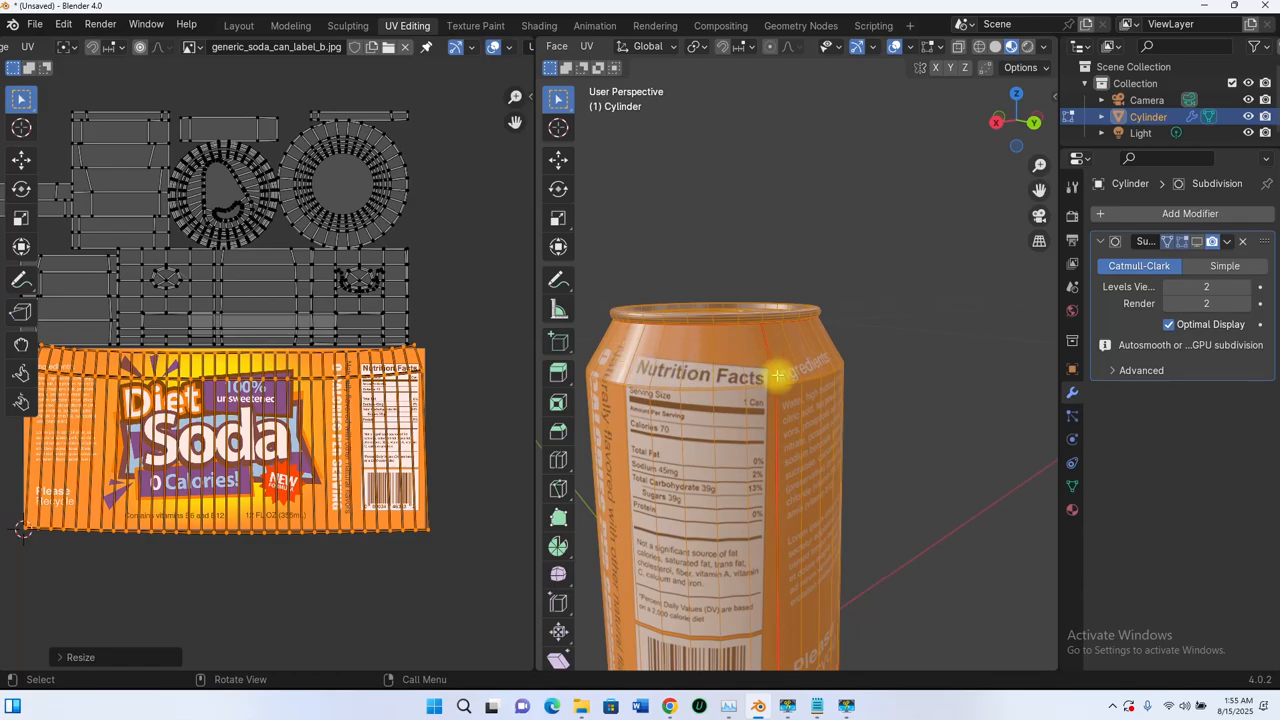
middle_drag(794, 363, 731, 357)
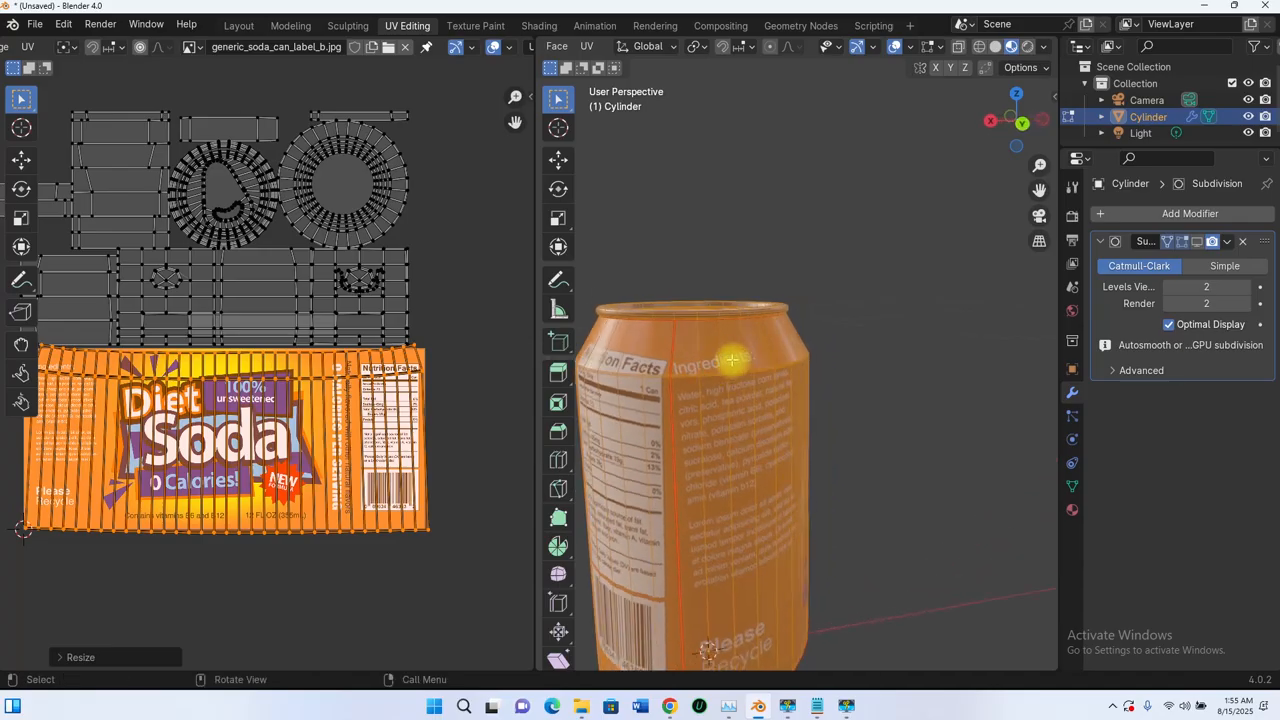
scroll(375, 375, up, 2)
scroll(403, 388, down, 3)
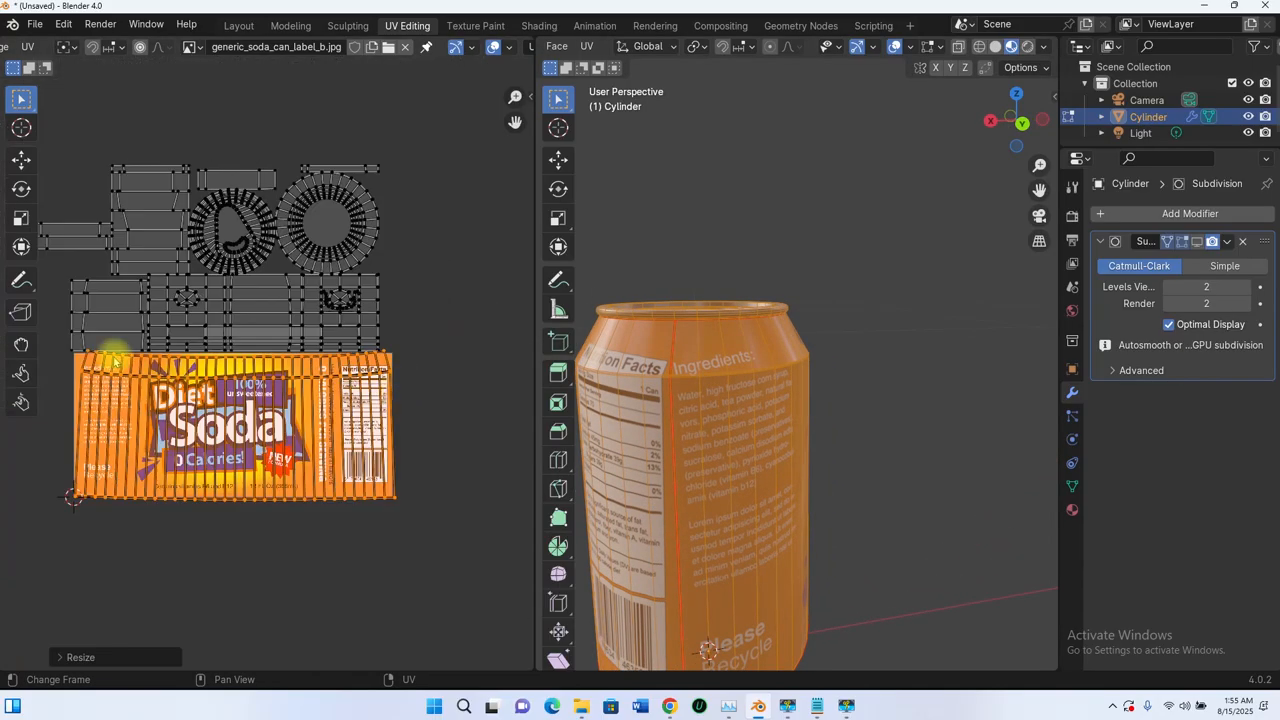
scroll(110, 362, up, 7)
scroll(112, 420, down, 7)
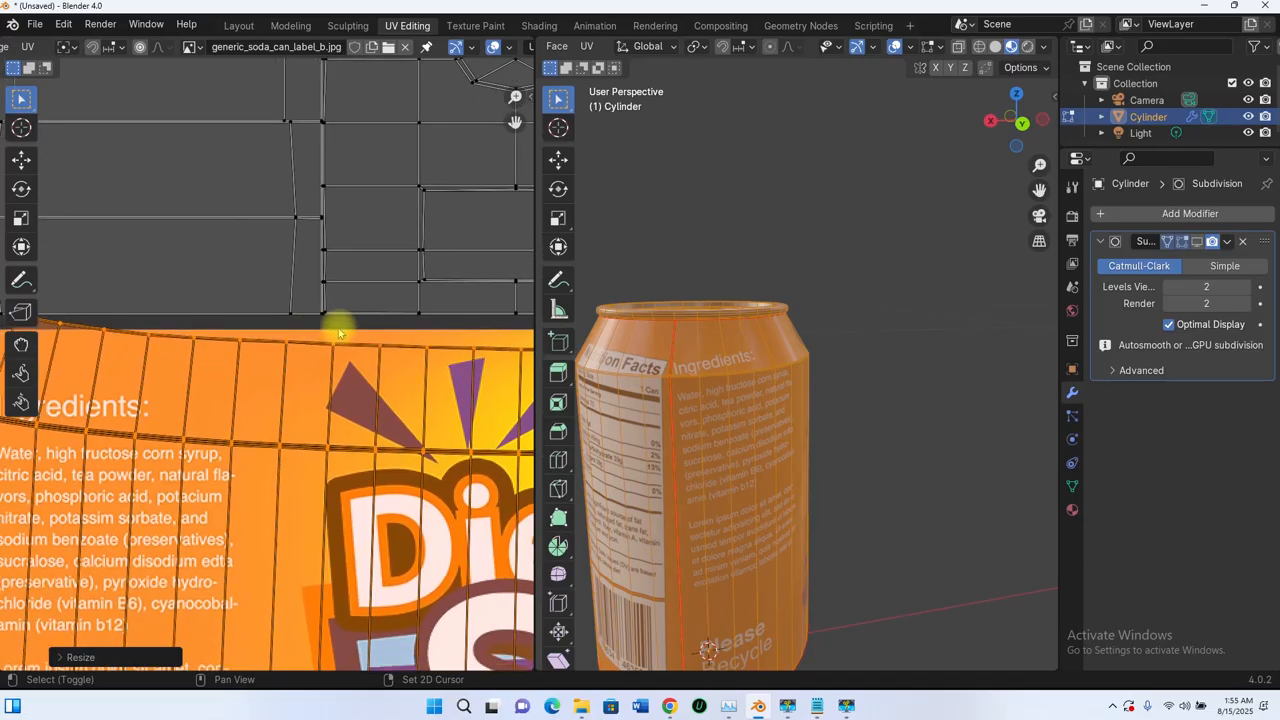
scroll(436, 360, up, 8)
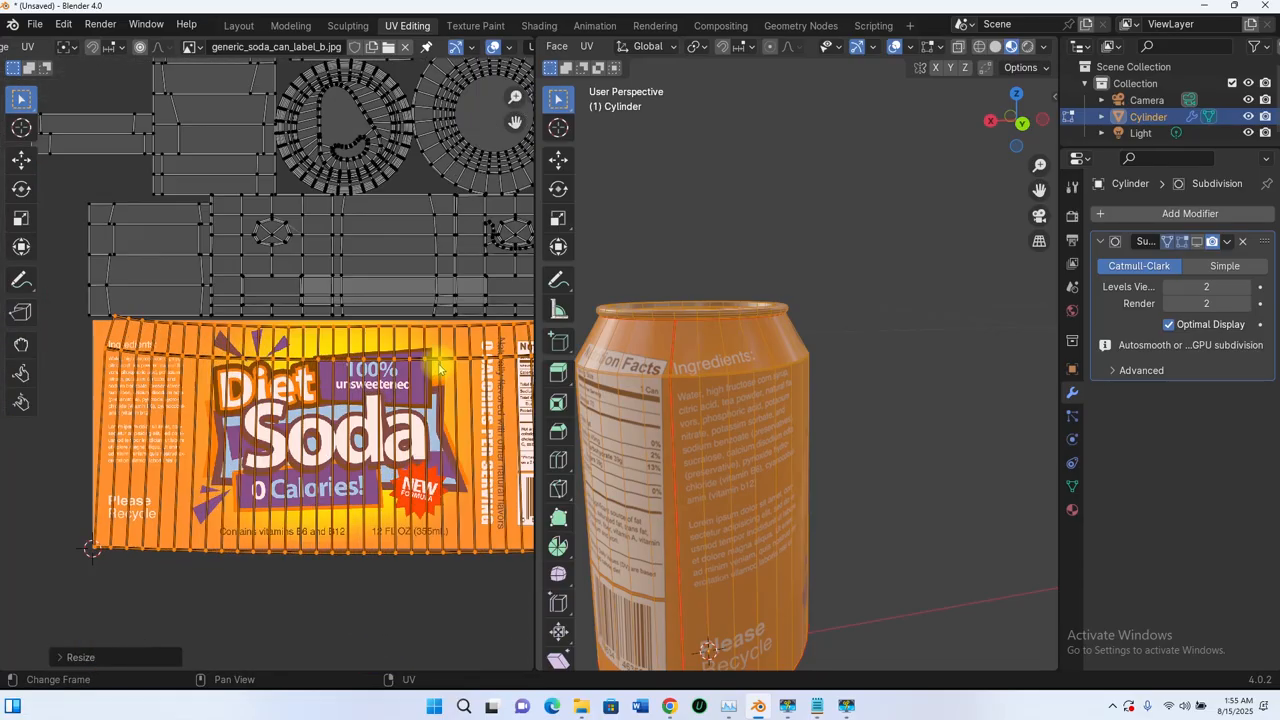
scroll(455, 370, down, 3)
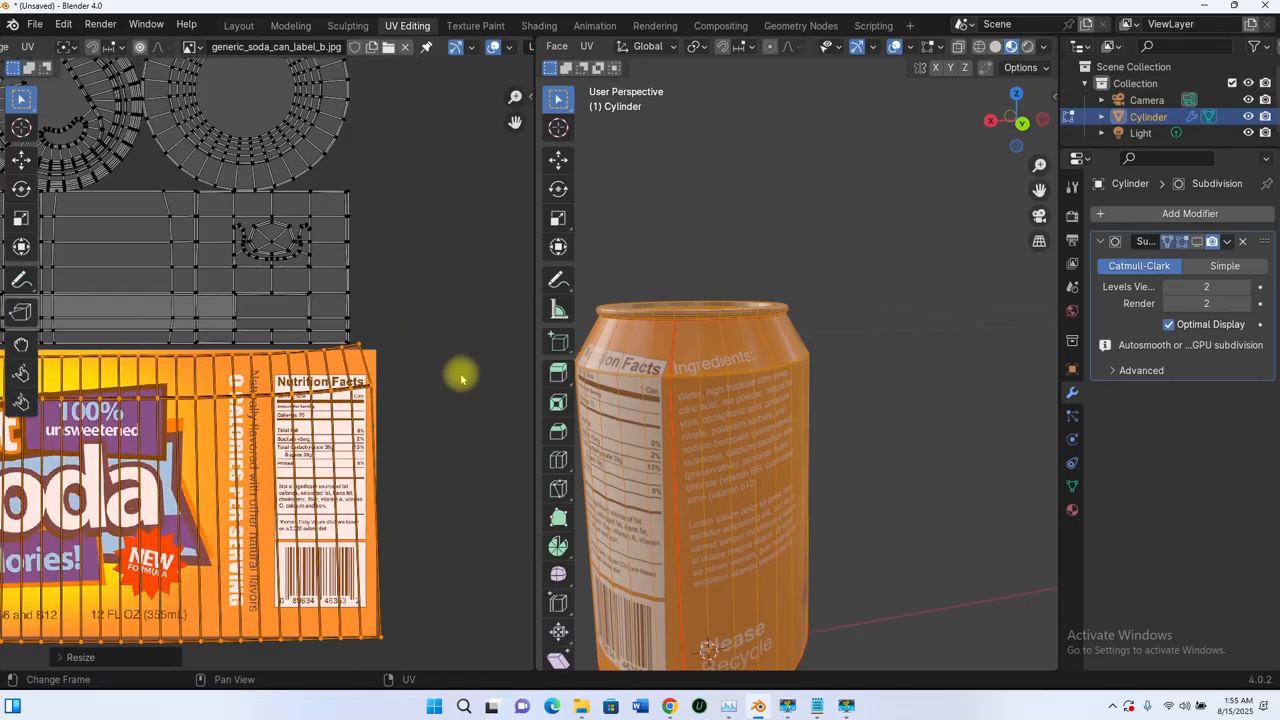
scroll(380, 425, down, 2)
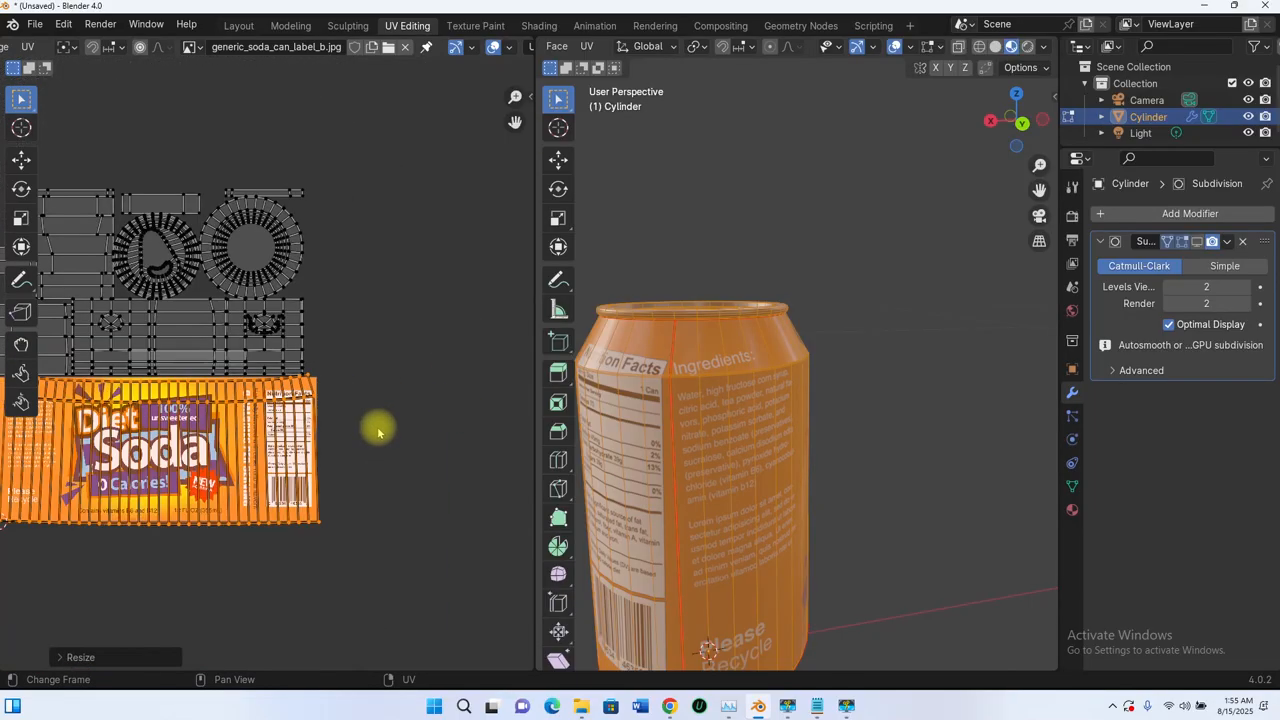
scroll(400, 420, up, 6)
- Select the right-hand edge column of the label's UV island near its top-right corner
shift+middle_drag(500, 410, 394, 466)
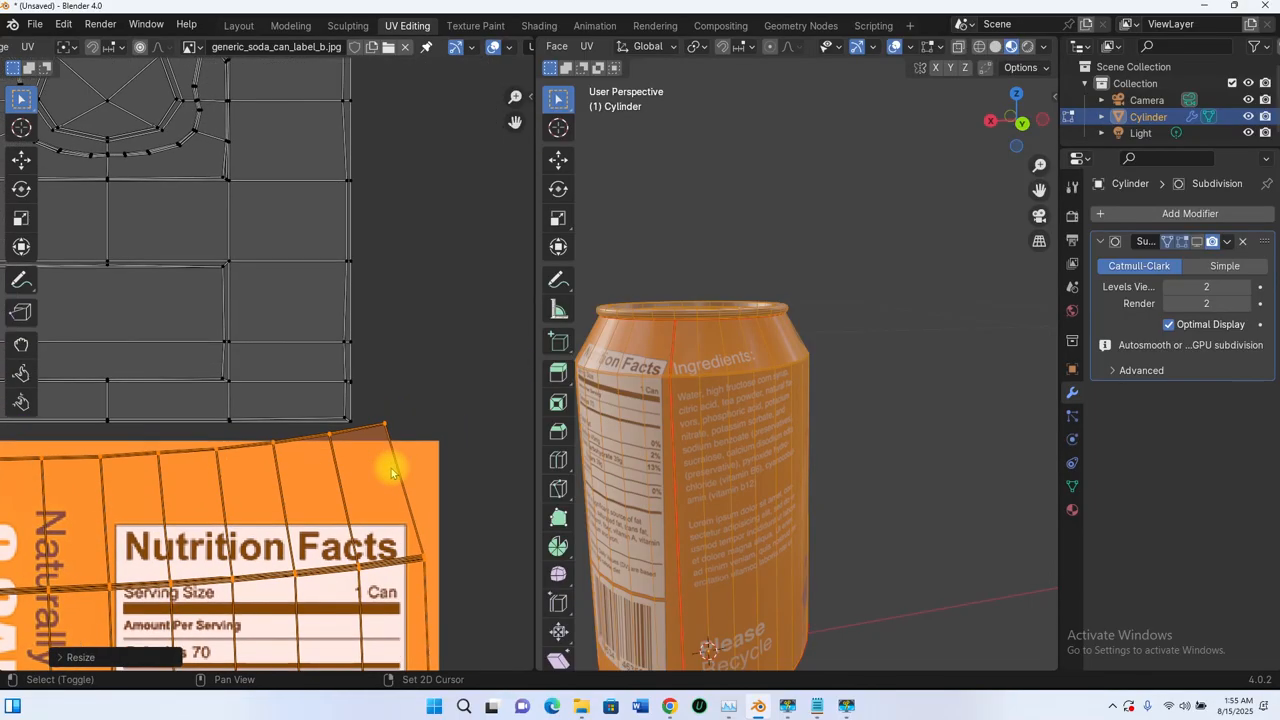
scroll(404, 466, up, 3)
shift+middle_drag(266, 423, 146, 354)
scroll(190, 412, down, 1)
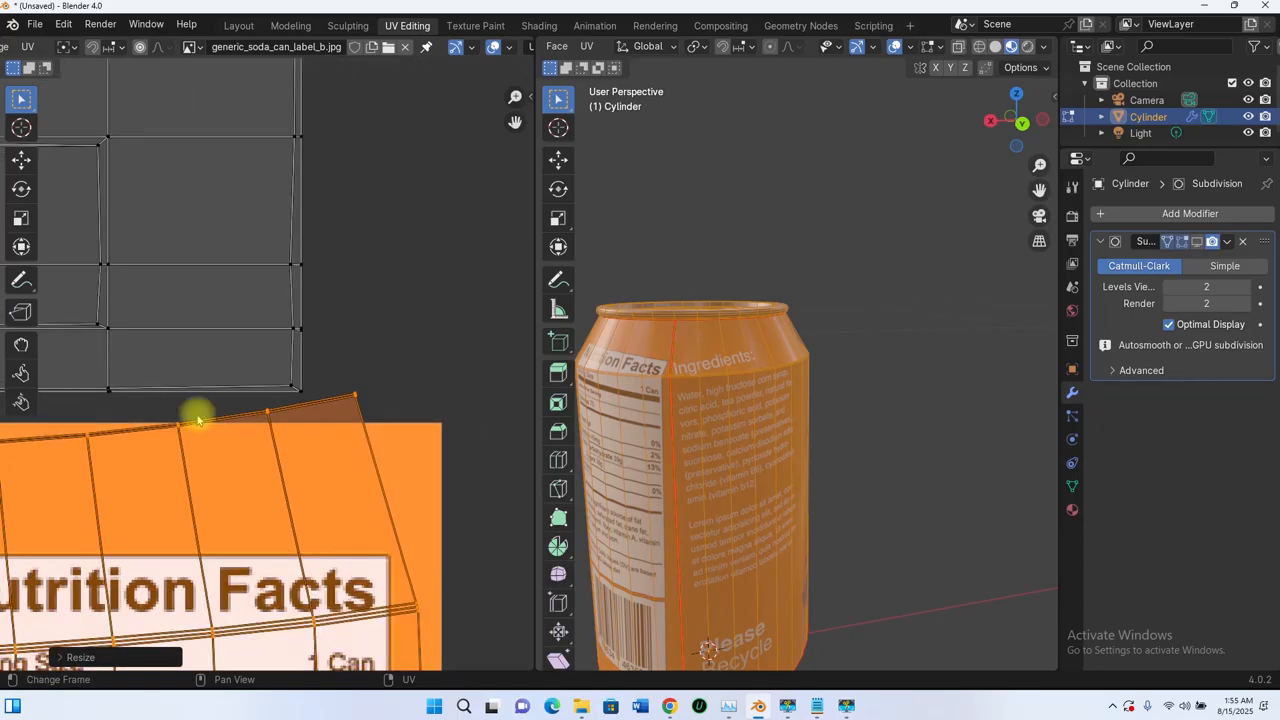
alt+click(370, 452)
scroll(334, 360, down, 4)
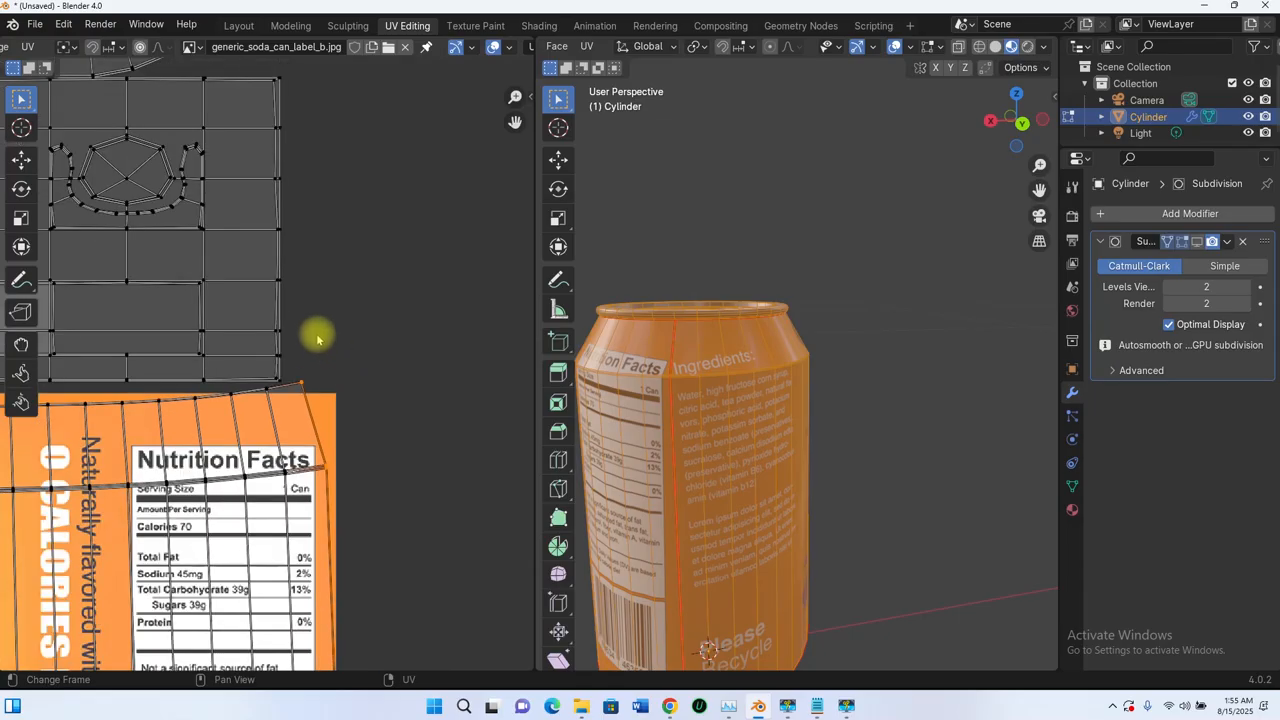
scroll(311, 405, up, 4)
- Align the right-edge UV columns of the label island vertically
key(u)
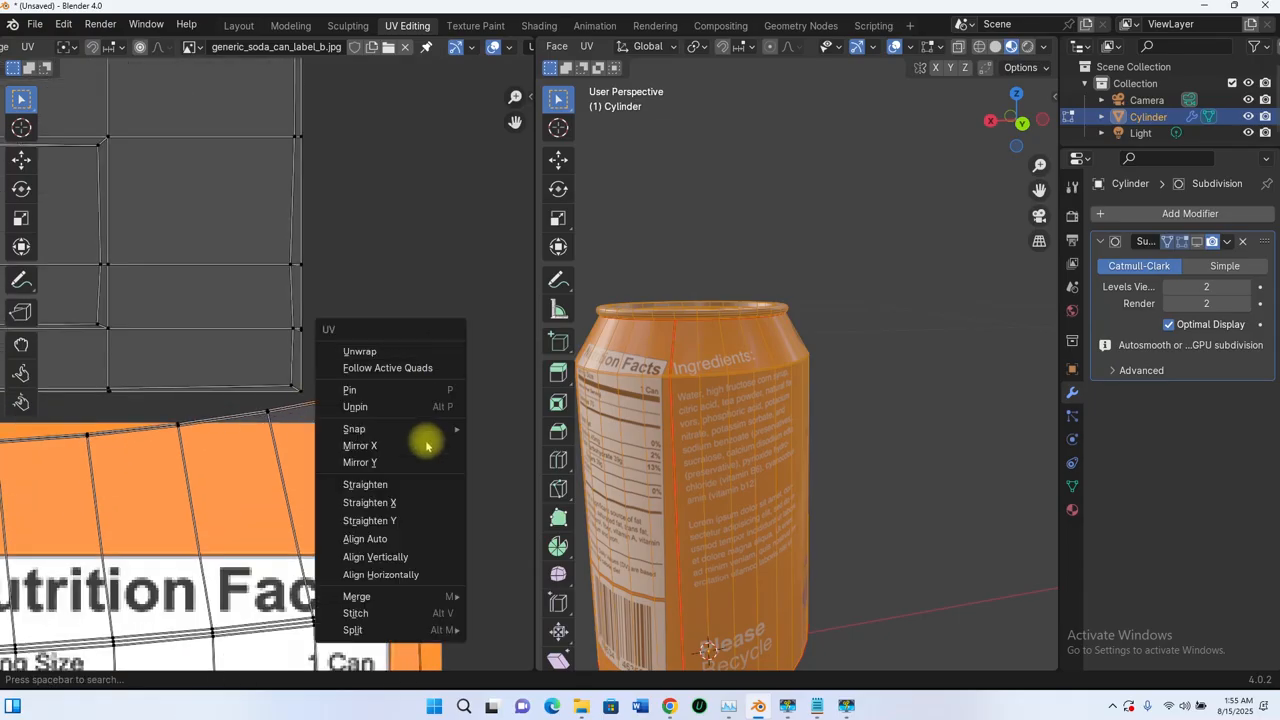
click(390, 556)
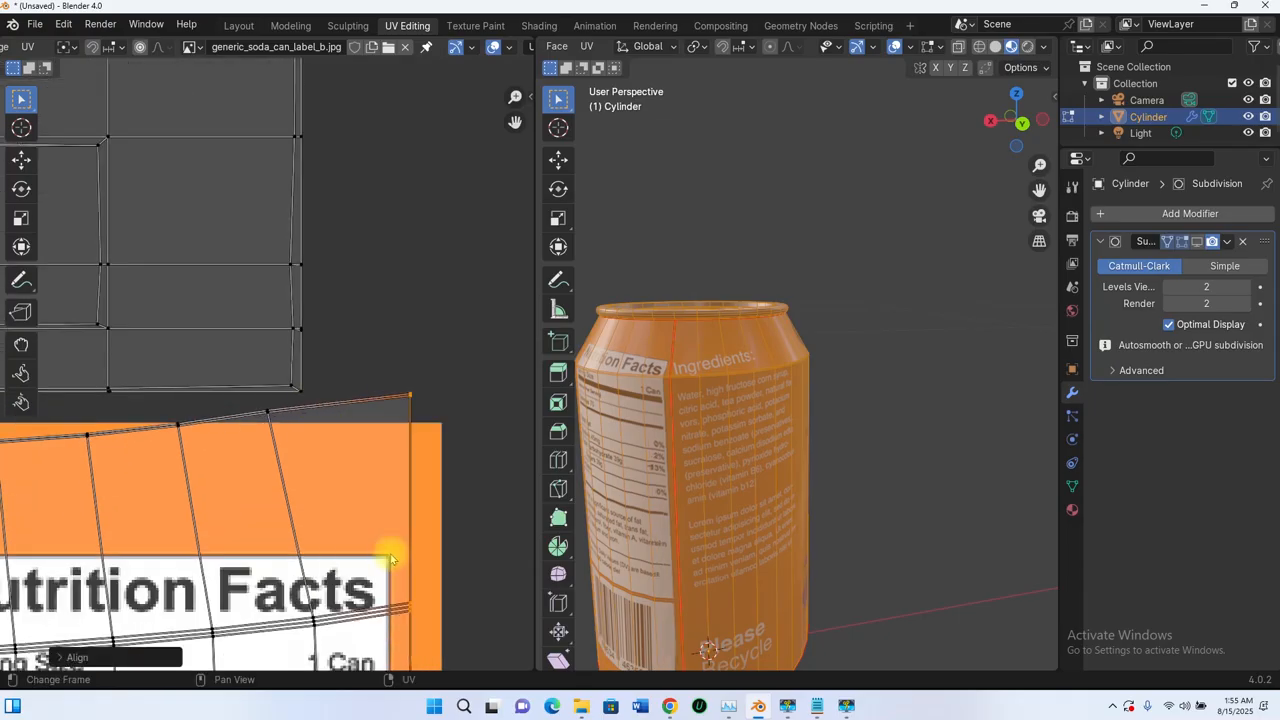
scroll(378, 520, down, 3)
scroll(325, 425, up, 5)
scroll(300, 450, up, 1)
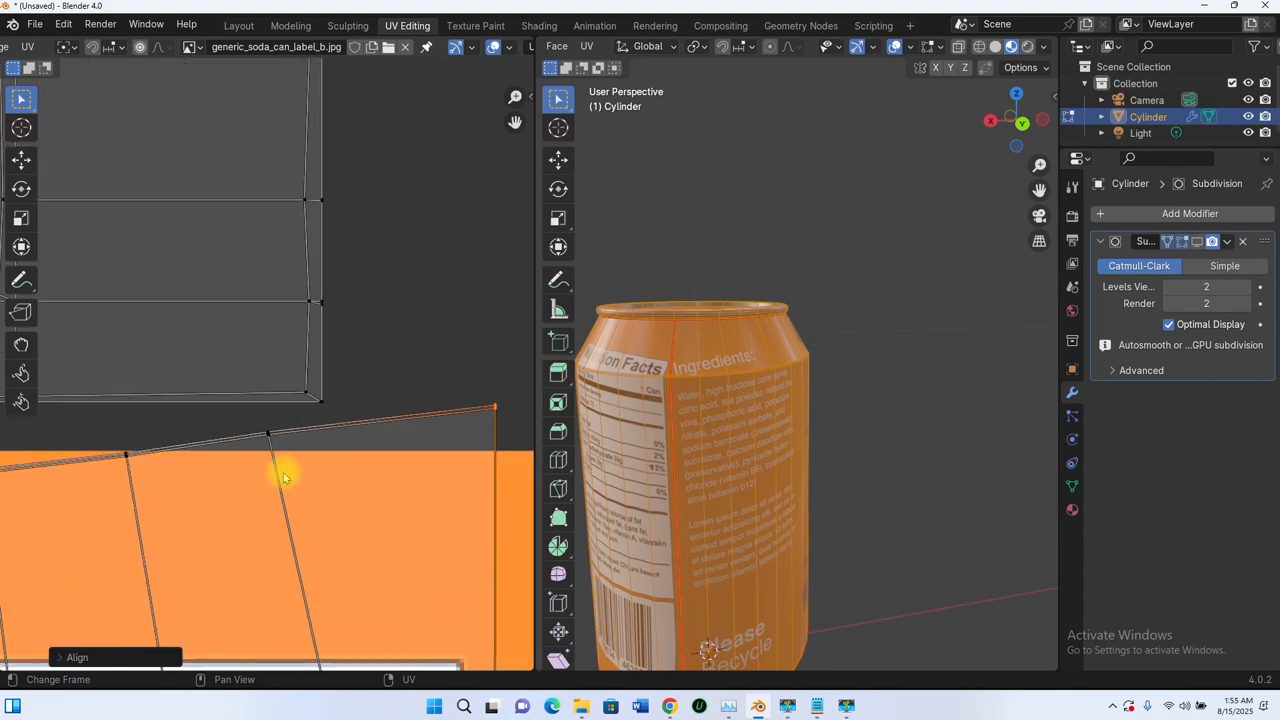
key(u)
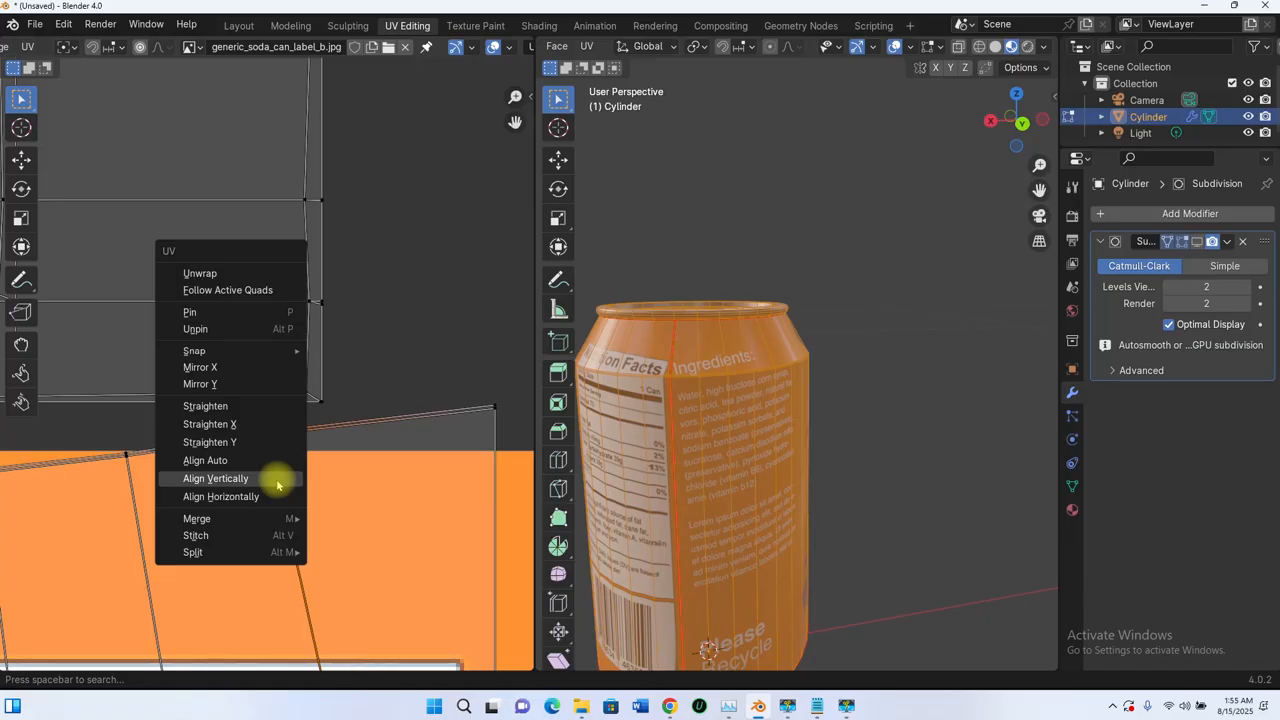
click(277, 481)
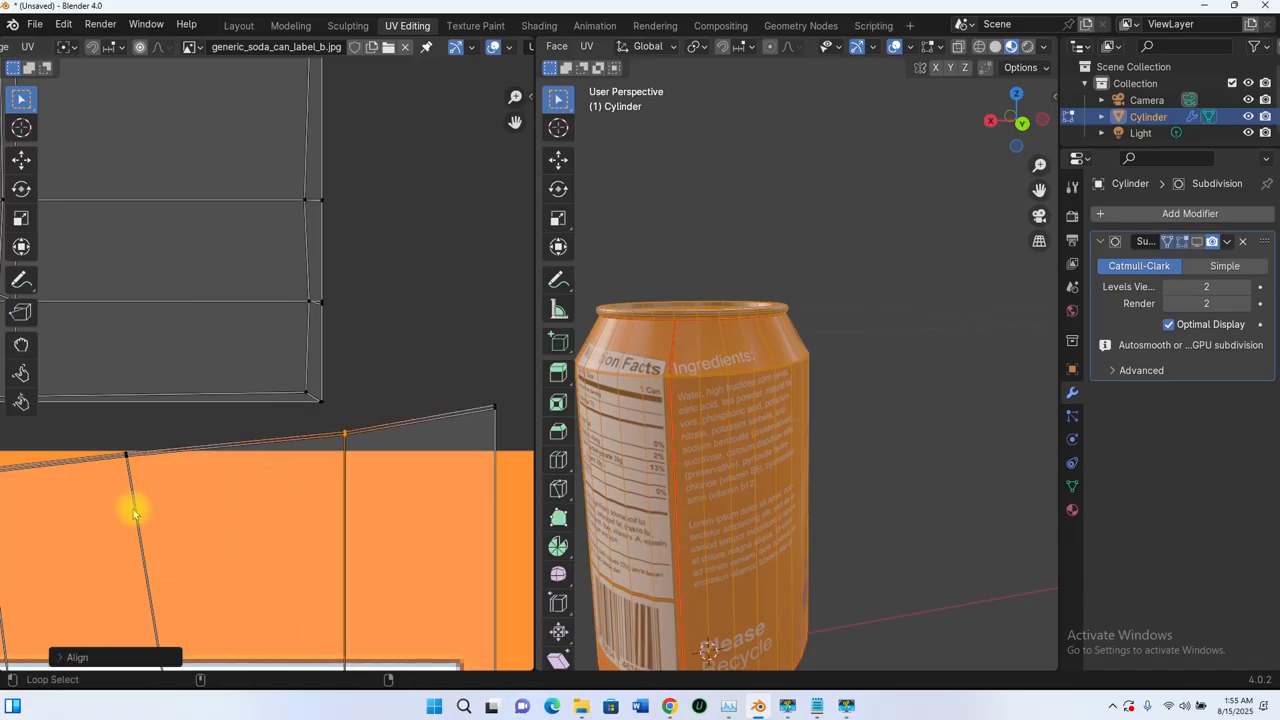
key(u)
click(134, 509)
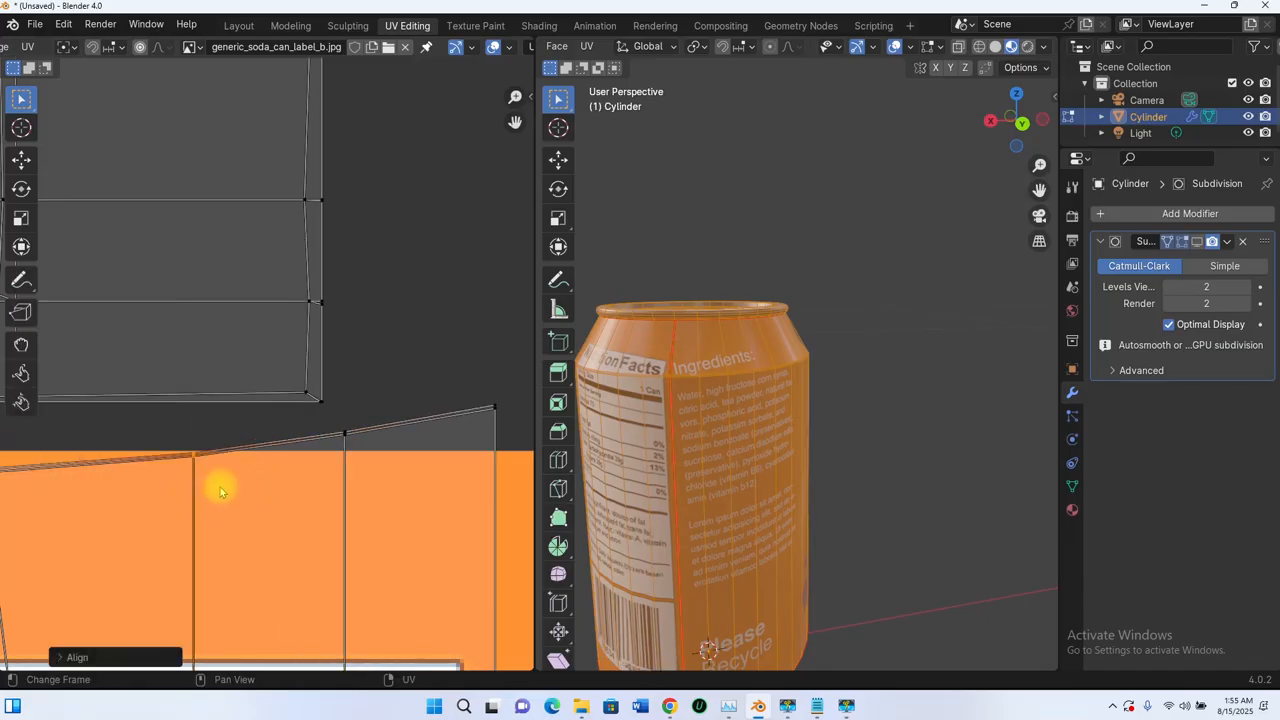
scroll(200, 500, down, 3)
- Straighten the four columns across the Nutrition Facts part of the label vertically
middle_drag(191, 509, 389, 462)
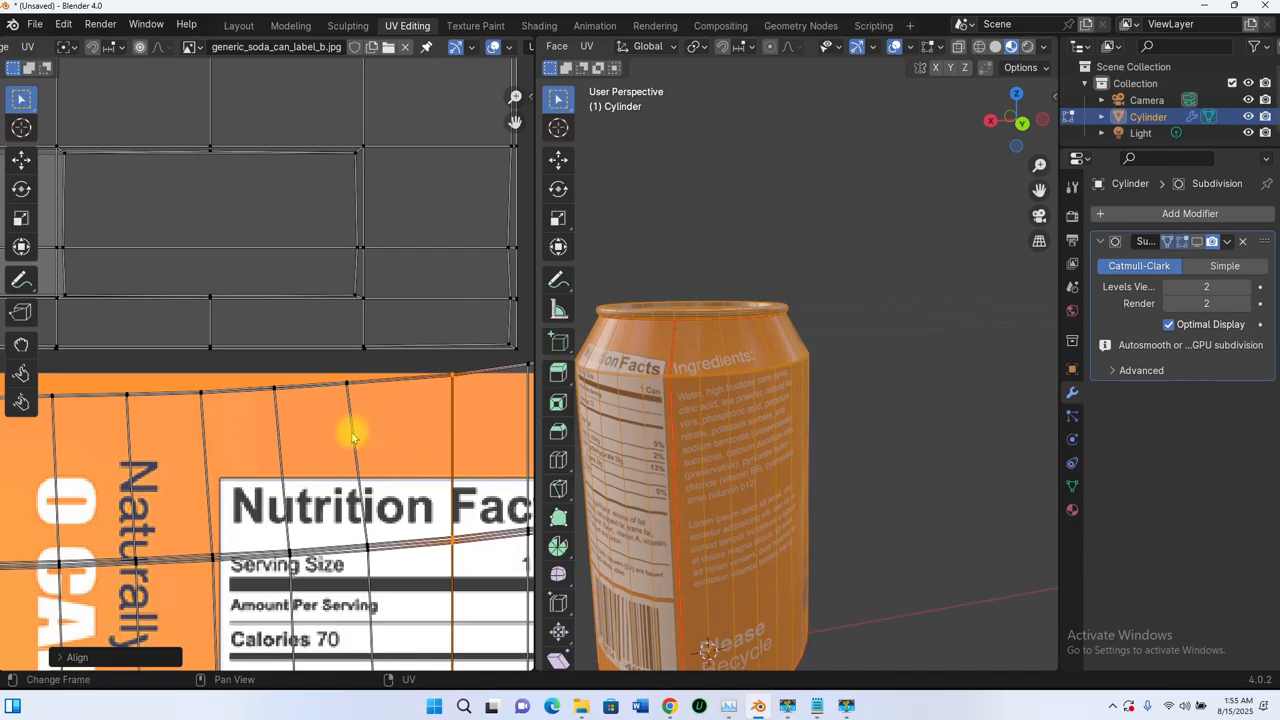
key(u)
click(350, 433)
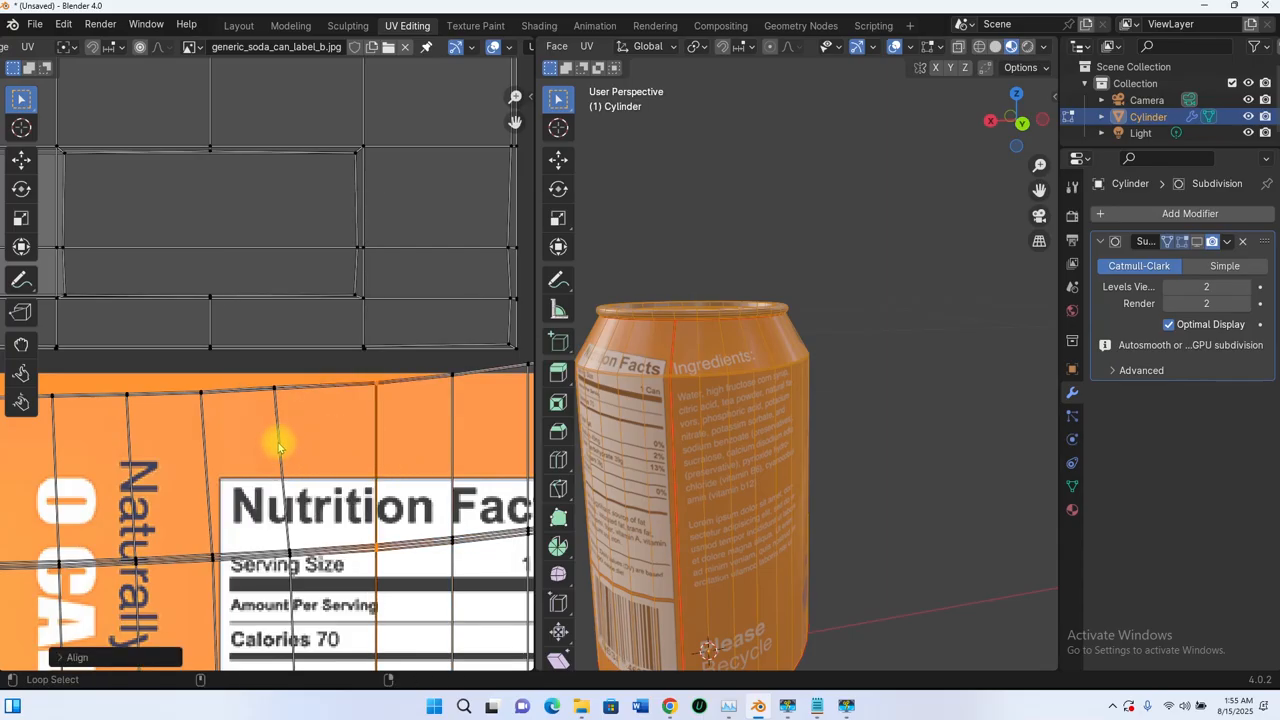
key(u)
click(283, 362)
alt+click(206, 465)
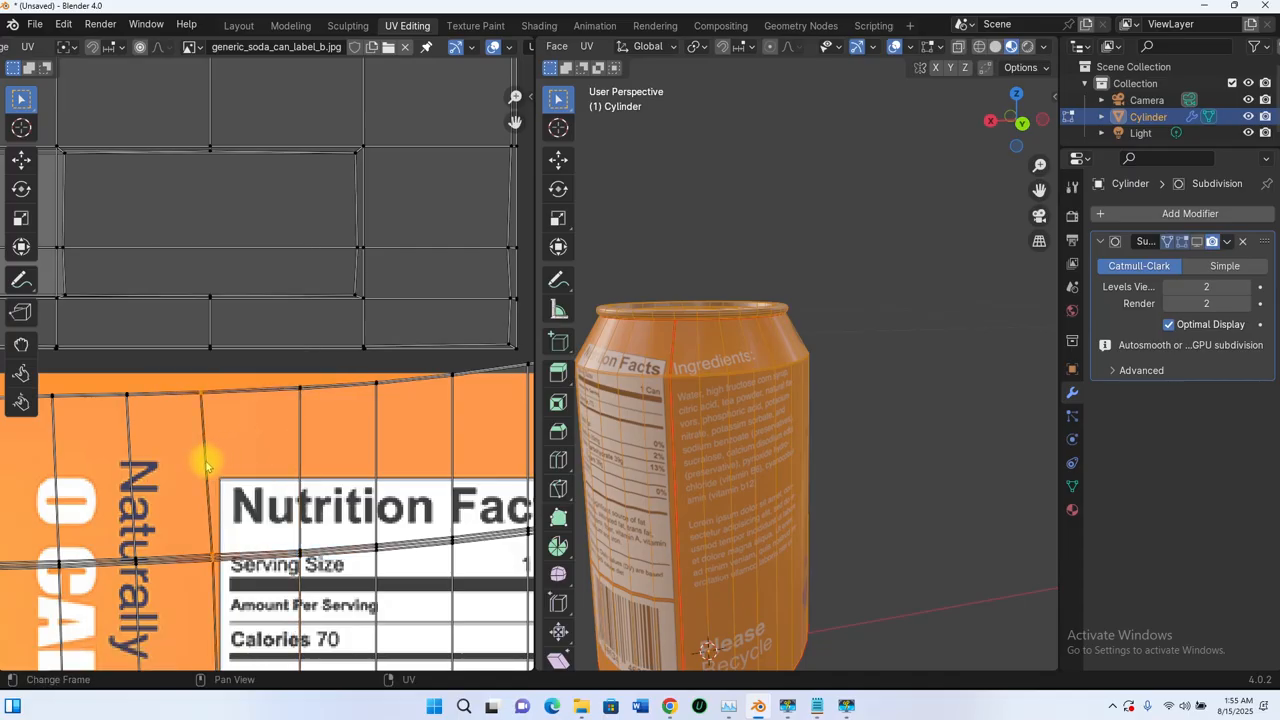
right_click(205, 465)
click(205, 464)
alt+click(130, 461)
right_click(129, 461)
click(129, 461)
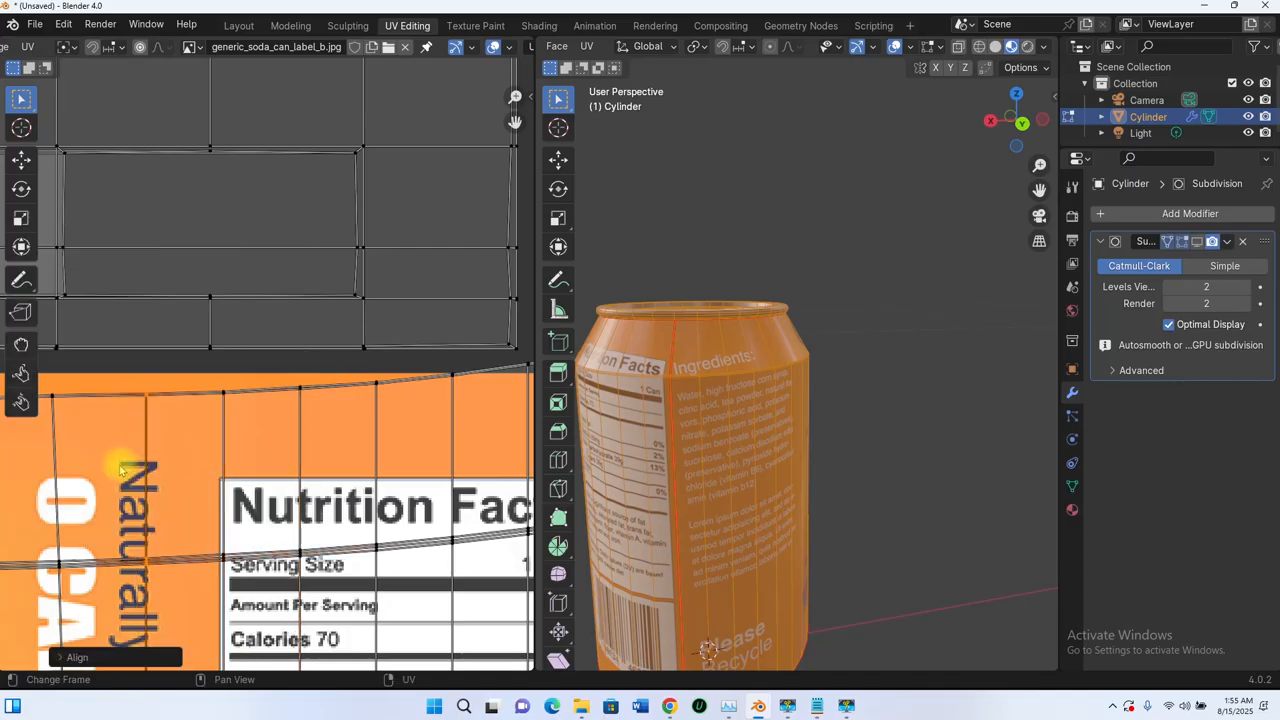
- Align the next three label columns to the left vertically
middle_drag(122, 466, 357, 430)
alt+click(290, 440)
right_click(288, 436)
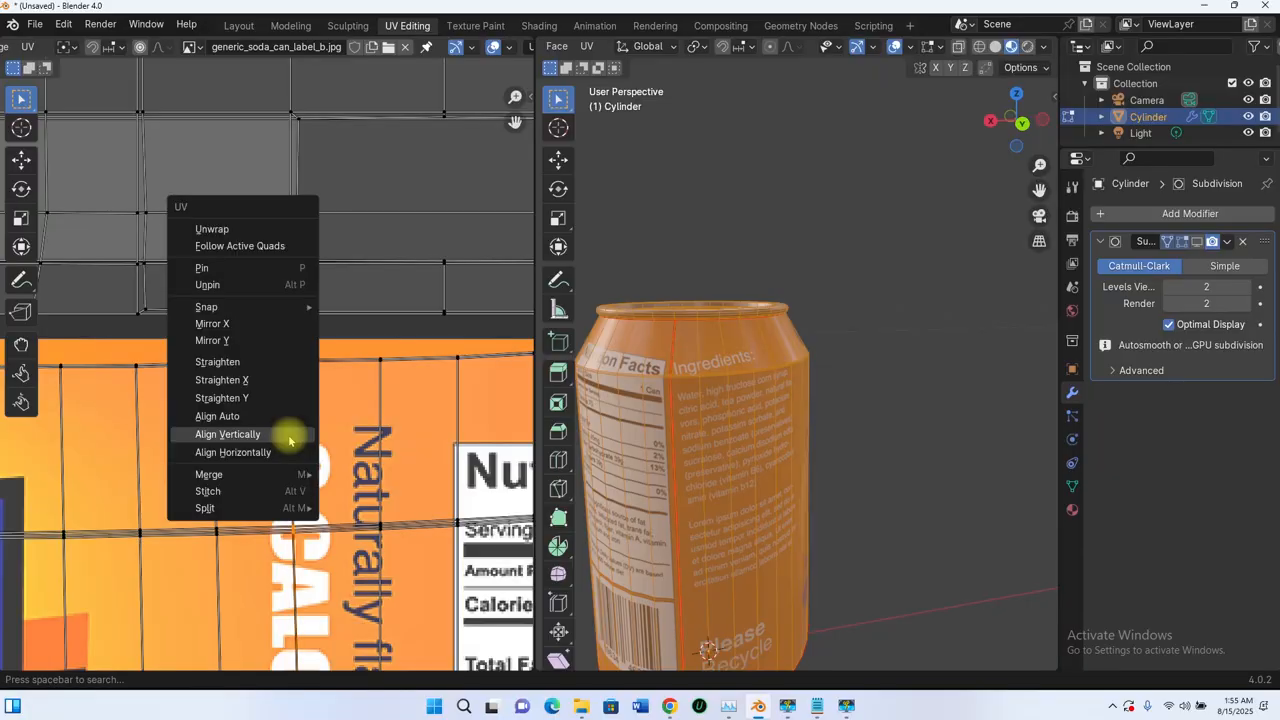
click(286, 435)
alt+click(212, 434)
right_click(214, 440)
click(214, 441)
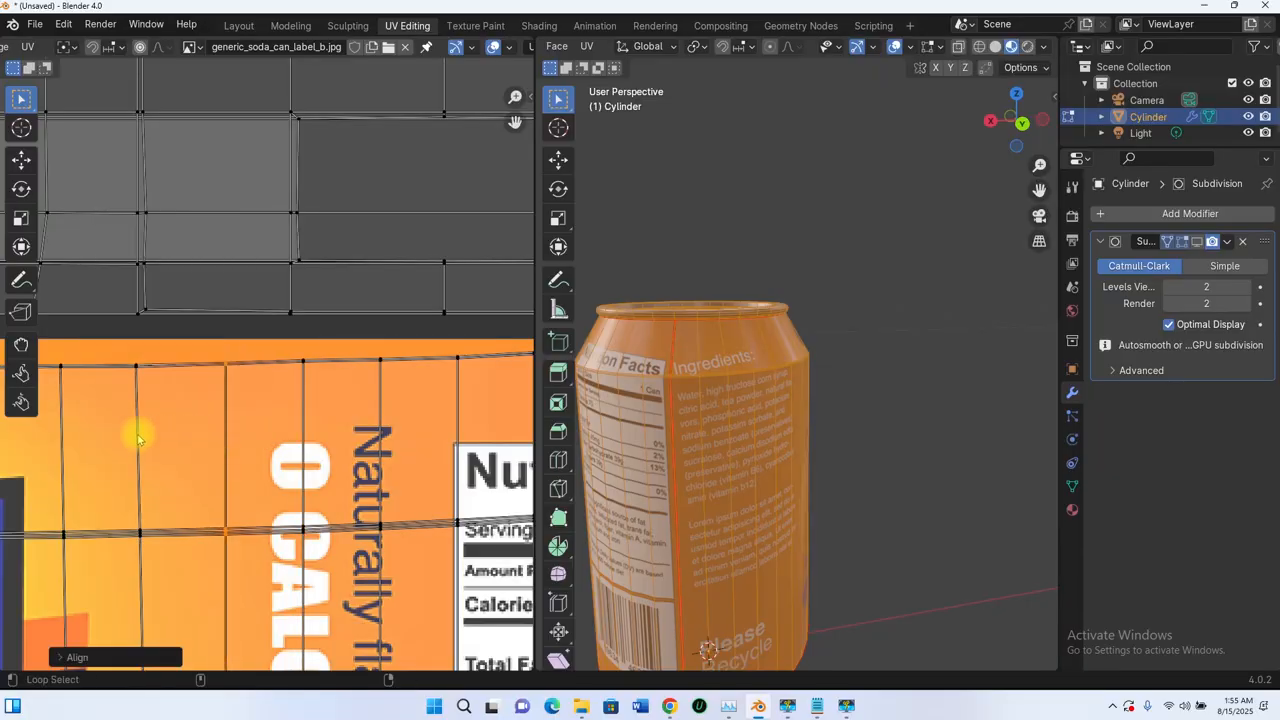
alt+click(137, 434)
right_click(137, 432)
click(137, 429)
- Straighten the five columns around the 100% unsweetened area vertically
middle_drag(123, 437, 449, 403)
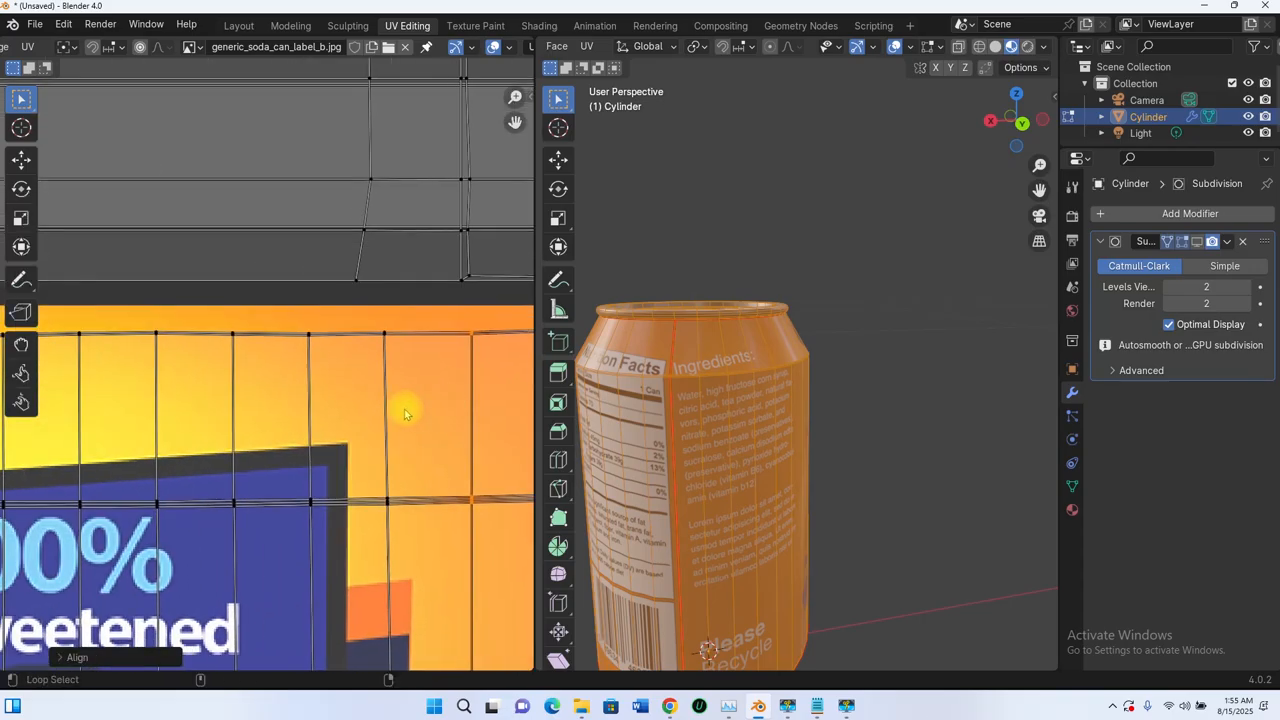
alt+click(385, 417)
right_click(383, 417)
click(383, 417)
alt+click(308, 416)
right_click(305, 416)
click(303, 416)
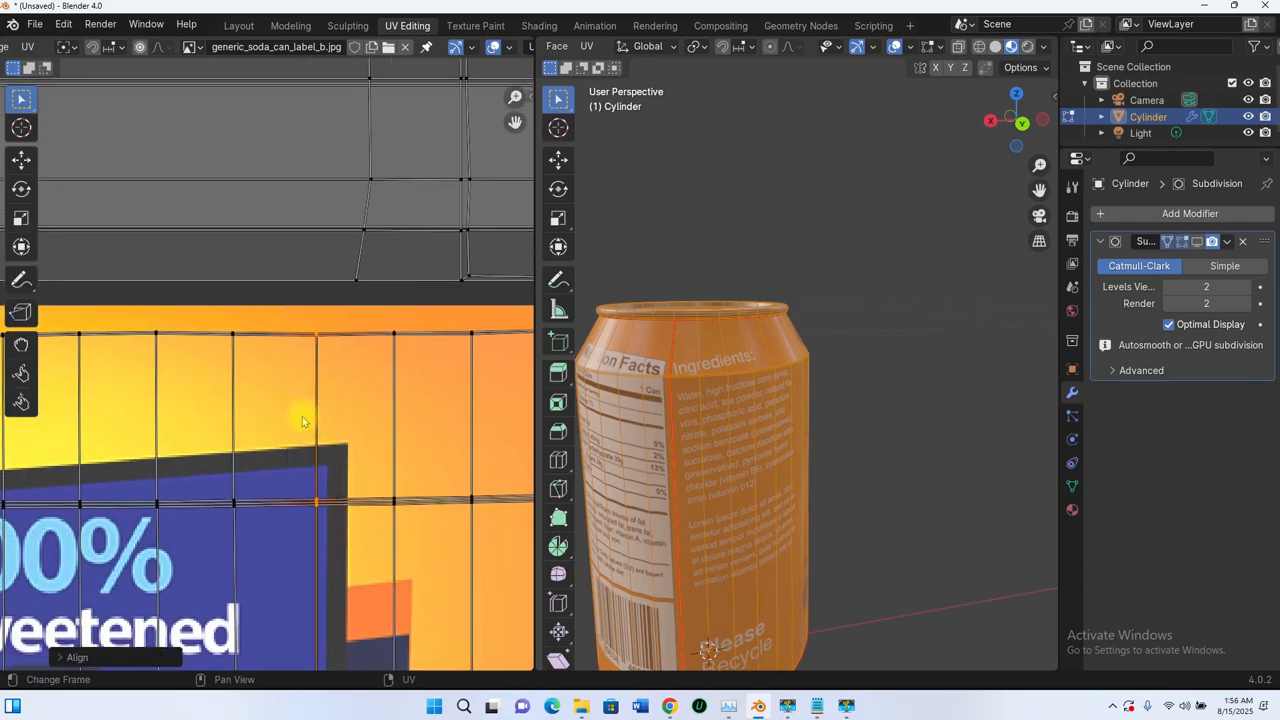
alt+click(234, 421)
right_click(235, 422)
alt+click(156, 430)
right_click(156, 430)
click(155, 430)
alt+click(81, 433)
right_click(80, 433)
click(80, 433)
- Align the next two label columns further along vertically
middle_drag(80, 434, 508, 438)
alt+click(426, 430)
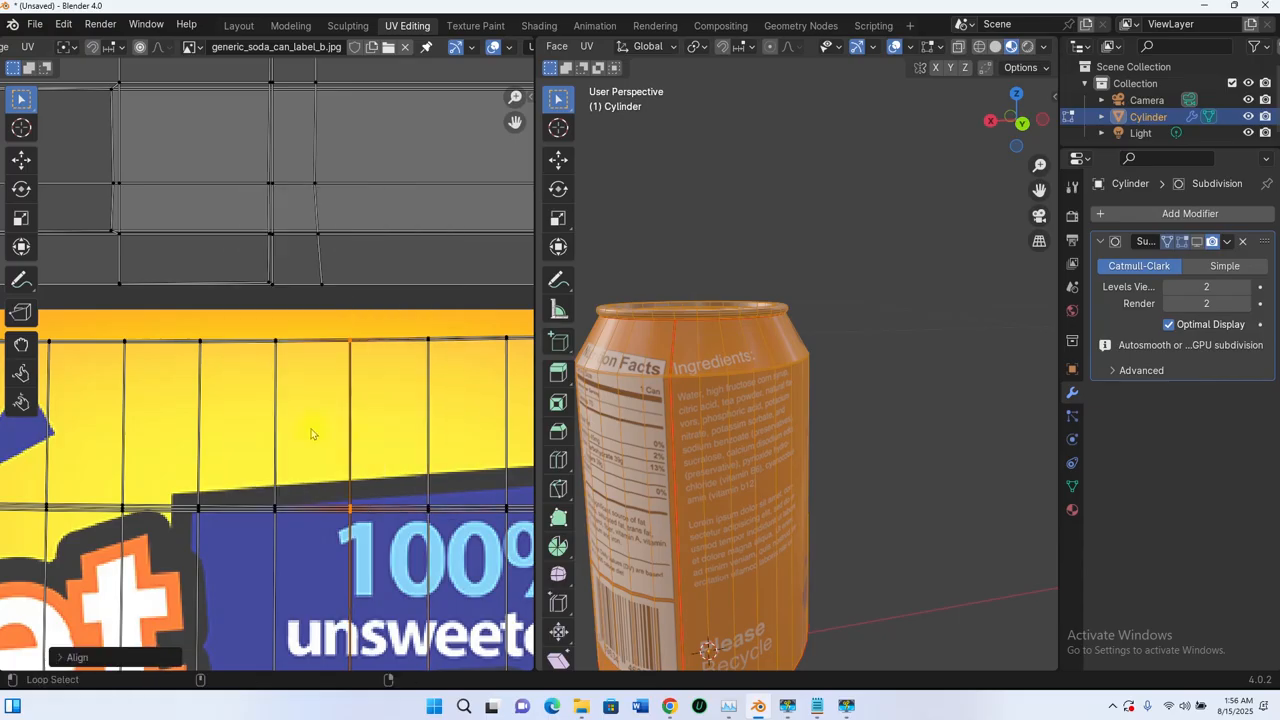
alt+click(198, 428)
right_click(198, 429)
click(197, 429)
alt+click(123, 430)
right_click(123, 430)
click(122, 430)
- Straighten the columns across the Diet lettering area vertically
middle_drag(95, 432, 490, 434)
scroll(240, 443, down, 4)
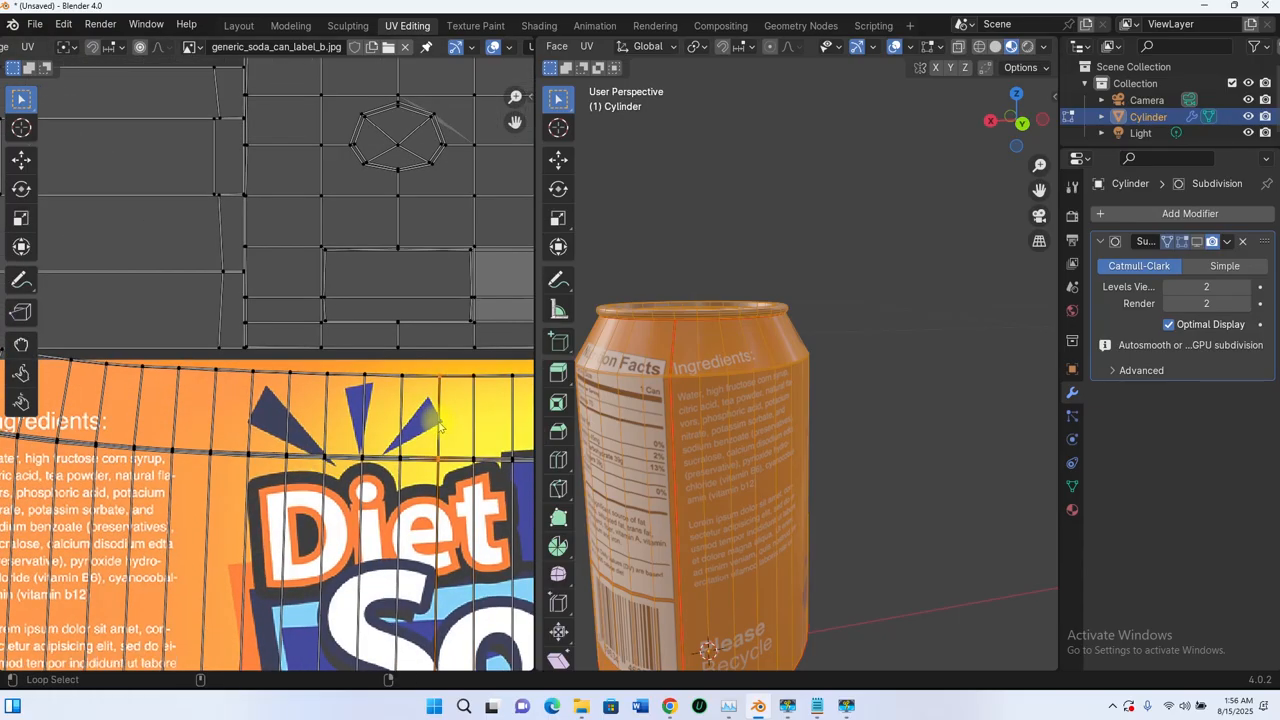
alt+click(361, 431)
right_click(361, 430)
click(361, 429)
alt+click(326, 429)
right_click(325, 429)
click(325, 429)
alt+click(288, 424)
right_click(287, 425)
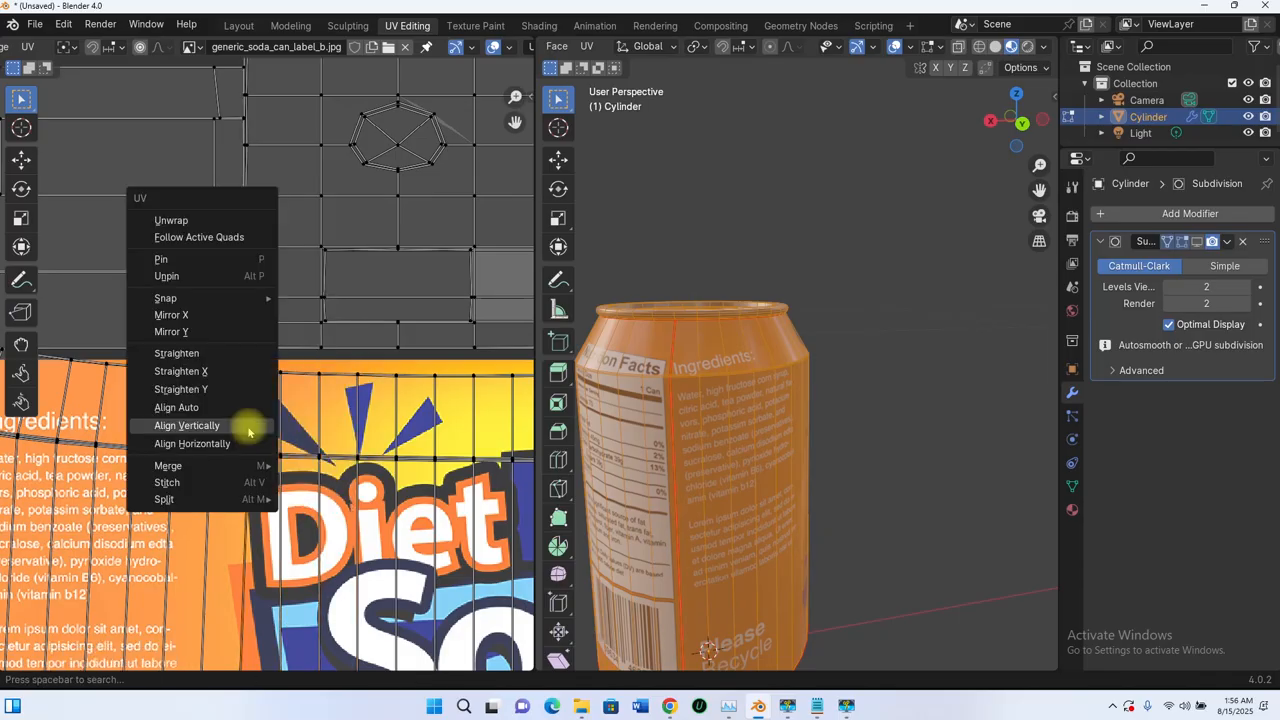
- Align the remaining Ingredients-side columns vertically and frame all UV islands
alt+click(173, 421)
right_click(173, 421)
click(172, 420)
alt+click(139, 413)
right_click(139, 413)
click(138, 413)
alt+click(104, 409)
right_click(104, 409)
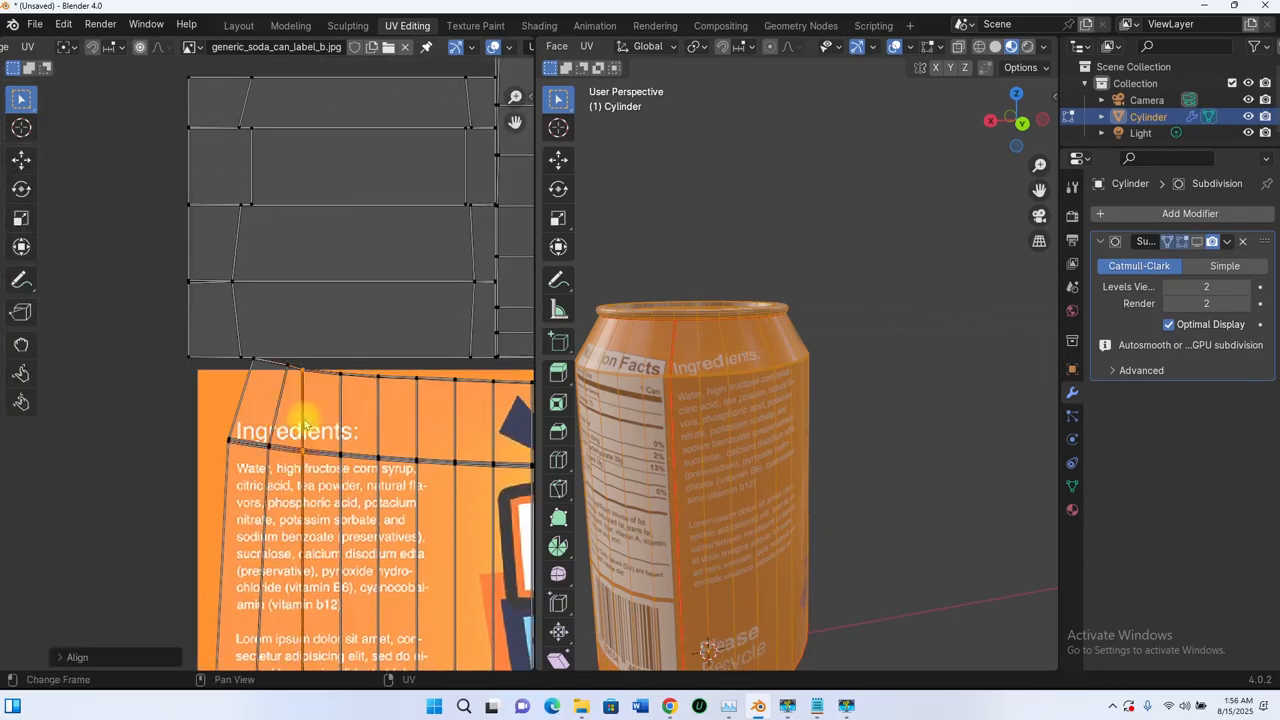
key(Home)
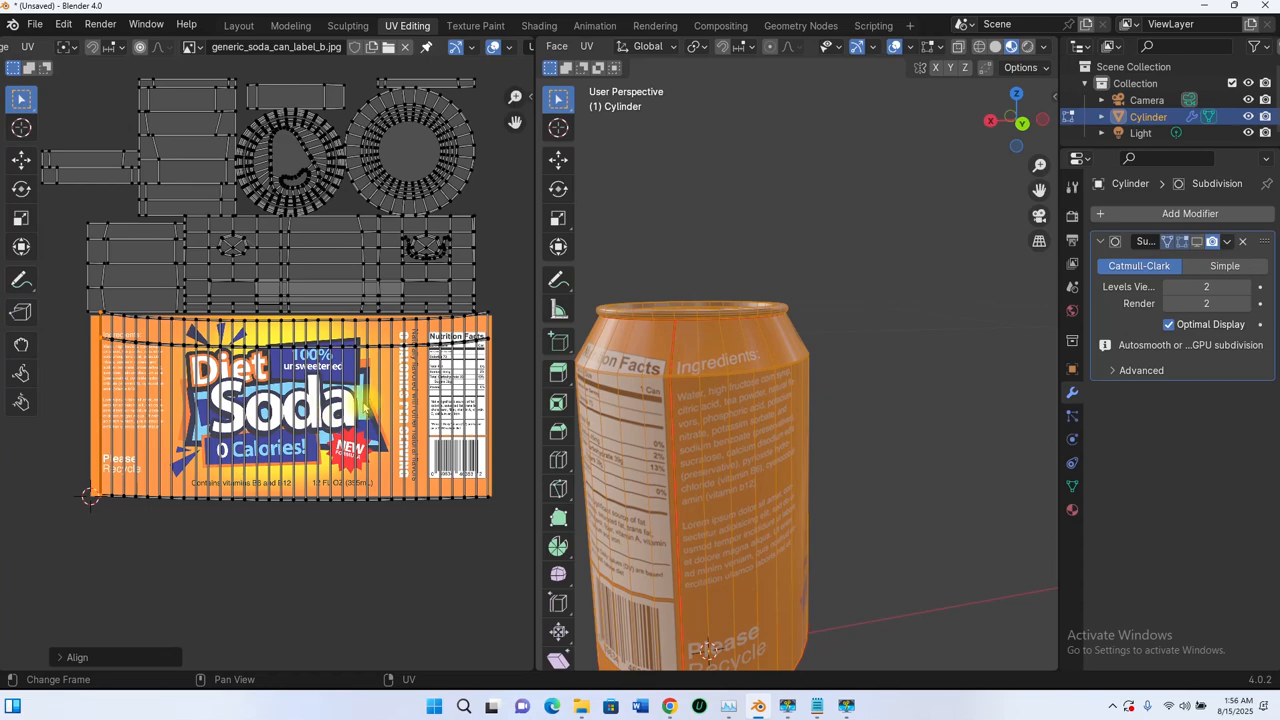
- Level the label island's bottom UV edge loop with Align Horizontally
scroll(451, 368, up, 5)
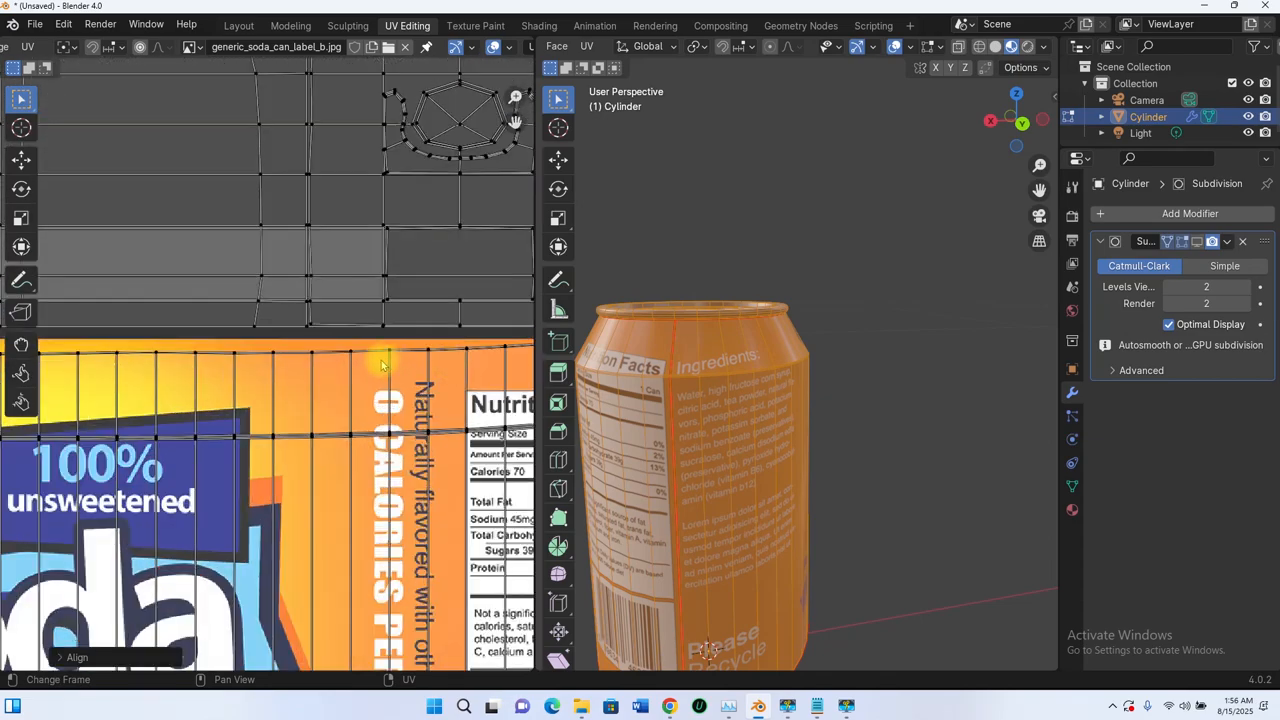
scroll(396, 366, down, 5)
scroll(398, 391, up, 5)
scroll(418, 389, down, 1)
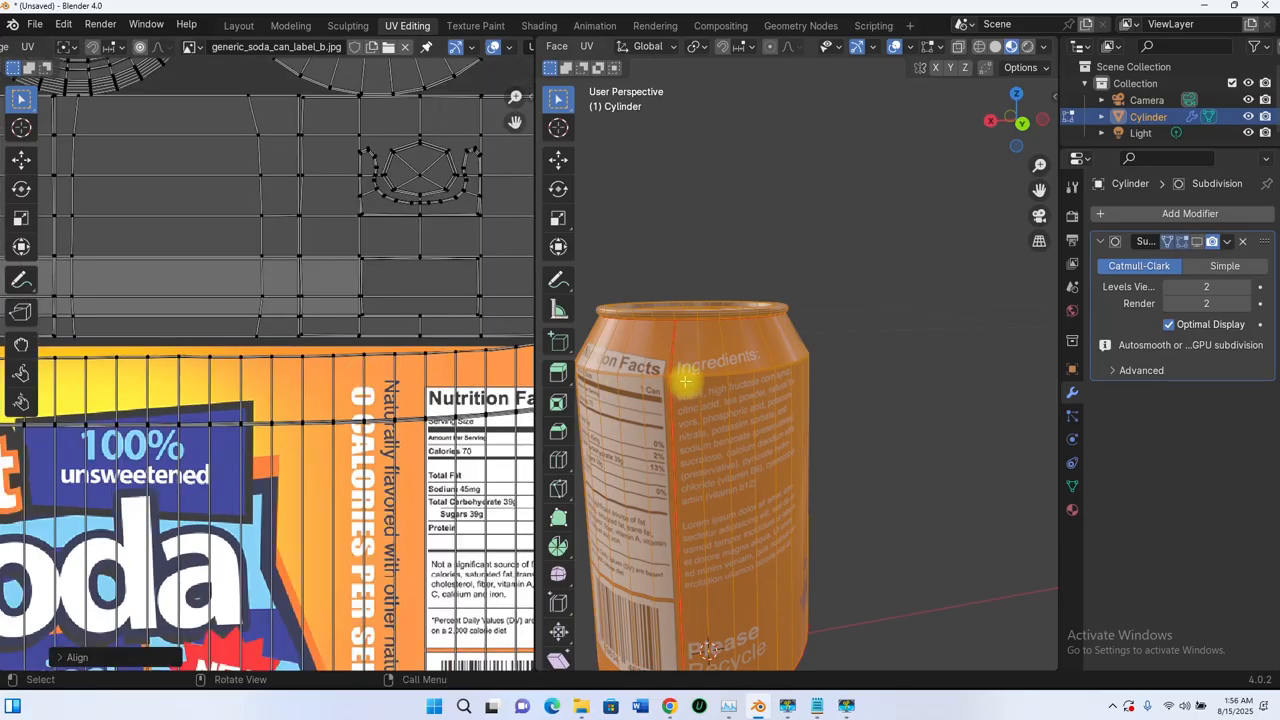
middle_drag(685, 381, 749, 384)
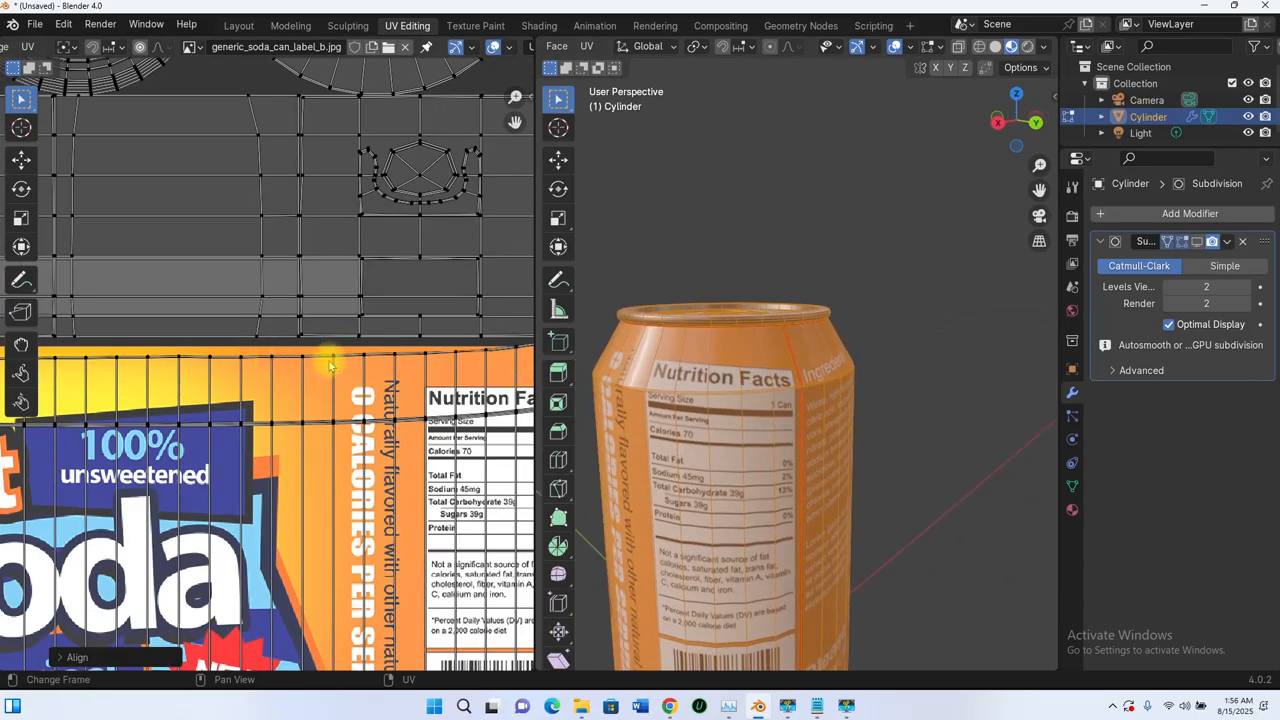
scroll(330, 365, down, 4)
scroll(380, 486, up, 6)
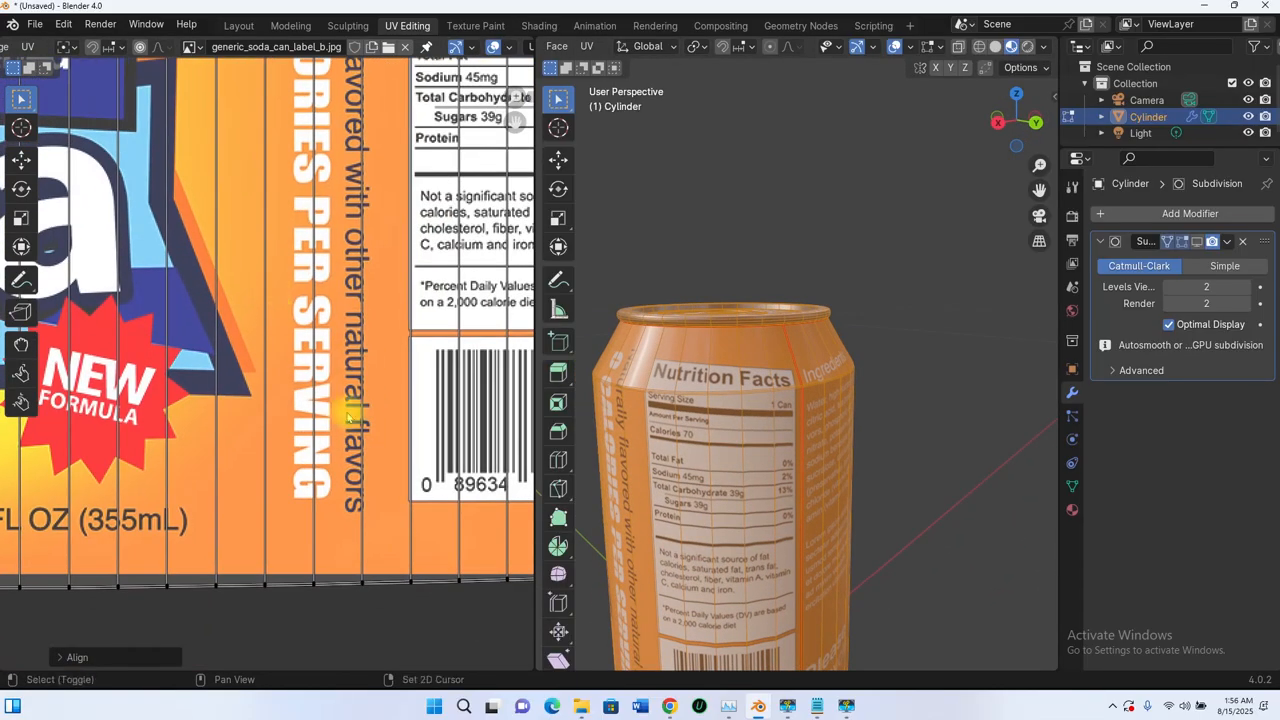
scroll(347, 418, down, 2)
scroll(383, 437, up, 4)
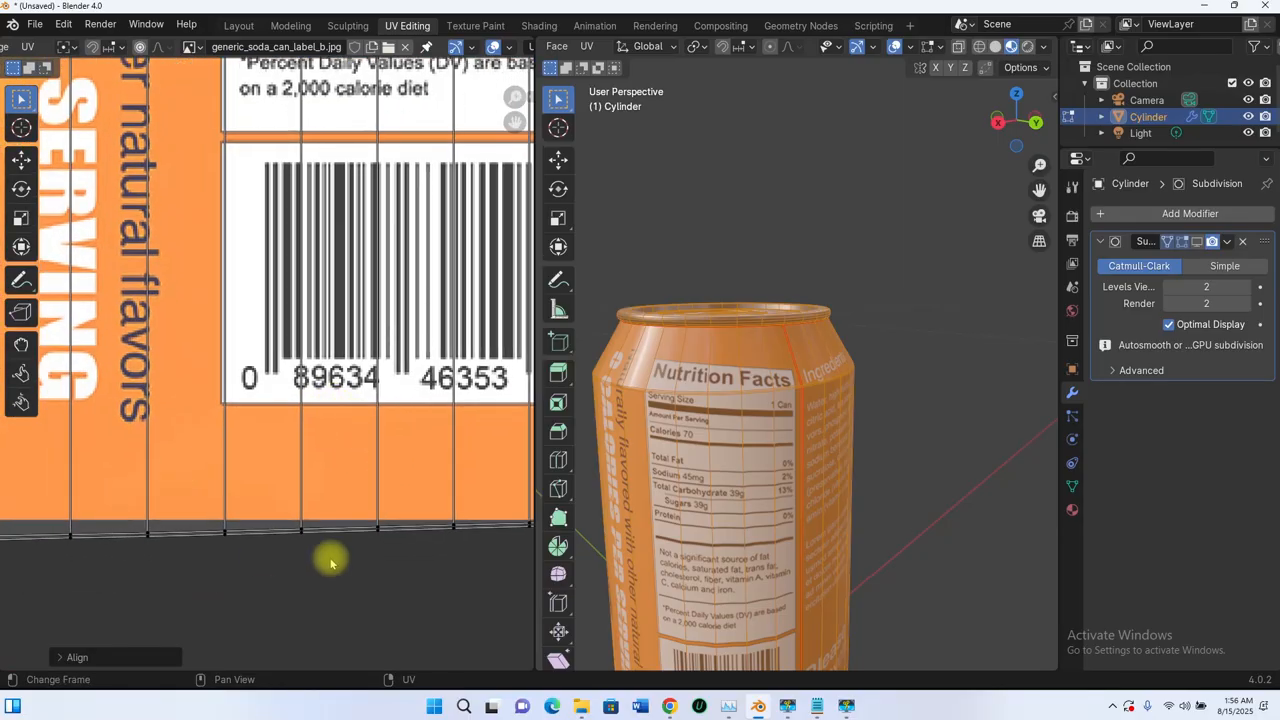
alt+click(259, 538)
right_click(259, 538)
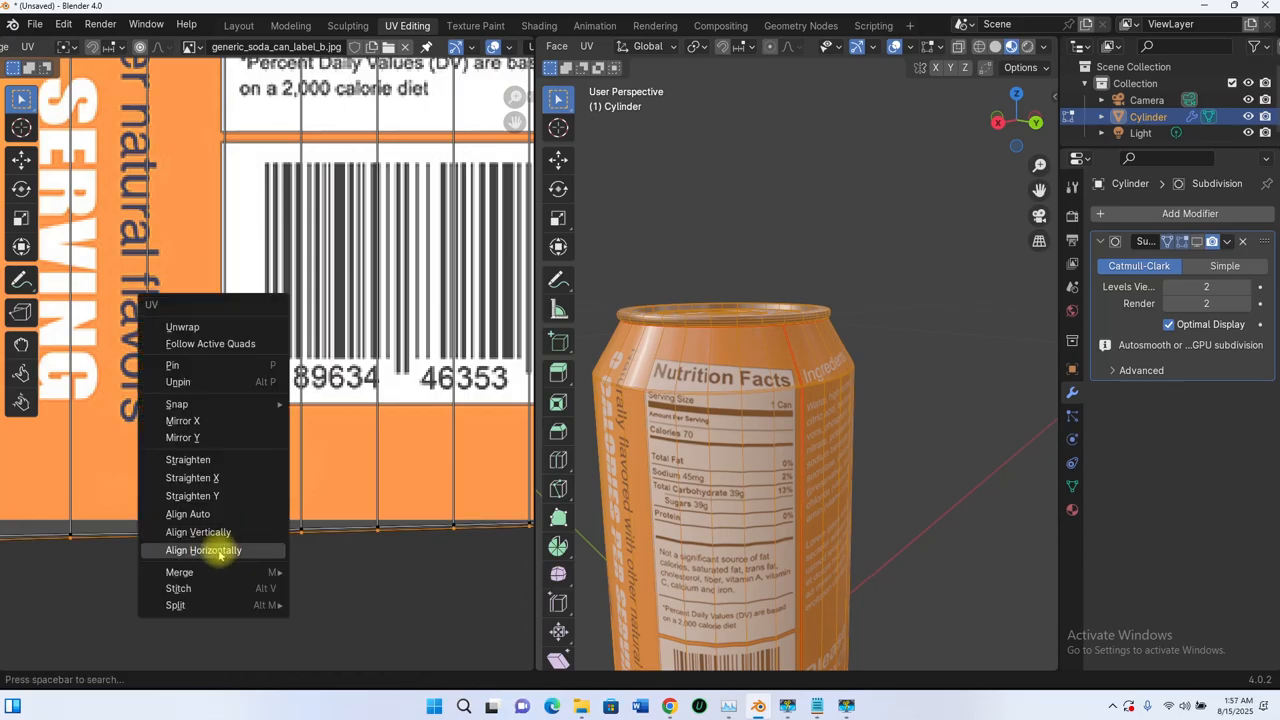
click(220, 551)
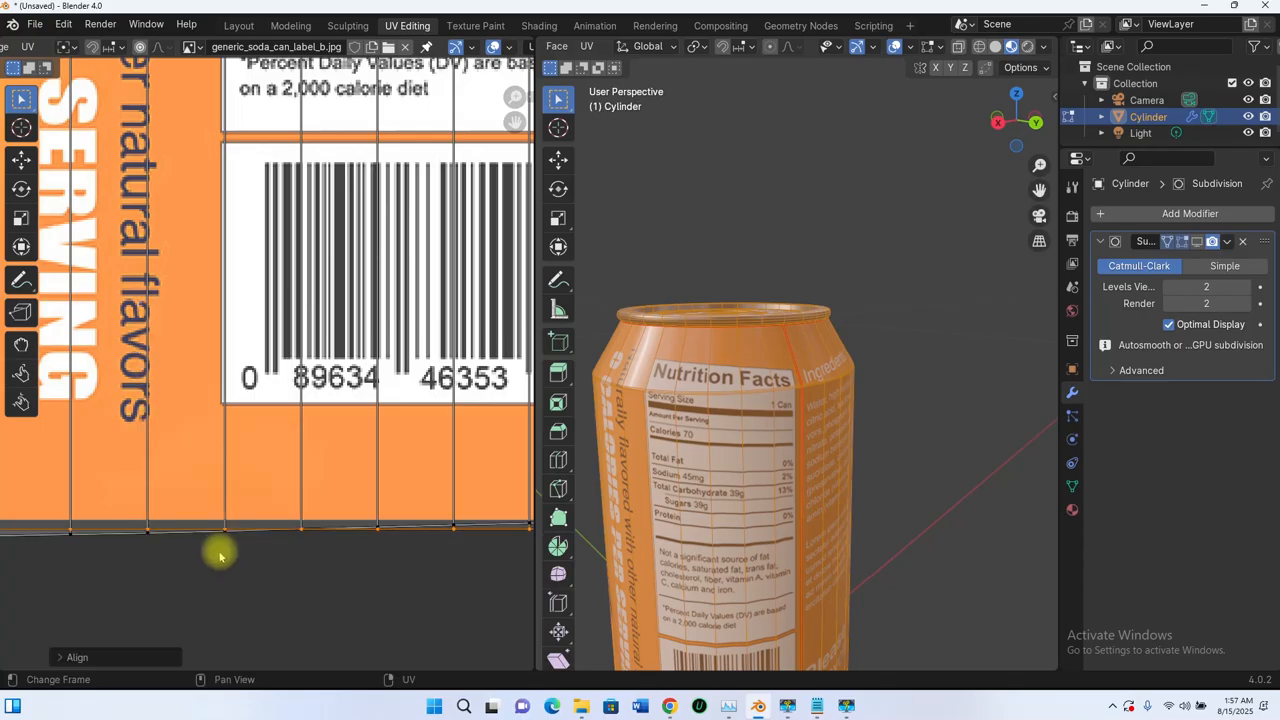
right_click(165, 540)
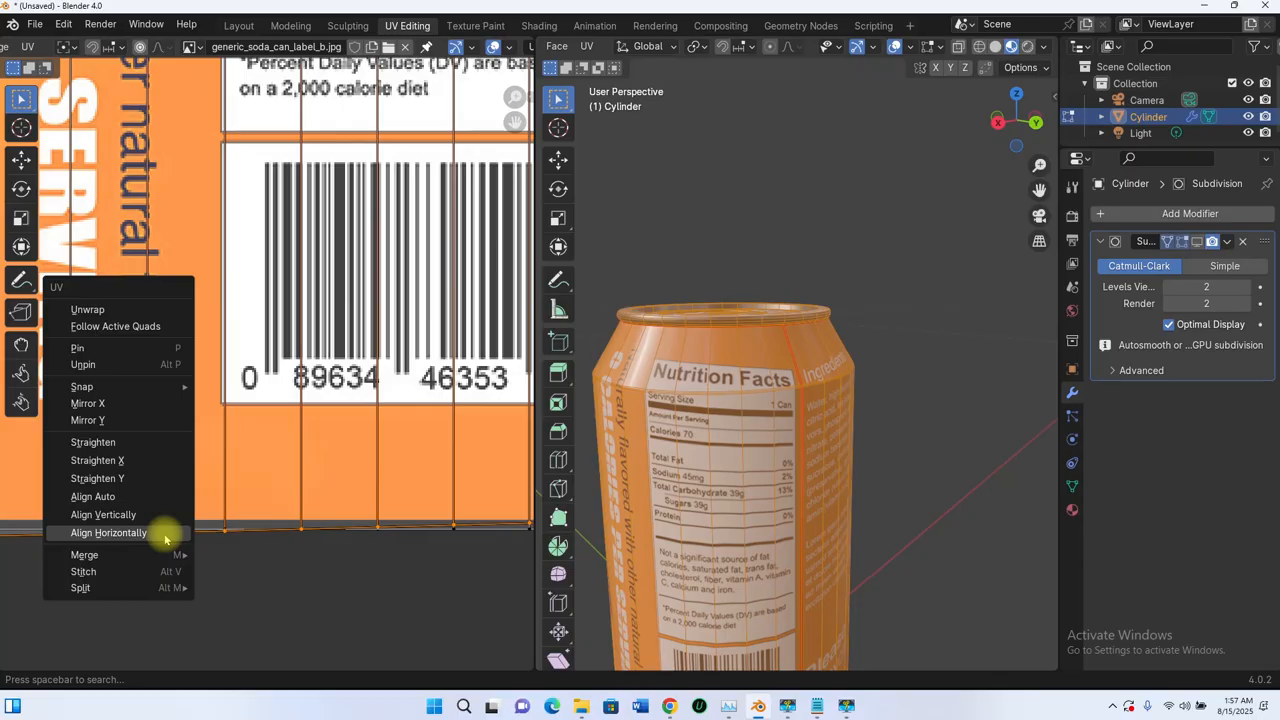
click(165, 535)
- Align the sloped edge loop under the Nutrition Facts heading horizontally
scroll(206, 523, down, 3)
scroll(255, 517, up, 3)
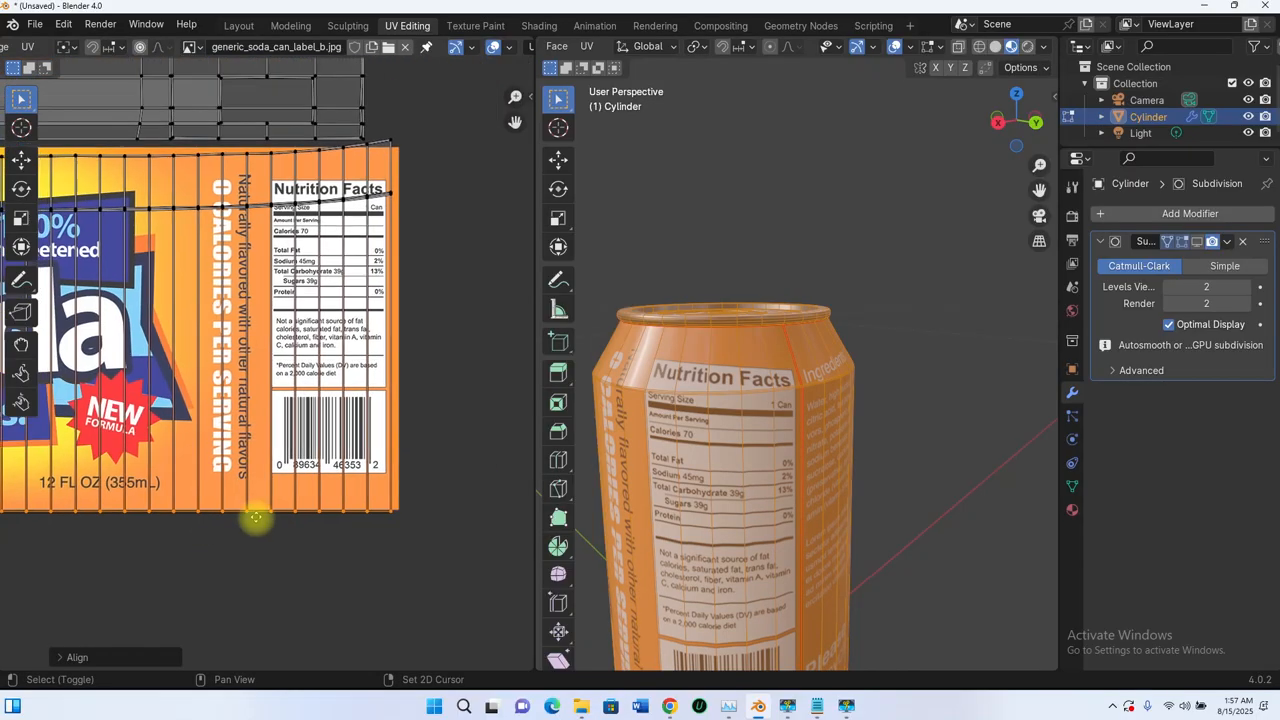
scroll(255, 517, up, 4)
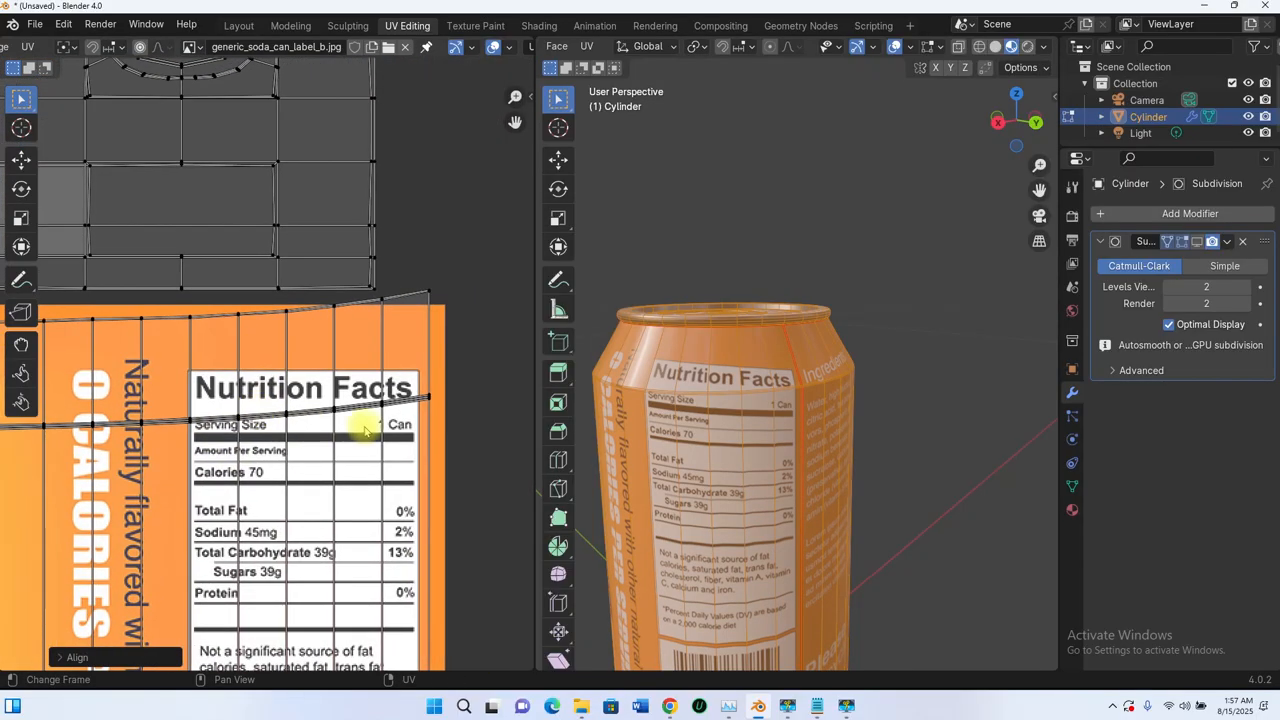
scroll(365, 430, up, 5)
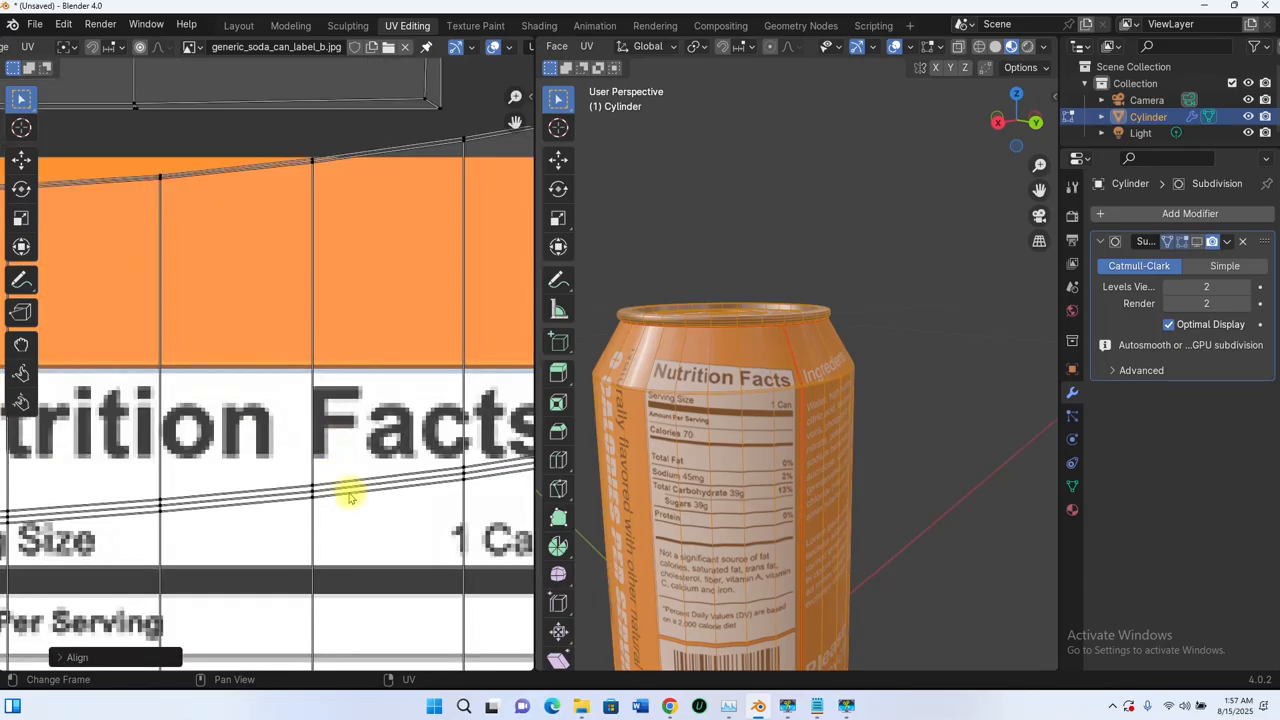
alt+click(350, 494)
right_click(351, 490)
click(351, 489)
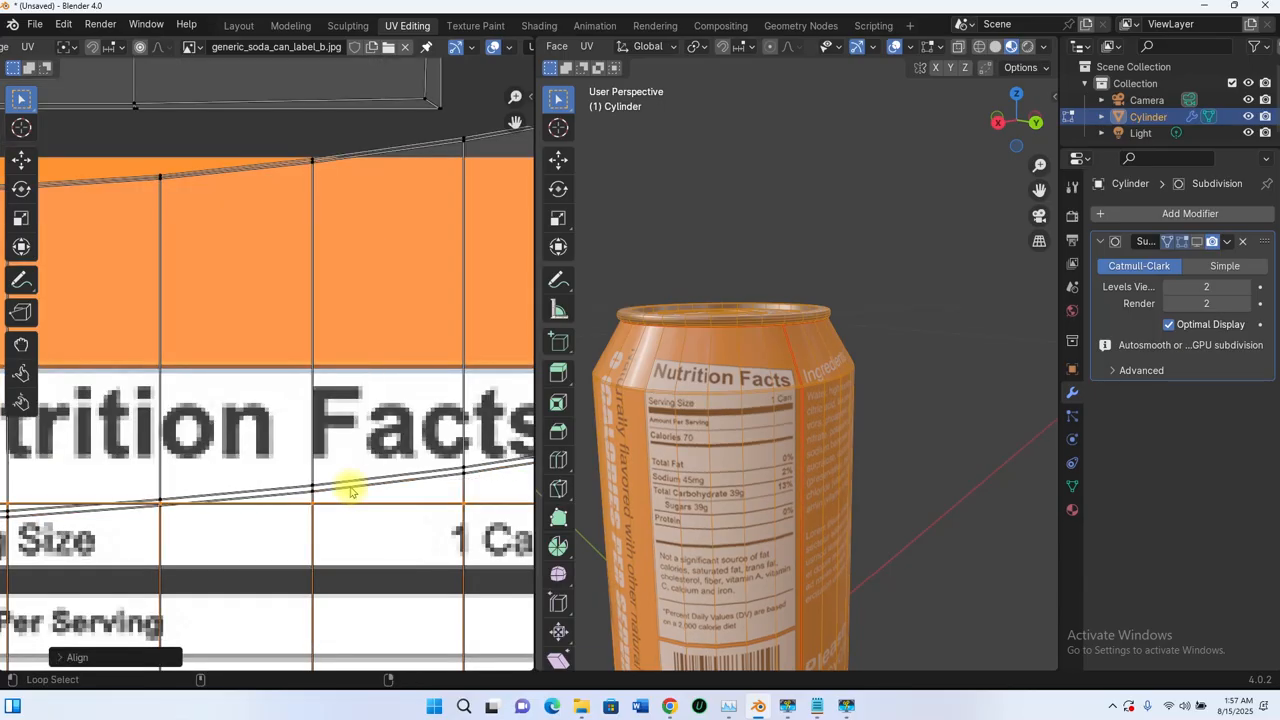
right_click(351, 491)
click(351, 489)
alt+click(355, 485)
right_click(356, 486)
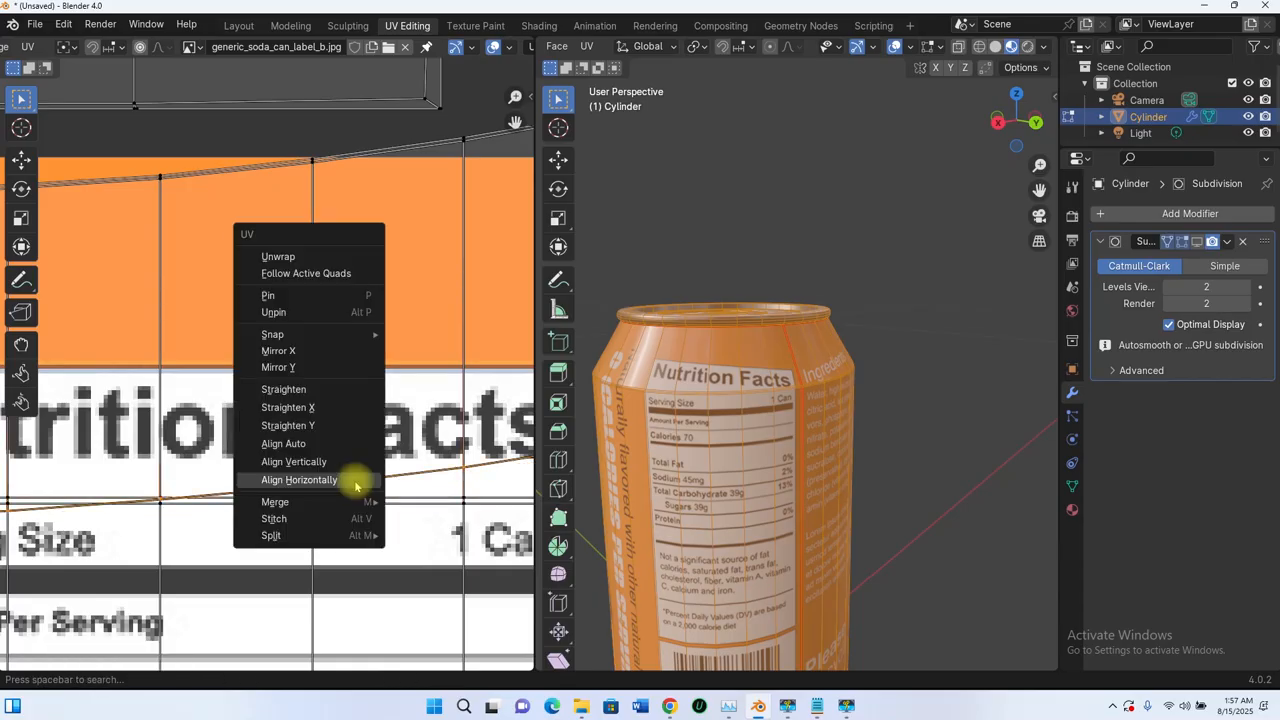
click(356, 485)
- Level the label's top edge loop horizontally
shift+middle_drag(323, 258, 317, 409)
scroll(322, 354, up, 3)
shift+middle_drag(322, 289, 350, 390)
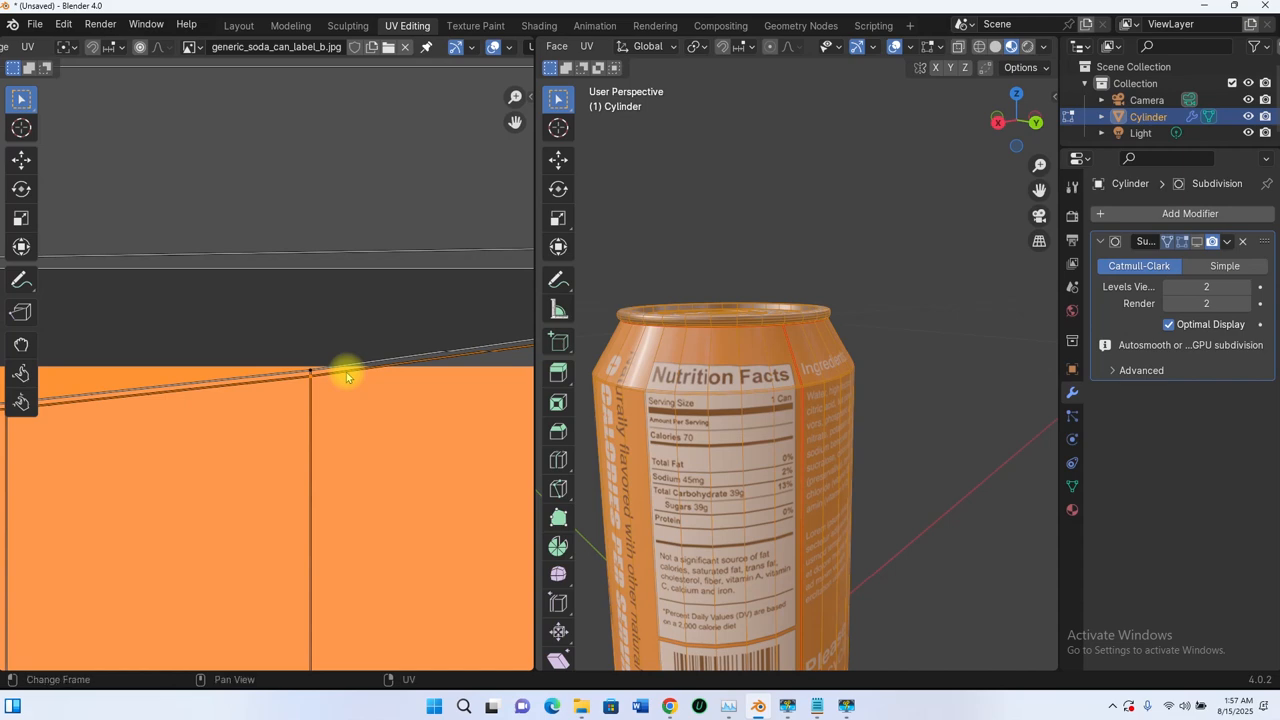
right_click(346, 372)
click(346, 371)
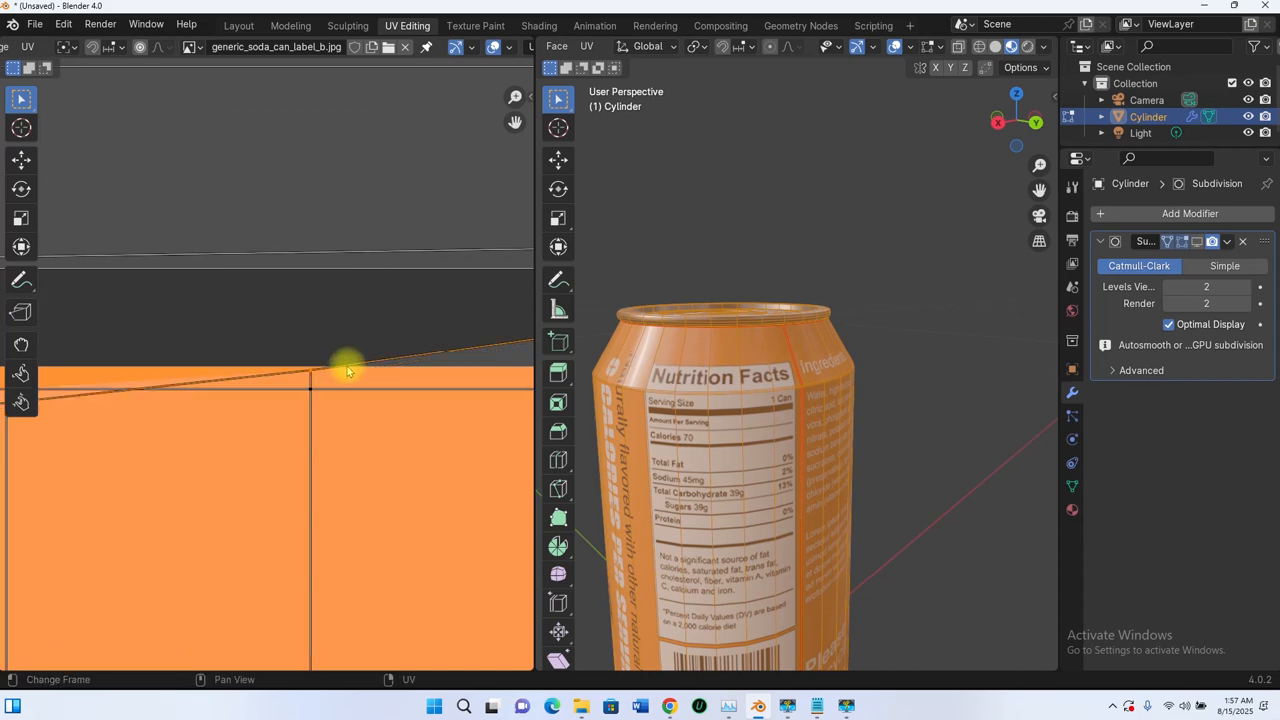
right_click(346, 370)
click(345, 367)
scroll(345, 368, down, 10)
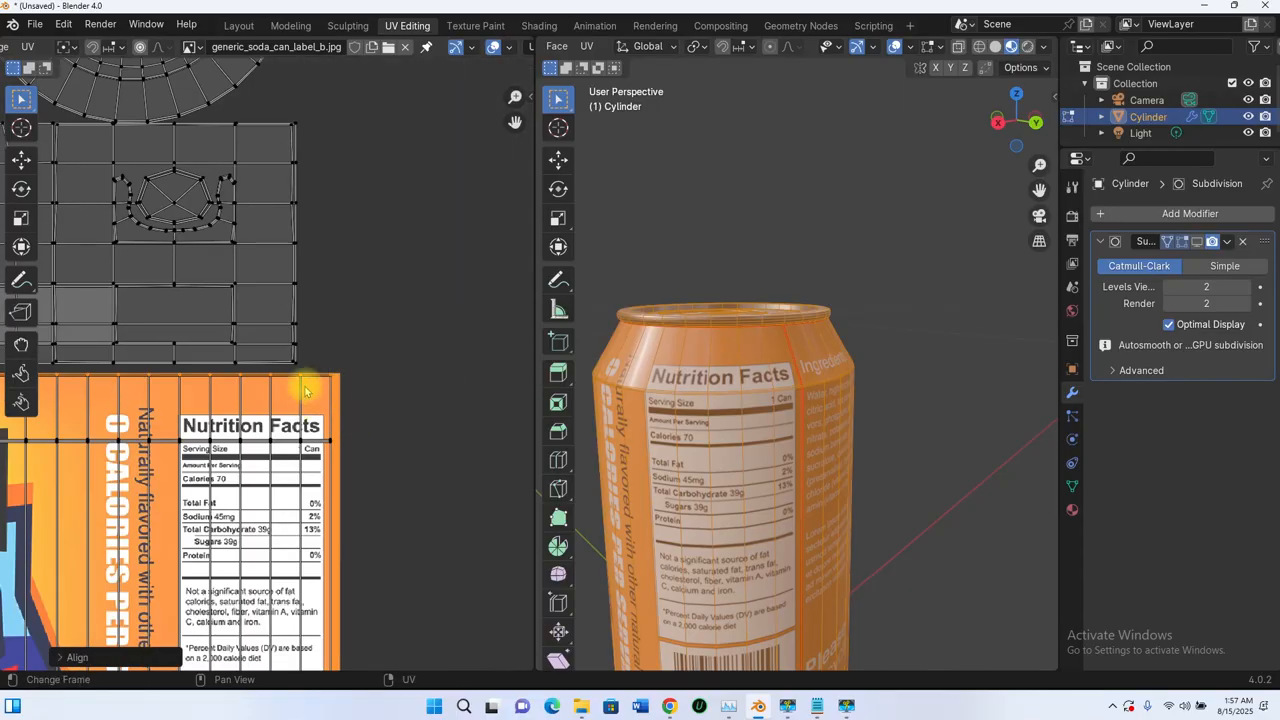
scroll(306, 390, down, 3)
- Select the whole label UV island and box-select its vertices in the UV Editor
mouse_move(805, 394)
middle_down()
mouse_move(766, 374)
mouse_move(800, 388)
middle_up()
scroll(677, 391, up, 6)
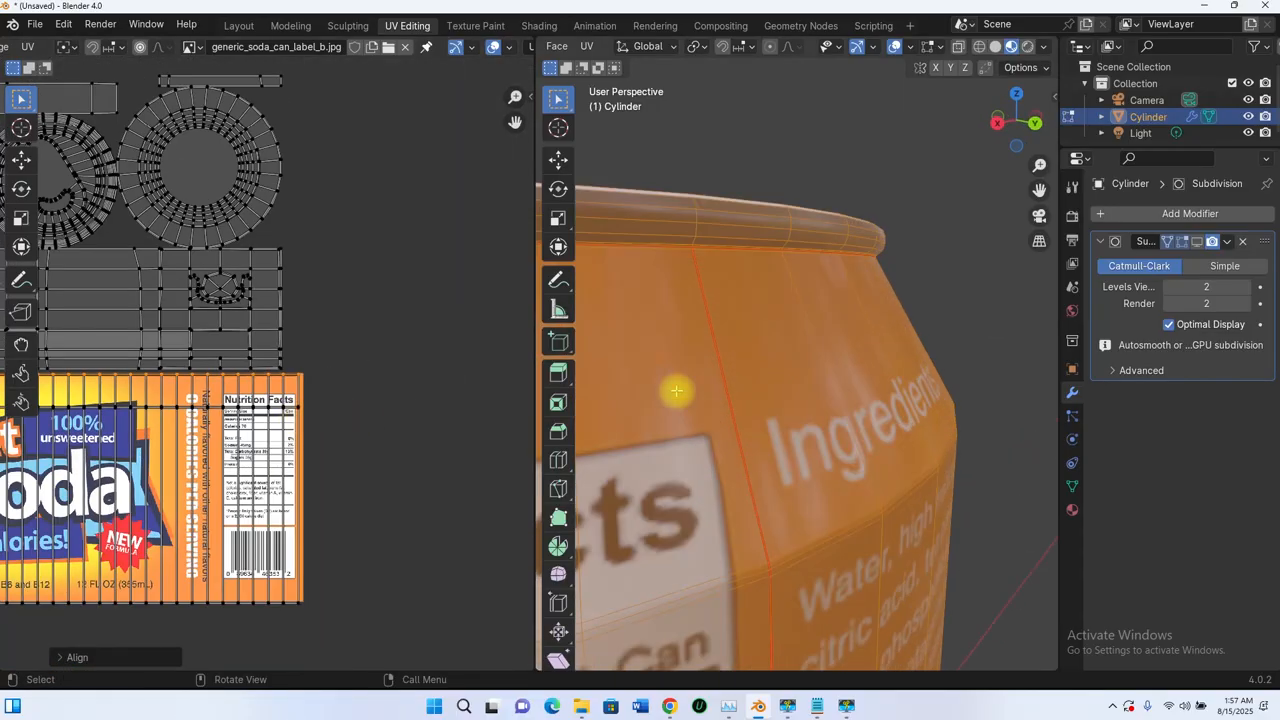
scroll(700, 398, down, 8)
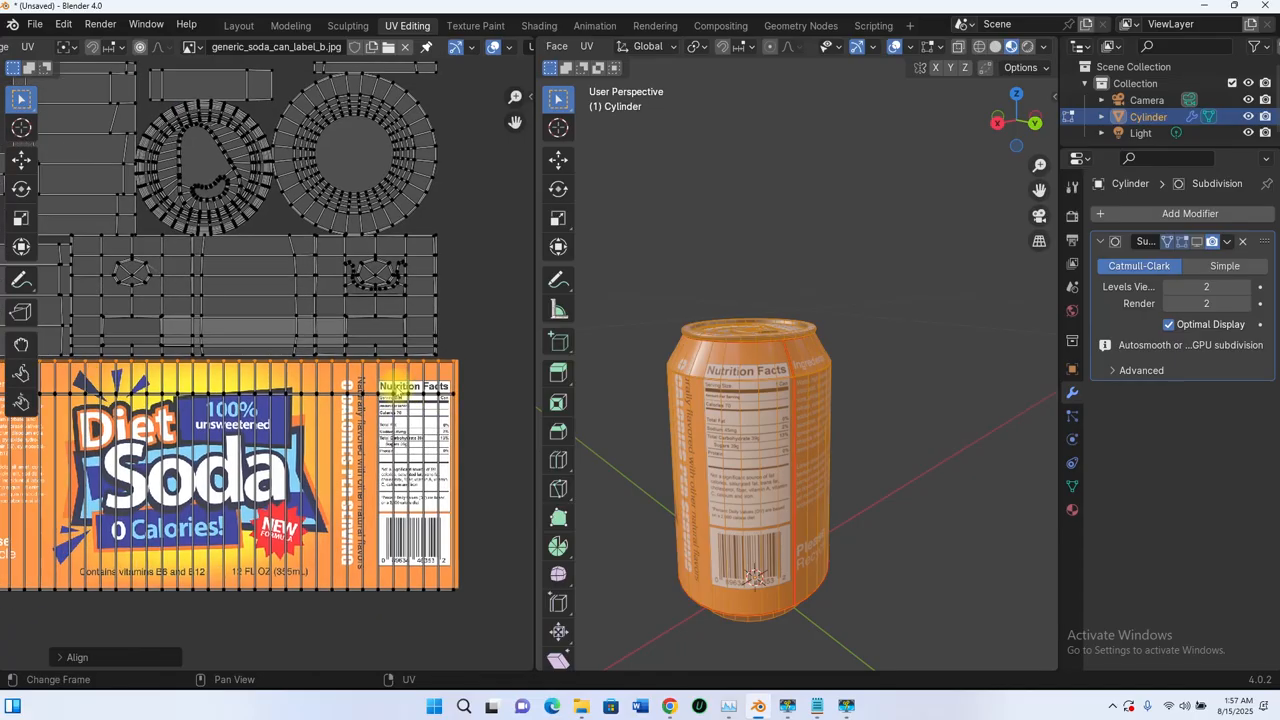
scroll(232, 408, down, 4)
scroll(186, 397, up, 2)
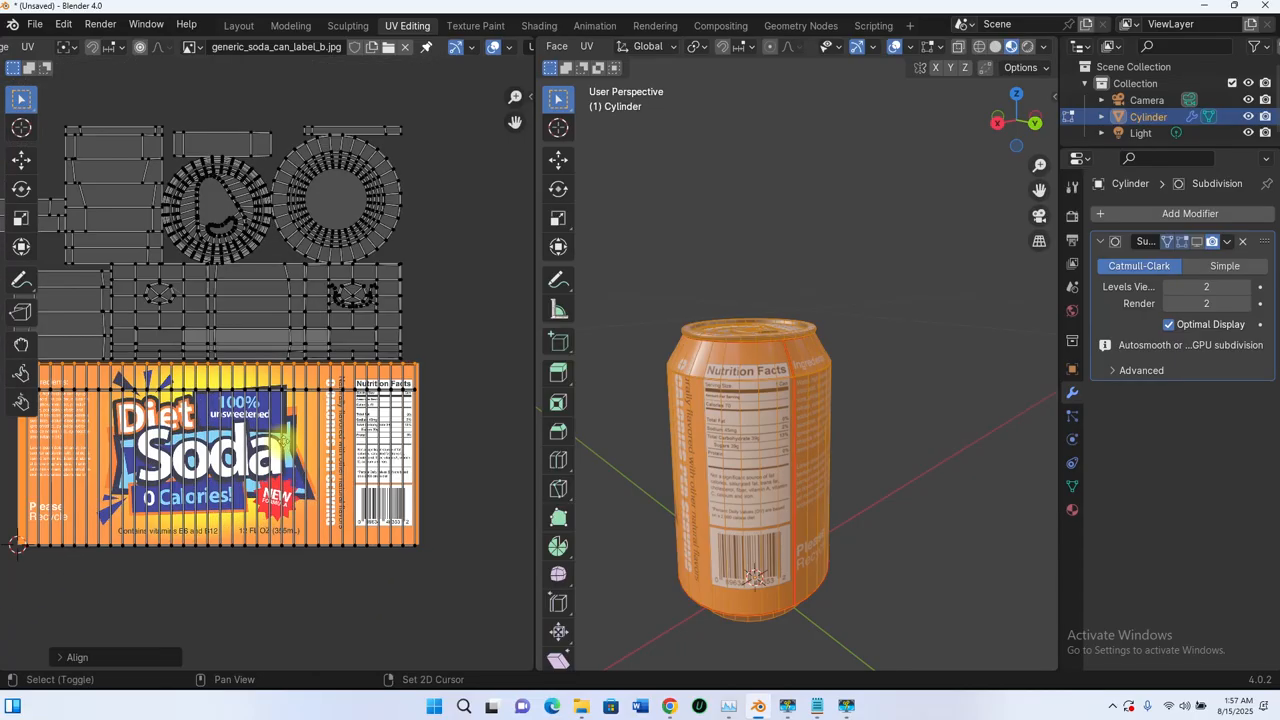
middle_drag(282, 441, 352, 426)
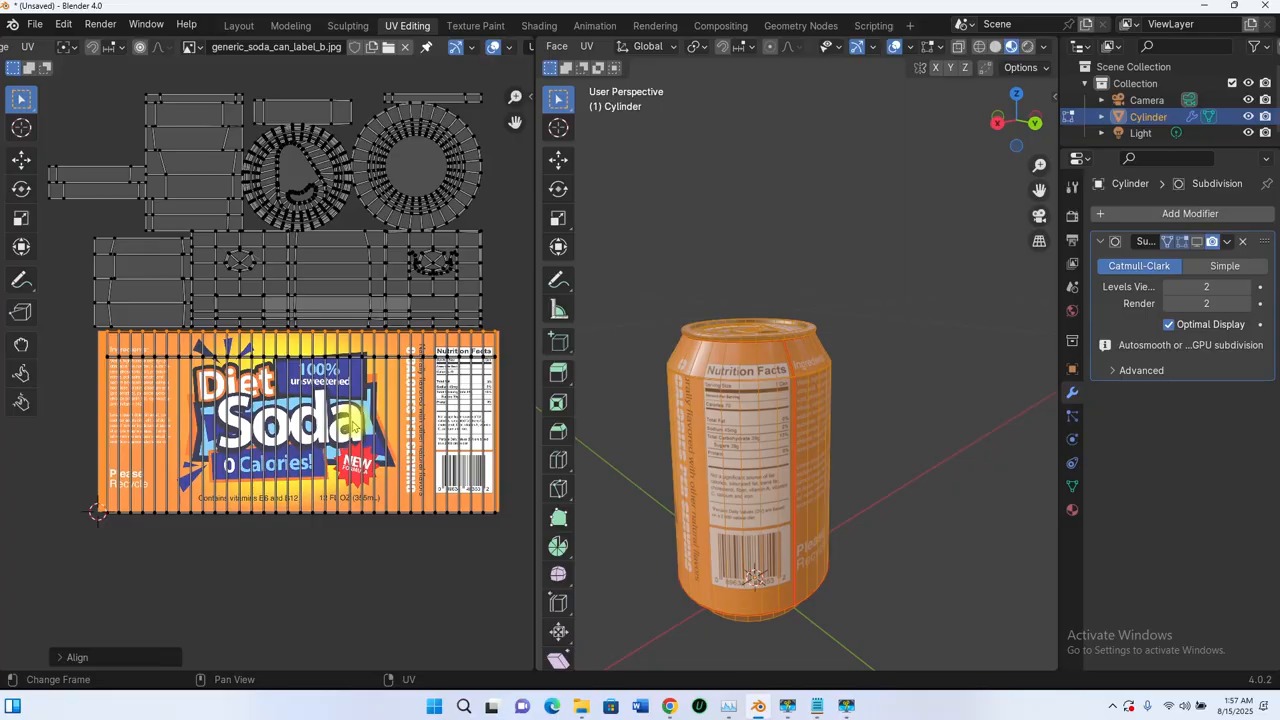
key(l)
scroll(133, 369, up, 4)
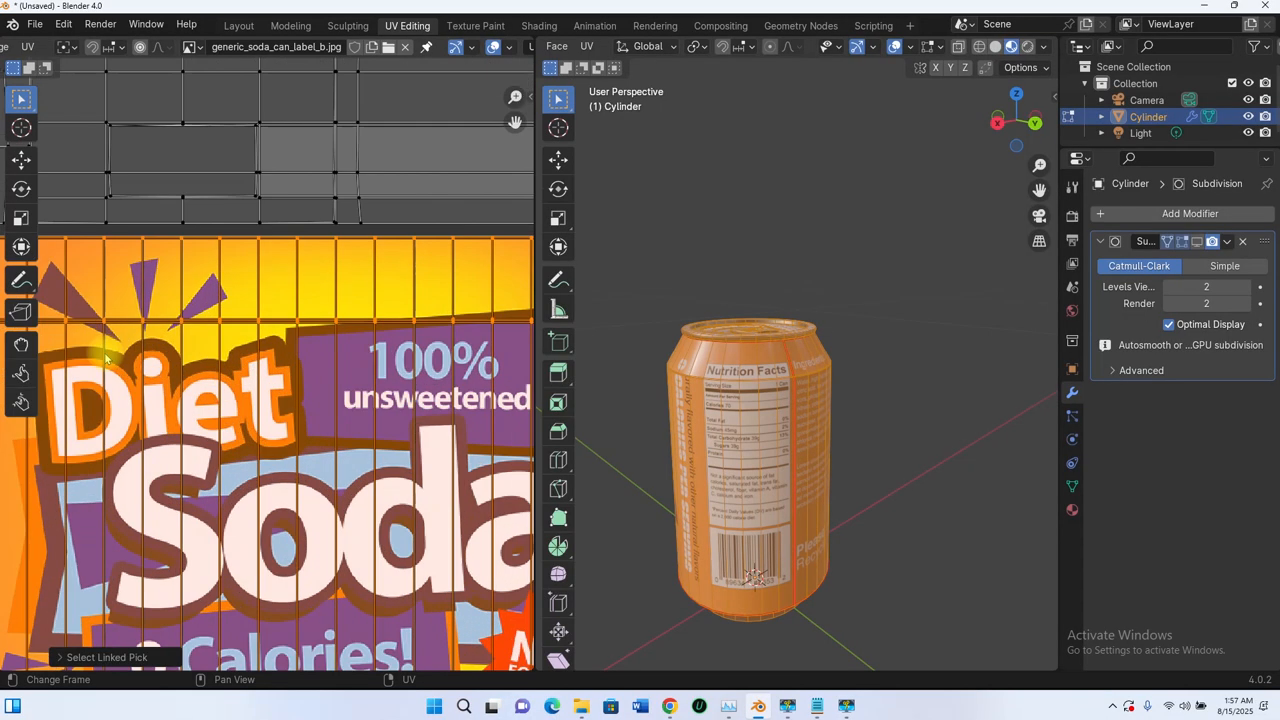
scroll(216, 386, down, 3)
scroll(155, 410, down, 1)
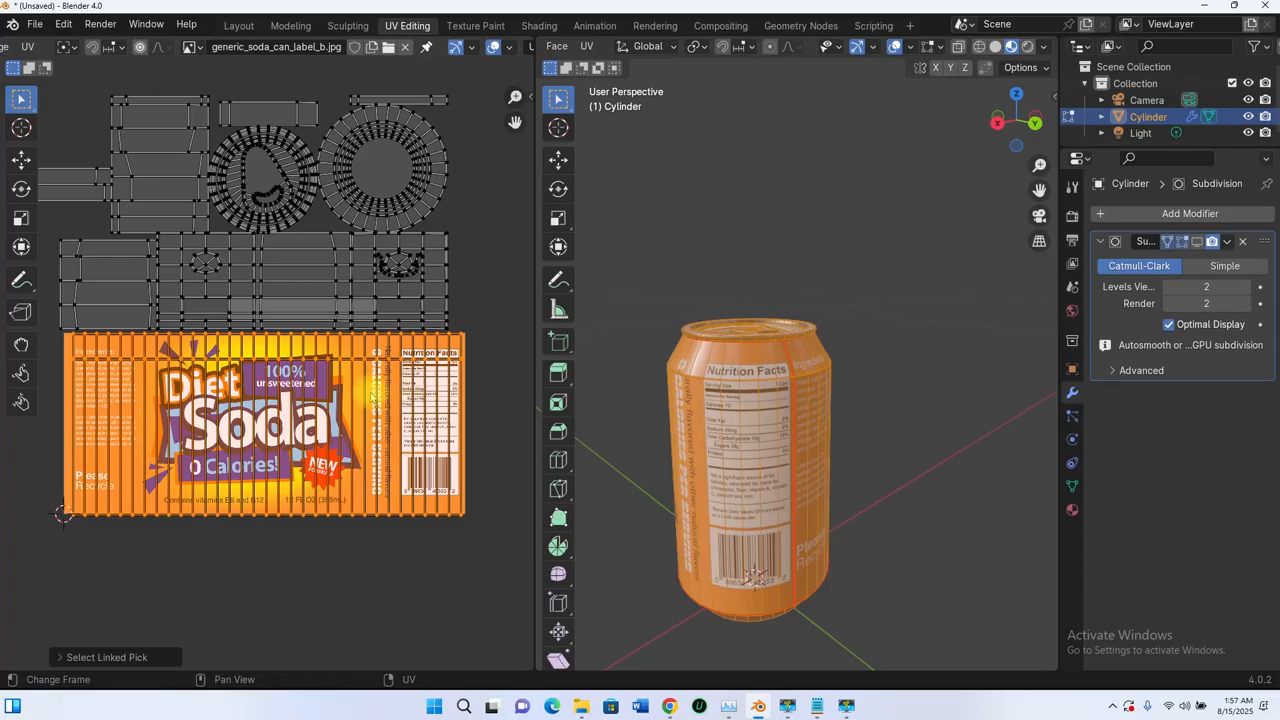
scroll(88, 351, up, 3)
scroll(80, 355, down, 3)
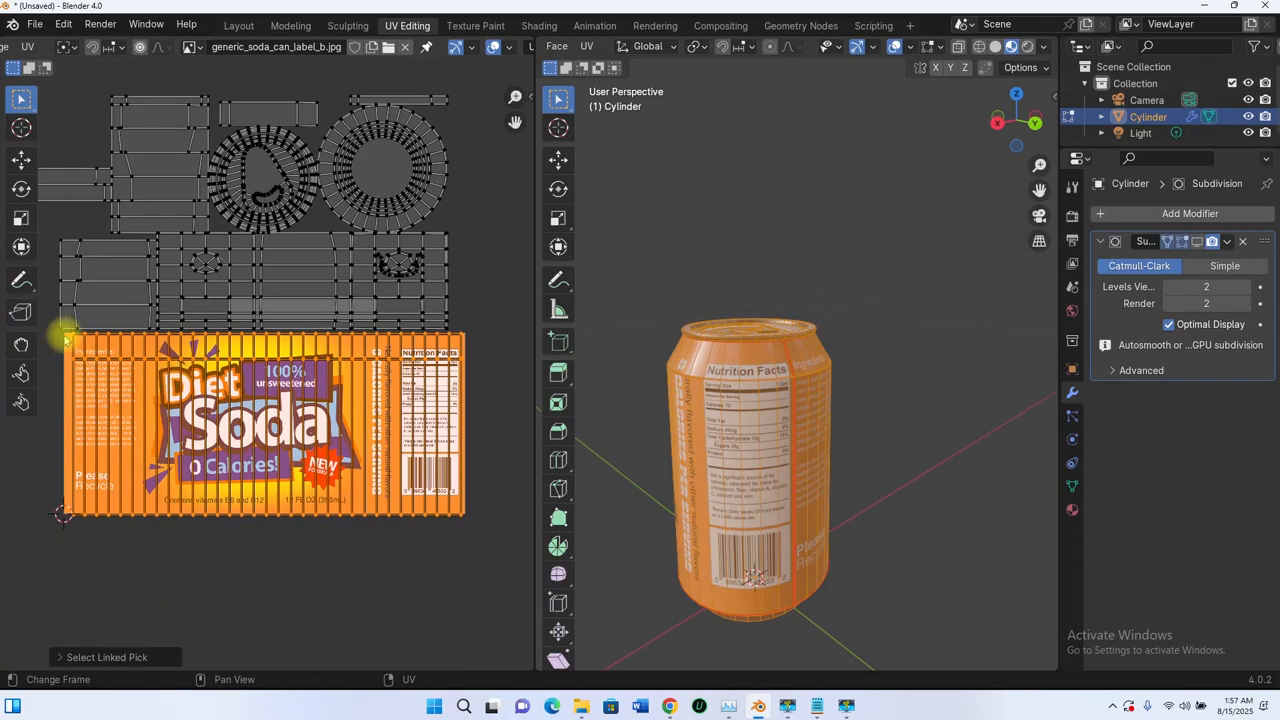
drag(64, 340, 468, 370)
scroll(318, 378, up, 5)
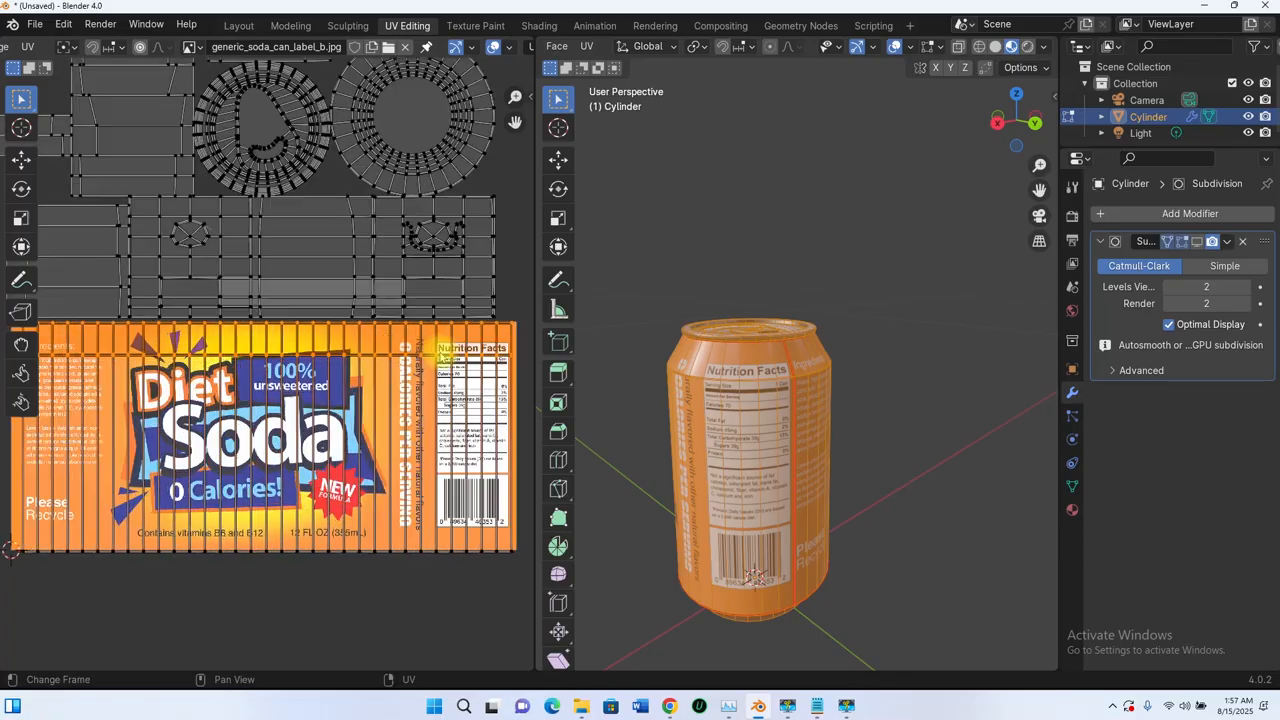
scroll(318, 374, up, 3)
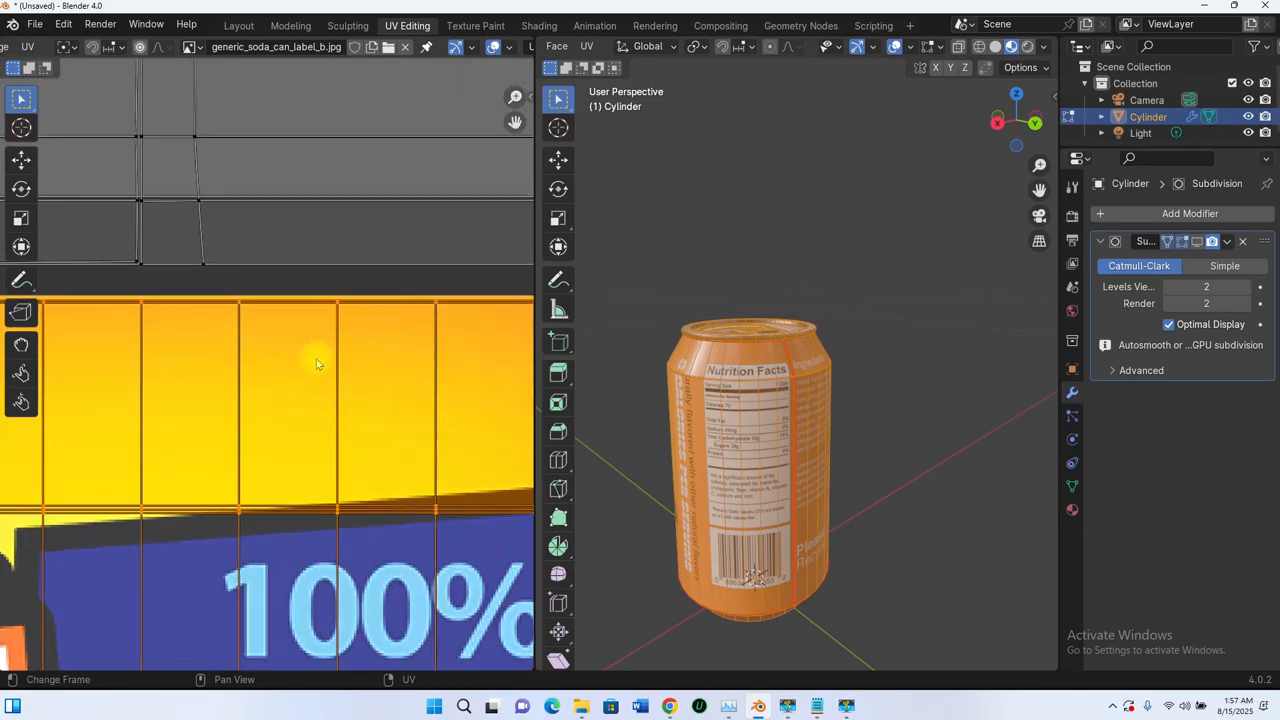
scroll(306, 317, up, 3)
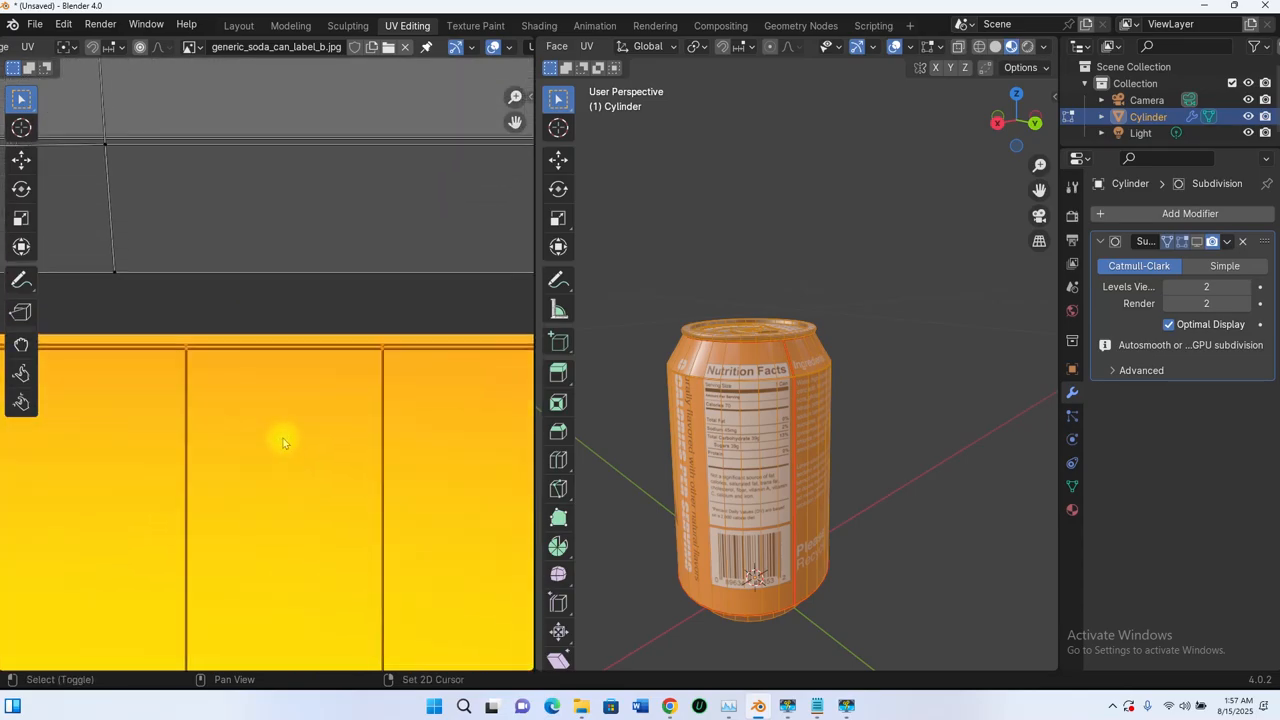
- Box-select the UVs along the label strip's bottom edge and zoom in close to it
key(g)
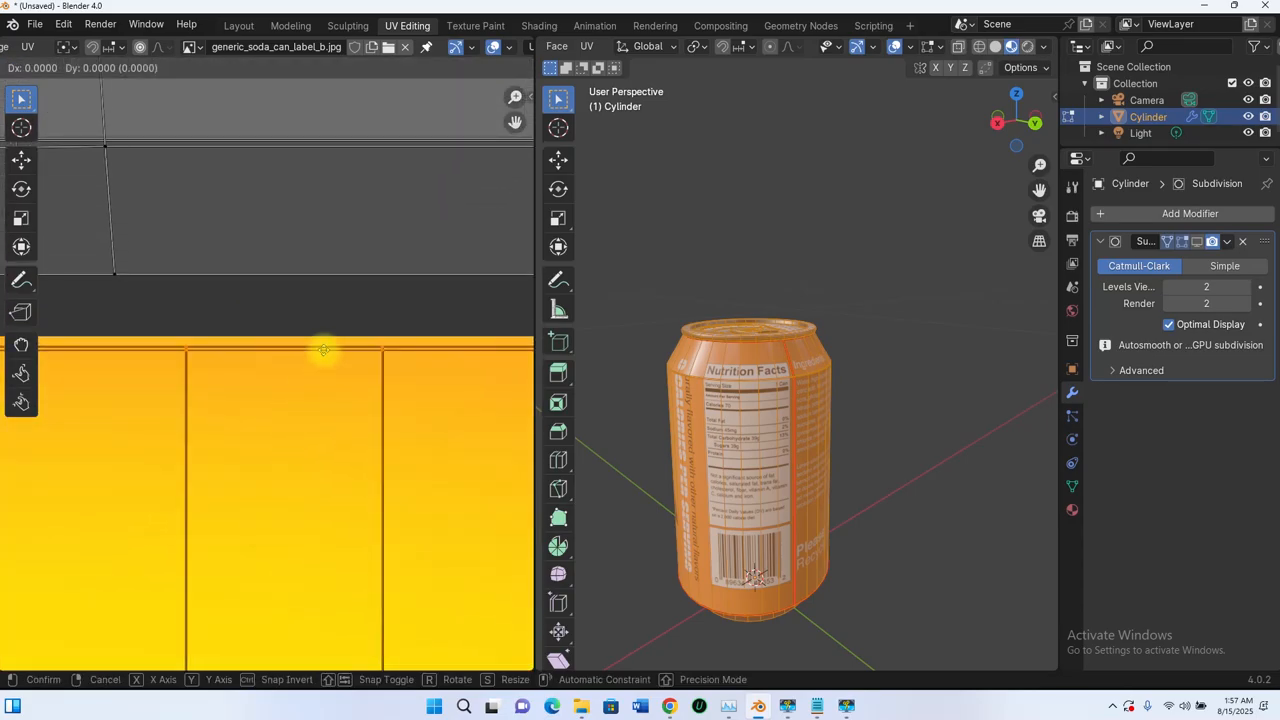
scroll(274, 382, down, 4)
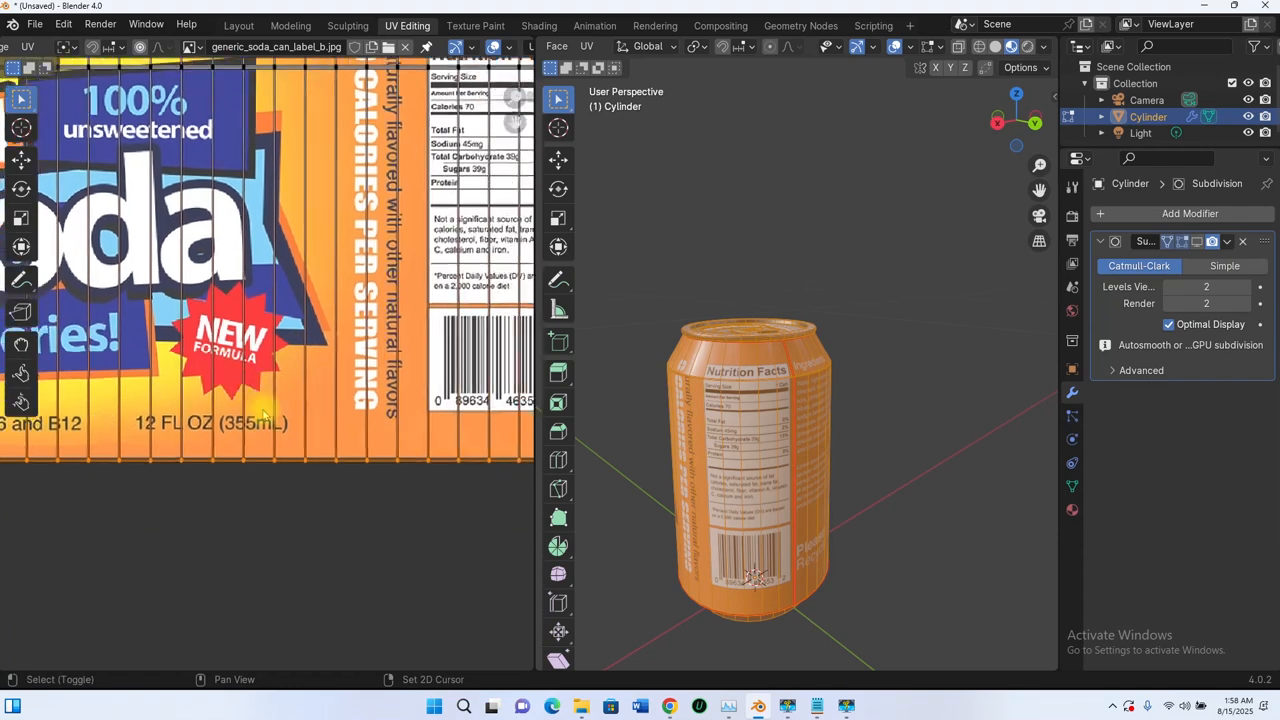
scroll(274, 382, up, 5)
middle_drag(454, 463, 263, 340)
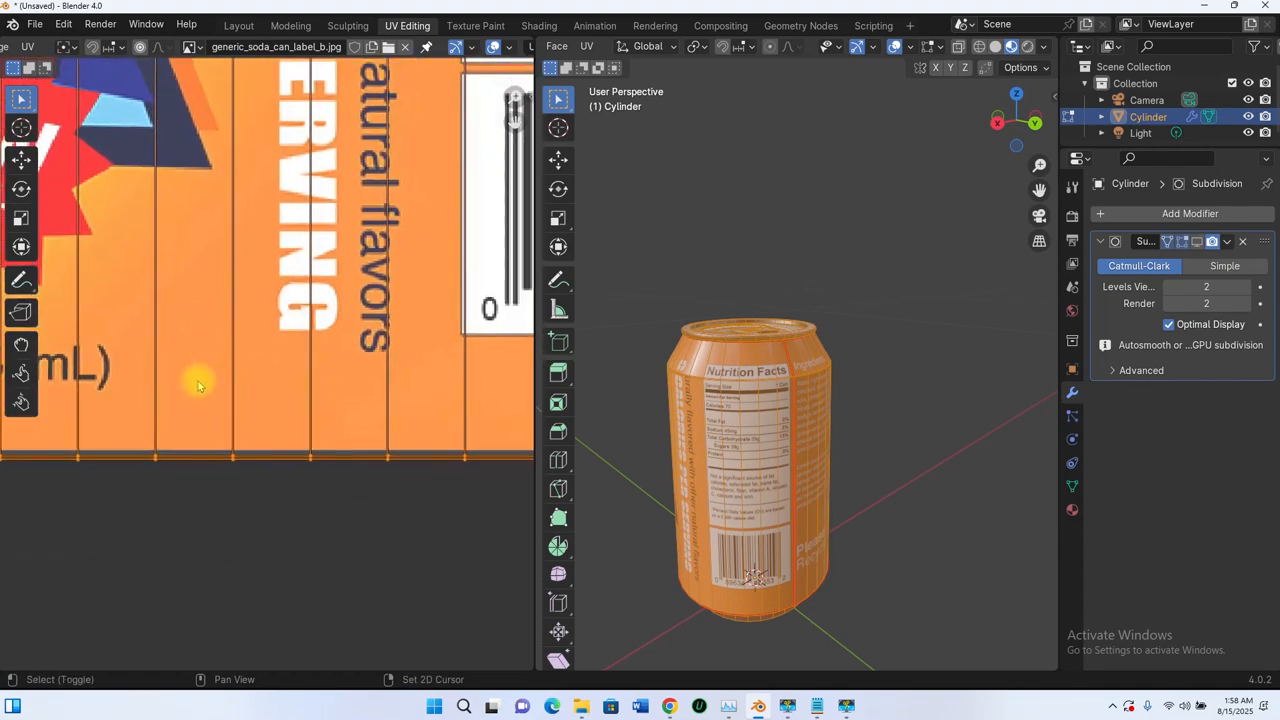
scroll(394, 443, up, 3)
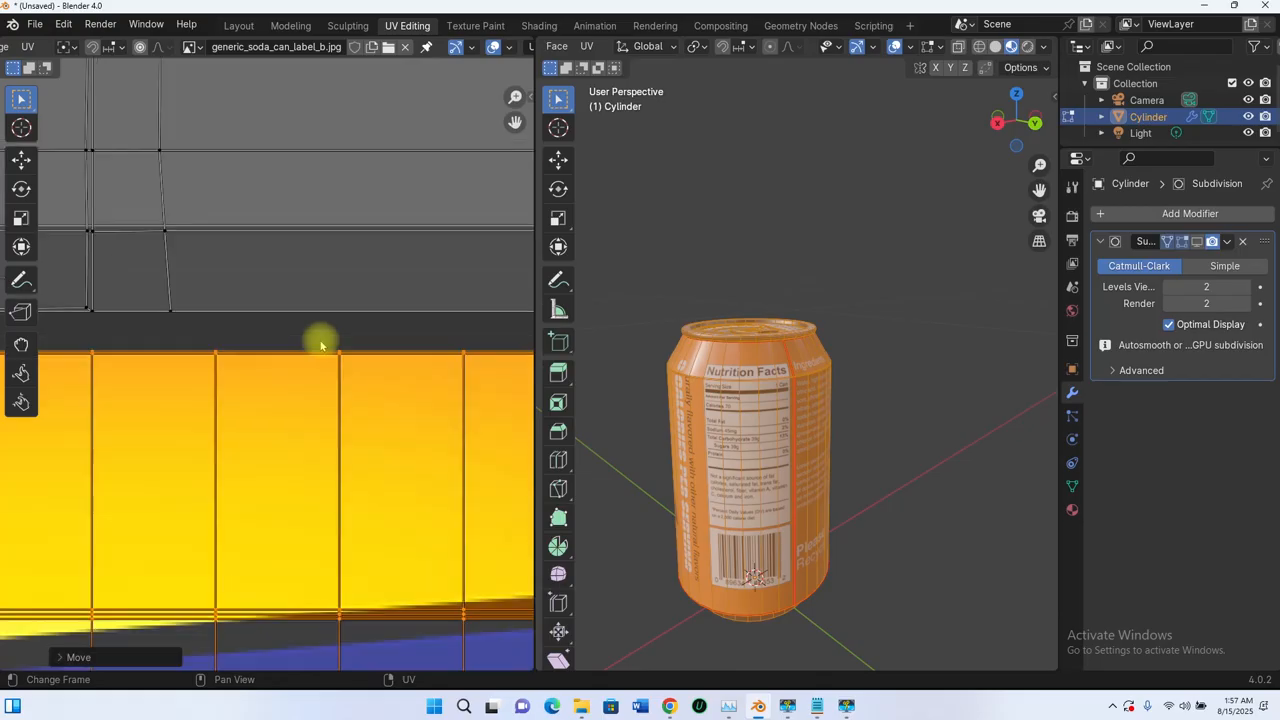
scroll(322, 343, down, 3)
scroll(320, 345, down, 4)
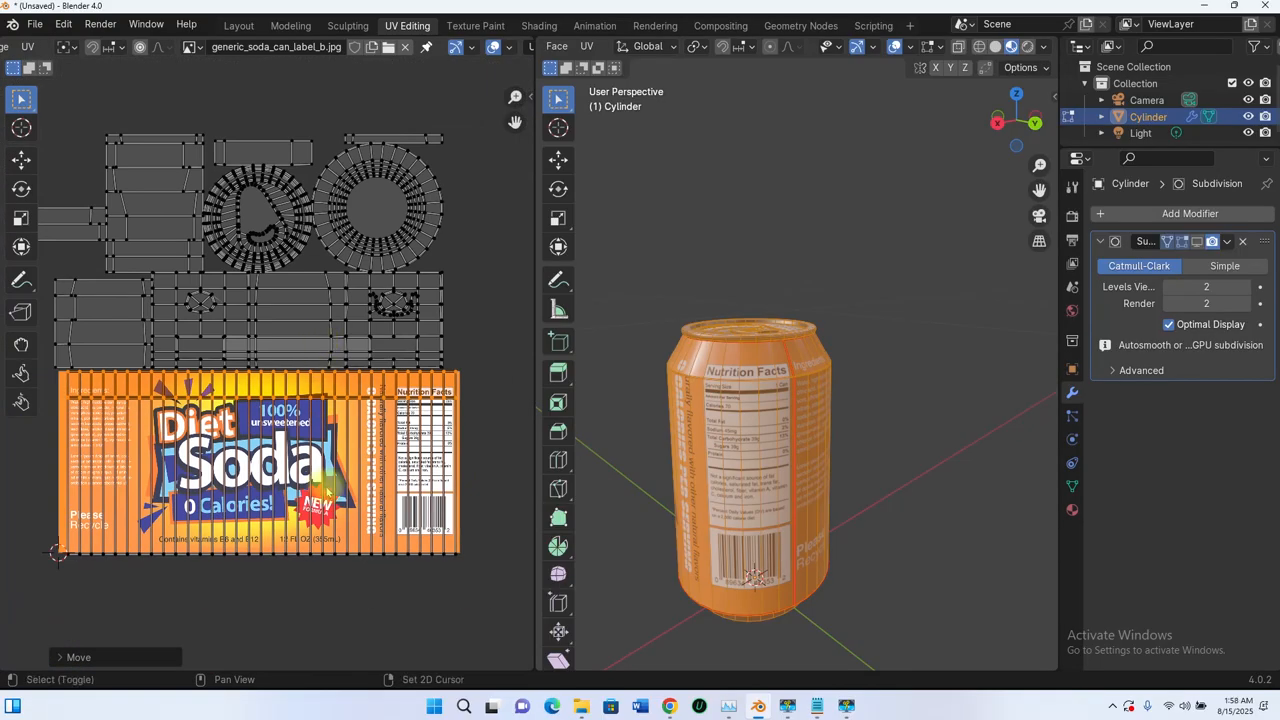
shift+middle_drag(327, 491, 321, 399)
drag(32, 440, 466, 503)
shift+middle_drag(329, 473, 272, 385)
scroll(454, 451, up, 5)
shift+middle_drag(359, 453, 216, 329)
scroll(373, 476, up, 3)
shift+middle_drag(373, 540, 307, 500)
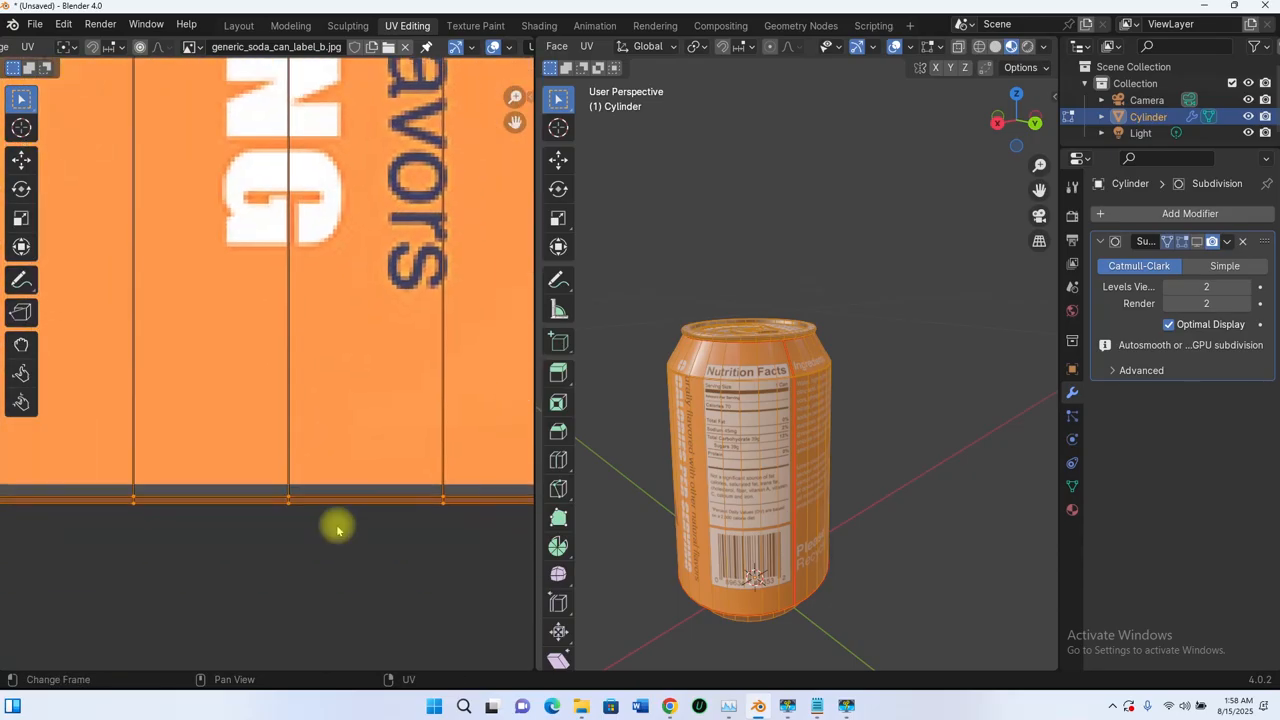
- Move the bottom UV edge up 0.0039 to meet the label image's bottom edge
key(g)
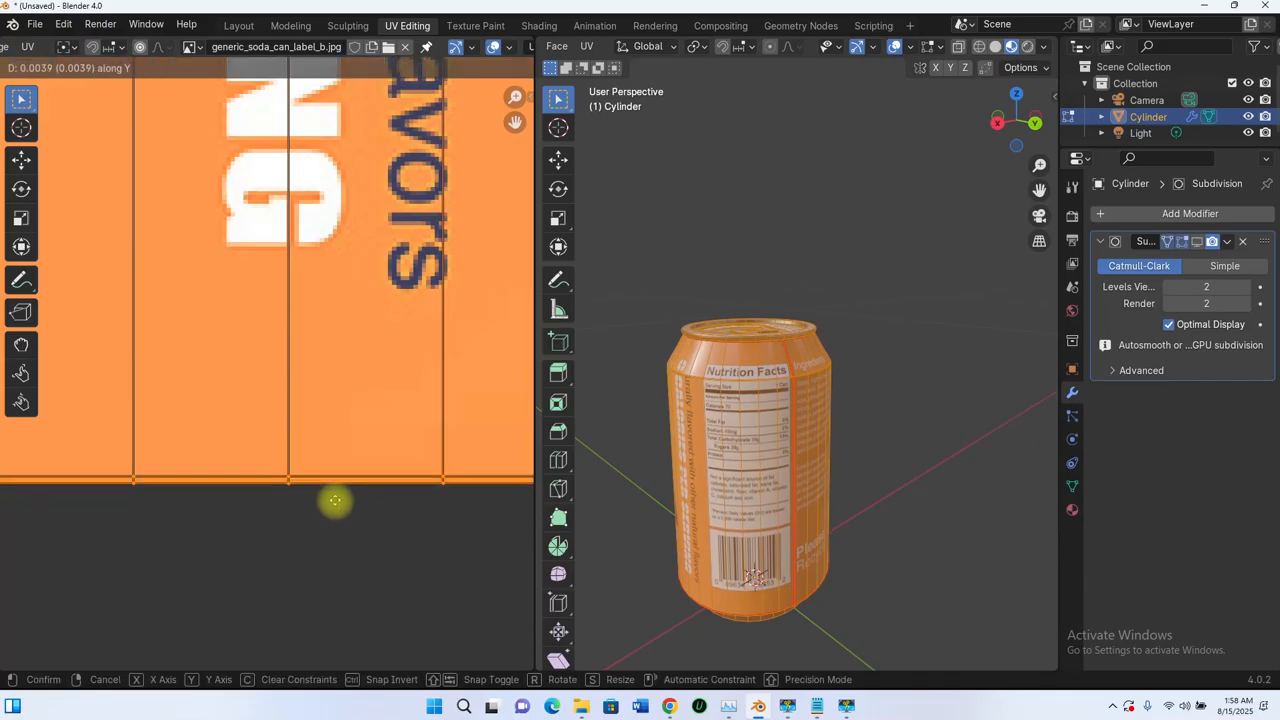
click(336, 505)
scroll(334, 504, down, 13)
shift+middle_drag(312, 469, 363, 552)
scroll(361, 388, up, 2)
scroll(361, 388, up, 1)
scroll(397, 386, down, 2)
shift+middle_drag(183, 401, 201, 415)
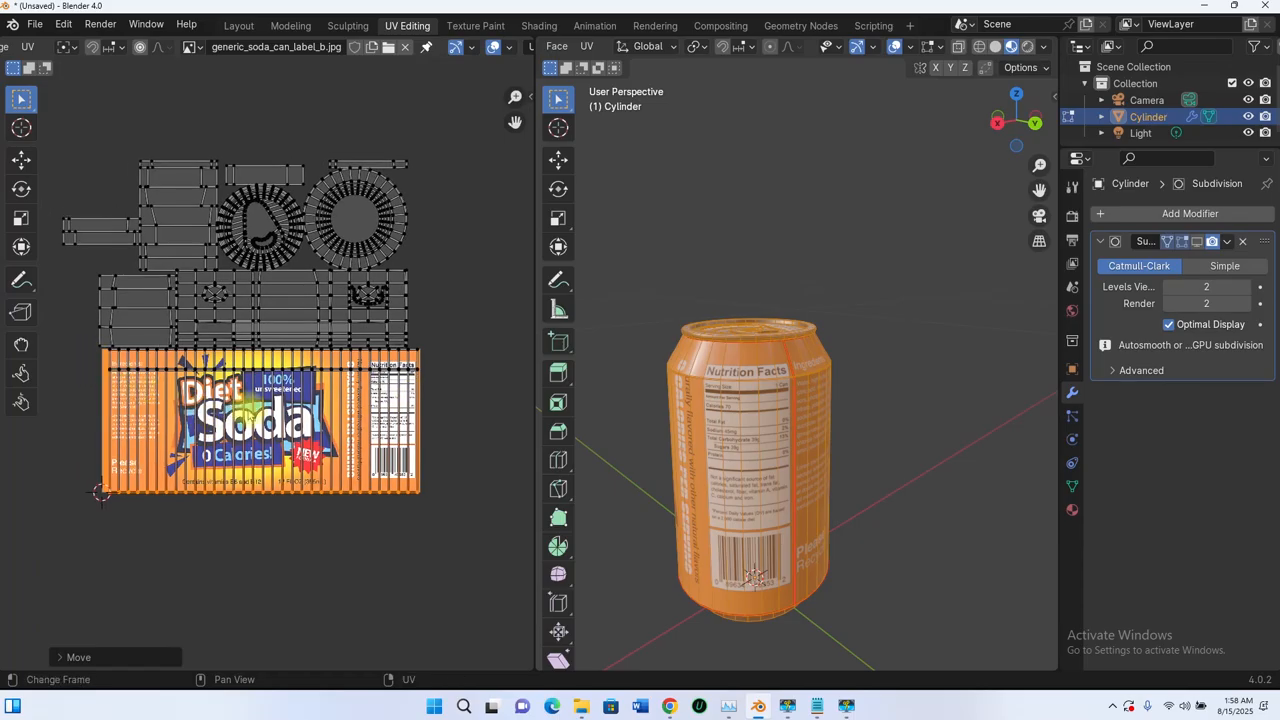
- Slide the label UV island along X, then stretch it horizontally along X
key(l)
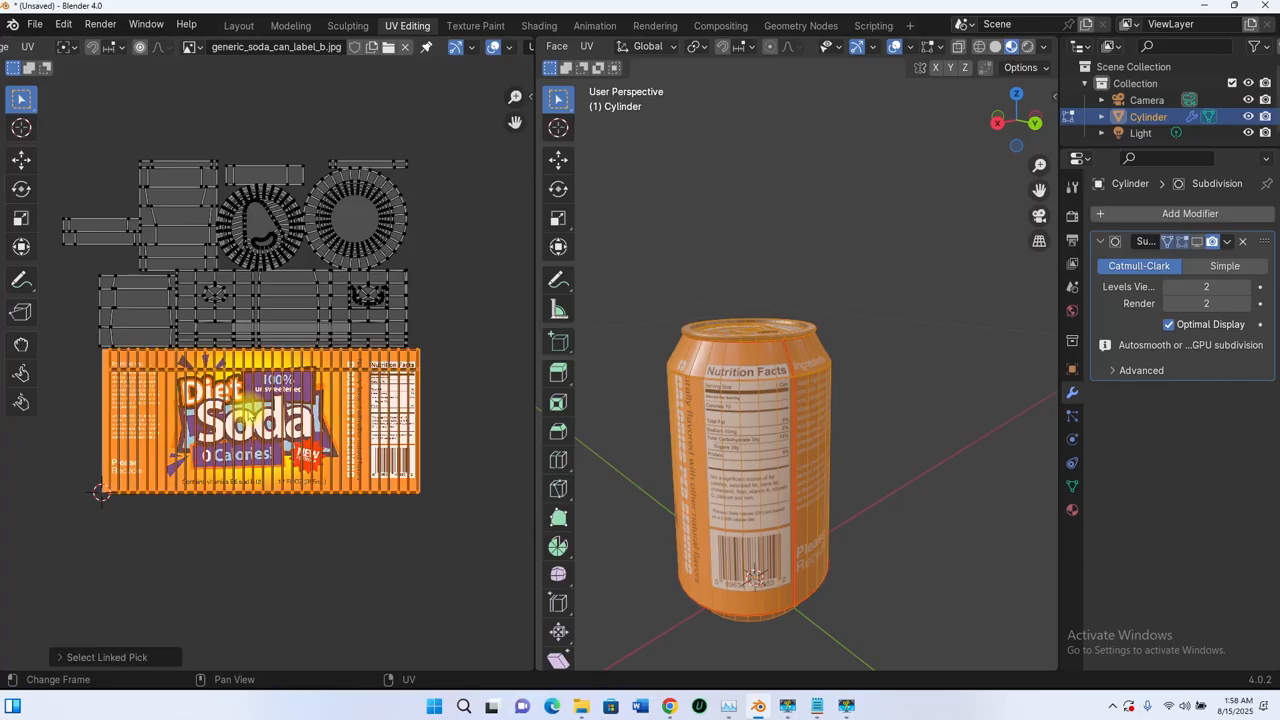
key(g)
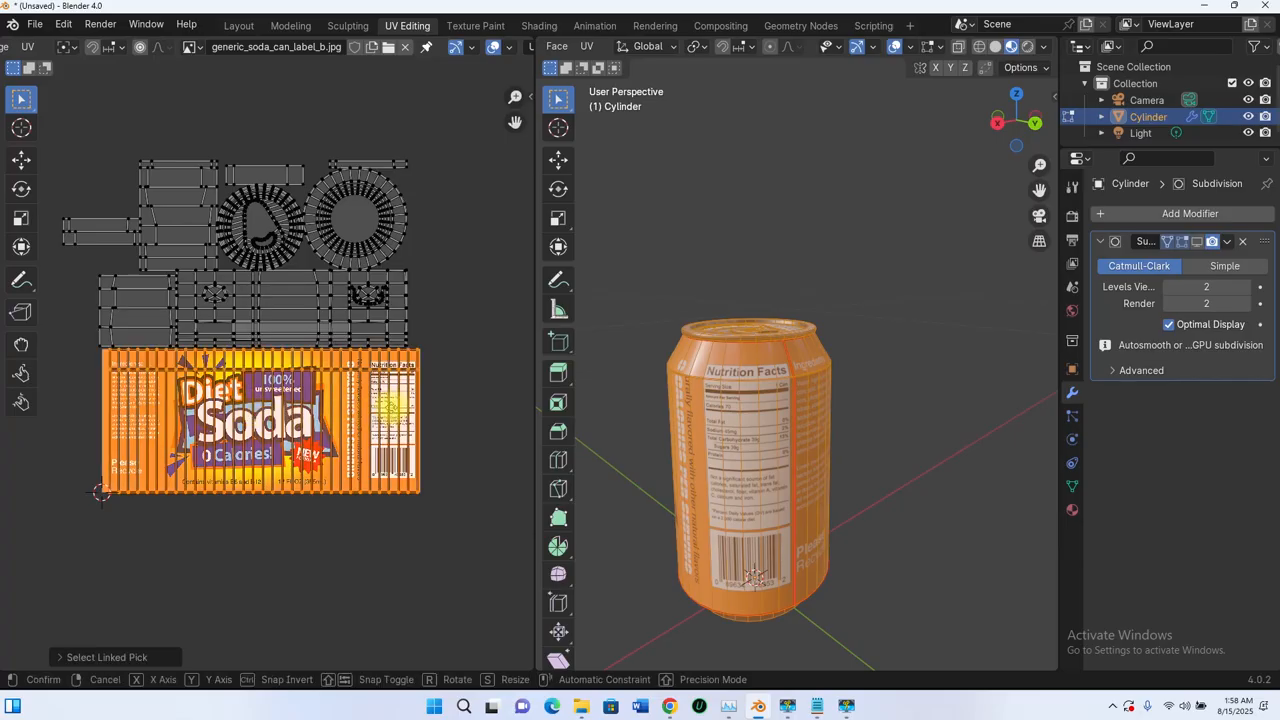
key(x)
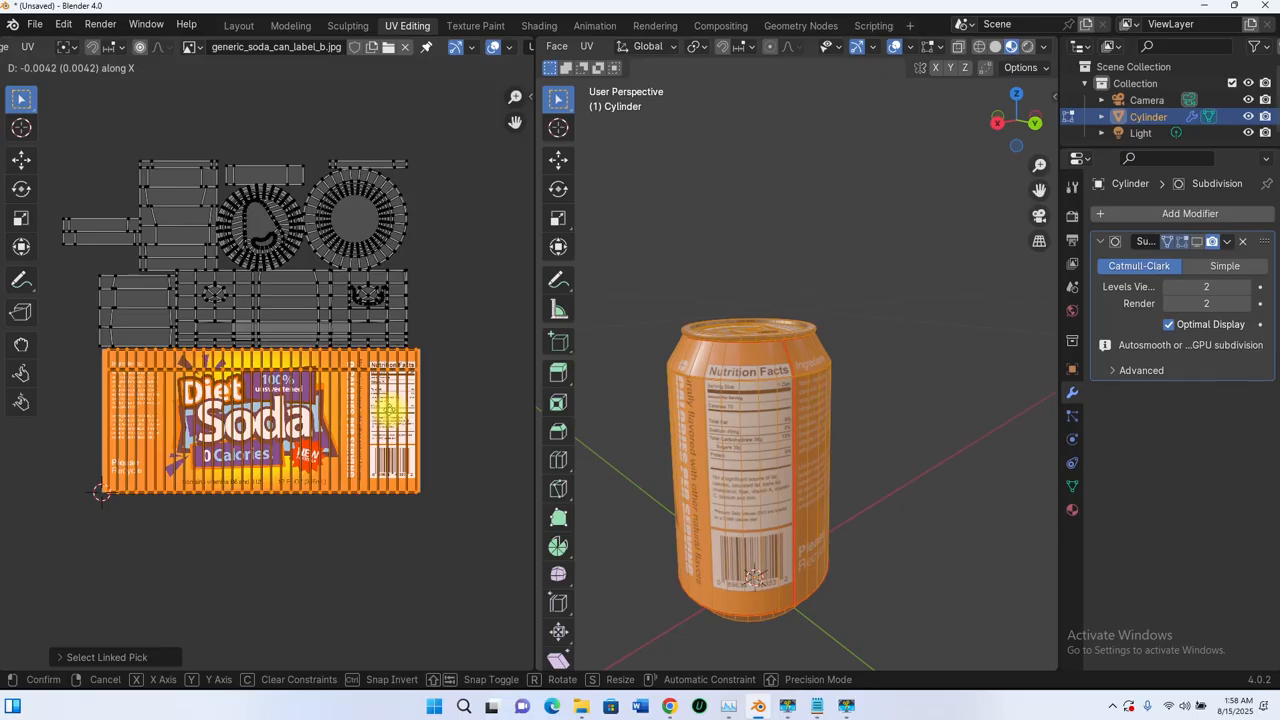
key(Return)
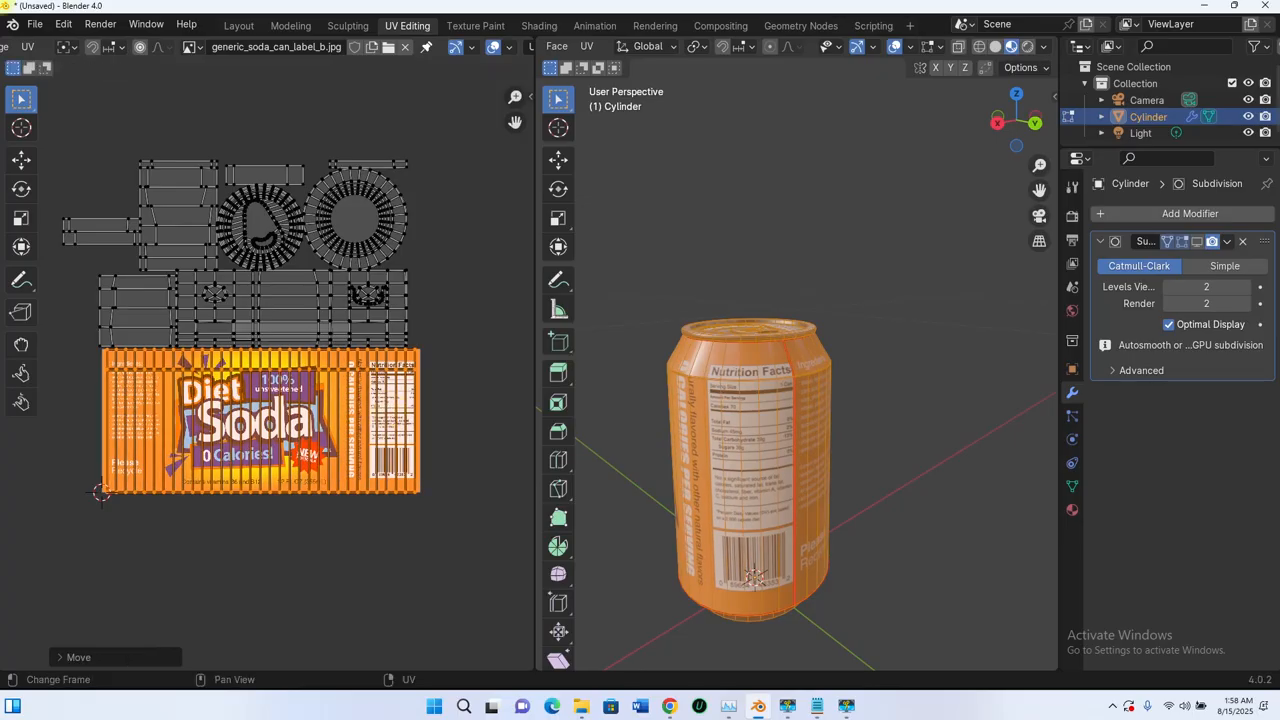
key(s)
key(x)
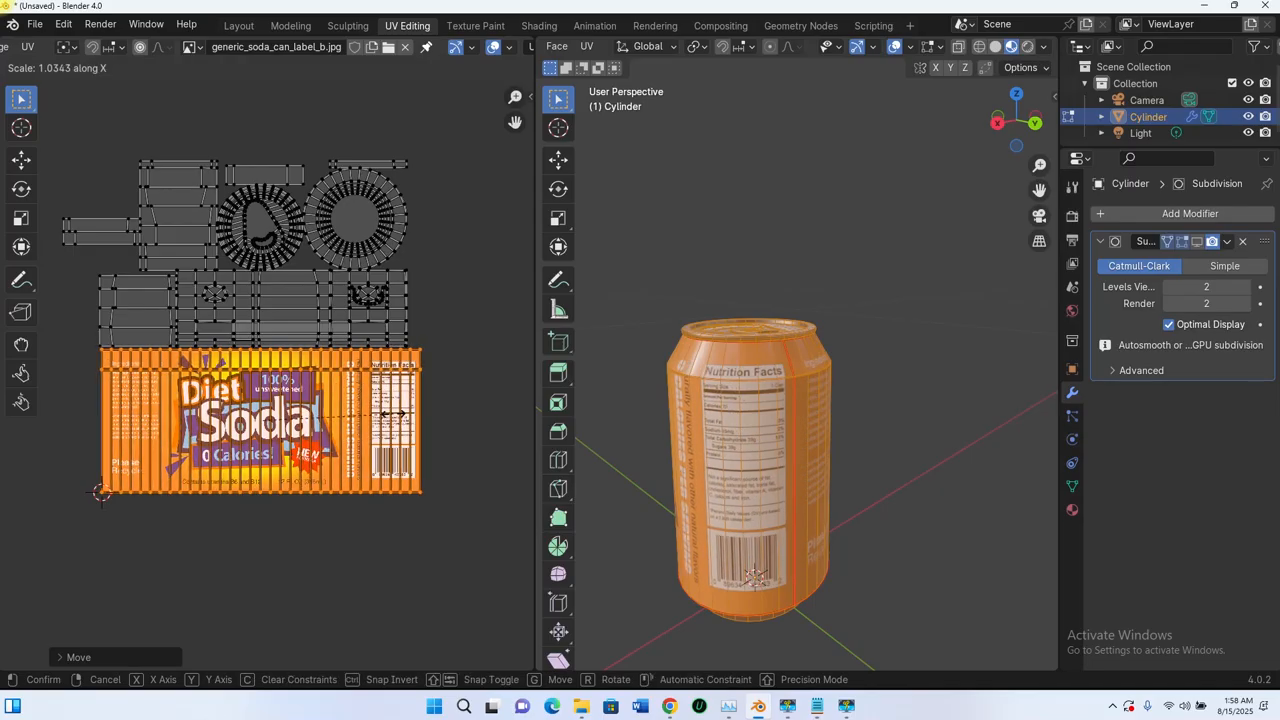
click(406, 440)
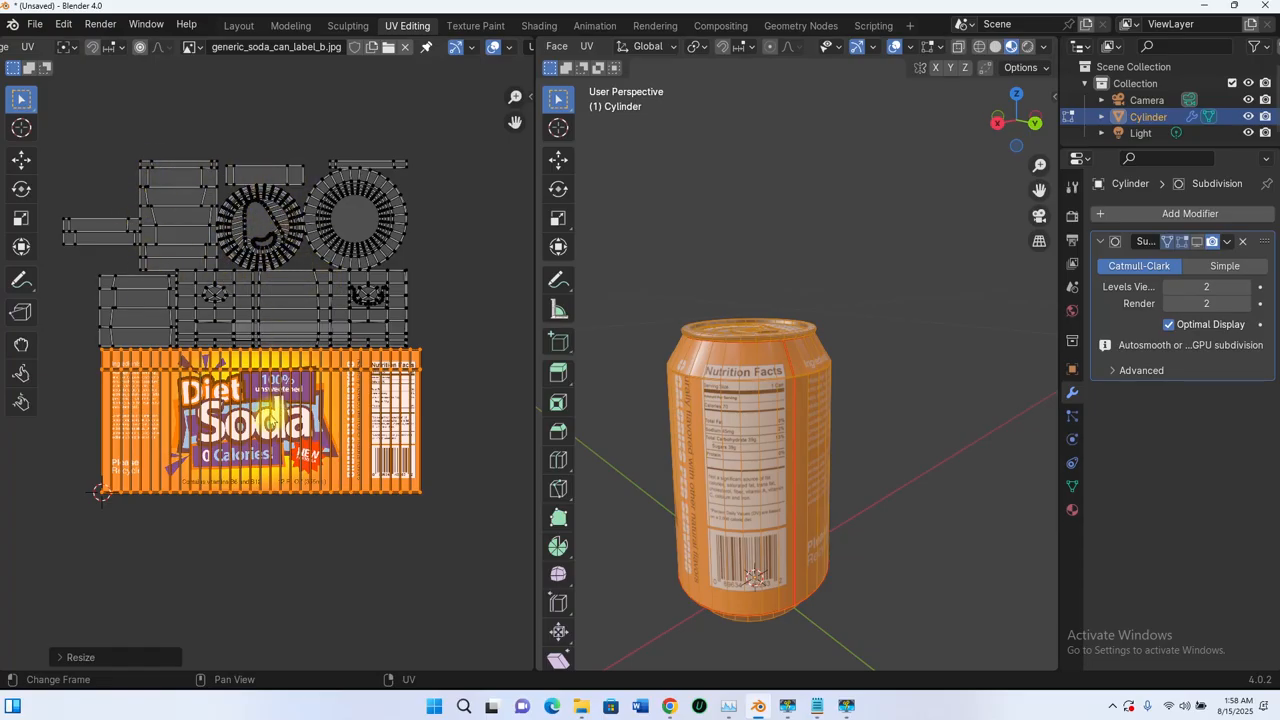
- Orbit the can to check the wrapped label, then return to the Layout workspace
middle_drag(748, 357, 768, 378)
scroll(768, 378, up, 3)
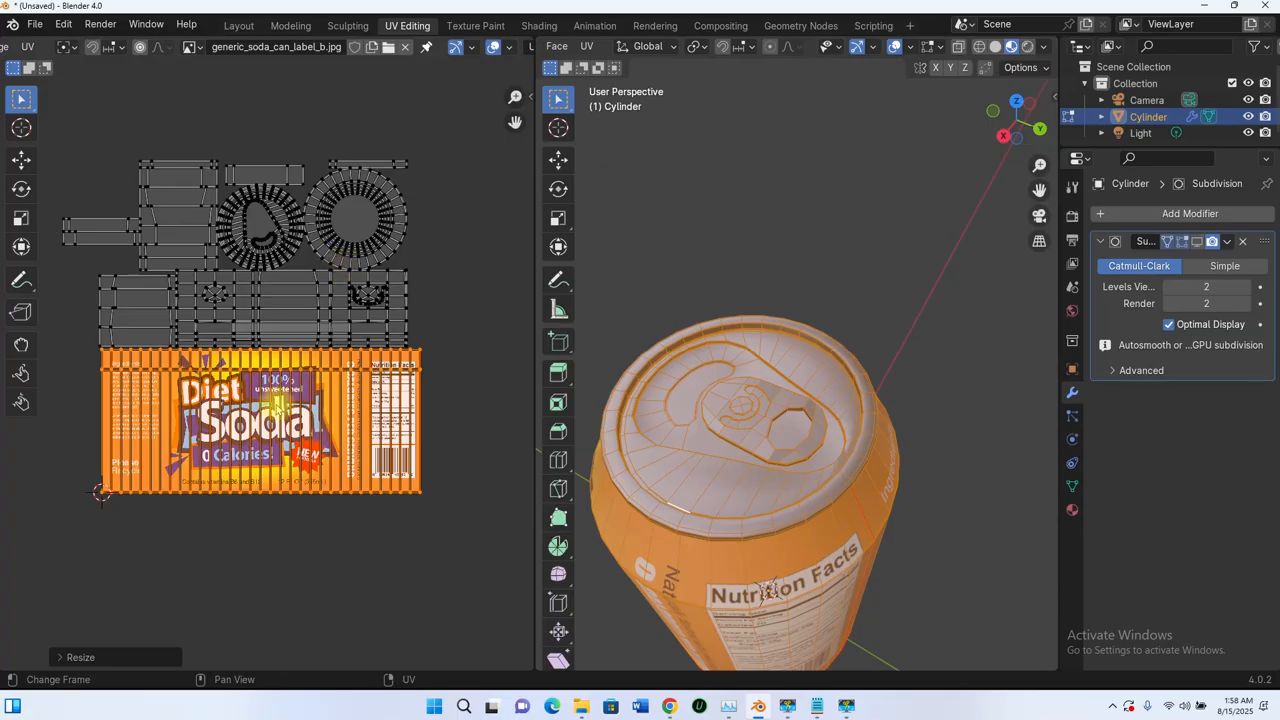
middle_drag(704, 516, 736, 338)
scroll(736, 338, down, 3)
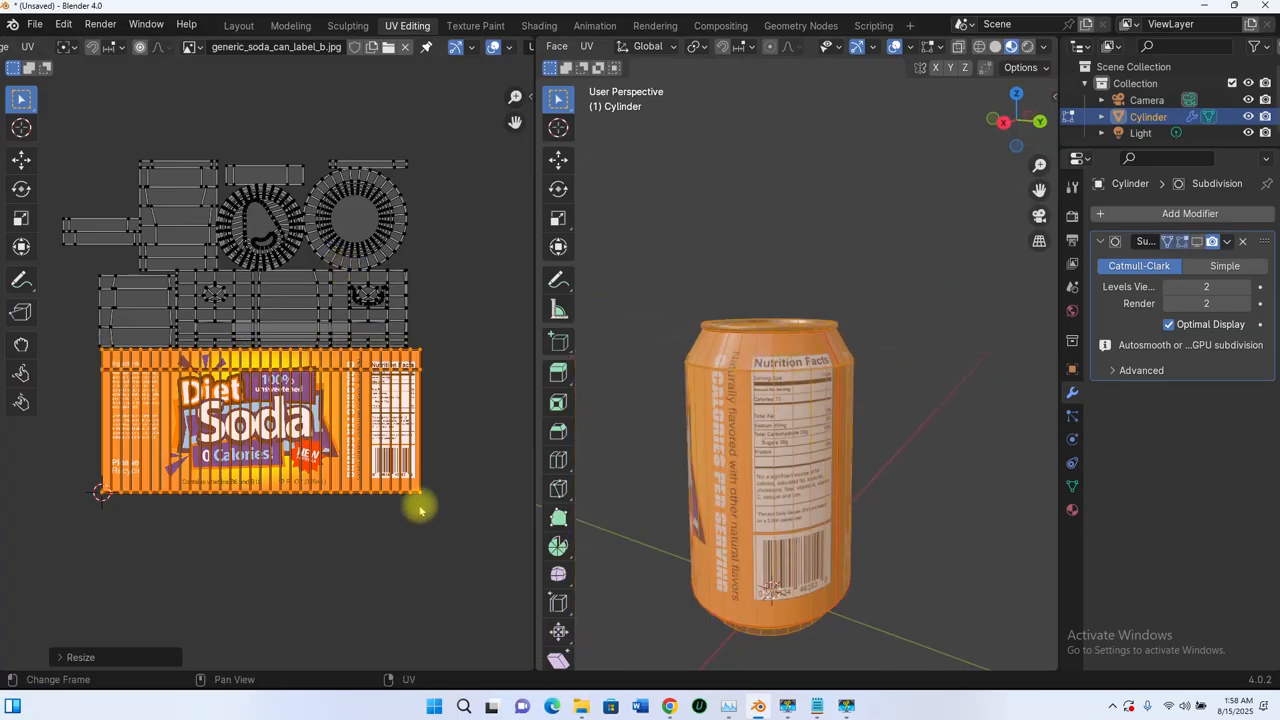
click(236, 27)
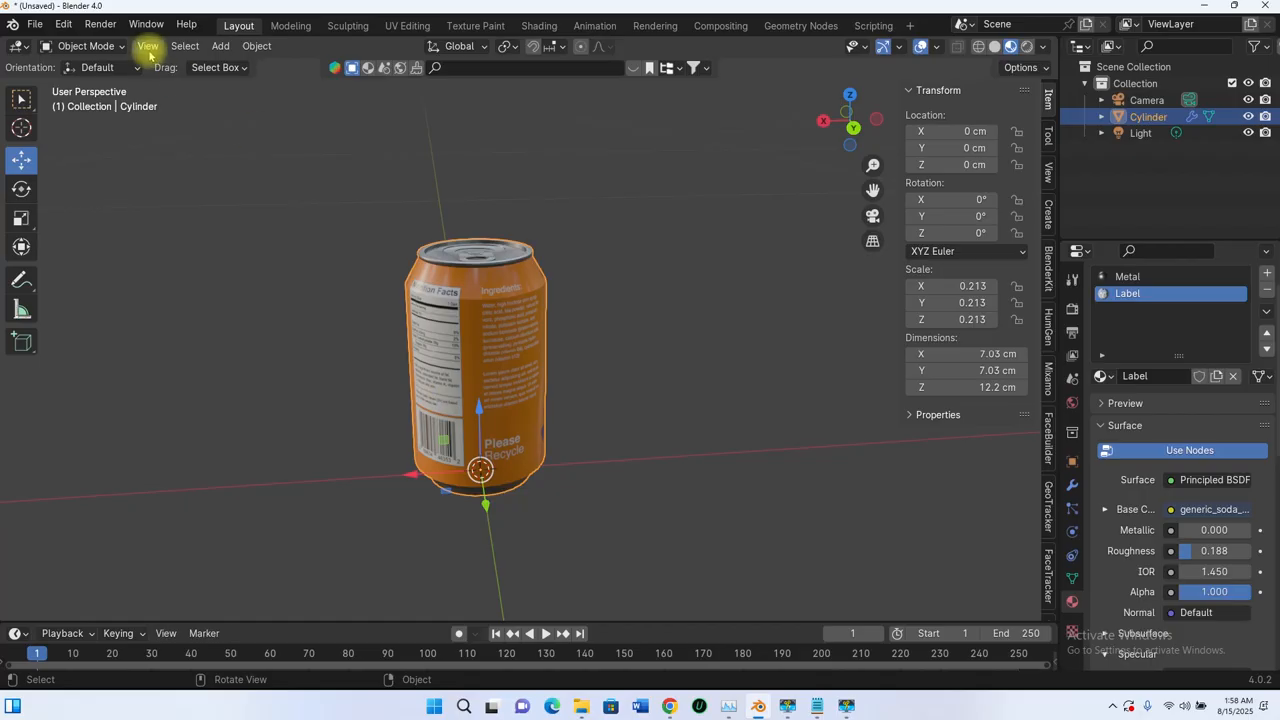
- Show the level-2 Catmull-Clark Subdivision in the viewport and orbit to the can's front label
middle_drag(423, 366, 487, 378)
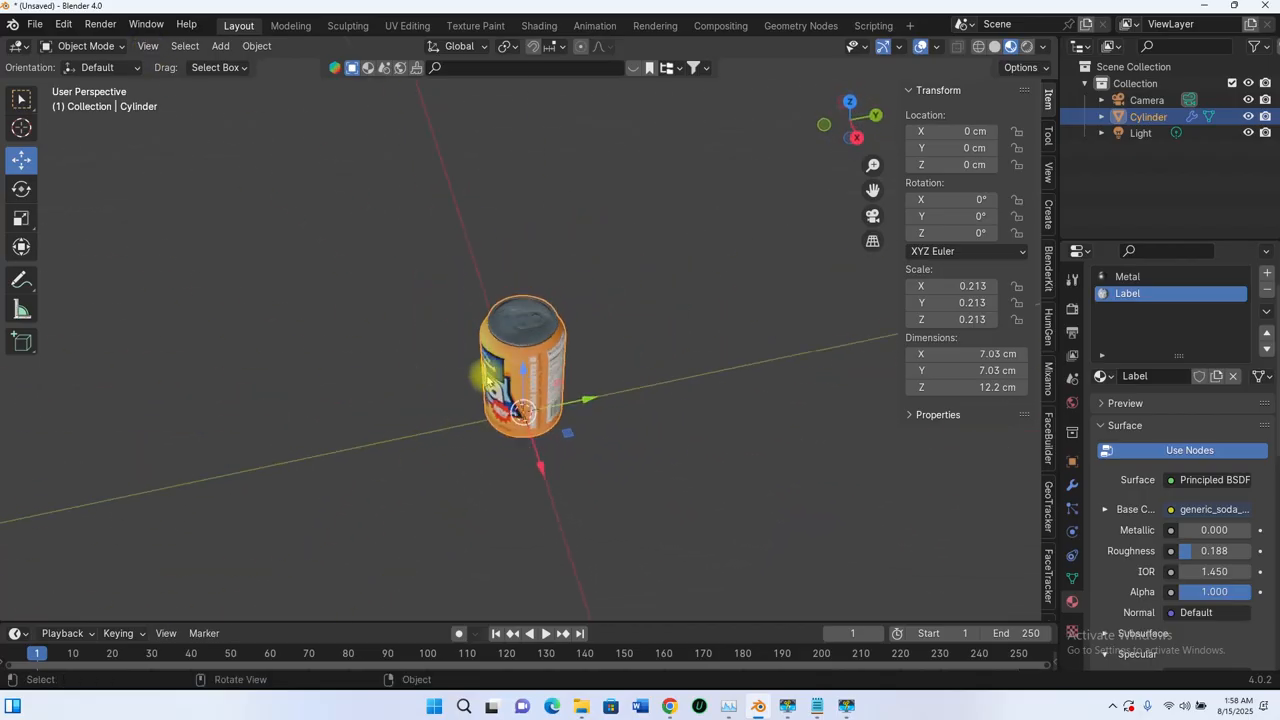
scroll(487, 378, up, 5)
scroll(480, 349, down, 3)
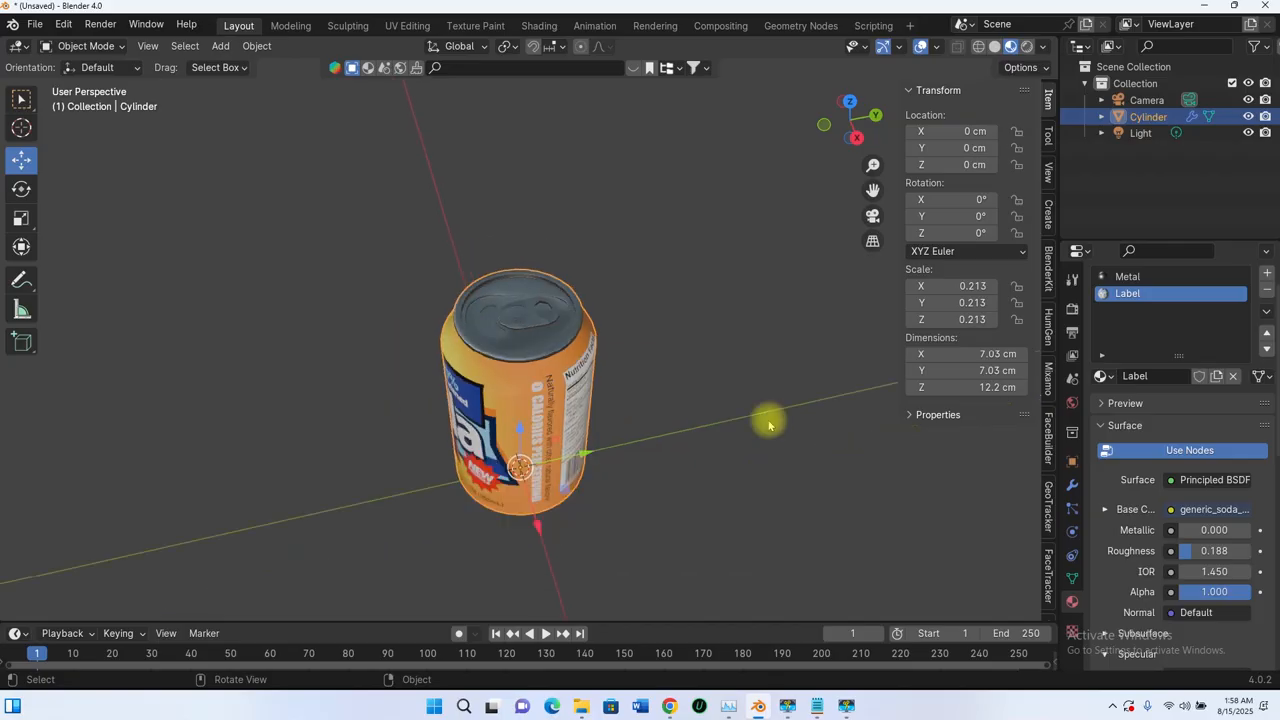
click(1071, 487)
click(1197, 335)
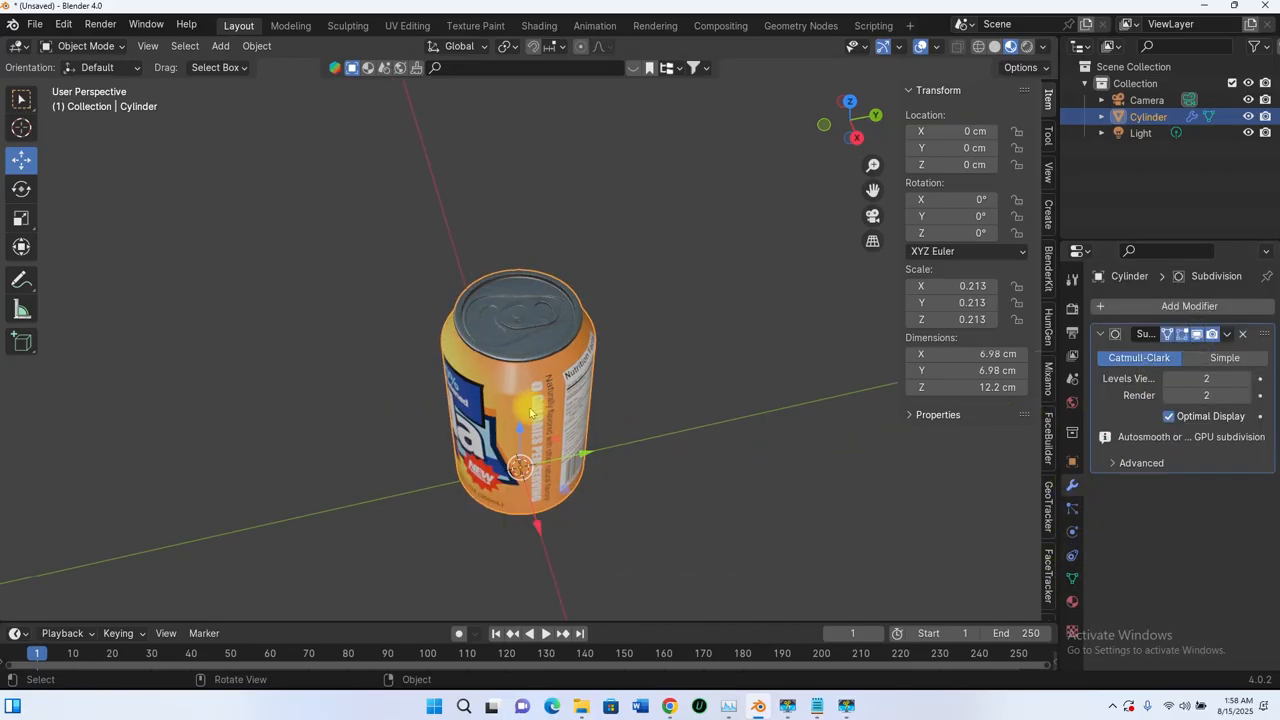
middle_drag(530, 413, 585, 500)
mouse_move(666, 702)
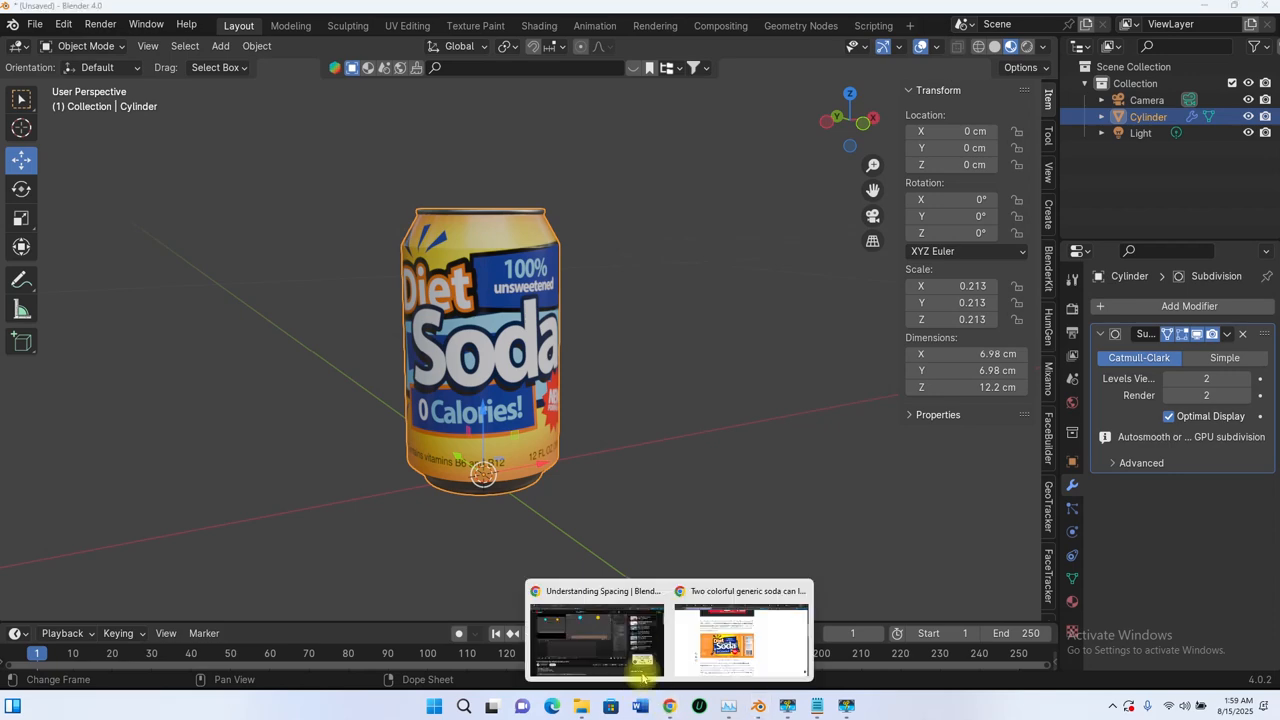
click(706, 642)
click(456, 11)
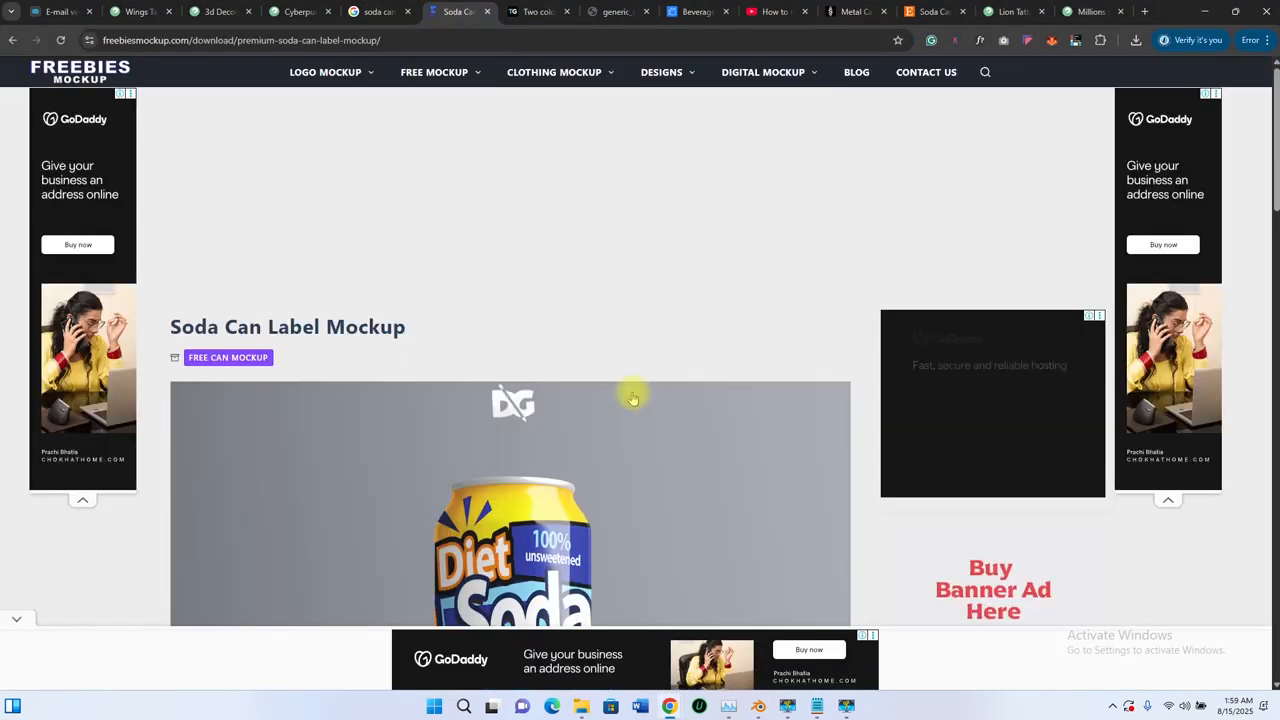
key(alt+Tab)
middle_drag(540, 310, 540, 430)
scroll(520, 260, up, 3)
shift+middle_drag(520, 260, 544, 459)
scroll(505, 395, down, 3)
scroll(523, 260, up, 3)
shift+middle_drag(523, 260, 498, 432)
scroll(504, 380, down, 1)
scroll(504, 371, down, 2)
middle_drag(506, 371, 537, 286)
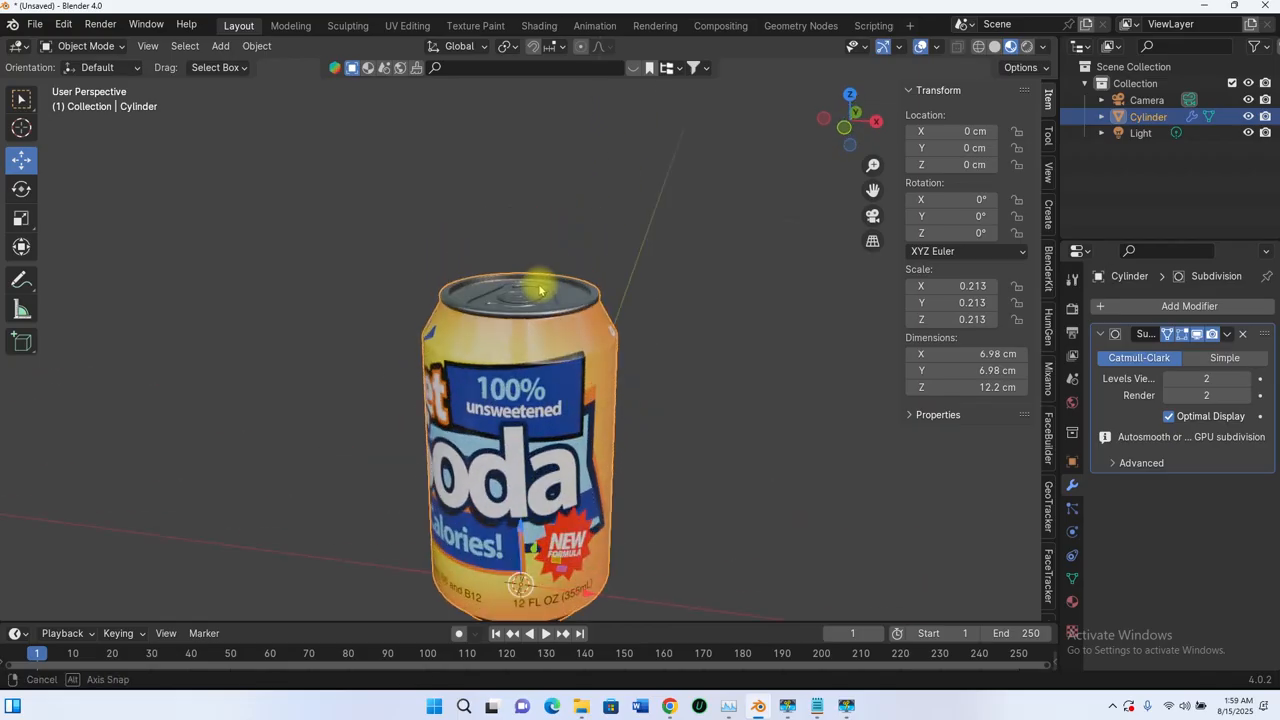
scroll(554, 355, up, 3)
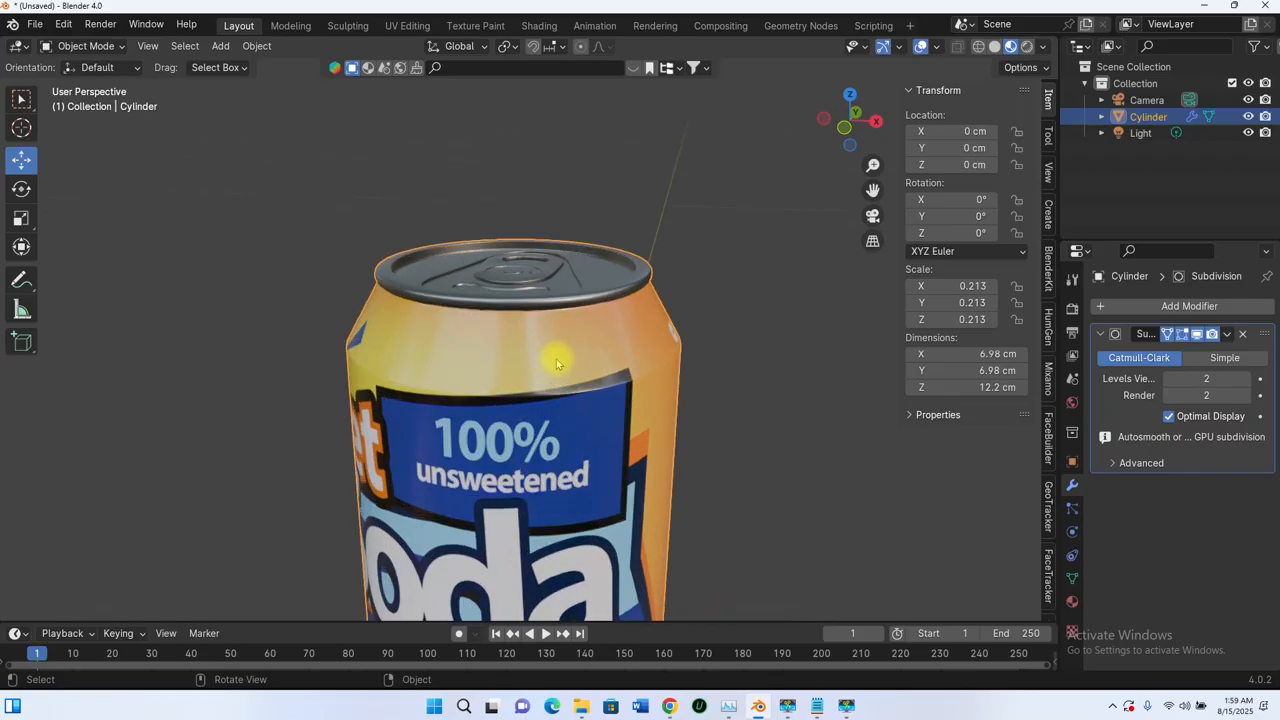
scroll(592, 350, down, 3)
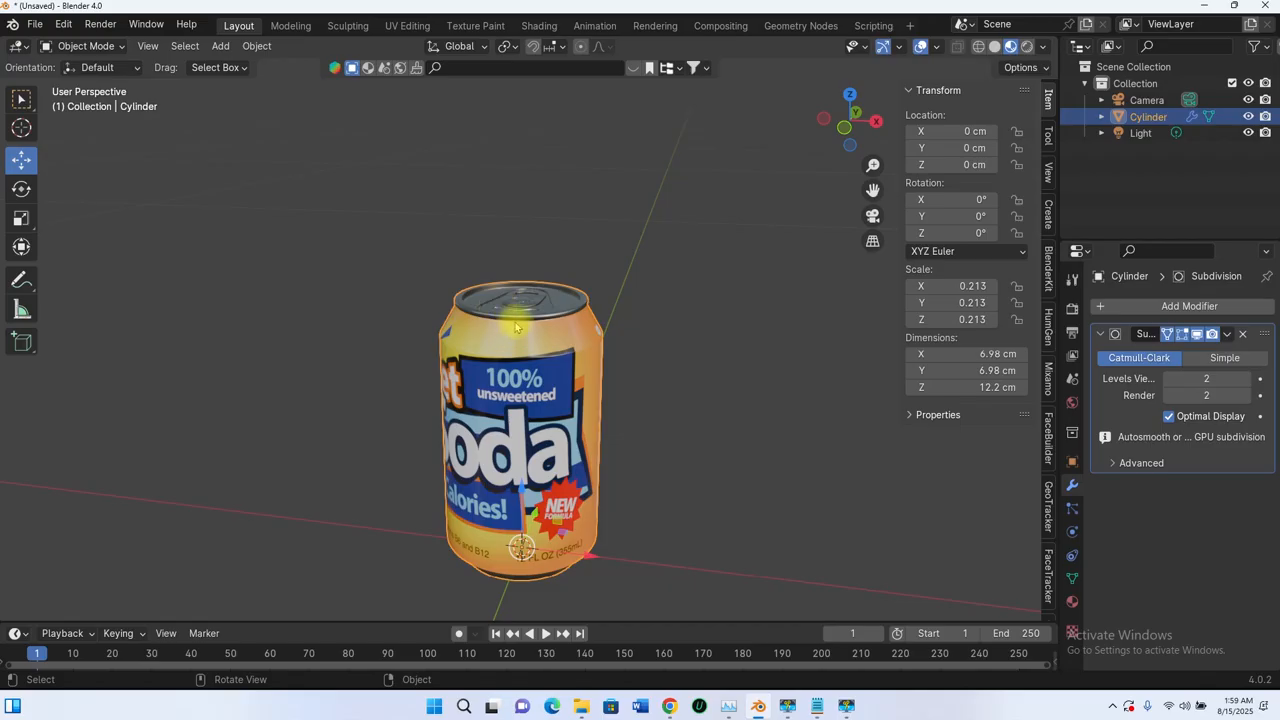
middle_drag(572, 334, 506, 283)
scroll(564, 322, up, 6)
scroll(548, 366, down, 4)
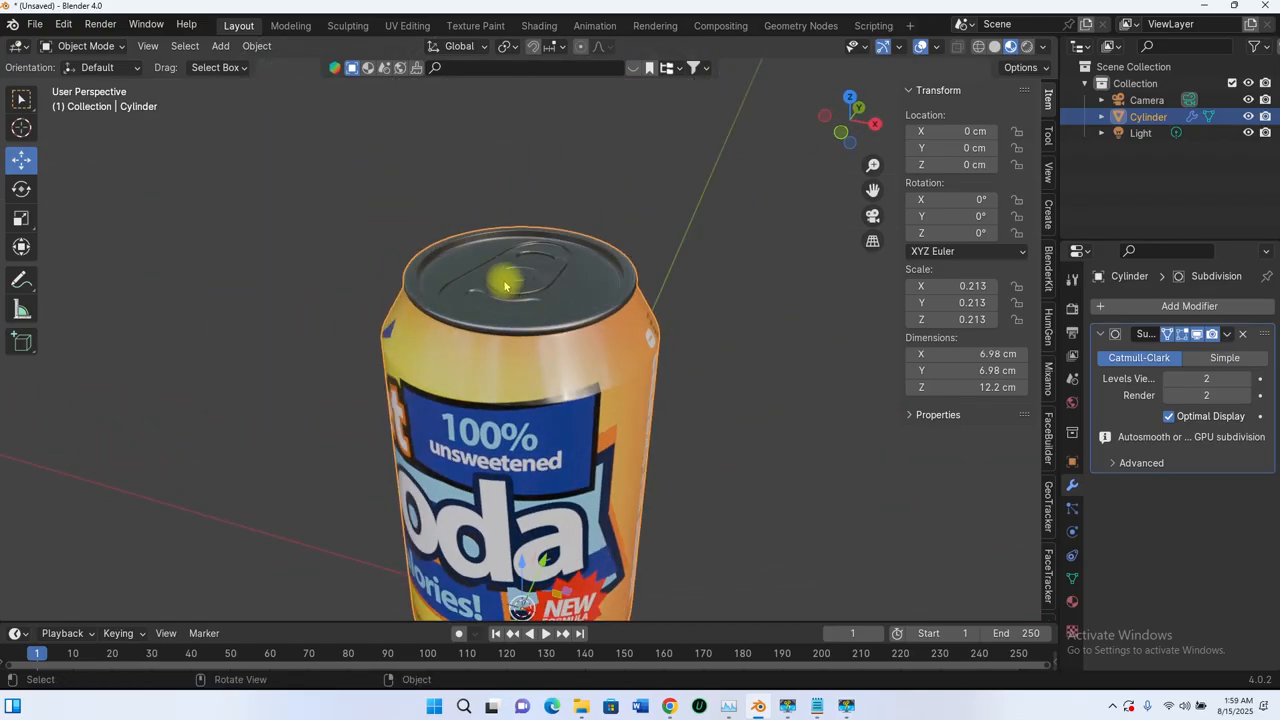
scroll(520, 320, down, 4)
middle_drag(523, 328, 531, 342)
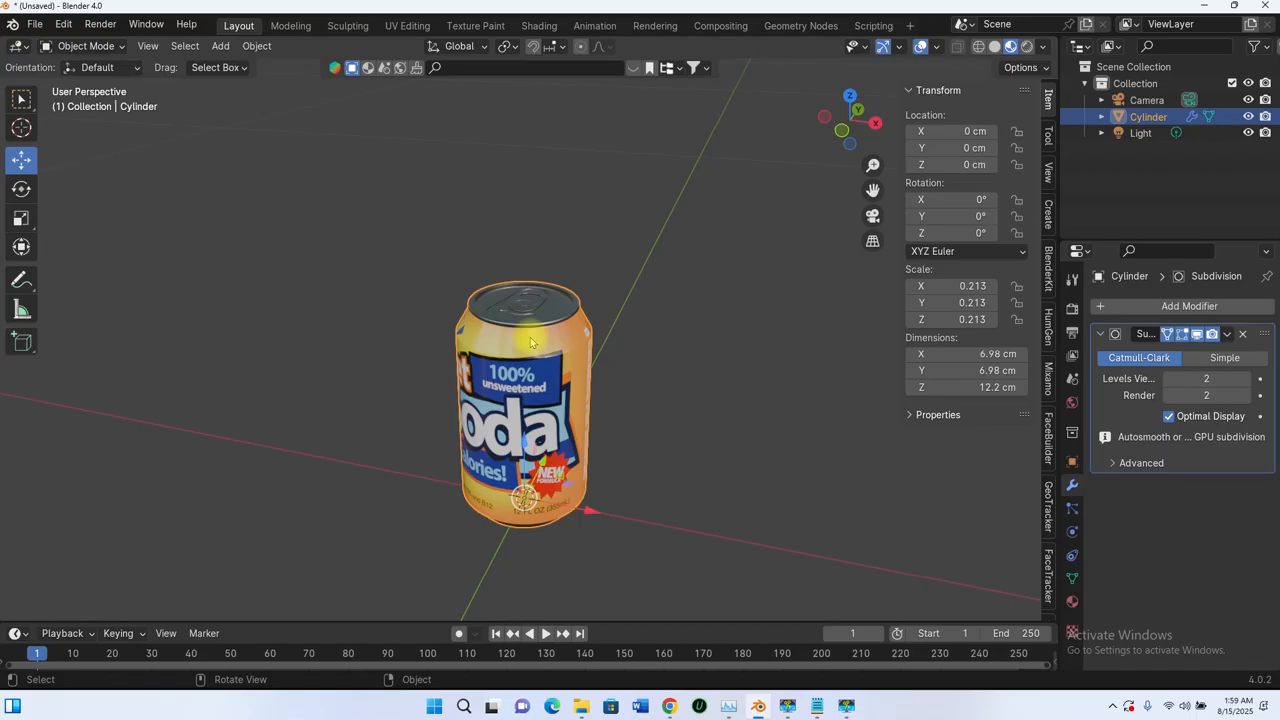
scroll(552, 445, down, 2)
middle_drag(564, 418, 545, 373)
scroll(518, 348, up, 3)
scroll(519, 349, up, 1)
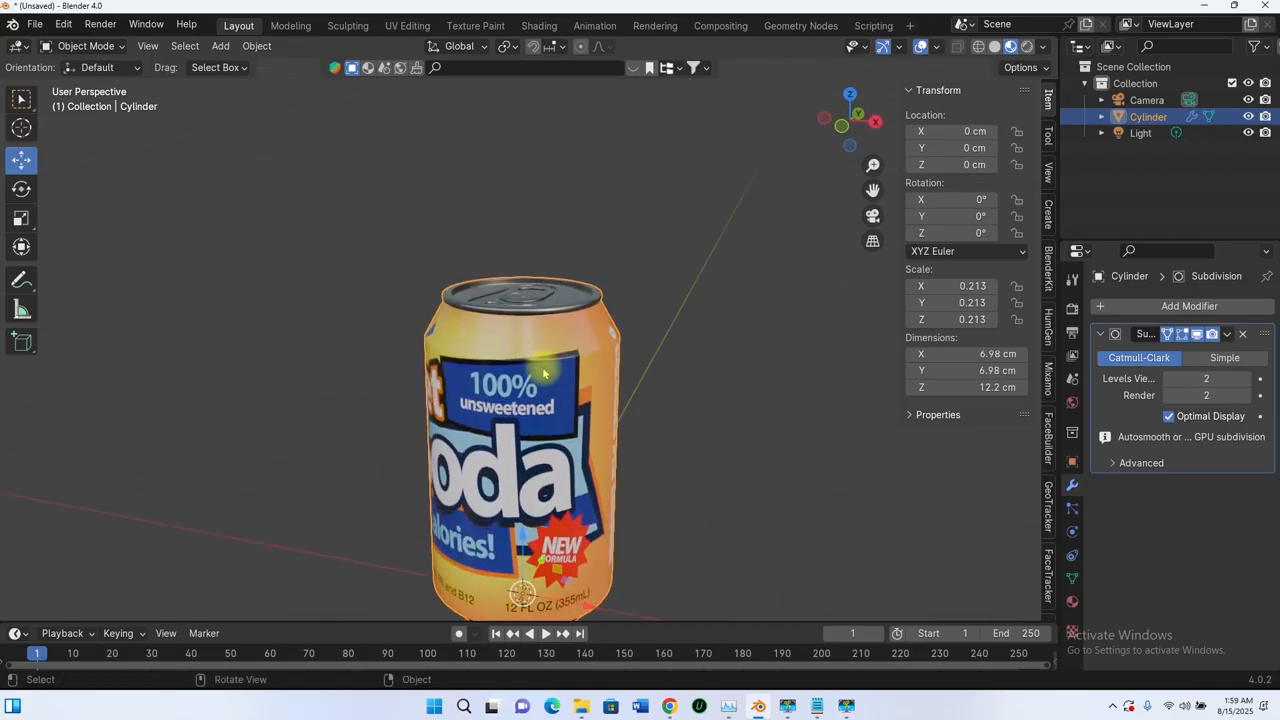